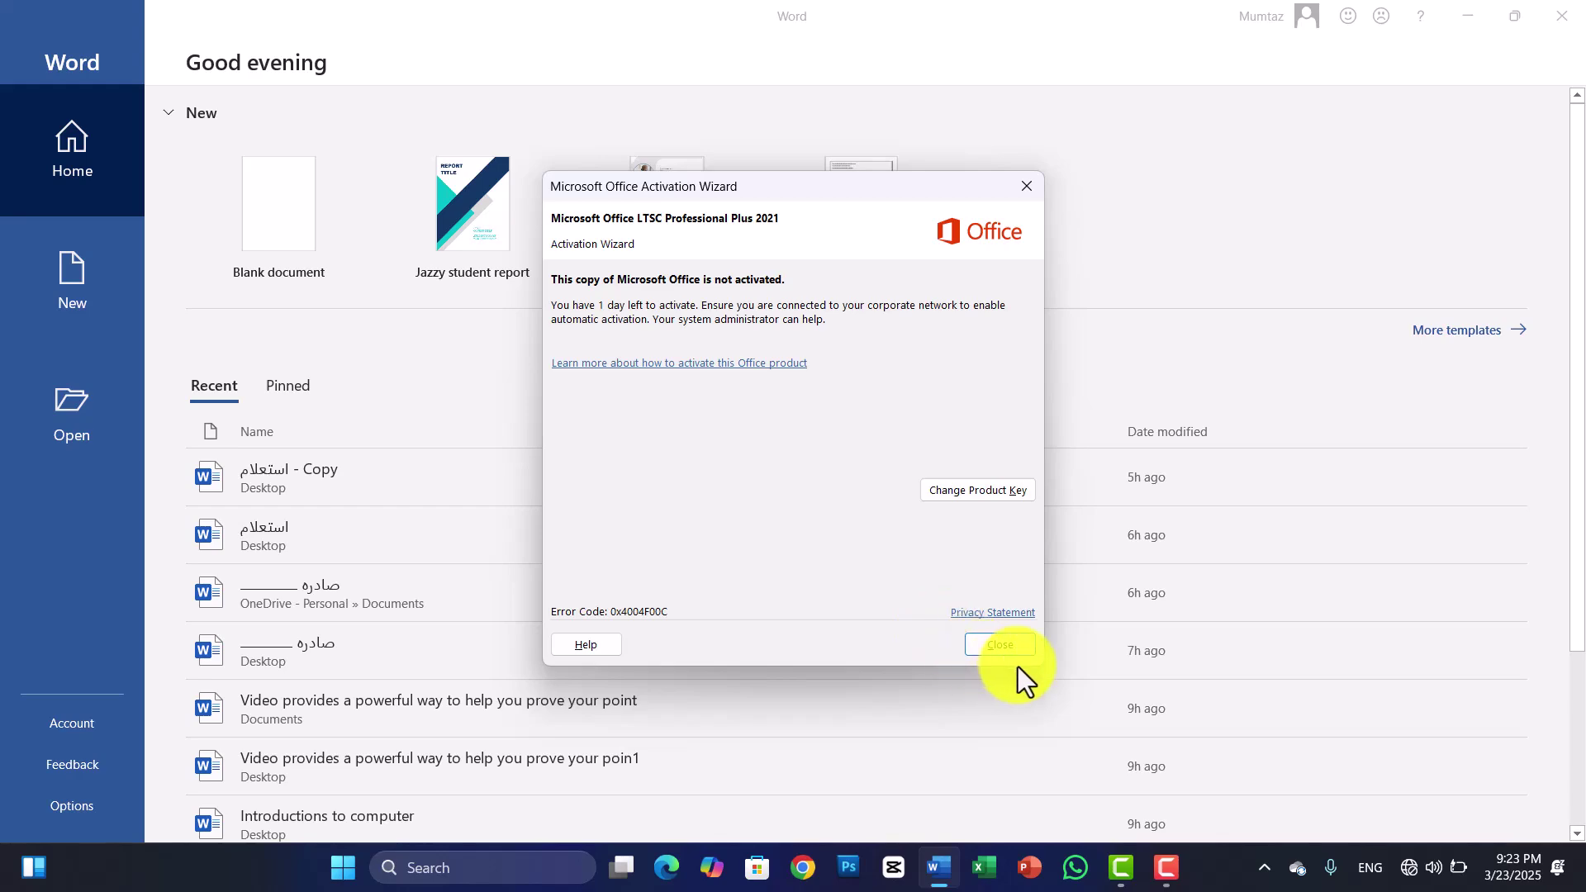
Dismiss the Office activation wizard and create a blank document
{"action": "left_click", "coordinate": [1004, 650]}
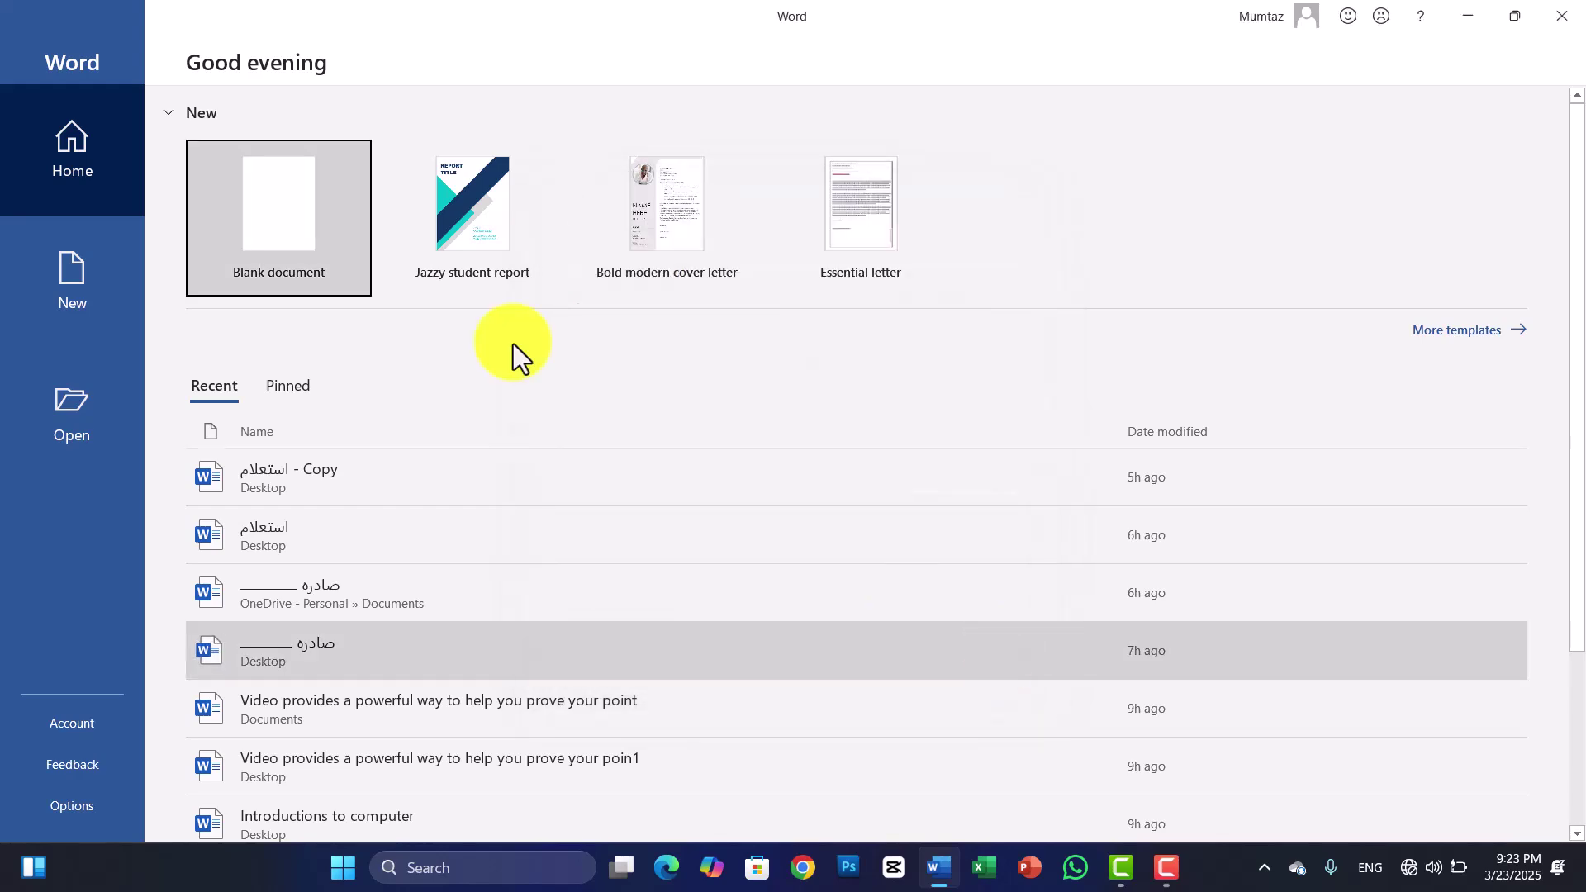
{"action": "left_click", "coordinate": [344, 254]}
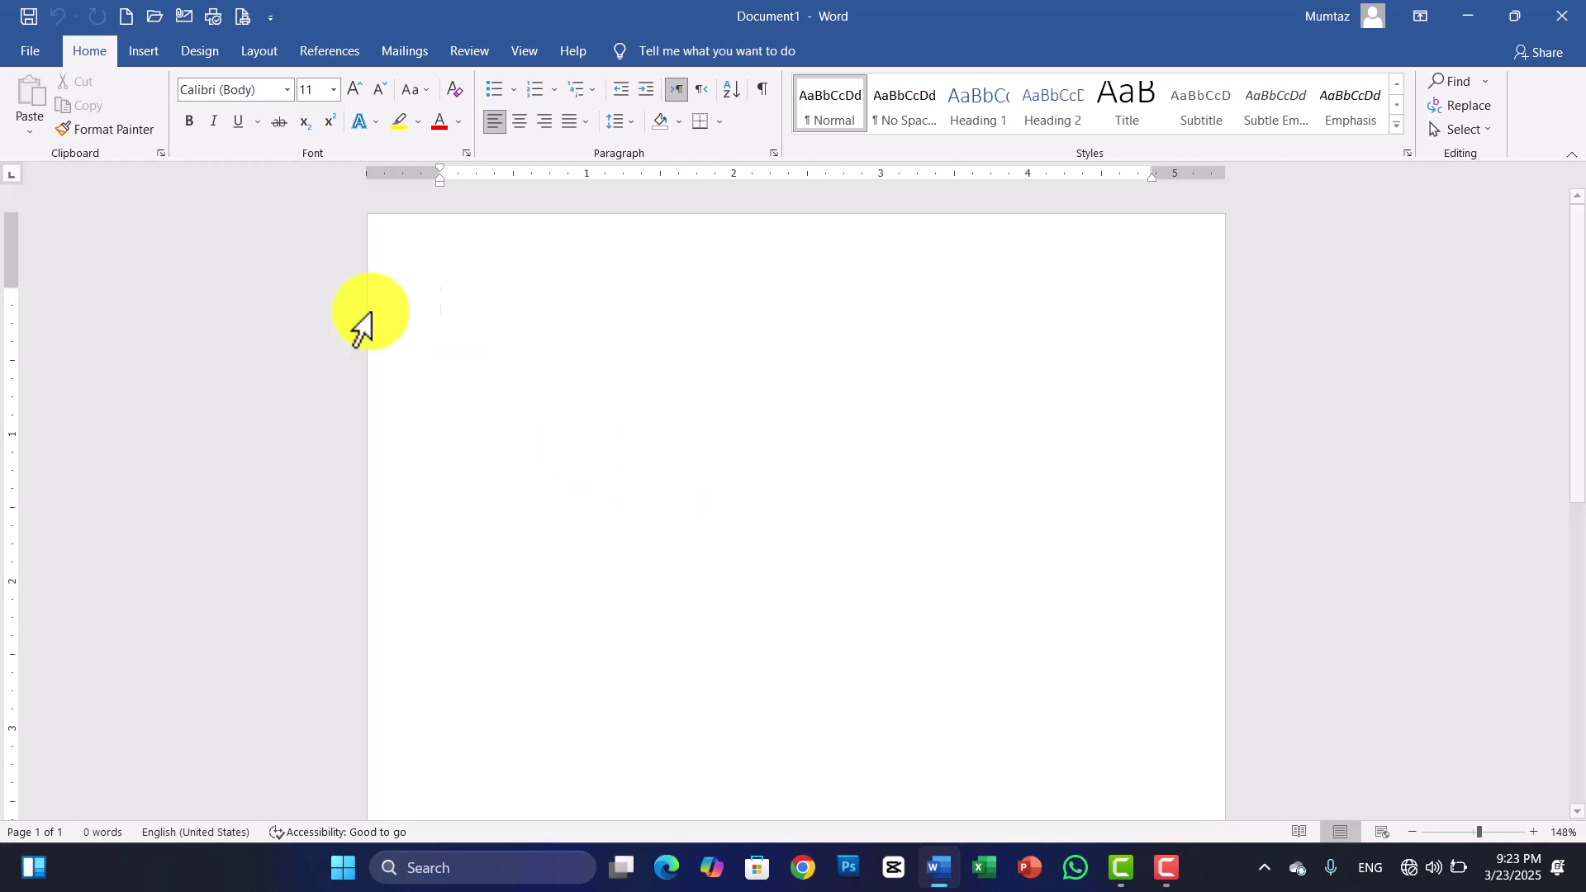
Insert the blue ministry emblem picture "images" from the Desktop folder into the document
{"action": "left_click", "coordinate": [139, 53]}
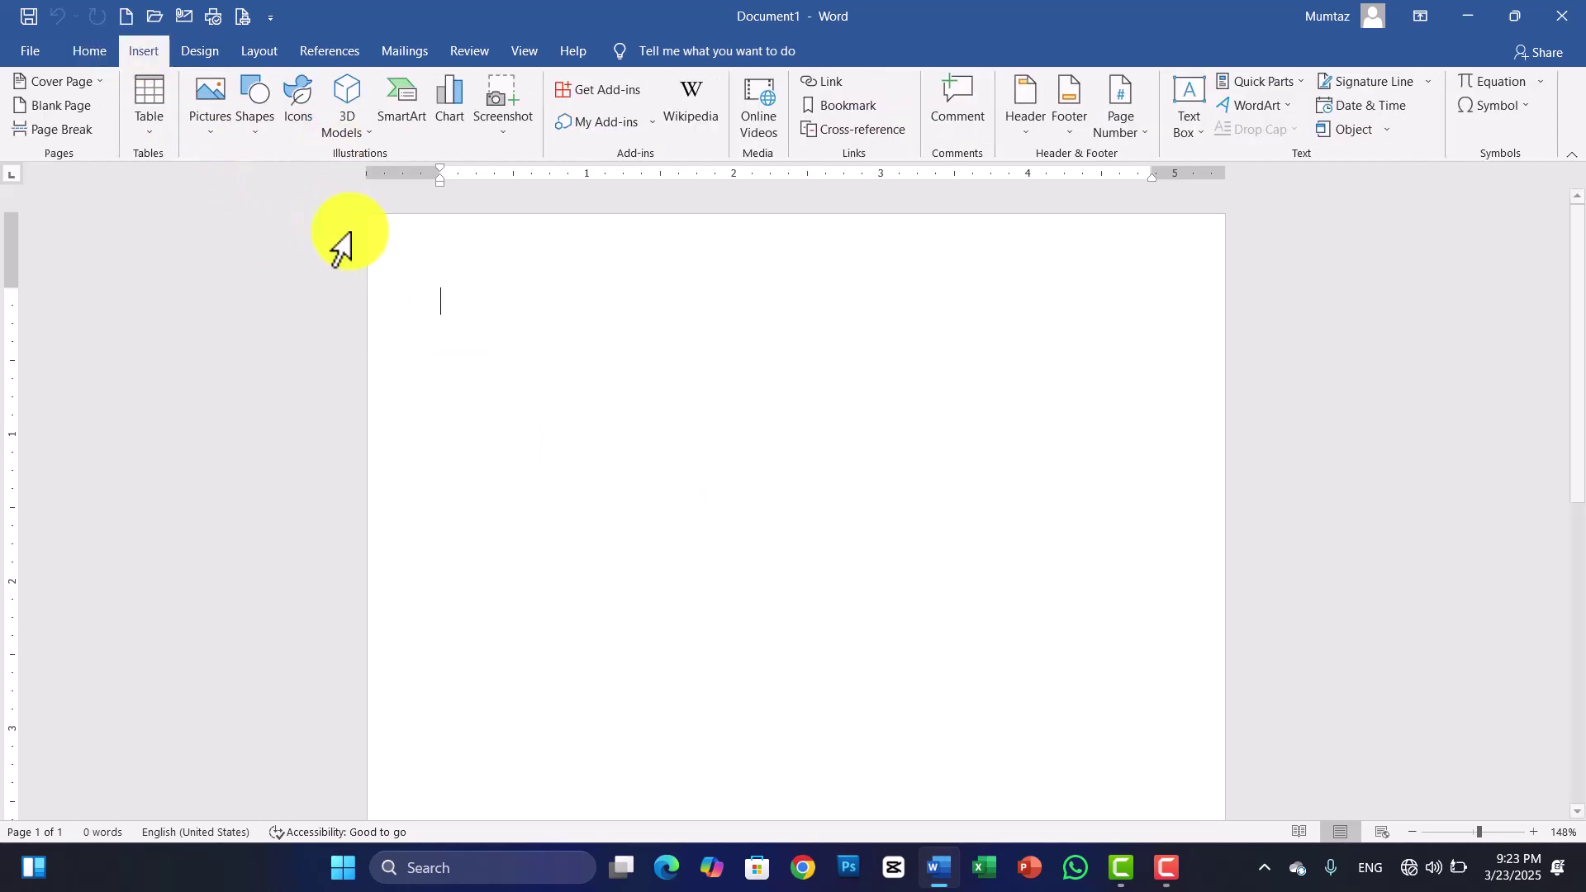
{"action": "left_click", "coordinate": [219, 134]}
{"action": "left_click", "coordinate": [261, 184]}
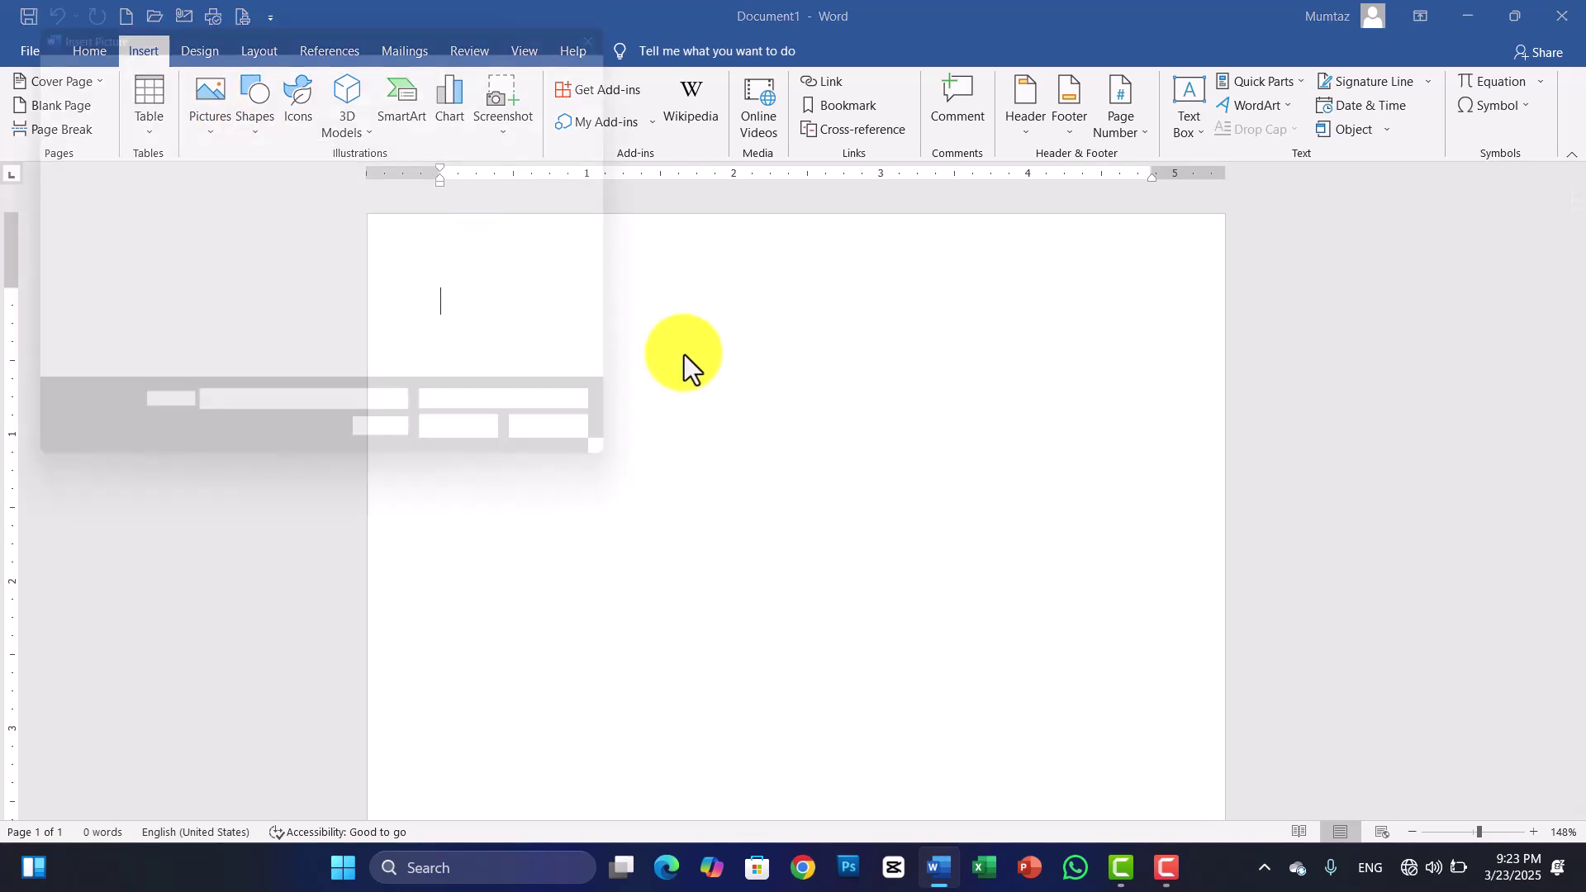
{"action": "left_click", "coordinate": [72, 201]}
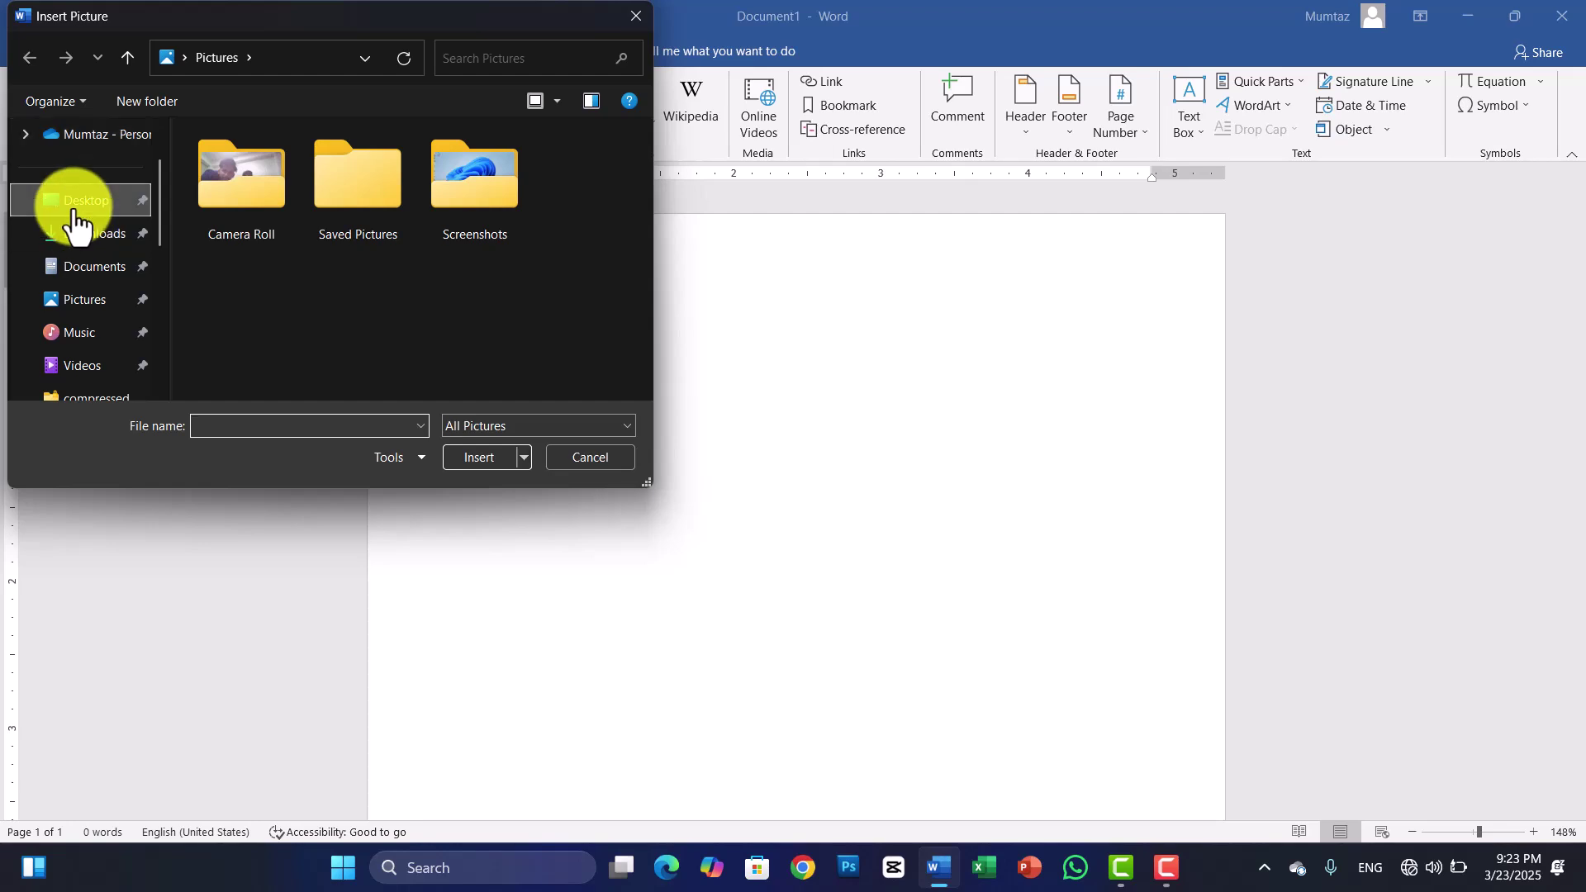
{"action": "left_click_drag", "start_coordinate": [642, 235], "coordinate": [648, 311]}
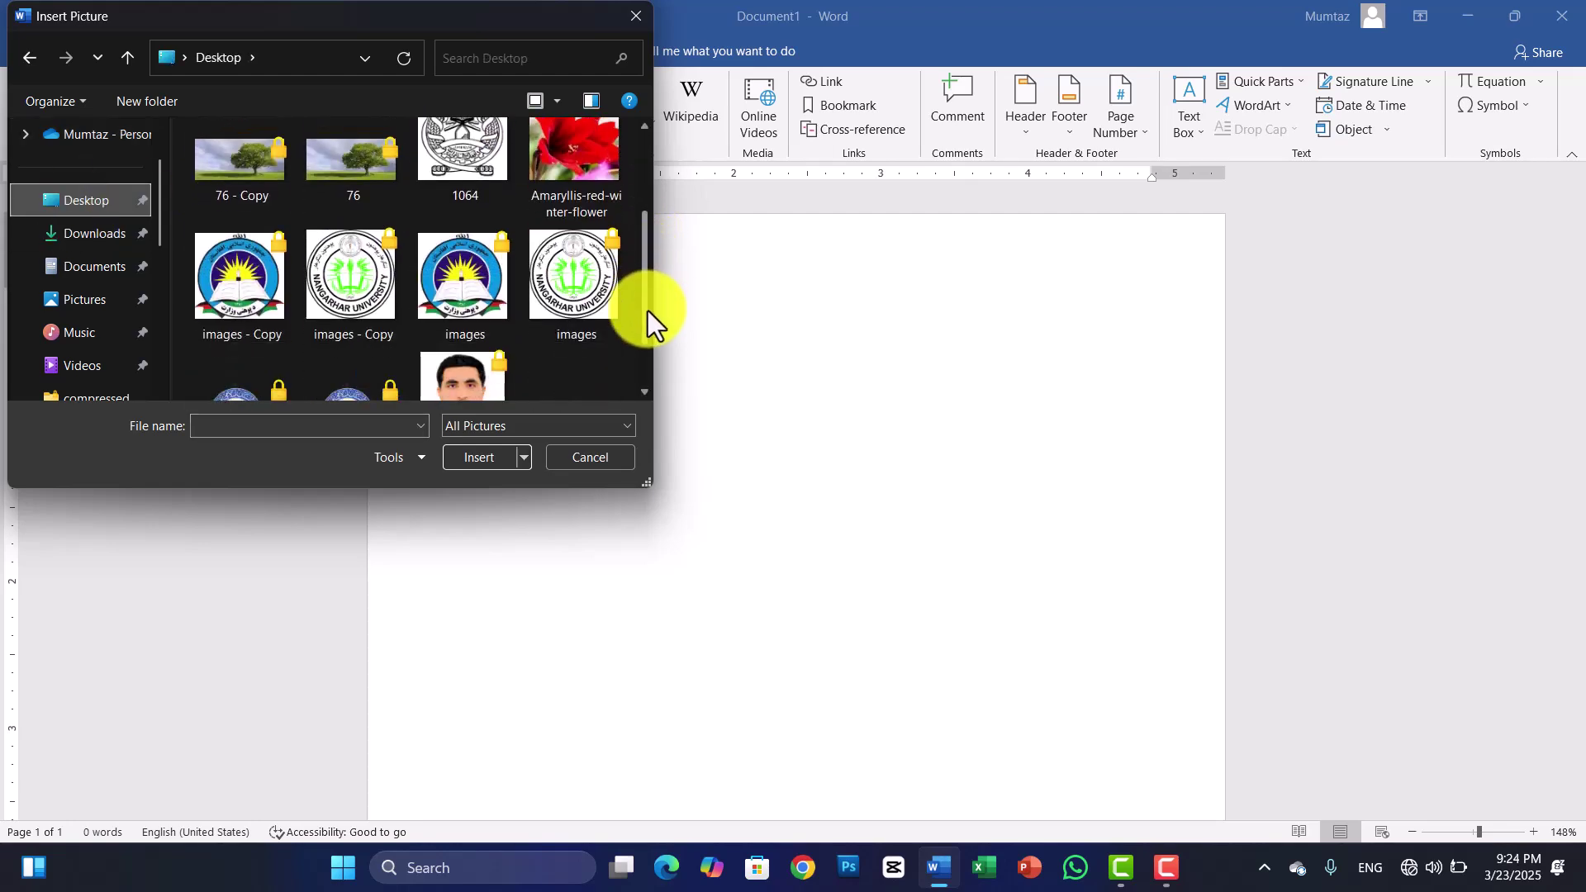
{"action": "left_click", "coordinate": [478, 304]}
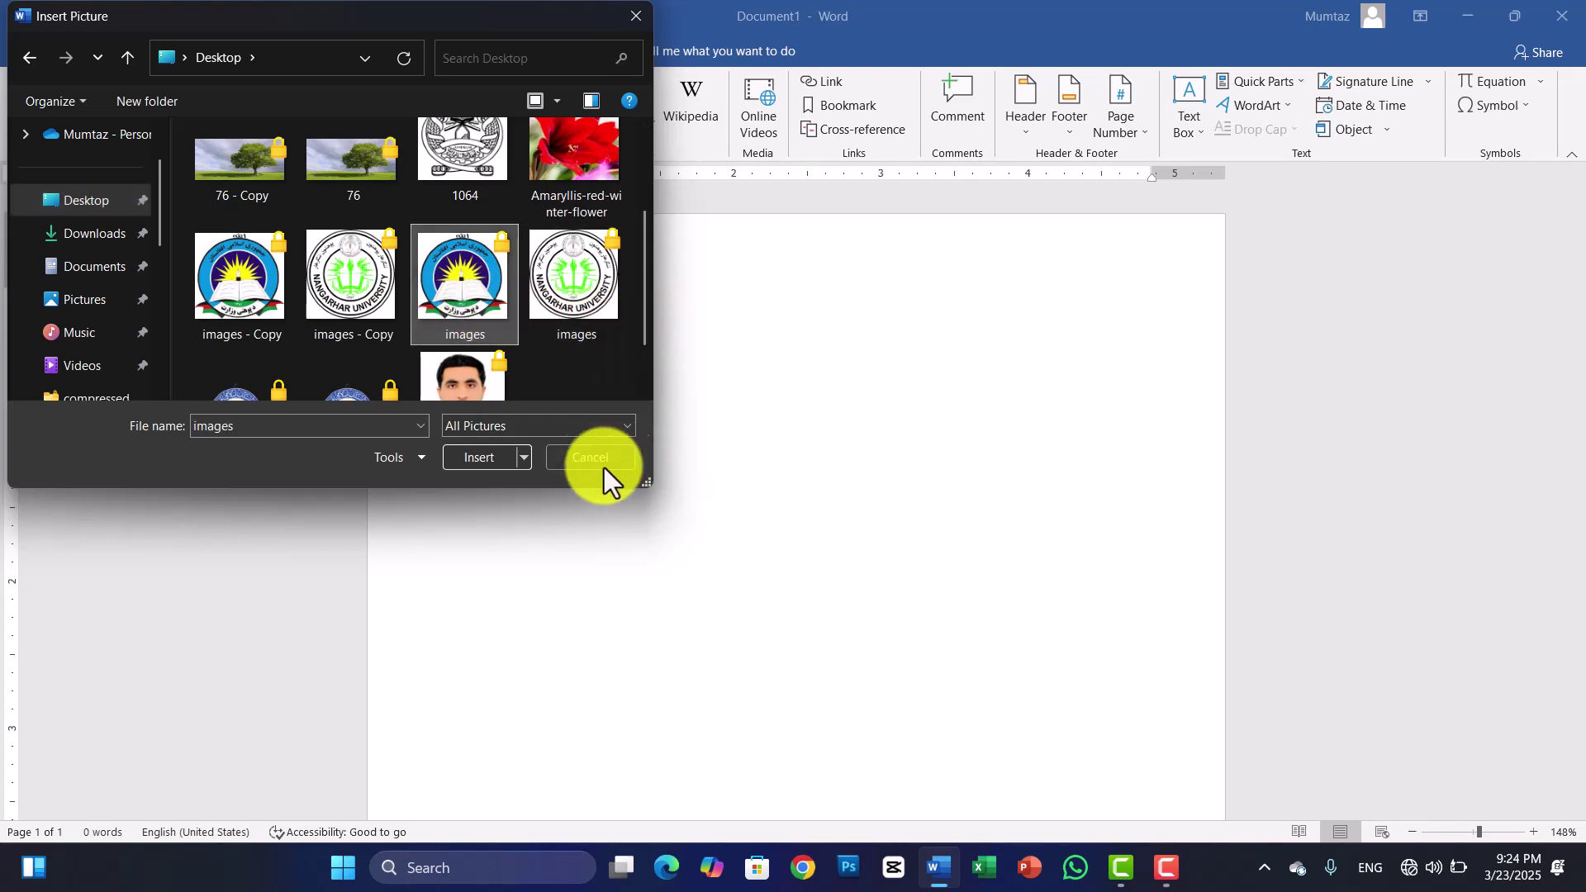
{"action": "left_click", "coordinate": [483, 459]}
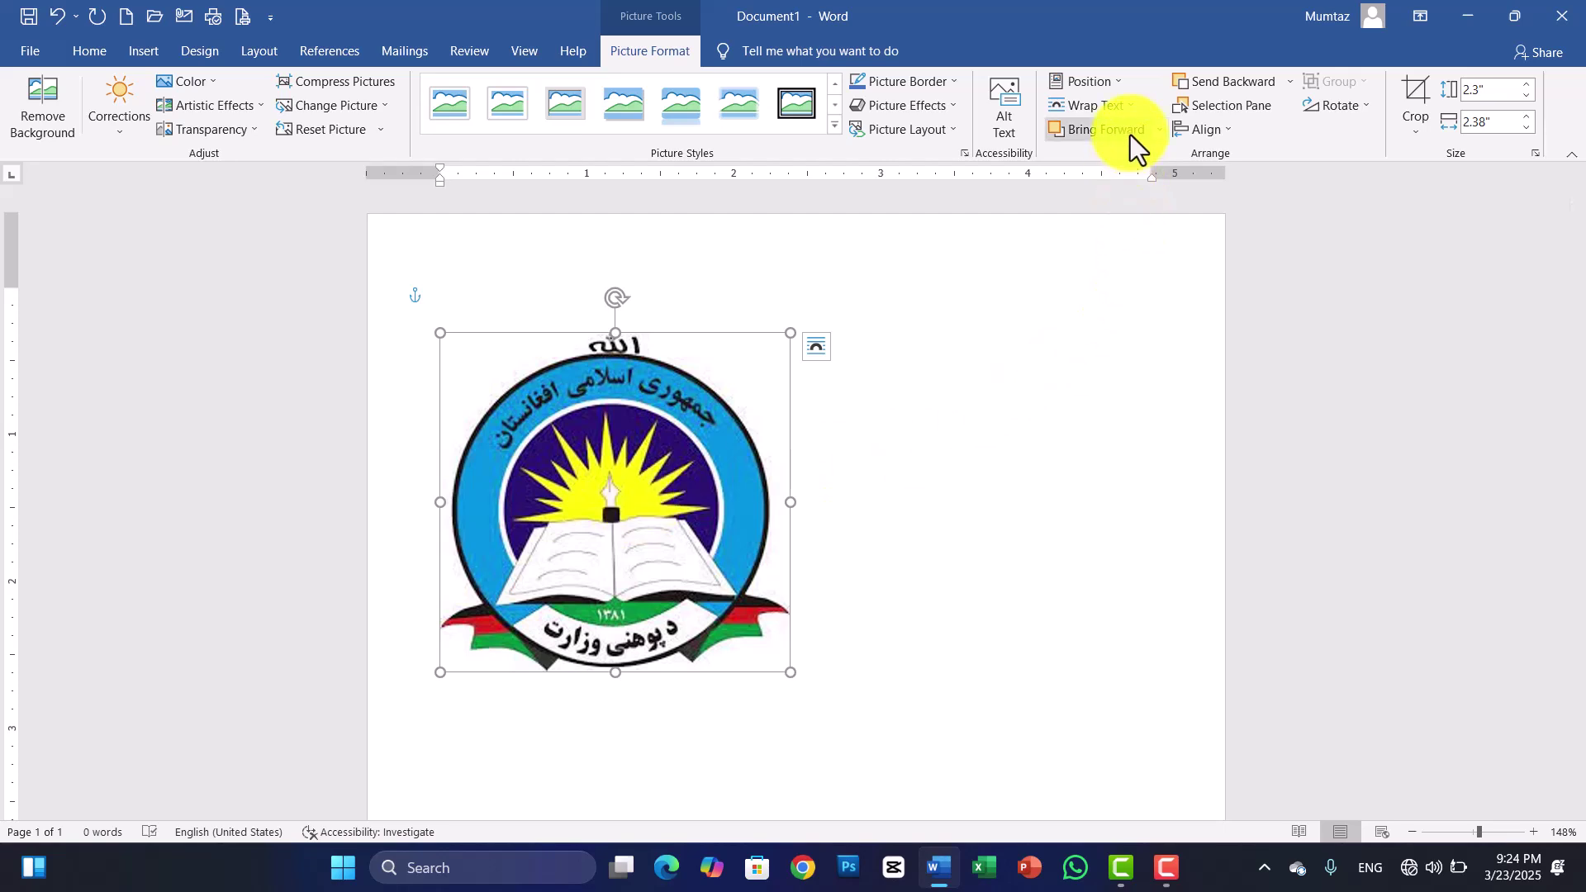
Apply Square text wrapping to the emblem and shrink it to about 1.25 by 1.29 inches near the page's top centre
{"action": "left_click", "coordinate": [1132, 112]}
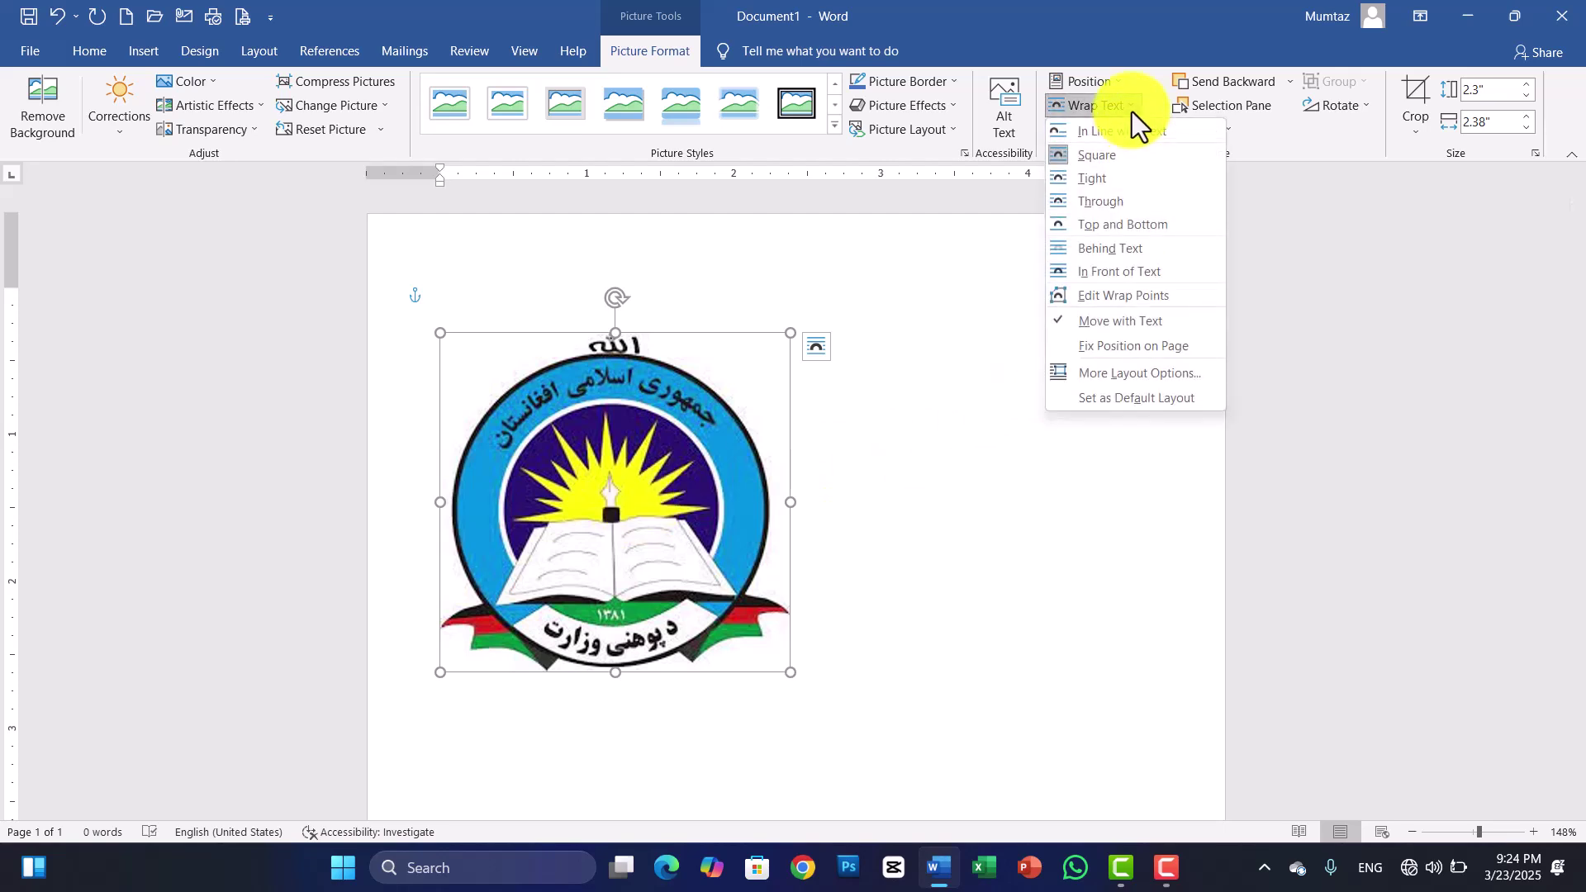
{"action": "left_click", "coordinate": [1088, 155]}
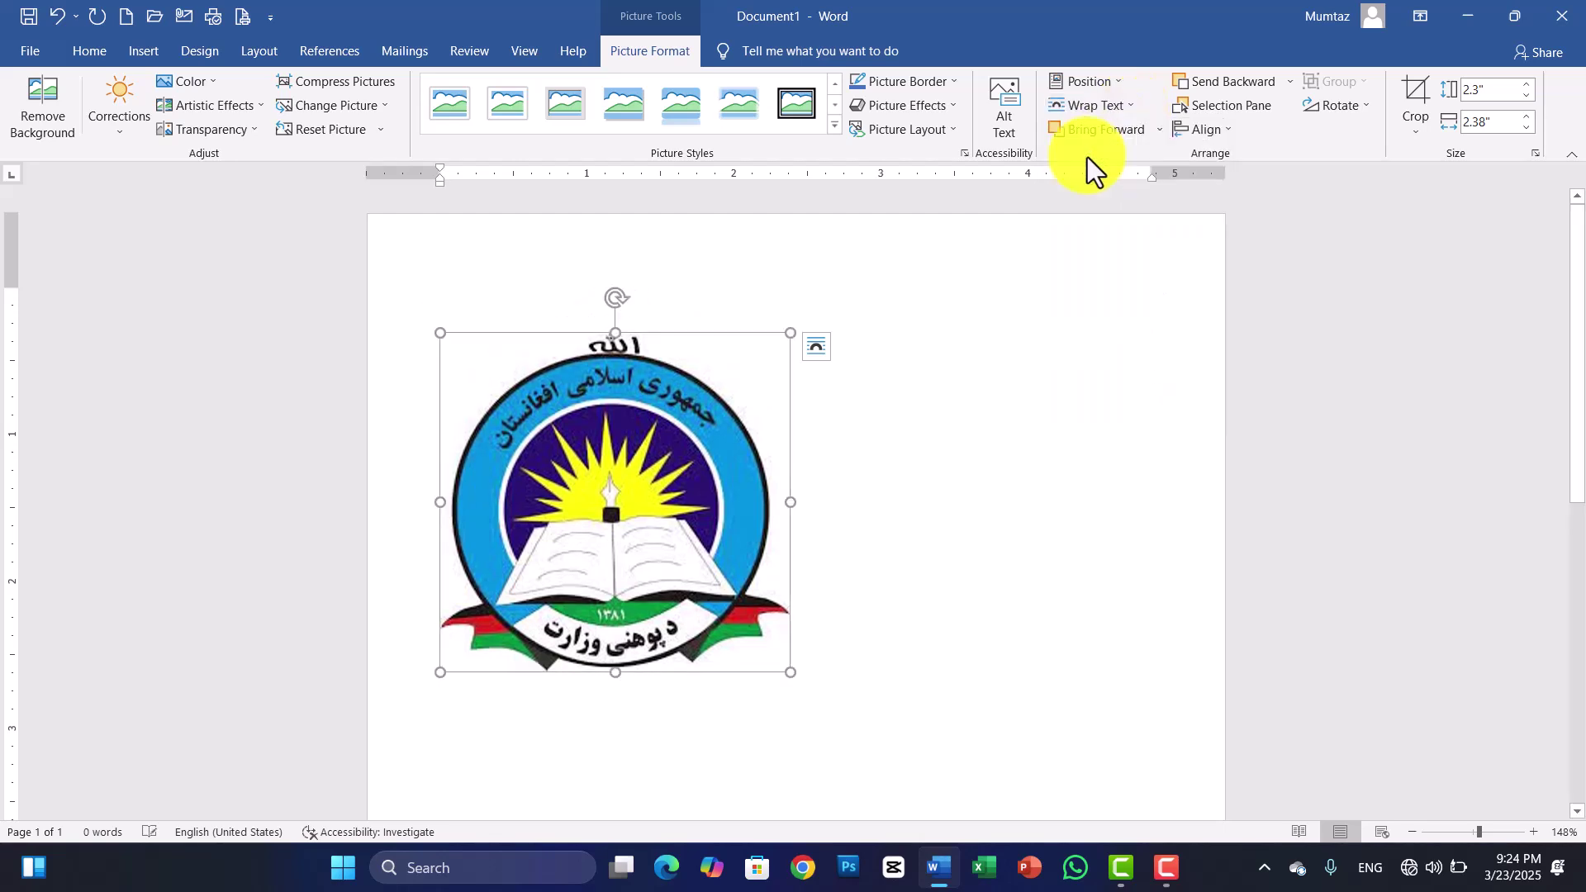
{"action": "left_click_drag", "start_coordinate": [791, 672], "coordinate": [630, 505]}
{"action": "left_click_drag", "start_coordinate": [548, 453], "coordinate": [790, 337]}
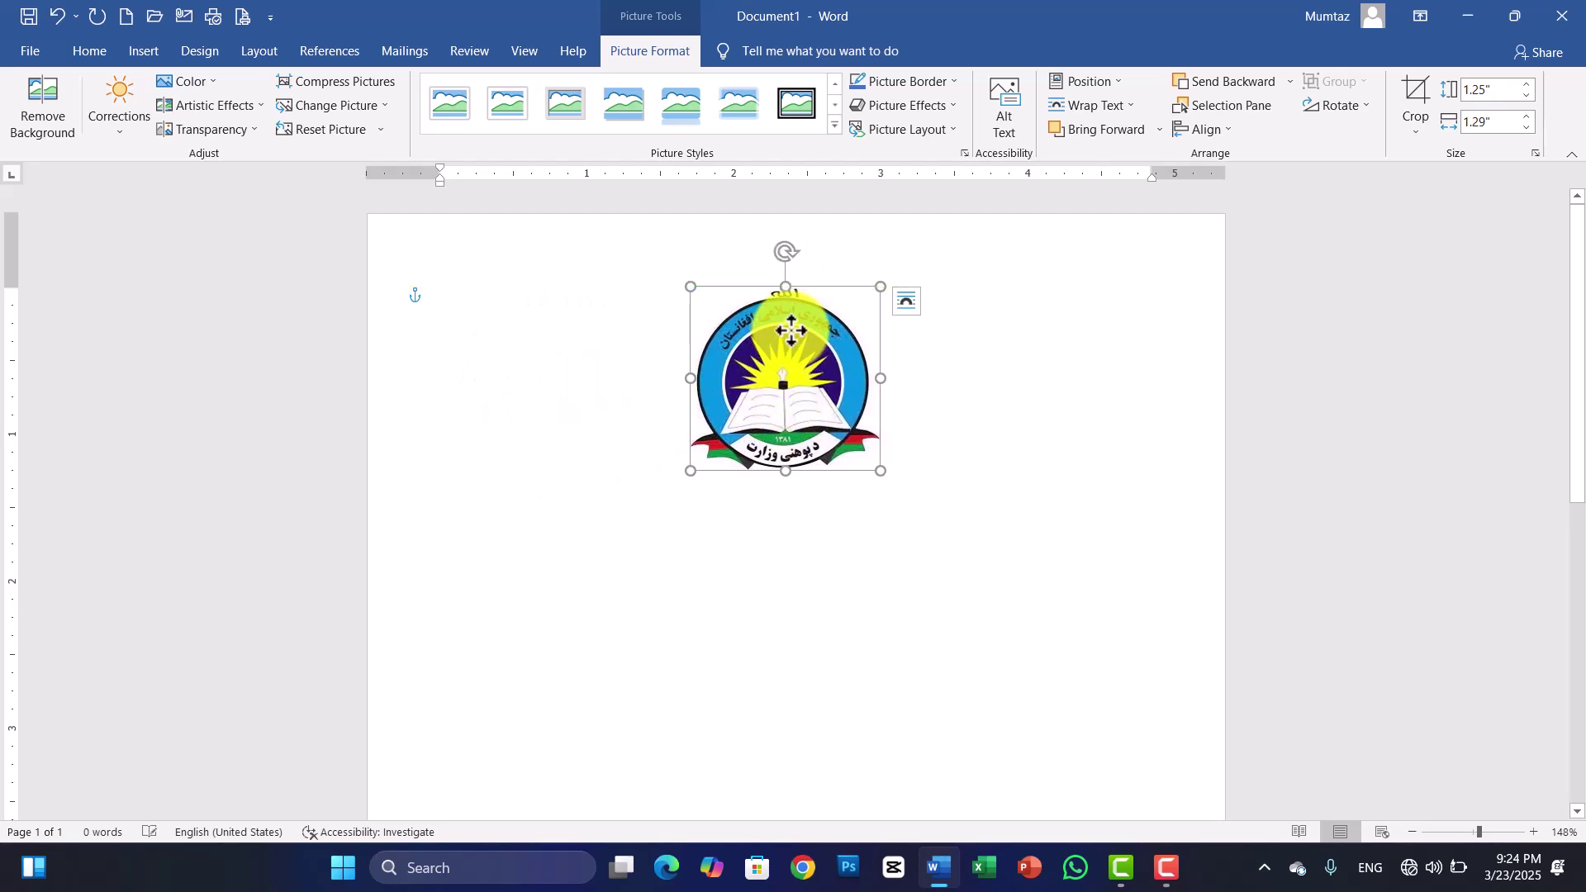
Fix the emblem's position on the page, then raise it into the top margin and shrink it to about 0.94 by 0.97 inches
{"action": "left_click", "coordinate": [1133, 109]}
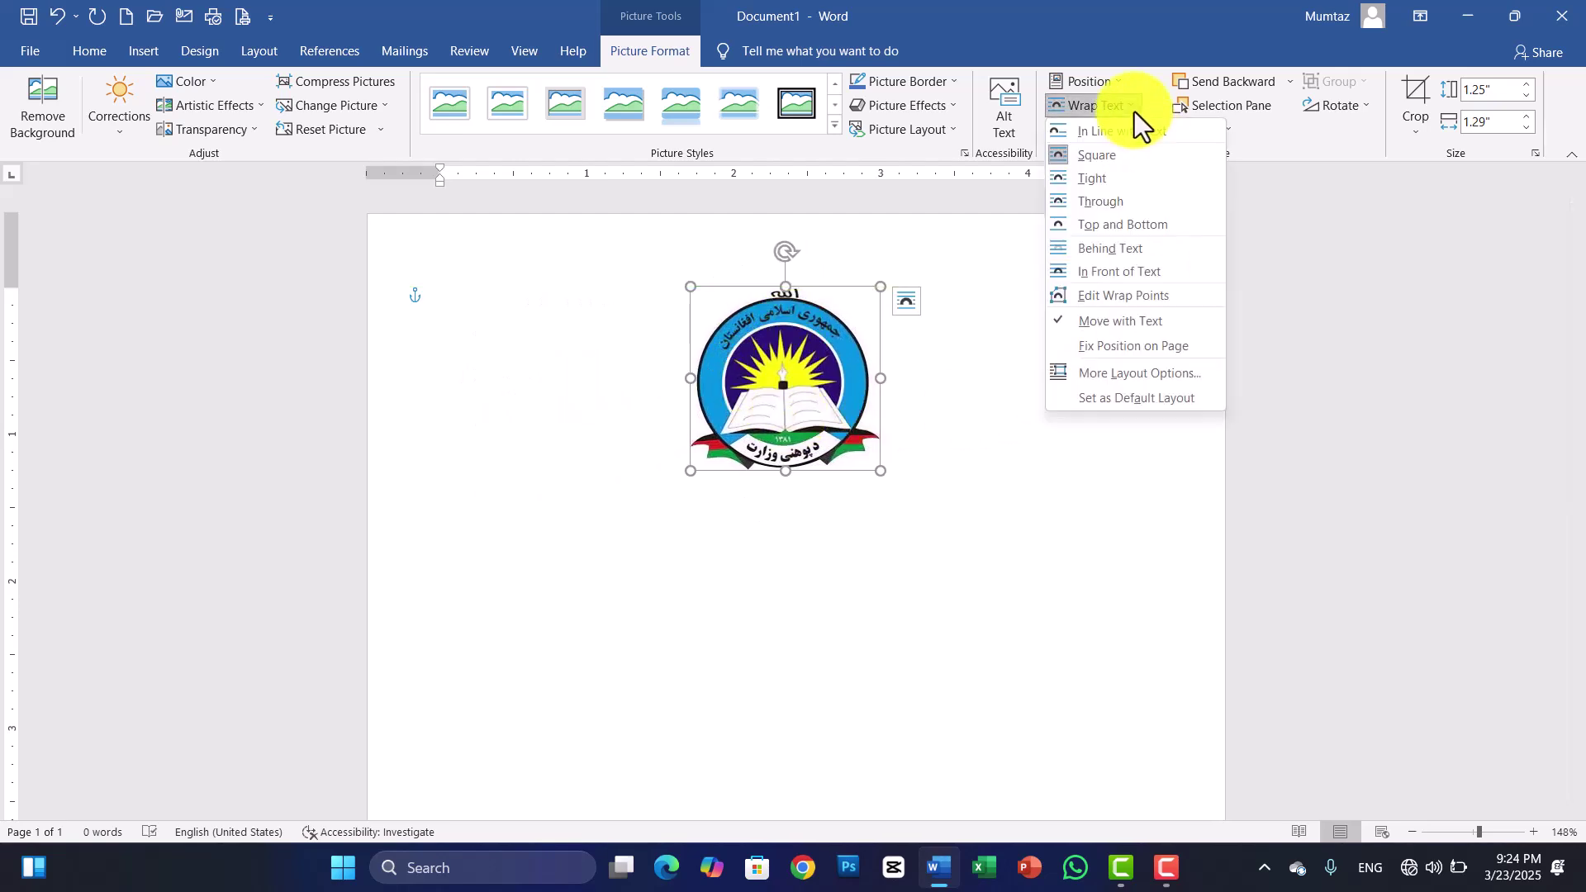
{"action": "left_click", "coordinate": [1104, 347]}
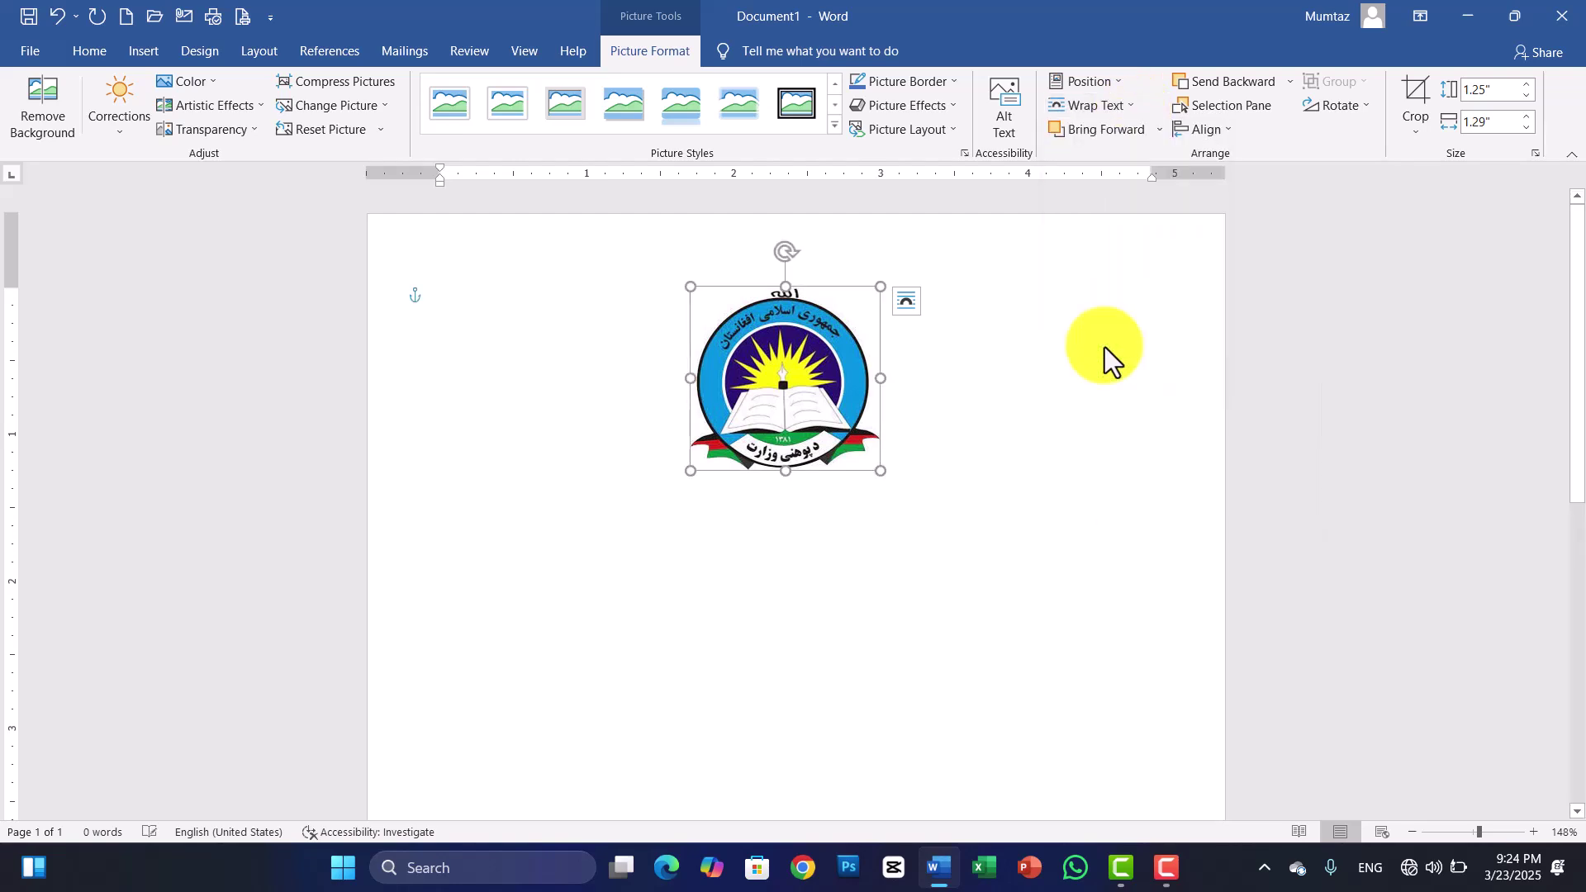
{"action": "left_click_drag", "start_coordinate": [785, 425], "coordinate": [770, 367]}
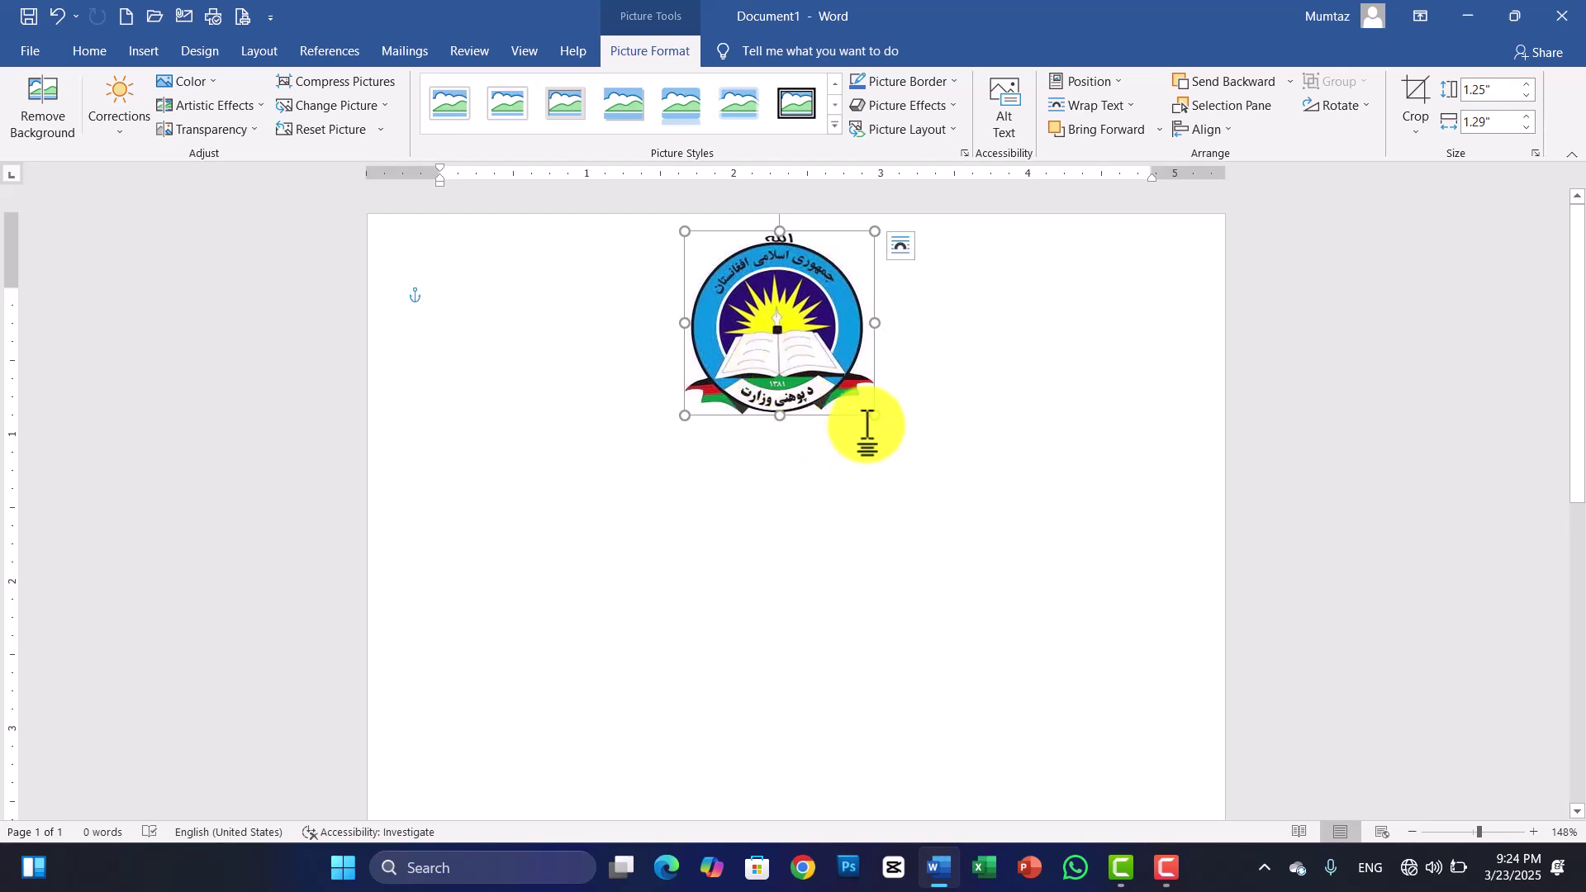
{"action": "left_click_drag", "start_coordinate": [874, 415], "coordinate": [829, 371]}
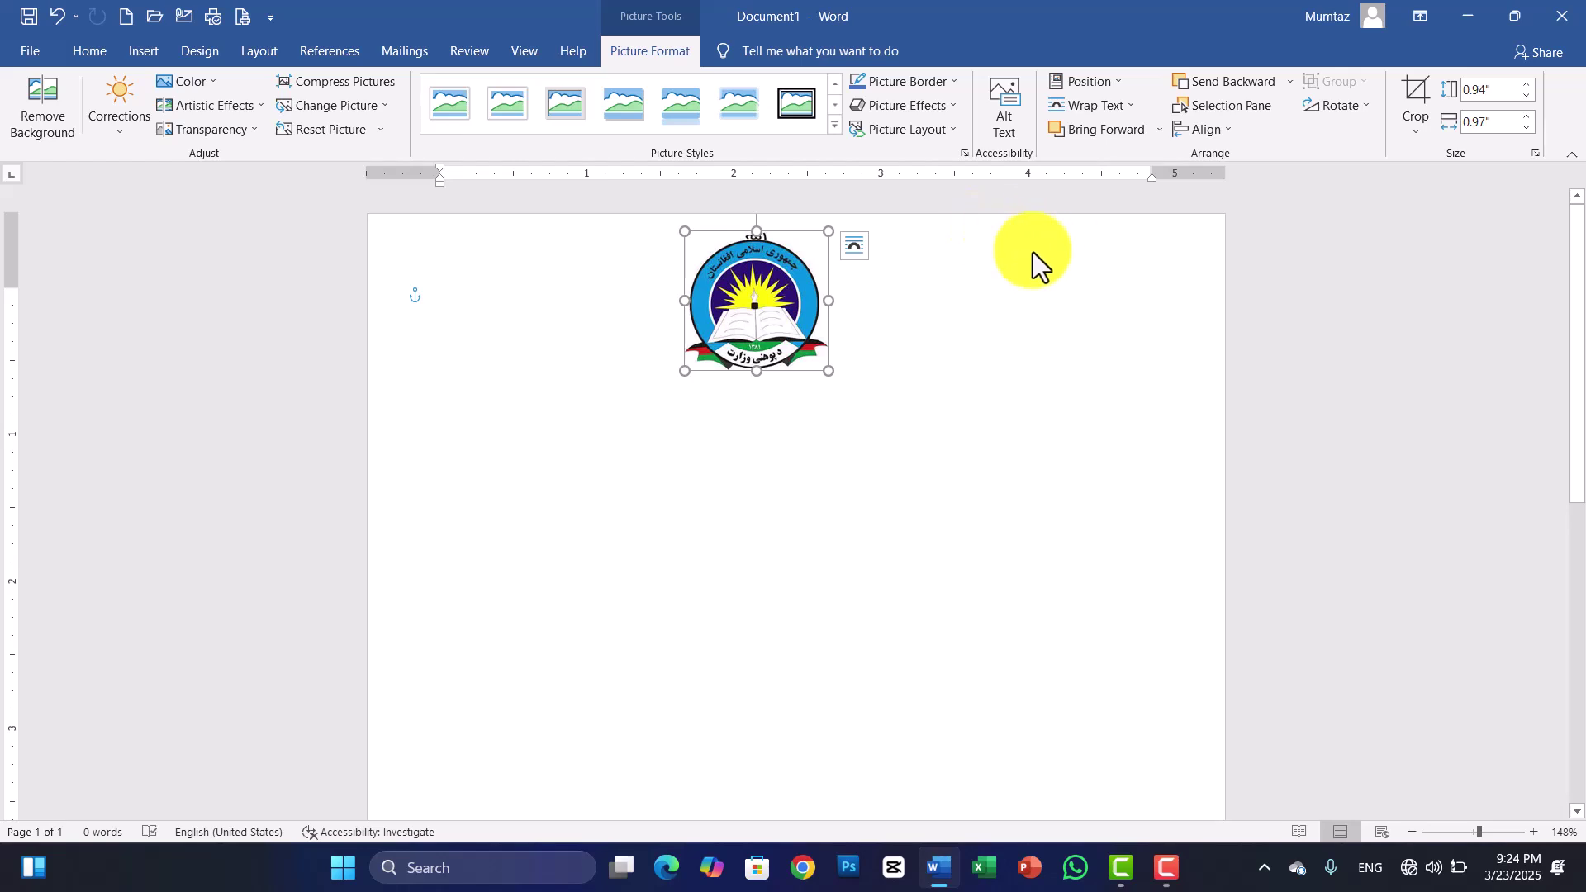
Position the emblem at top centre with text wrapping, and nudge it up into the top margin
{"action": "left_click", "coordinate": [1118, 82]}
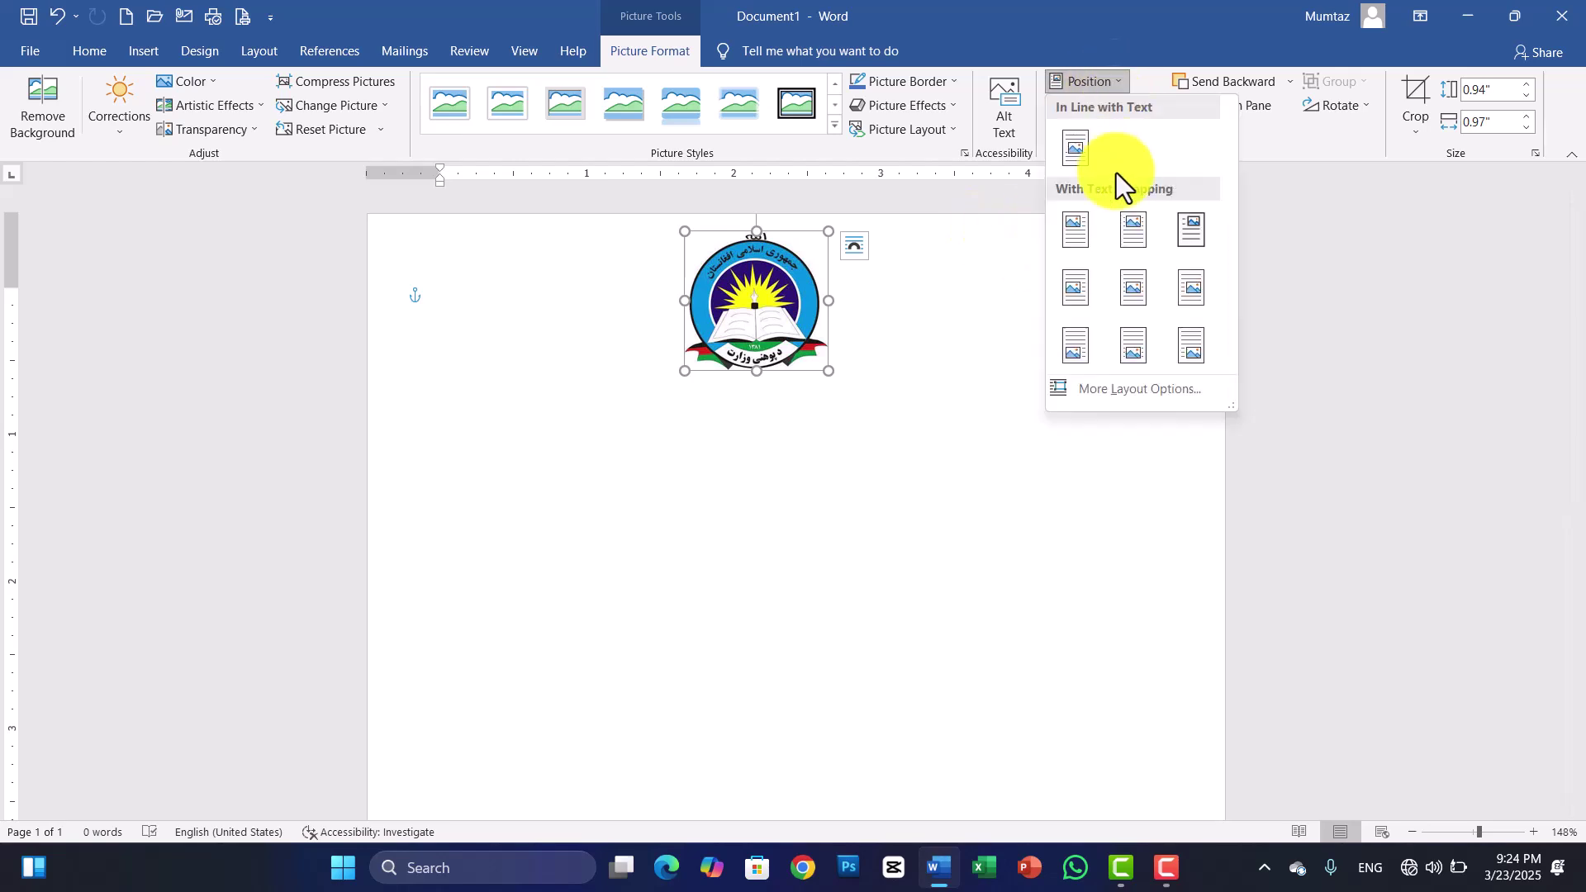
{"action": "left_click", "coordinate": [1124, 228]}
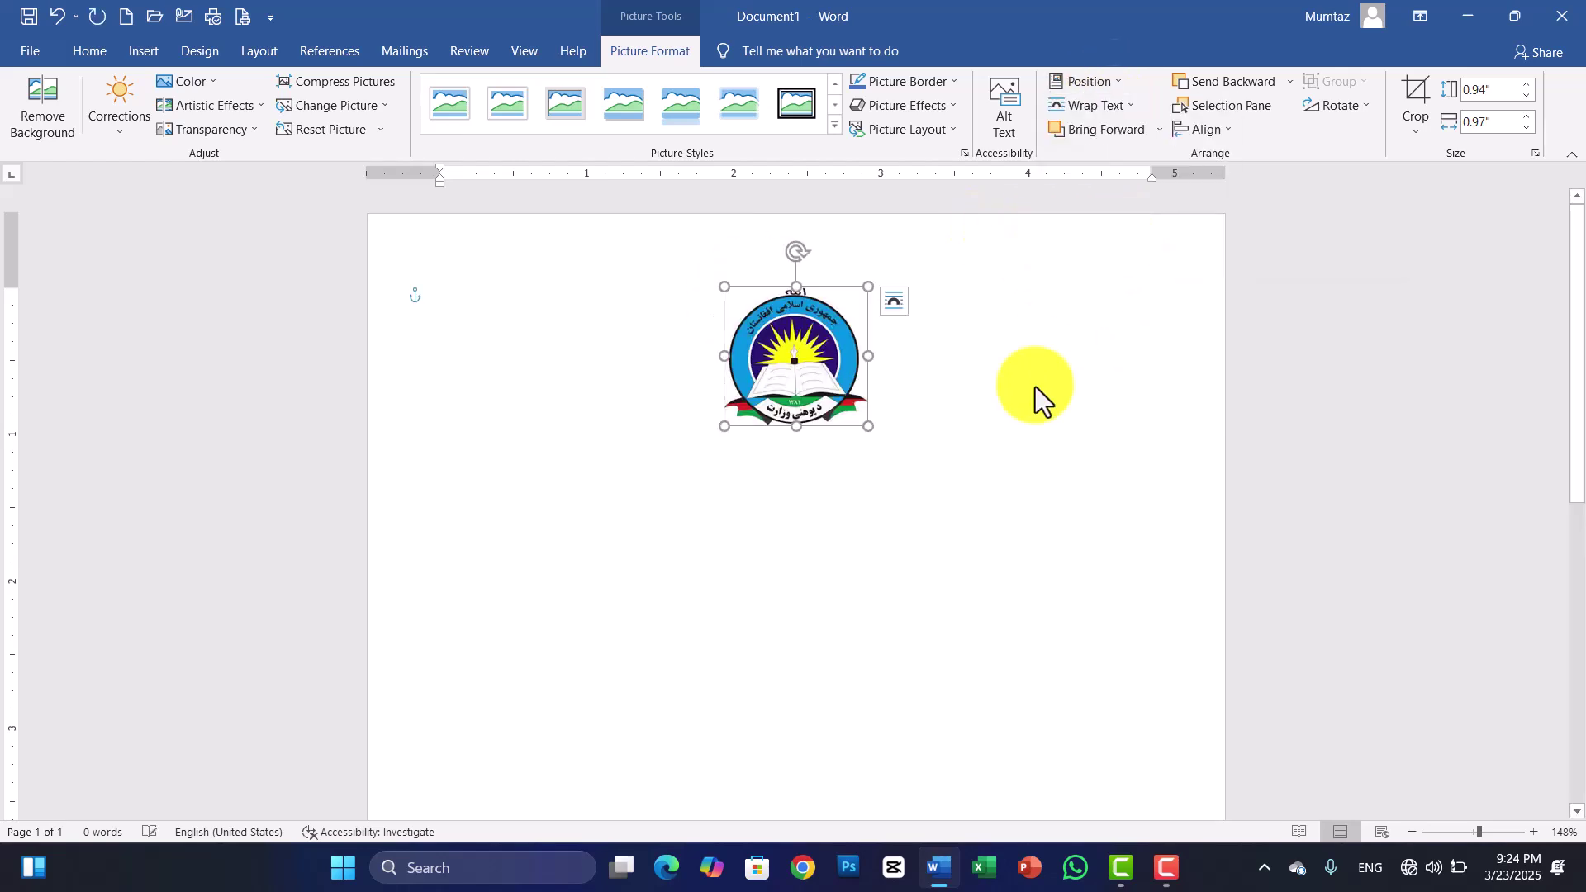
{"action": "left_click", "coordinate": [948, 519]}
{"action": "left_click_drag", "start_coordinate": [813, 413], "coordinate": [776, 334]}
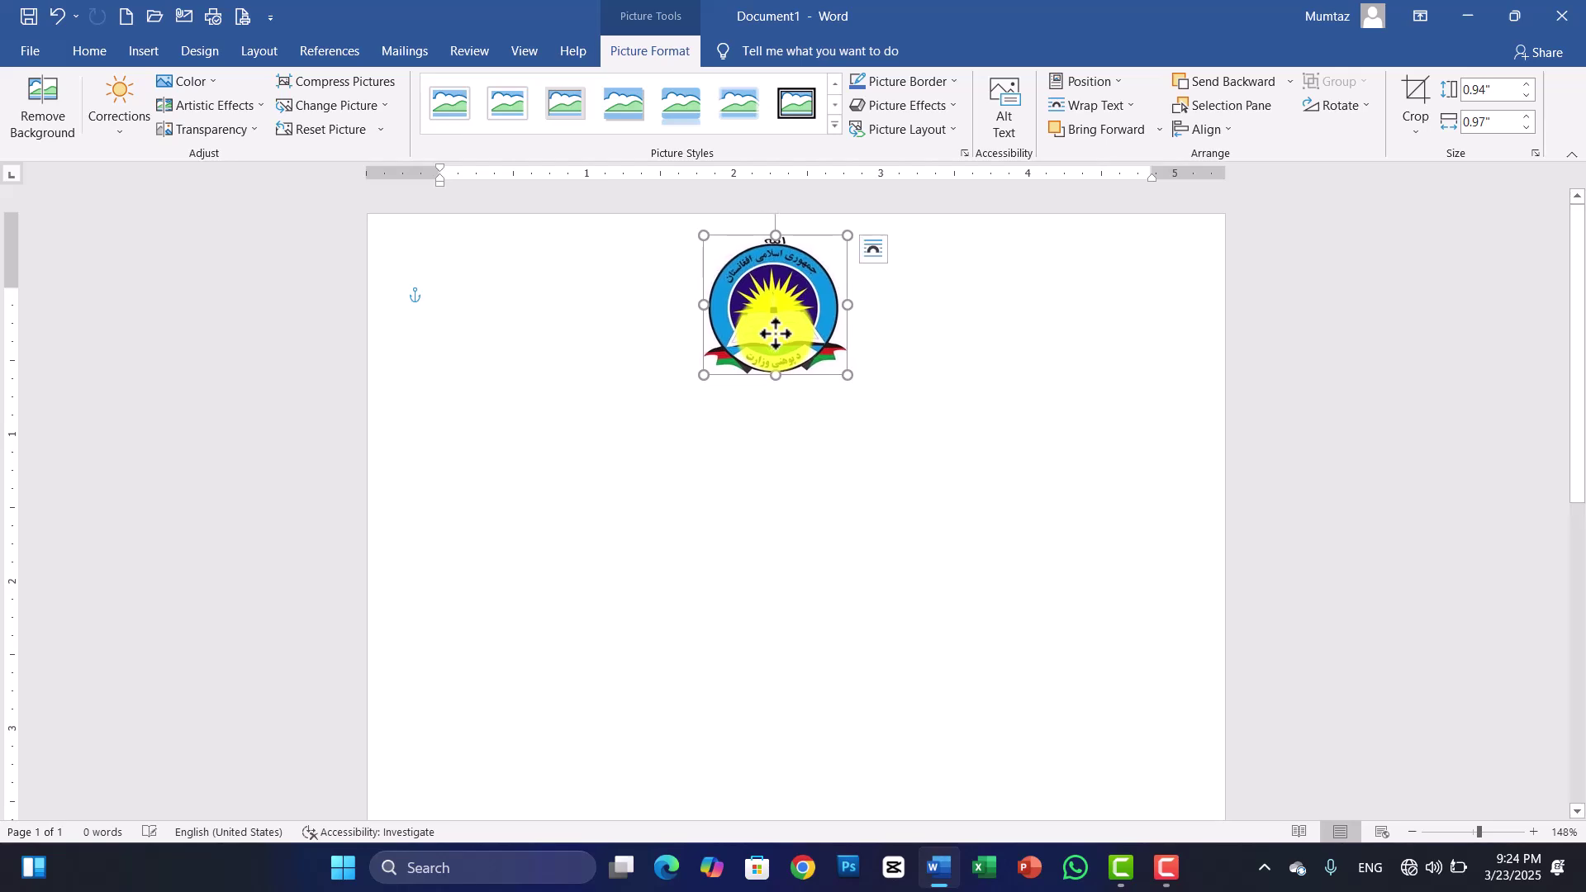
{"action": "left_click", "coordinate": [819, 505]}
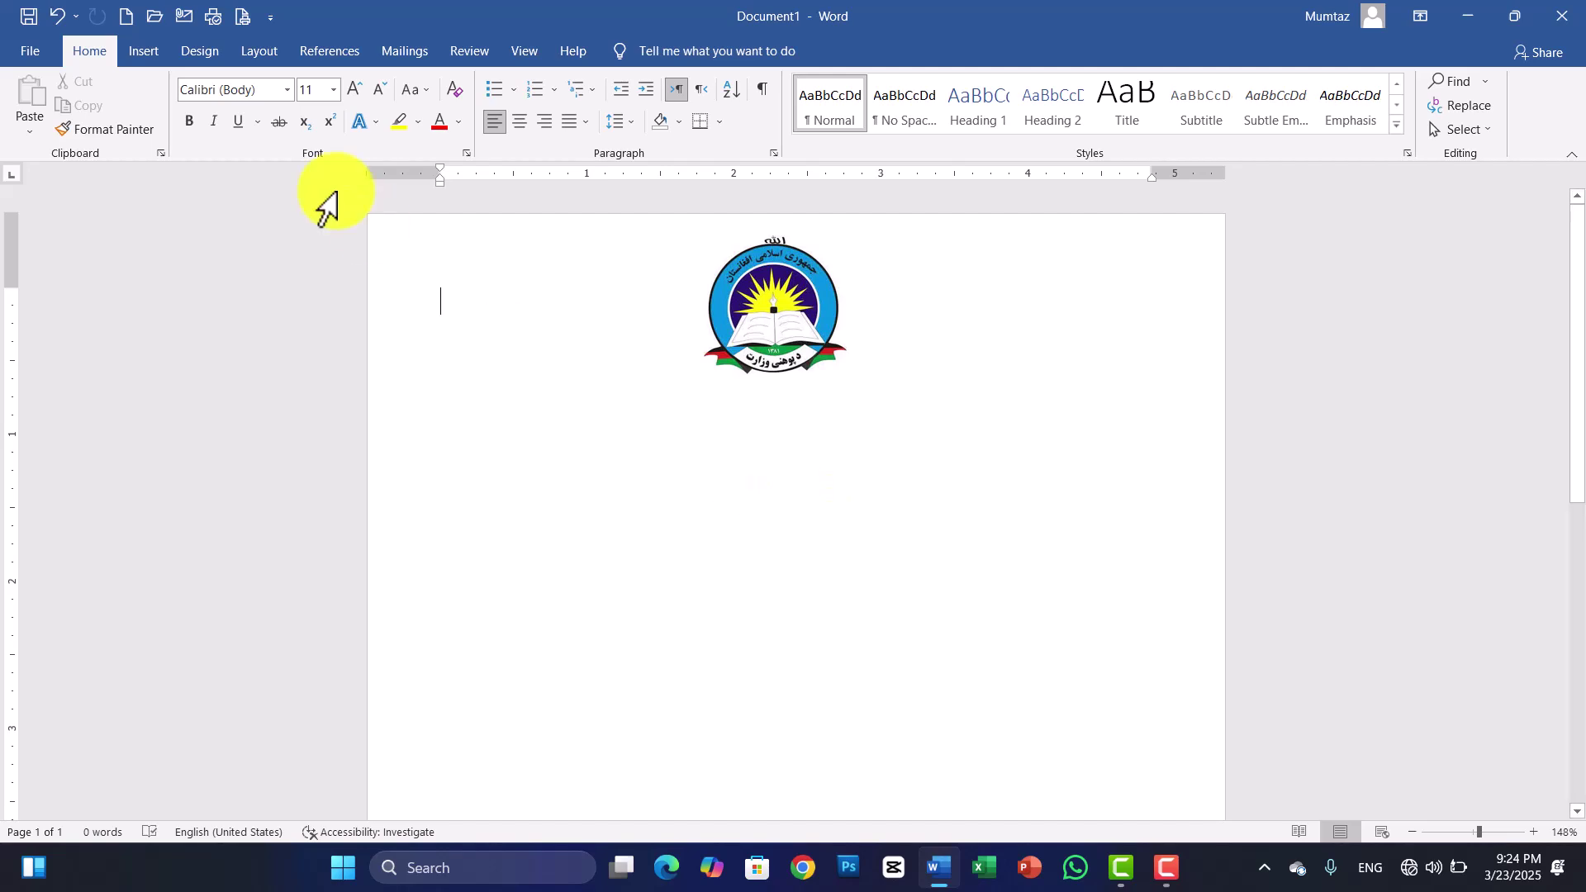
Draw a text box directly below the emblem and center-align its text
{"action": "left_click", "coordinate": [145, 49]}
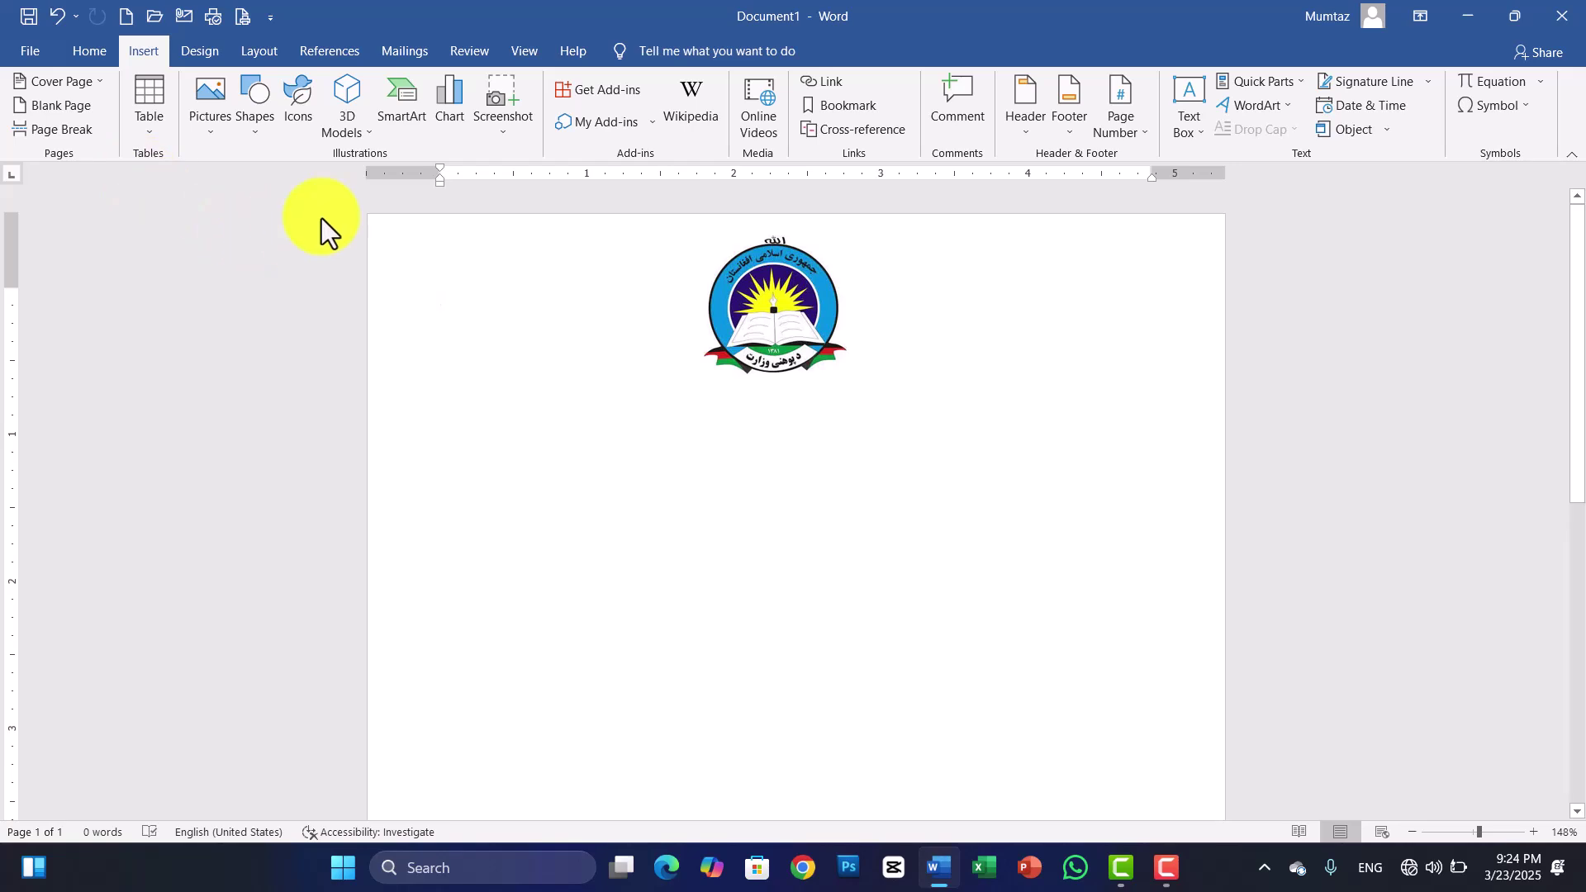
{"action": "left_click", "coordinate": [255, 136]}
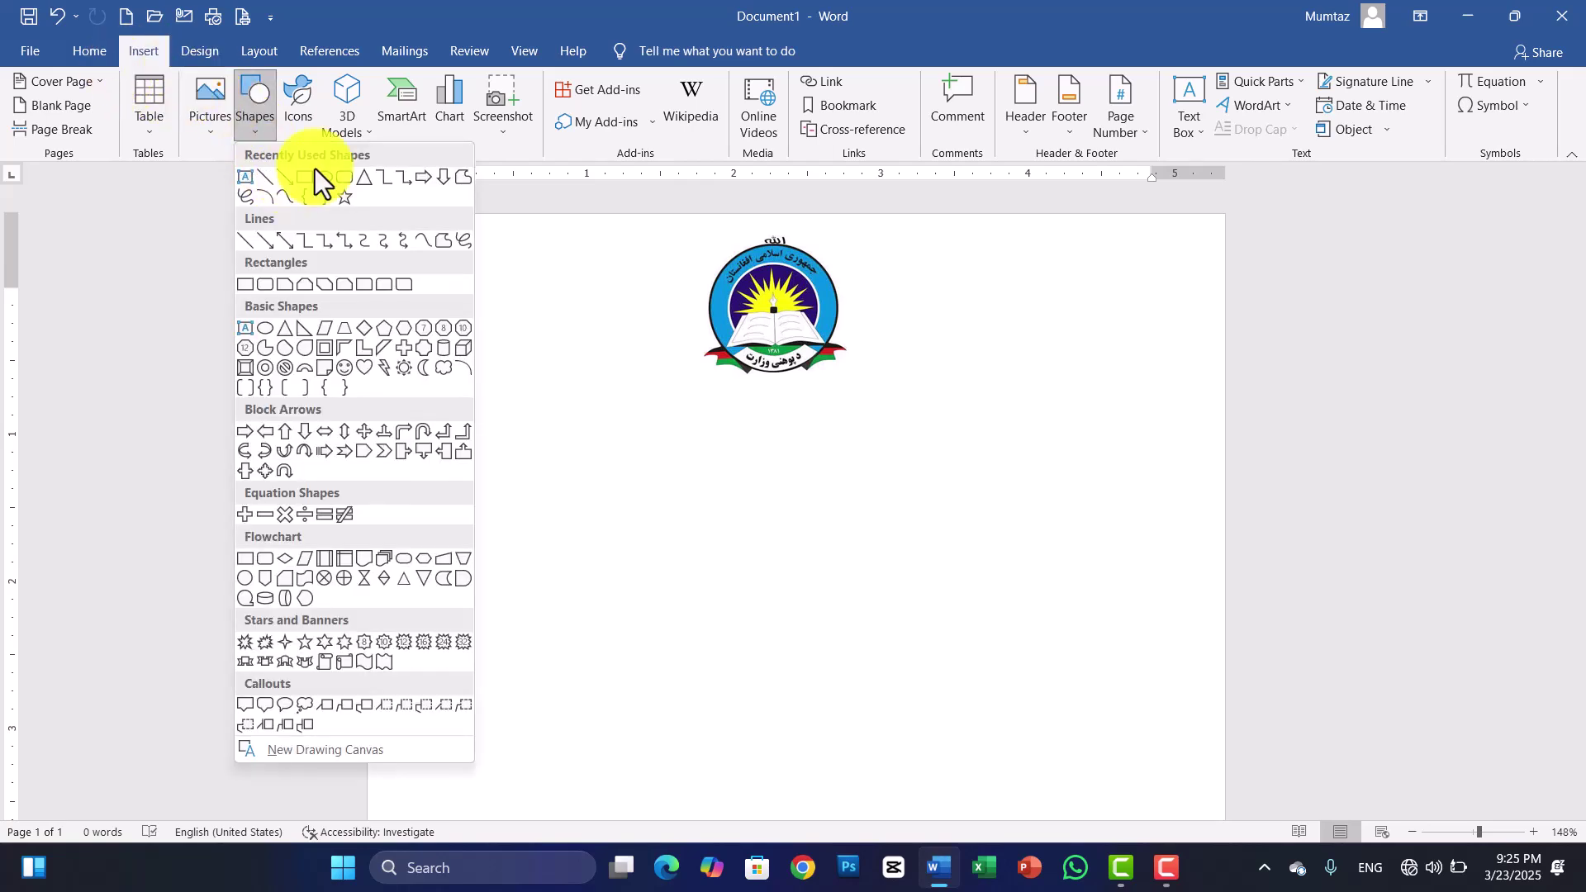
{"action": "left_click", "coordinate": [1195, 140]}
{"action": "left_click", "coordinate": [1201, 136]}
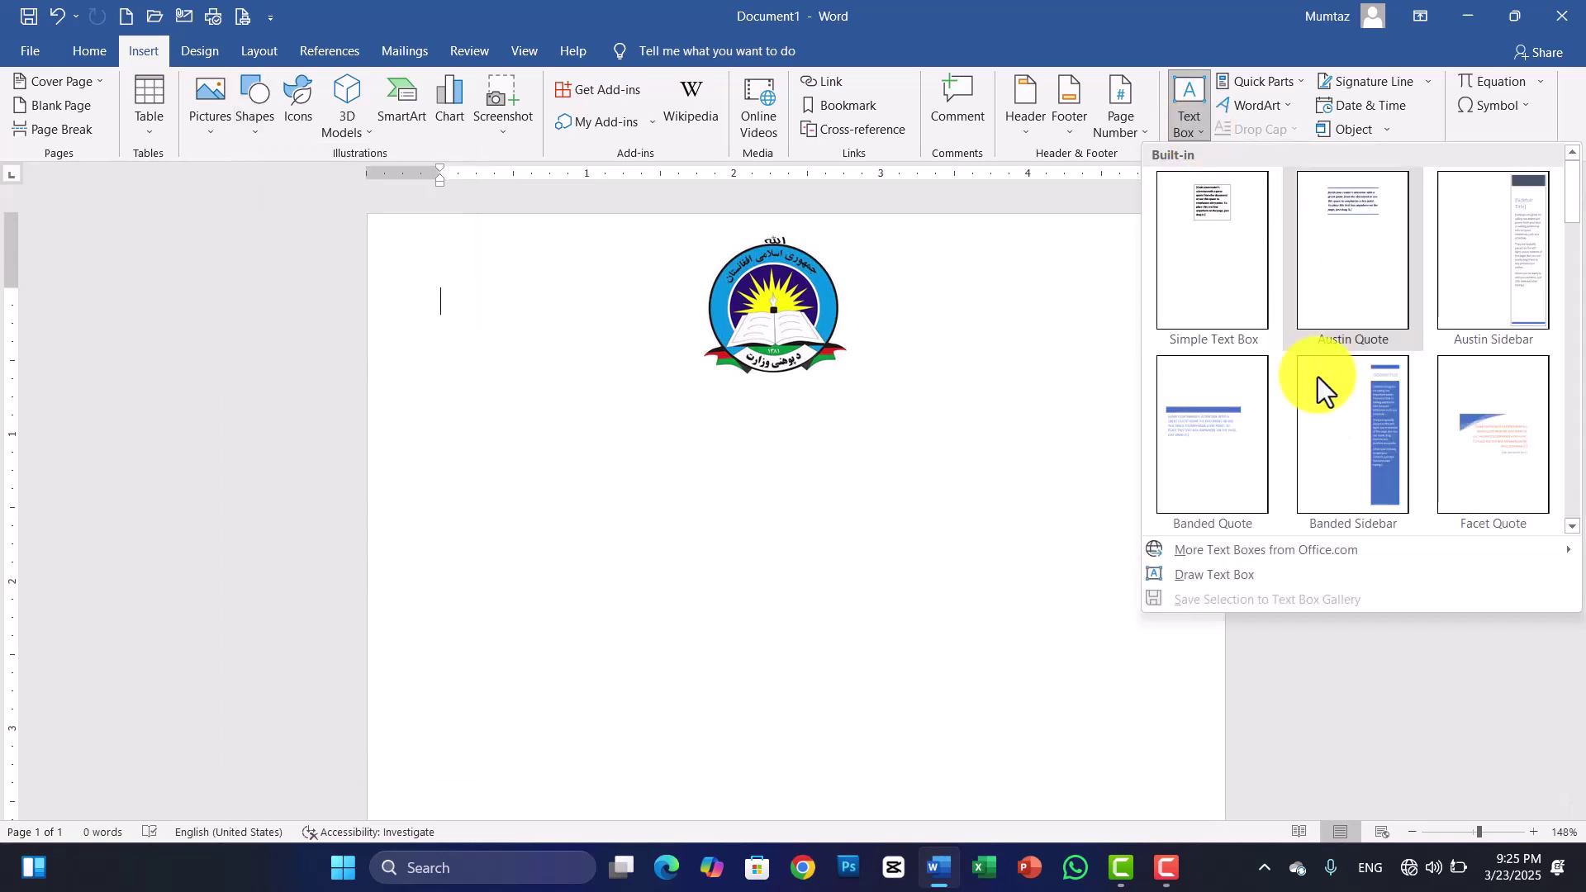
{"action": "left_click", "coordinate": [1233, 579]}
{"action": "left_click_drag", "start_coordinate": [590, 379], "coordinate": [949, 465]}
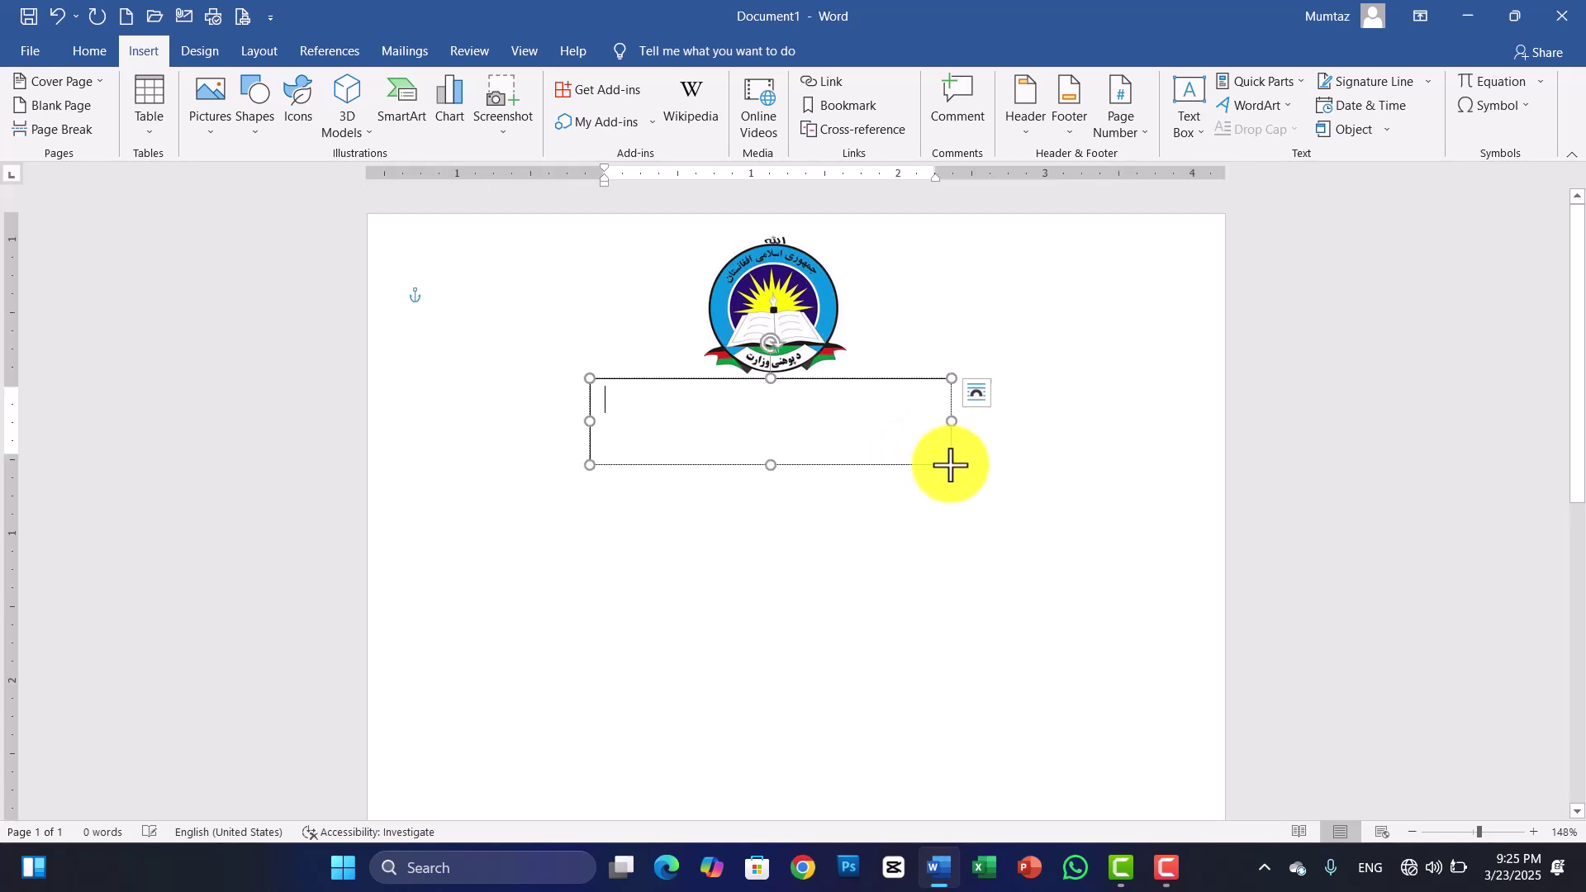
{"action": "left_click", "coordinate": [93, 48]}
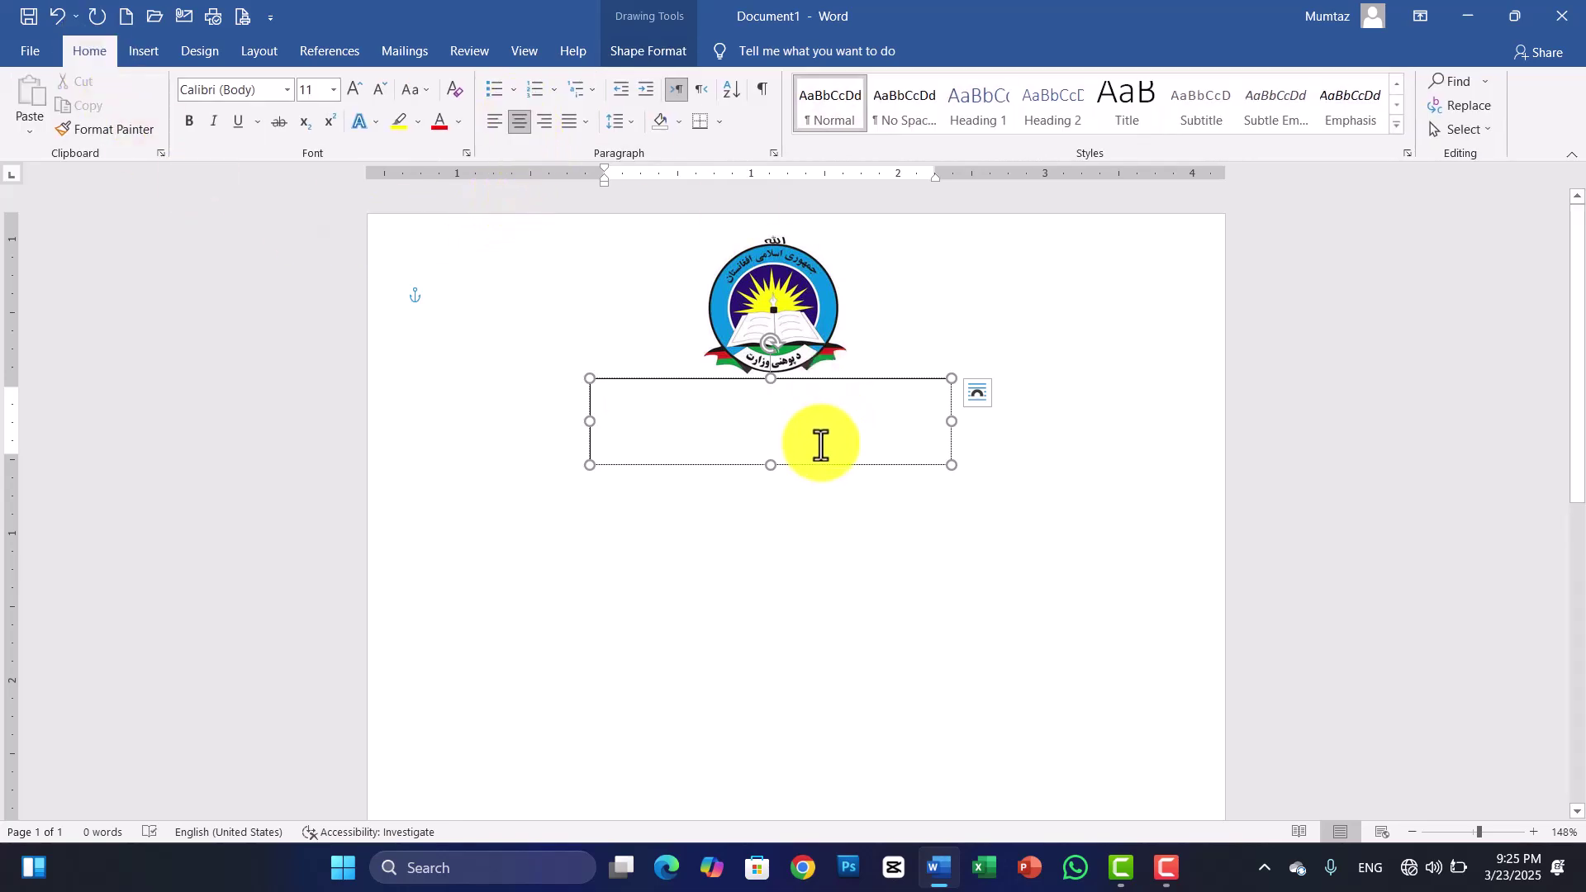
Switch the input language to Pashto and enter the heading lines "د افغانستان اسلامی امارت" and "د پوهنی وزارت" in the text box
{"action": "key", "text": "alt+shift"}
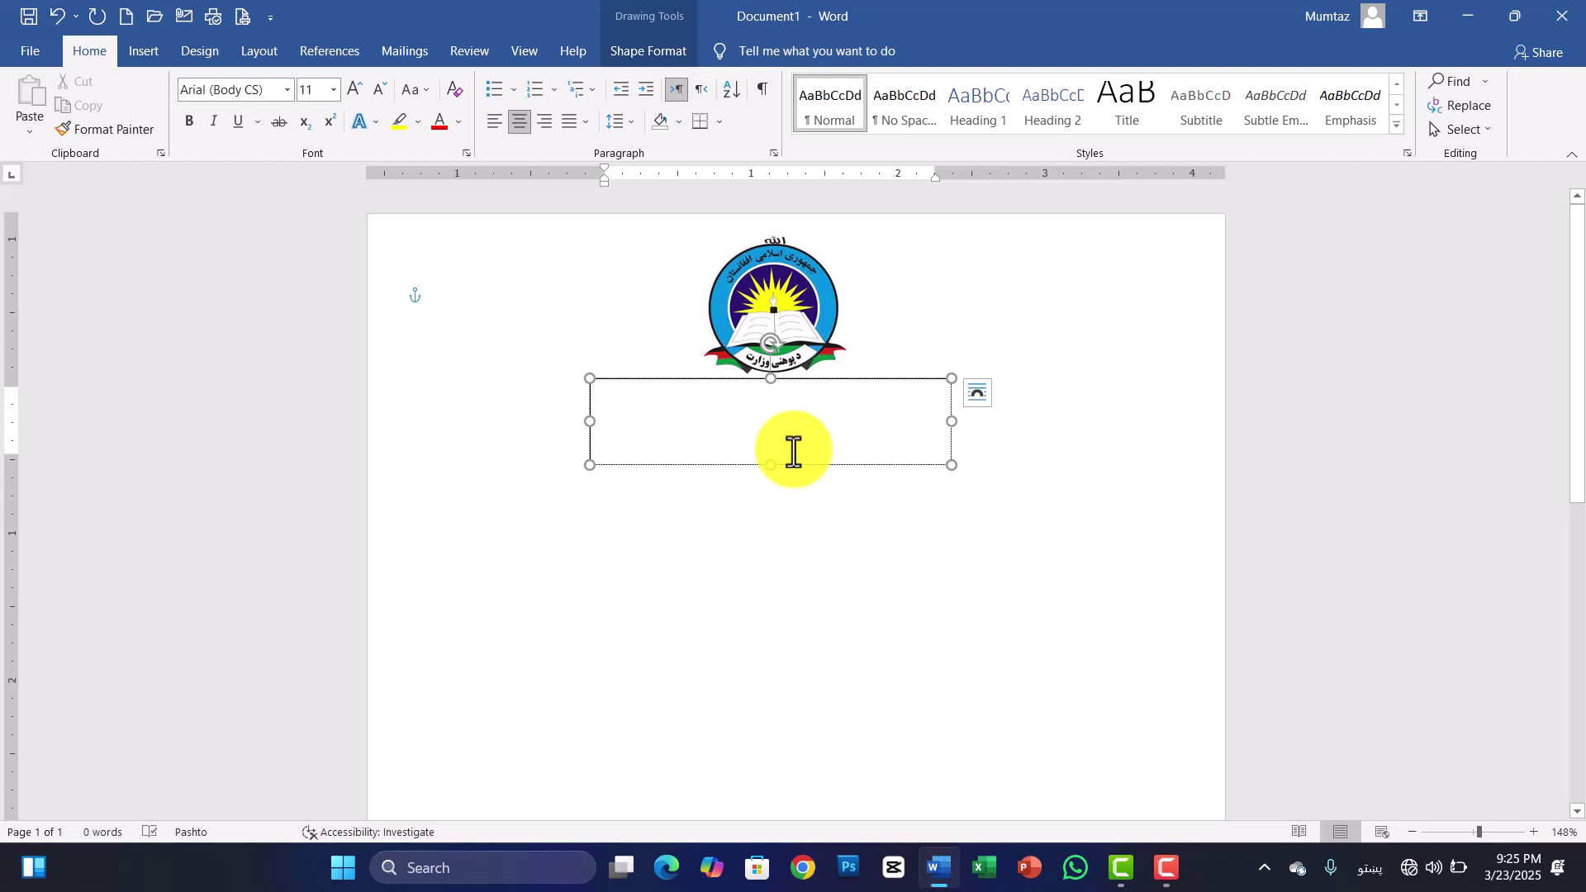
{"action": "type", "text": "د افغانت"}
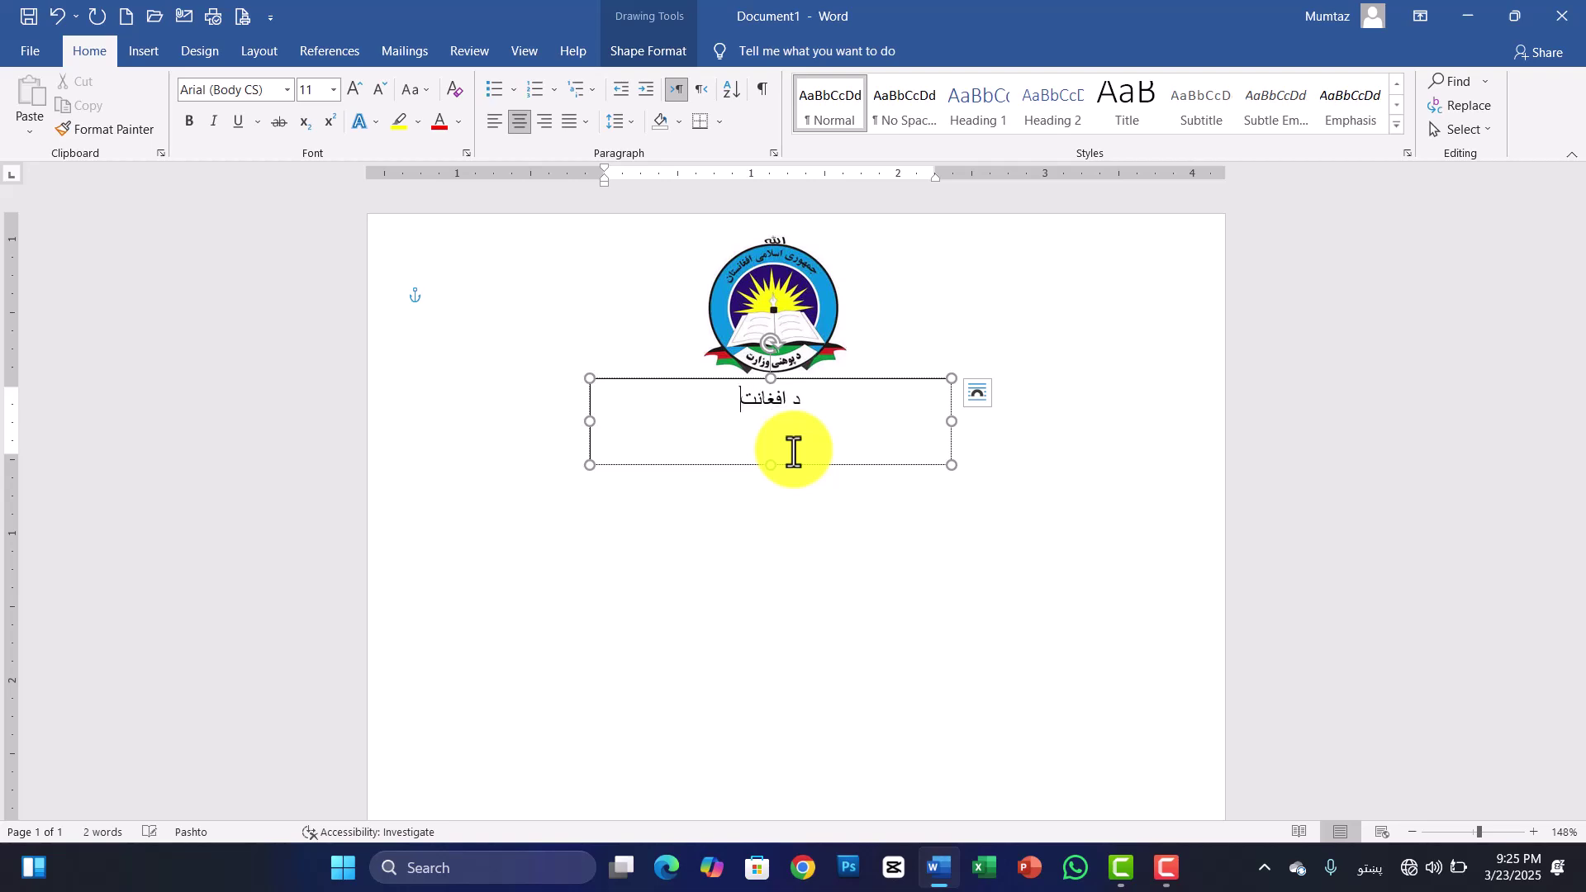
{"action": "key", "text": "BackSpace"}
{"action": "type", "text": "ستان اسلامی امارت "}
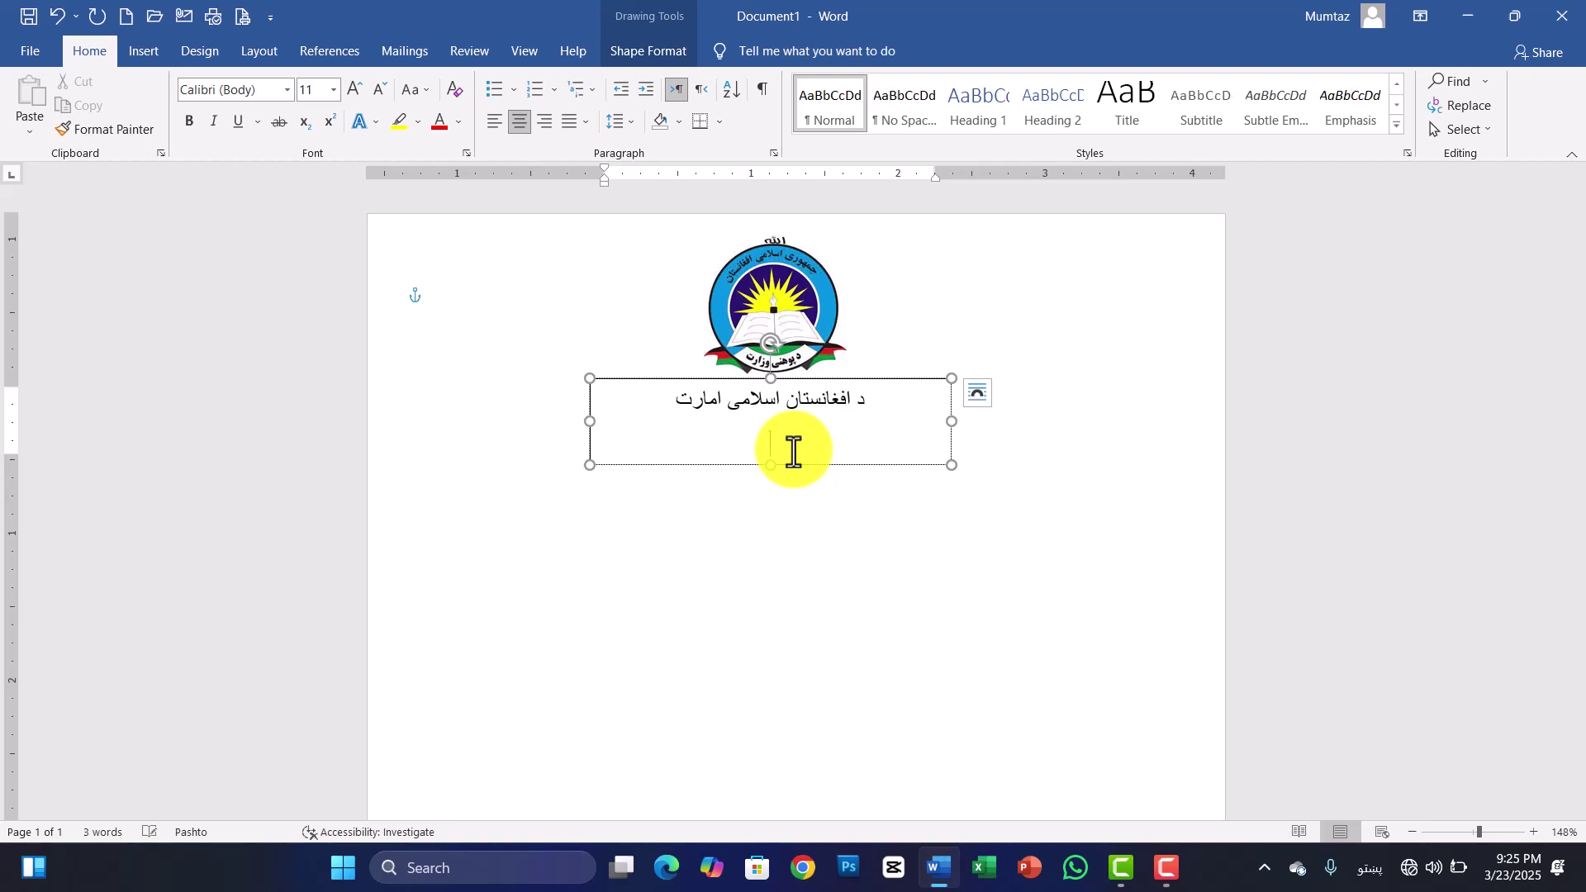
{"action": "type", "text": "د پو"}
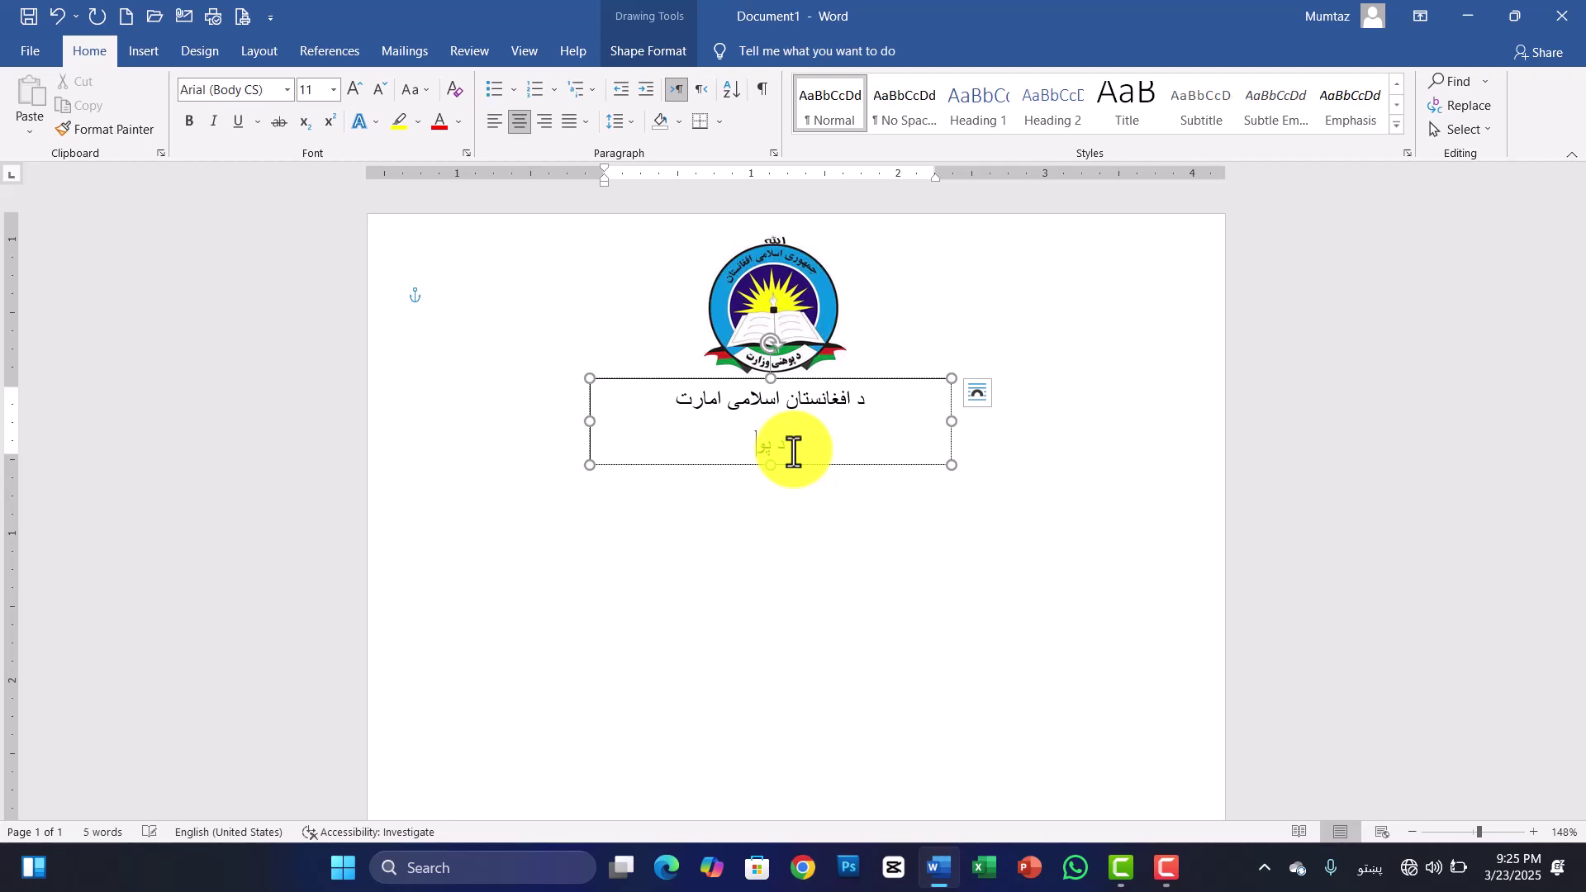
{"action": "type", "text": "هنې وزارت"}
Extend the text box downward and add a third heading line reading "د کابل د پوهنی ریاست"
{"action": "left_click_drag", "start_coordinate": [772, 463], "coordinate": [770, 522]}
{"action": "left_click", "coordinate": [712, 467]}
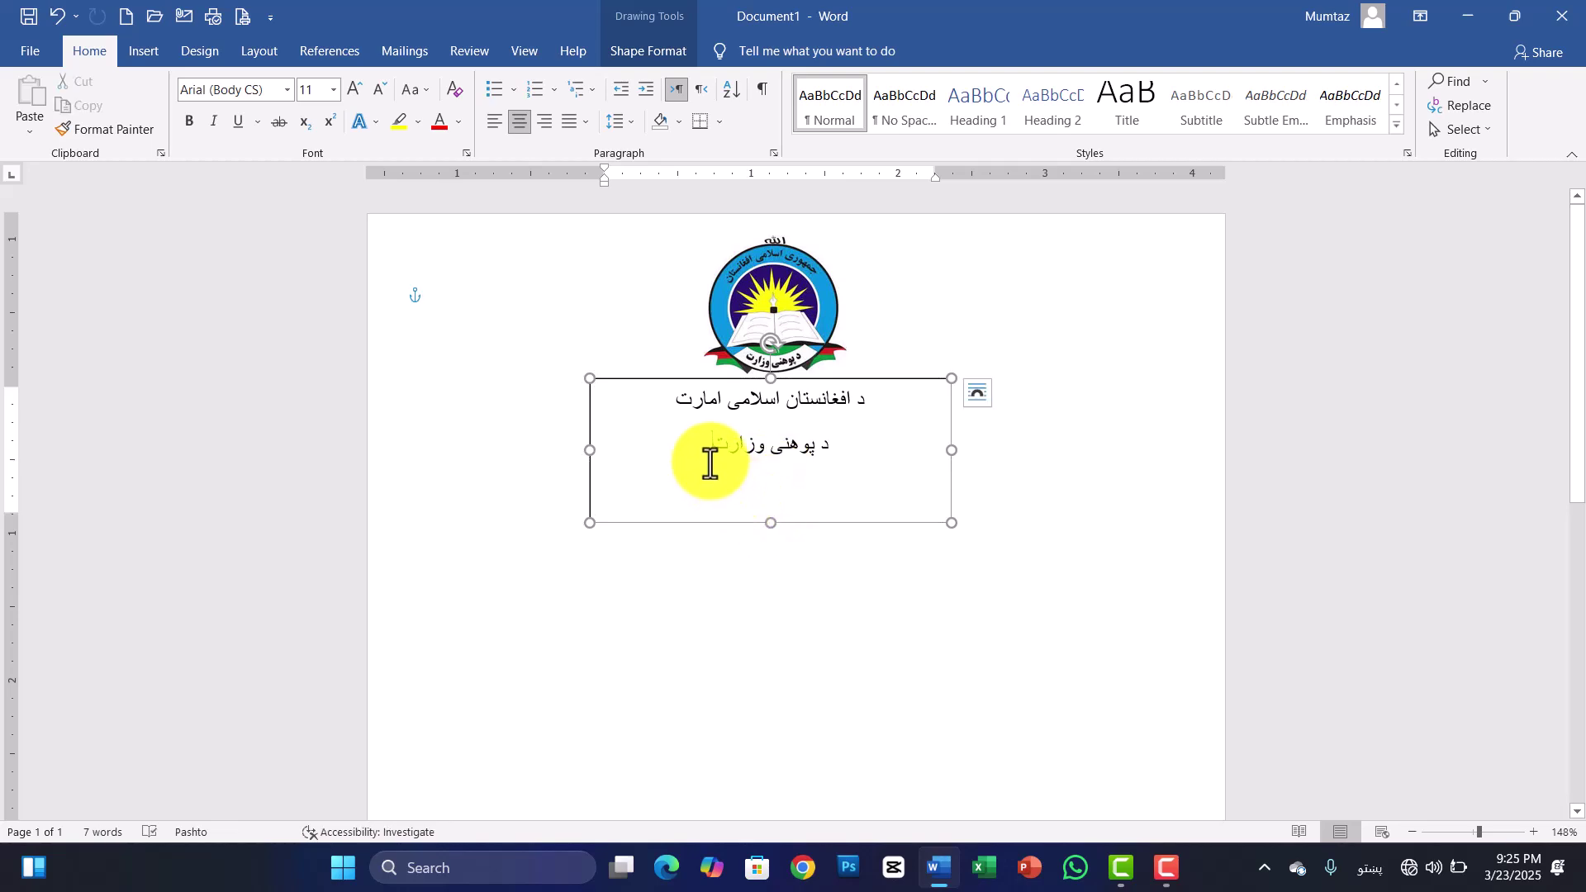
{"action": "type", "text": "د ننگرهار"}
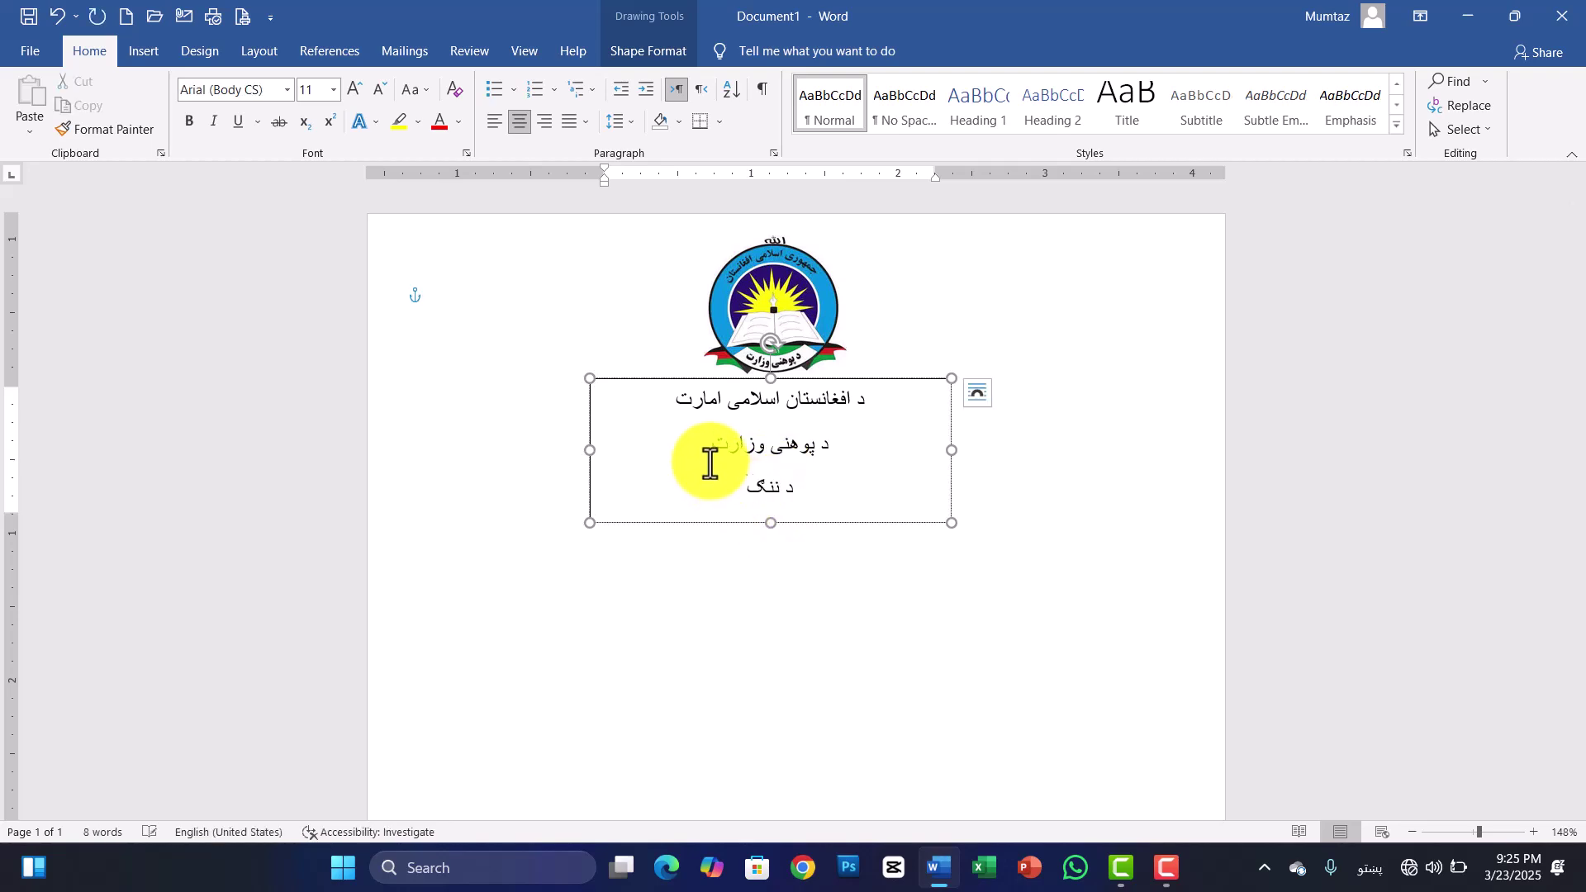
{"action": "key", "text": "BackSpace"}
{"action": "key", "text": "BackSpace"}
{"action": "key", "text": "BackSpace"}
{"action": "key", "text": "BackSpace"}
{"action": "key", "text": "BackSpace"}
{"action": "key", "text": "BackSpace"}
{"action": "key", "text": "BackSpace"}
{"action": "key", "text": "BackSpace"}
{"action": "type", "text": "کابل د "}
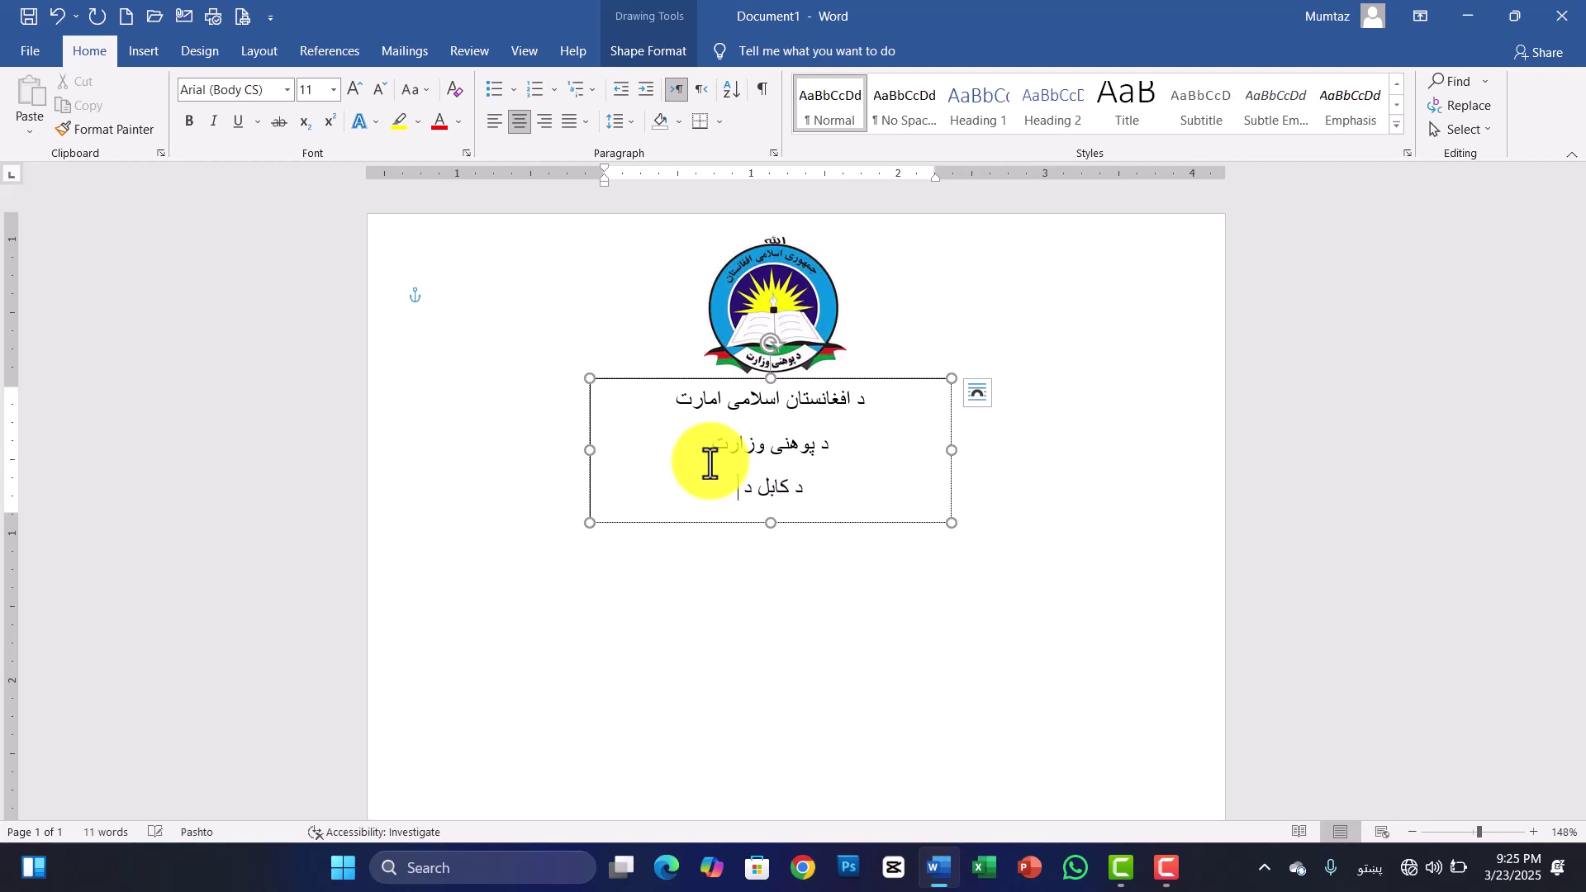
{"action": "type", "text": "پوهنی ریاست"}
Make all three heading lines bold and elongate "افغانستان" in the first line and "پوهنی" in the second with kashidas
{"action": "key", "text": "ctrl+a"}
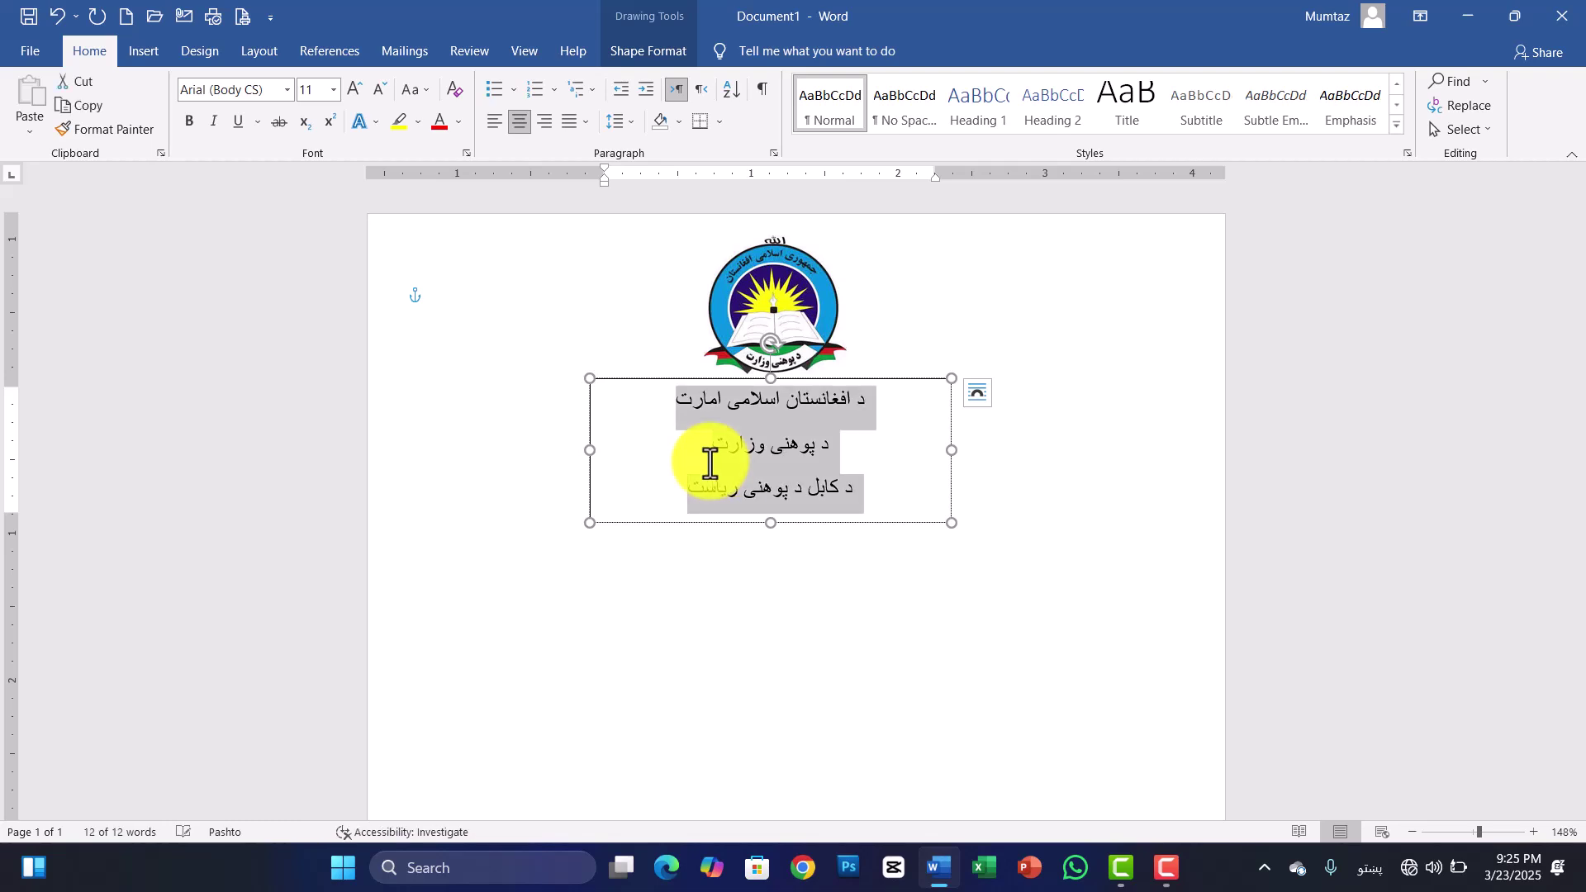
{"action": "key", "text": "ctrl+b"}
{"action": "left_click", "coordinate": [795, 419]}
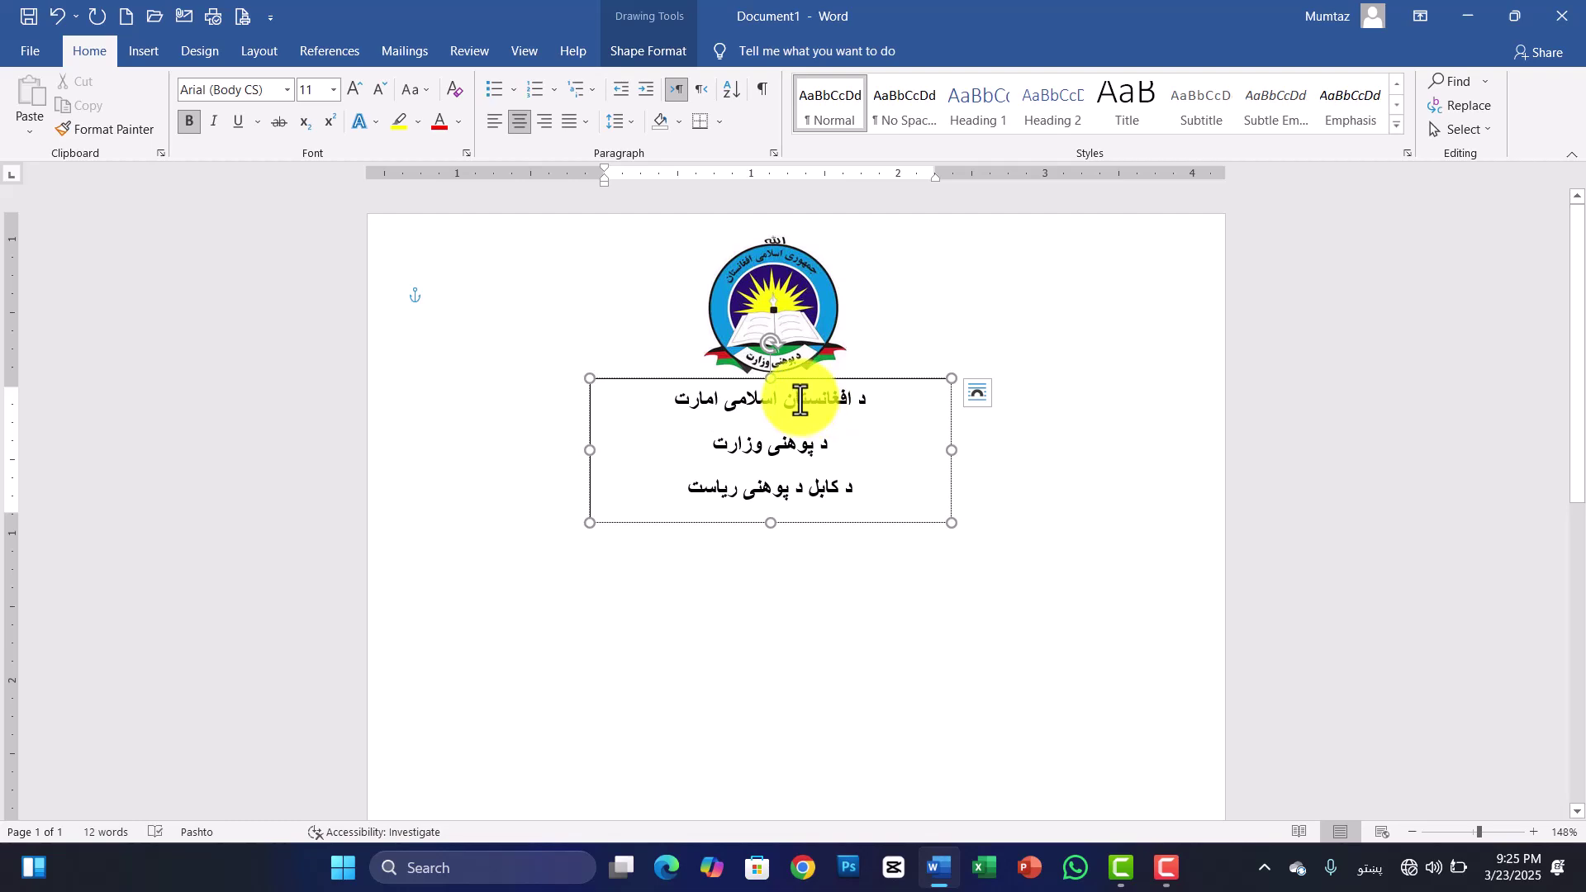
{"action": "type", "text": "ــــ"}
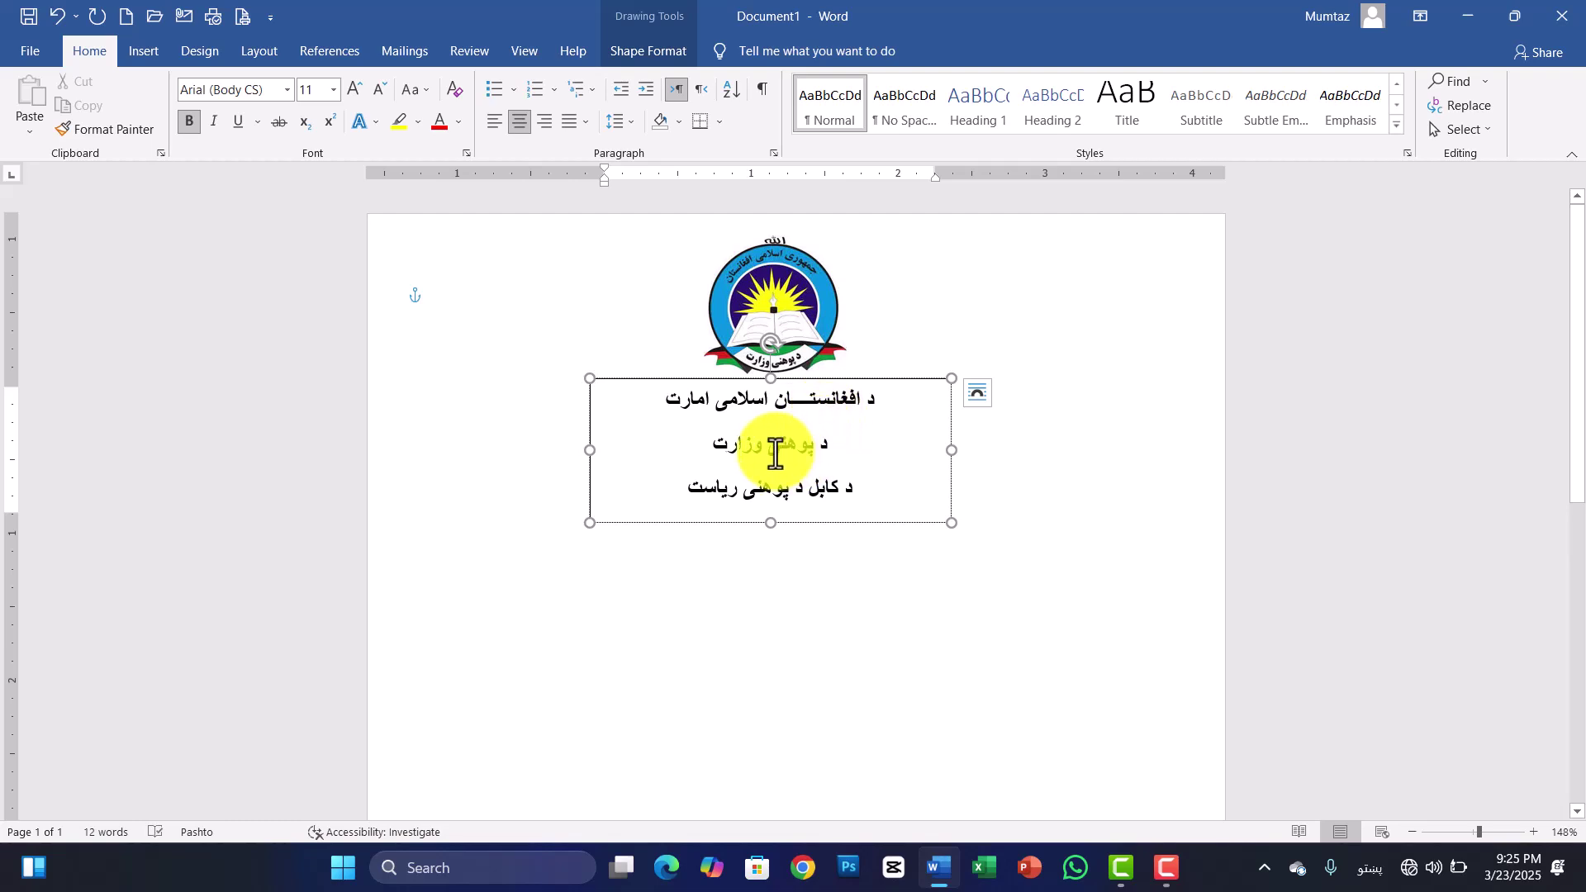
{"action": "left_click", "coordinate": [775, 453]}
{"action": "type", "text": "ـــ"}
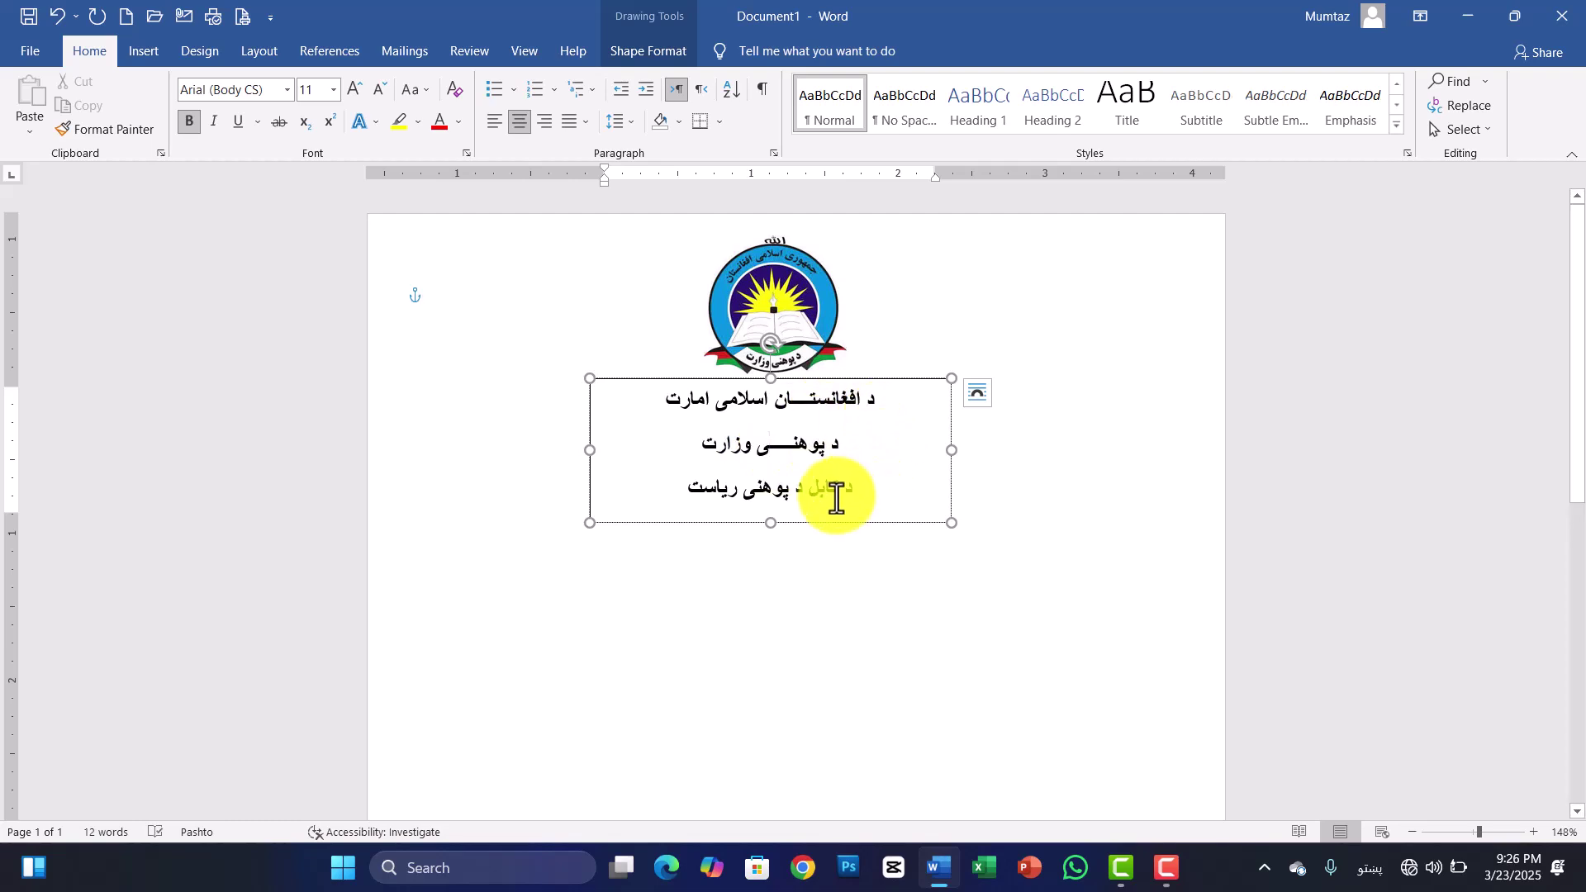
Remove the outline from the heading text box
{"action": "left_click", "coordinate": [841, 616]}
{"action": "left_click", "coordinate": [859, 464]}
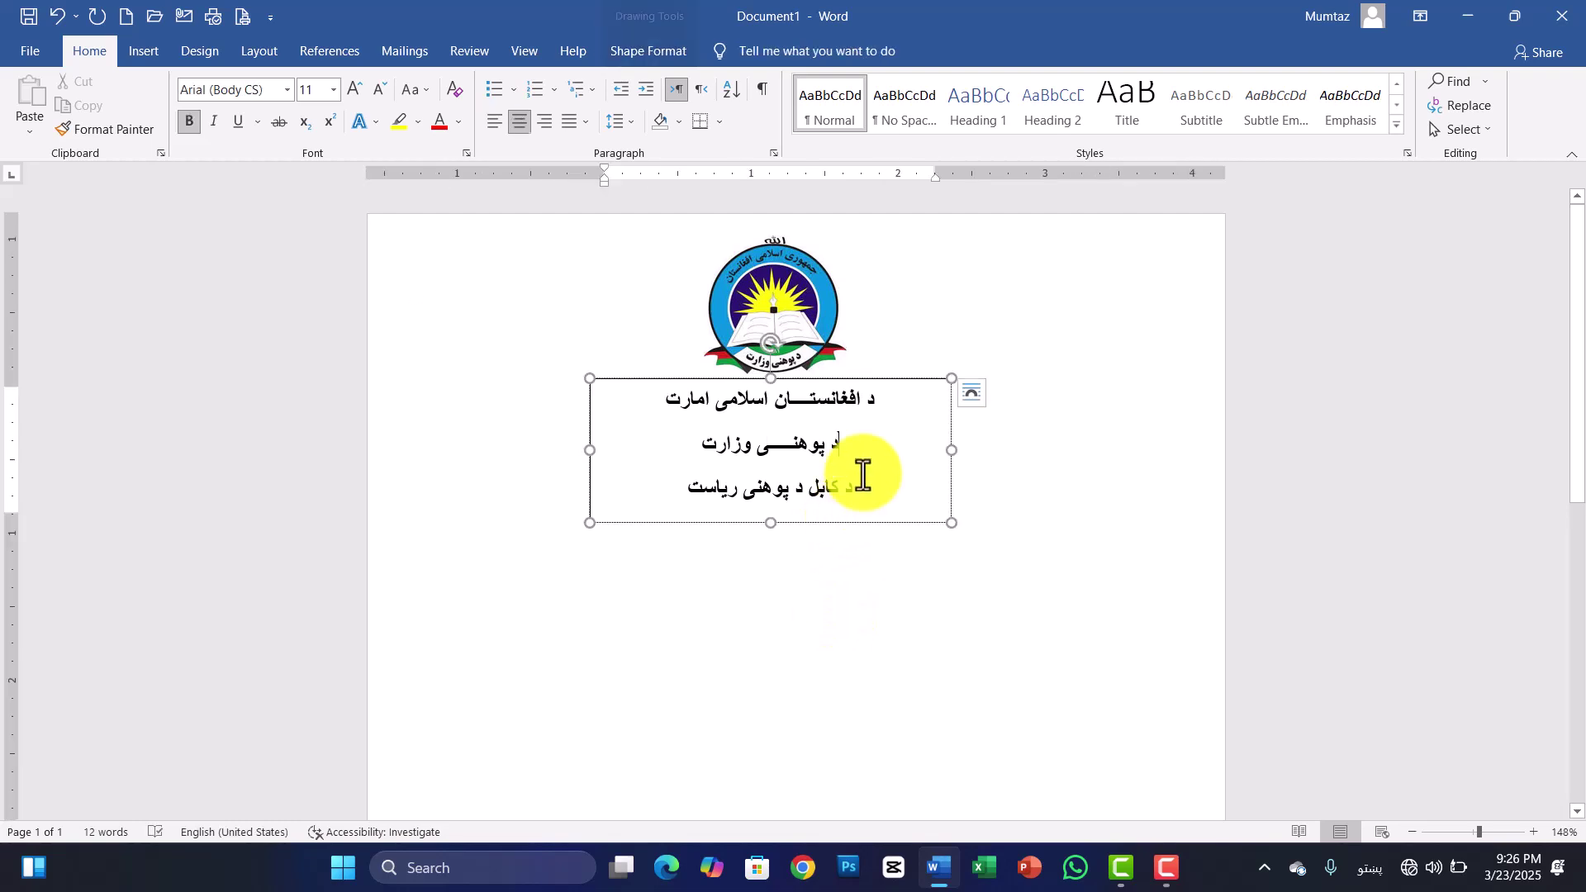
{"action": "left_click", "coordinate": [661, 55]}
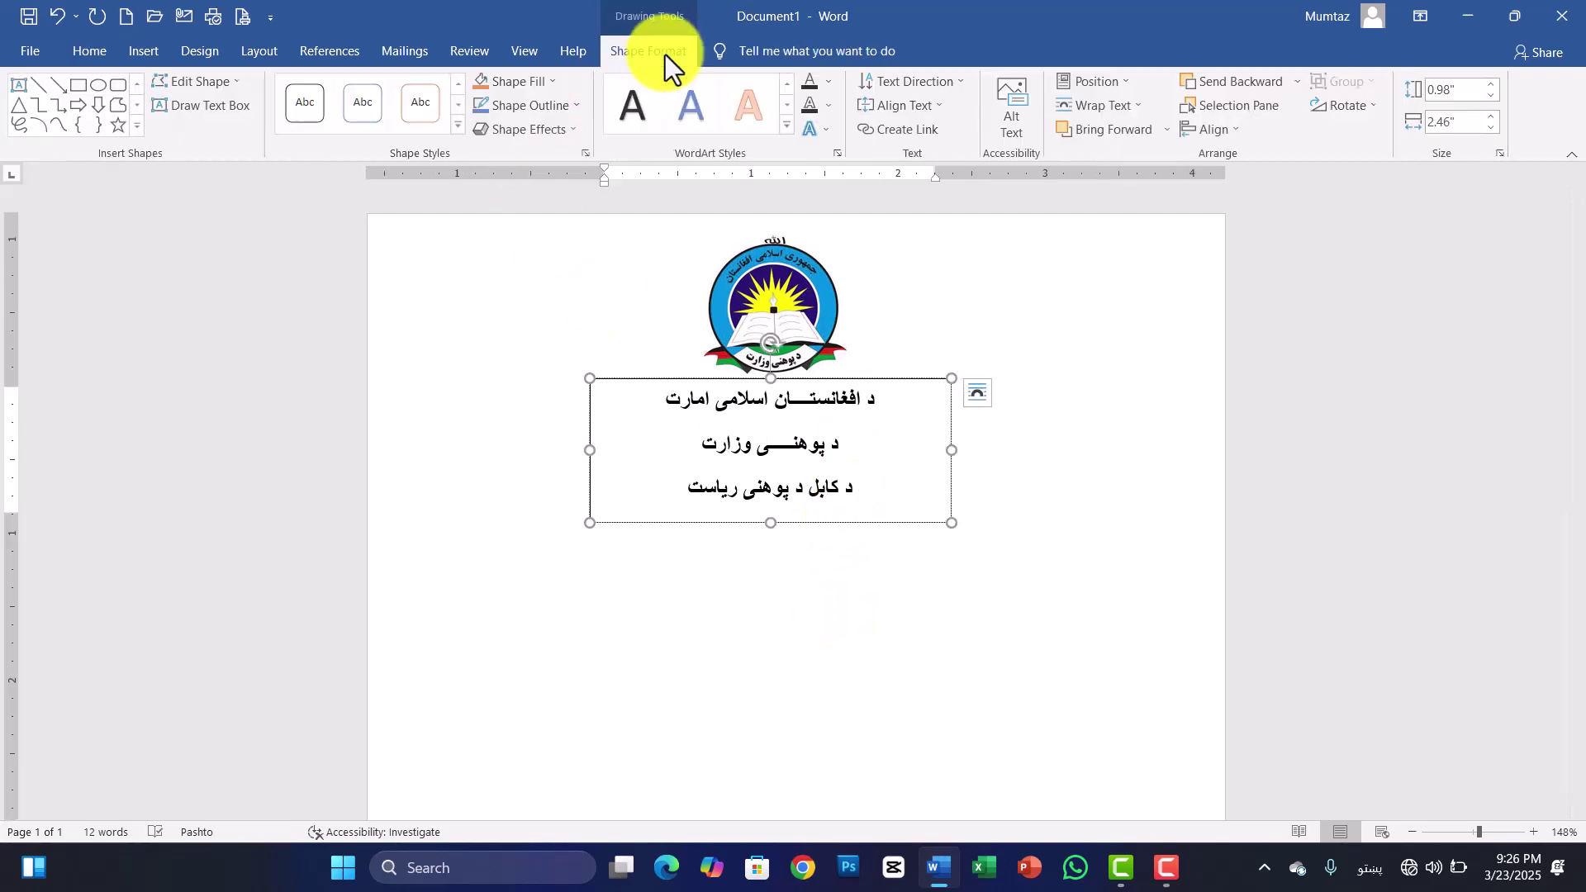
{"action": "left_click", "coordinate": [577, 107]}
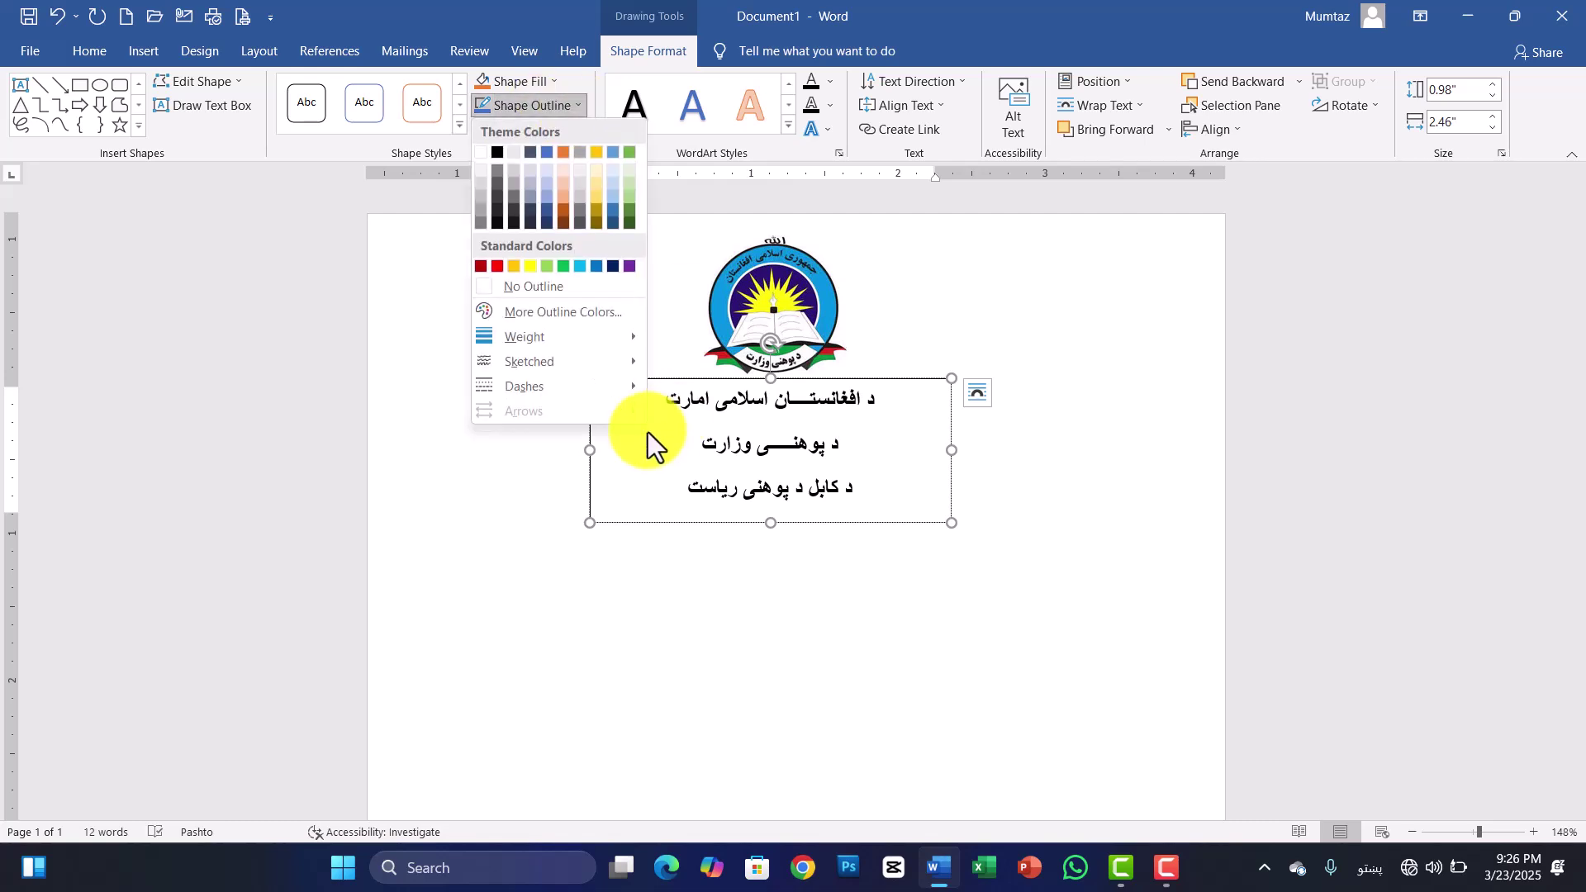
{"action": "left_click", "coordinate": [514, 286]}
{"action": "left_click", "coordinate": [705, 576]}
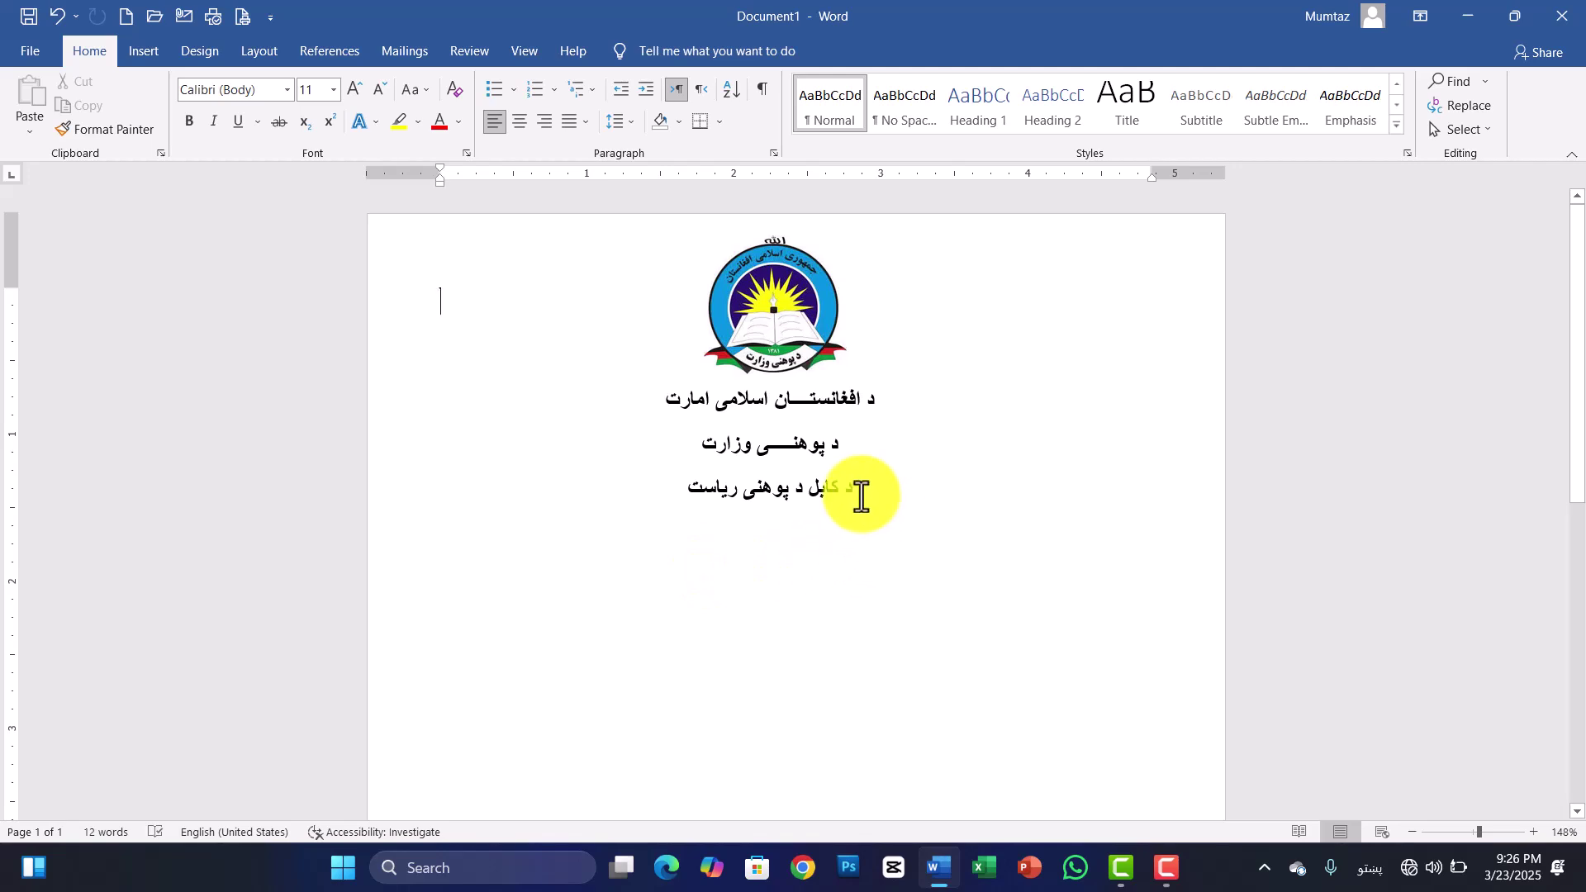
Remove the space after each paragraph for all three heading lines
{"action": "left_click_drag", "start_coordinate": [856, 496], "coordinate": [867, 407]}
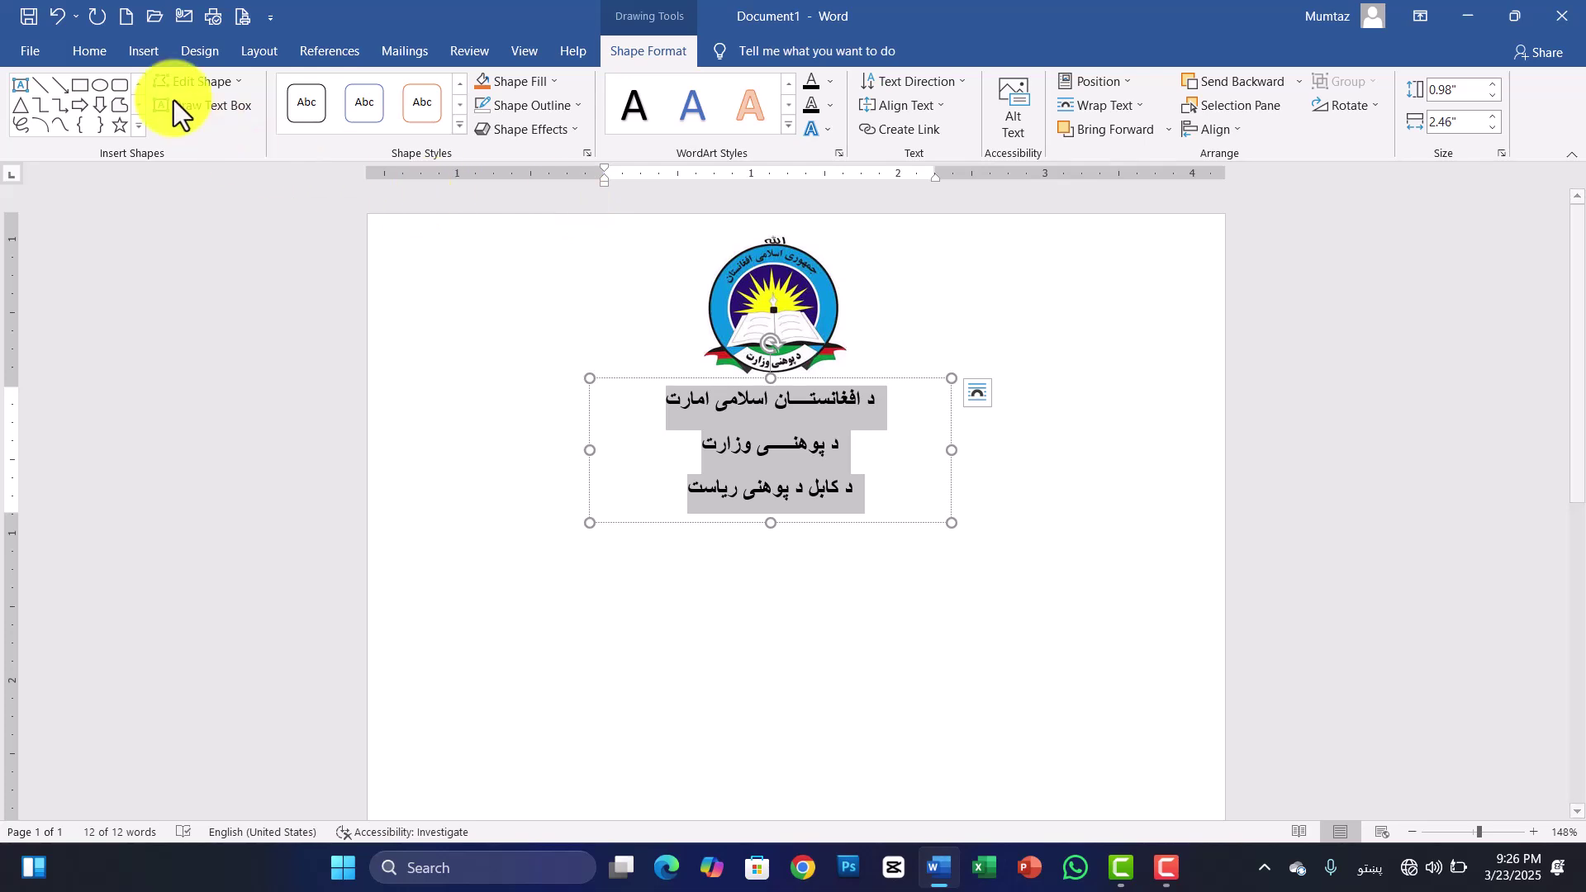
{"action": "left_click", "coordinate": [90, 53]}
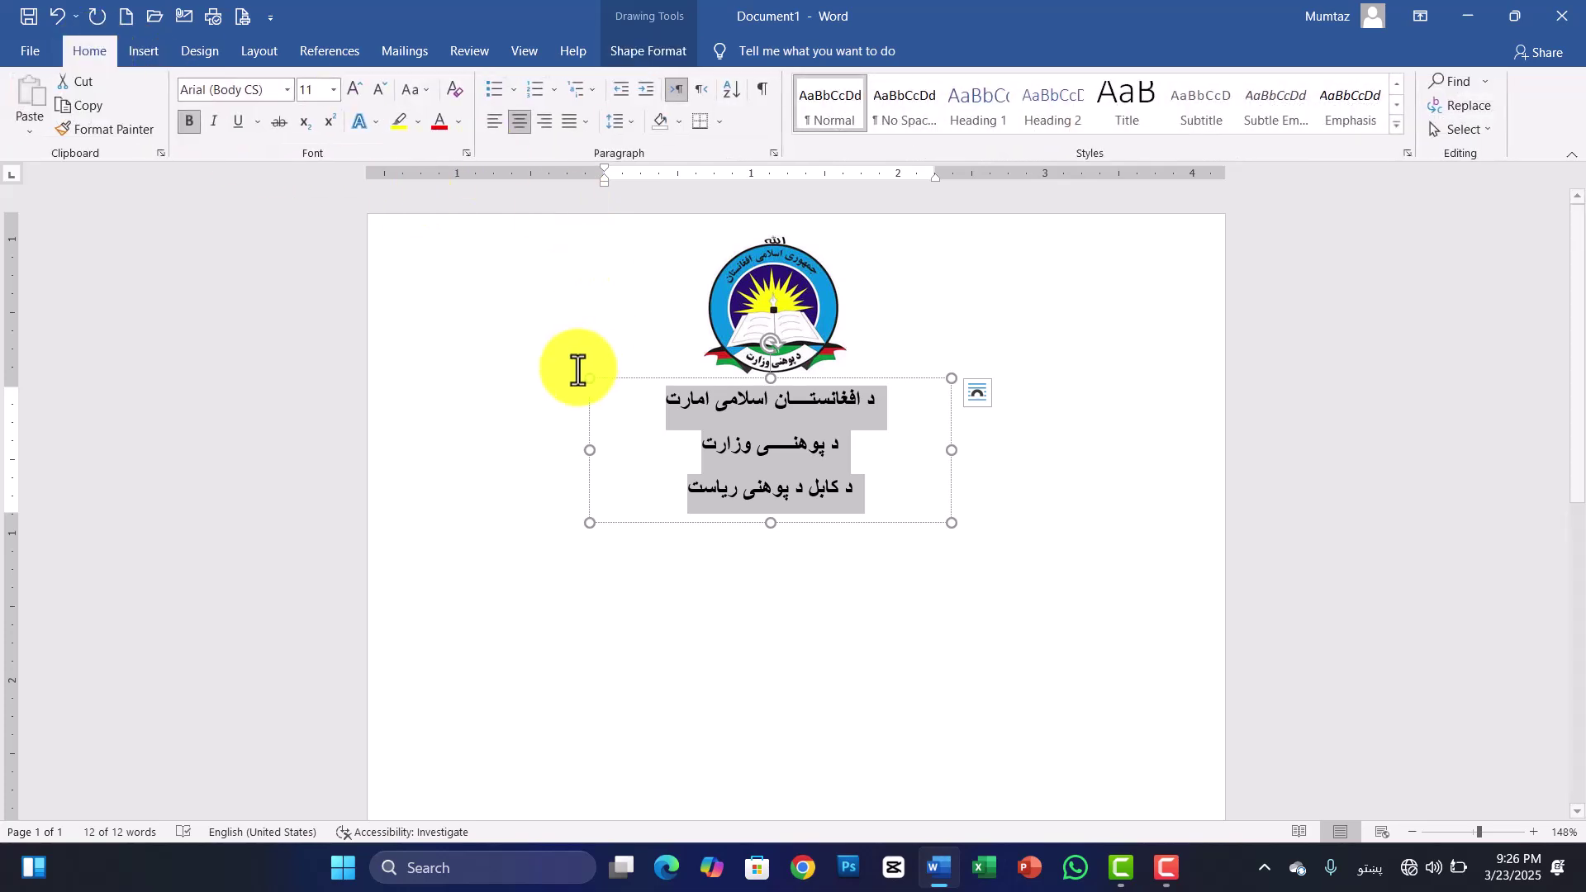
{"action": "left_click", "coordinate": [630, 122]}
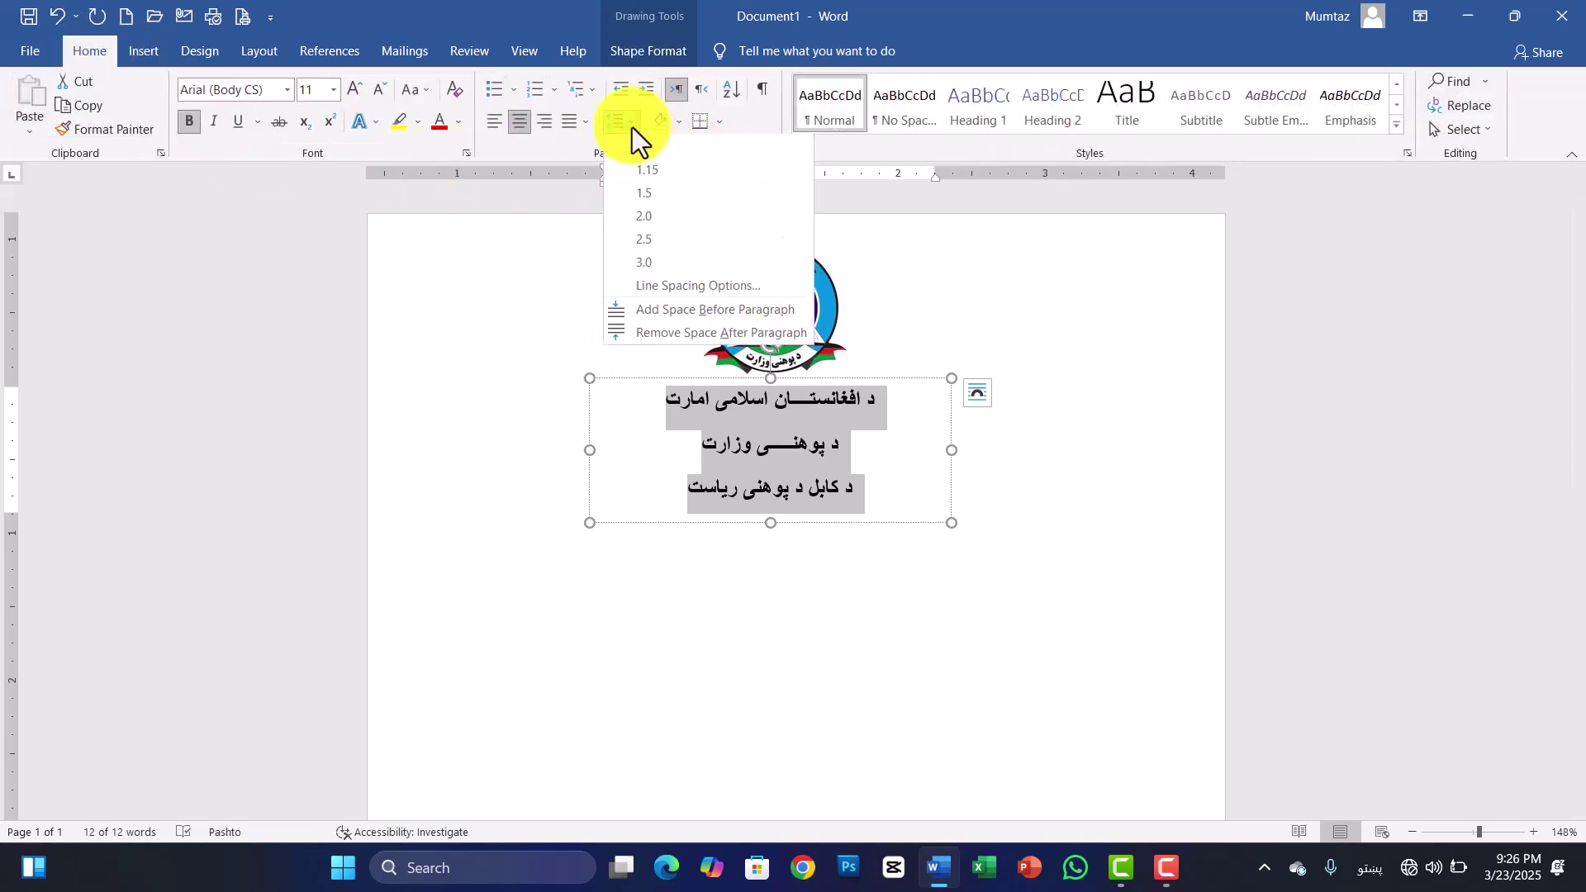
{"action": "left_click", "coordinate": [696, 339]}
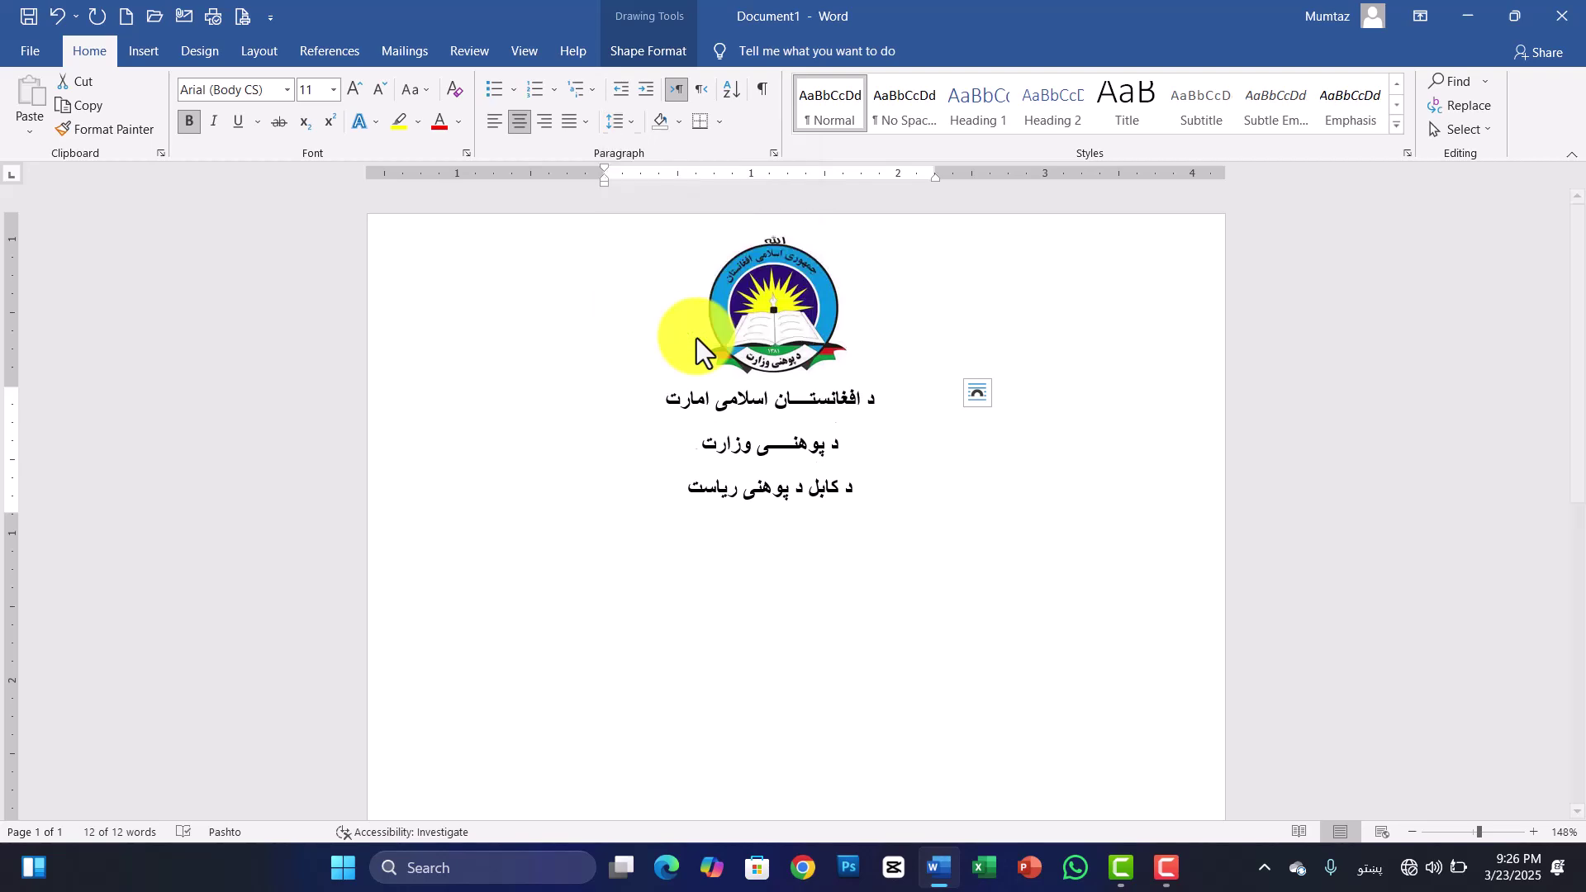
Start a right-aligned line below the heading and insert a table with one column and two rows there
{"action": "left_click", "coordinate": [921, 711]}
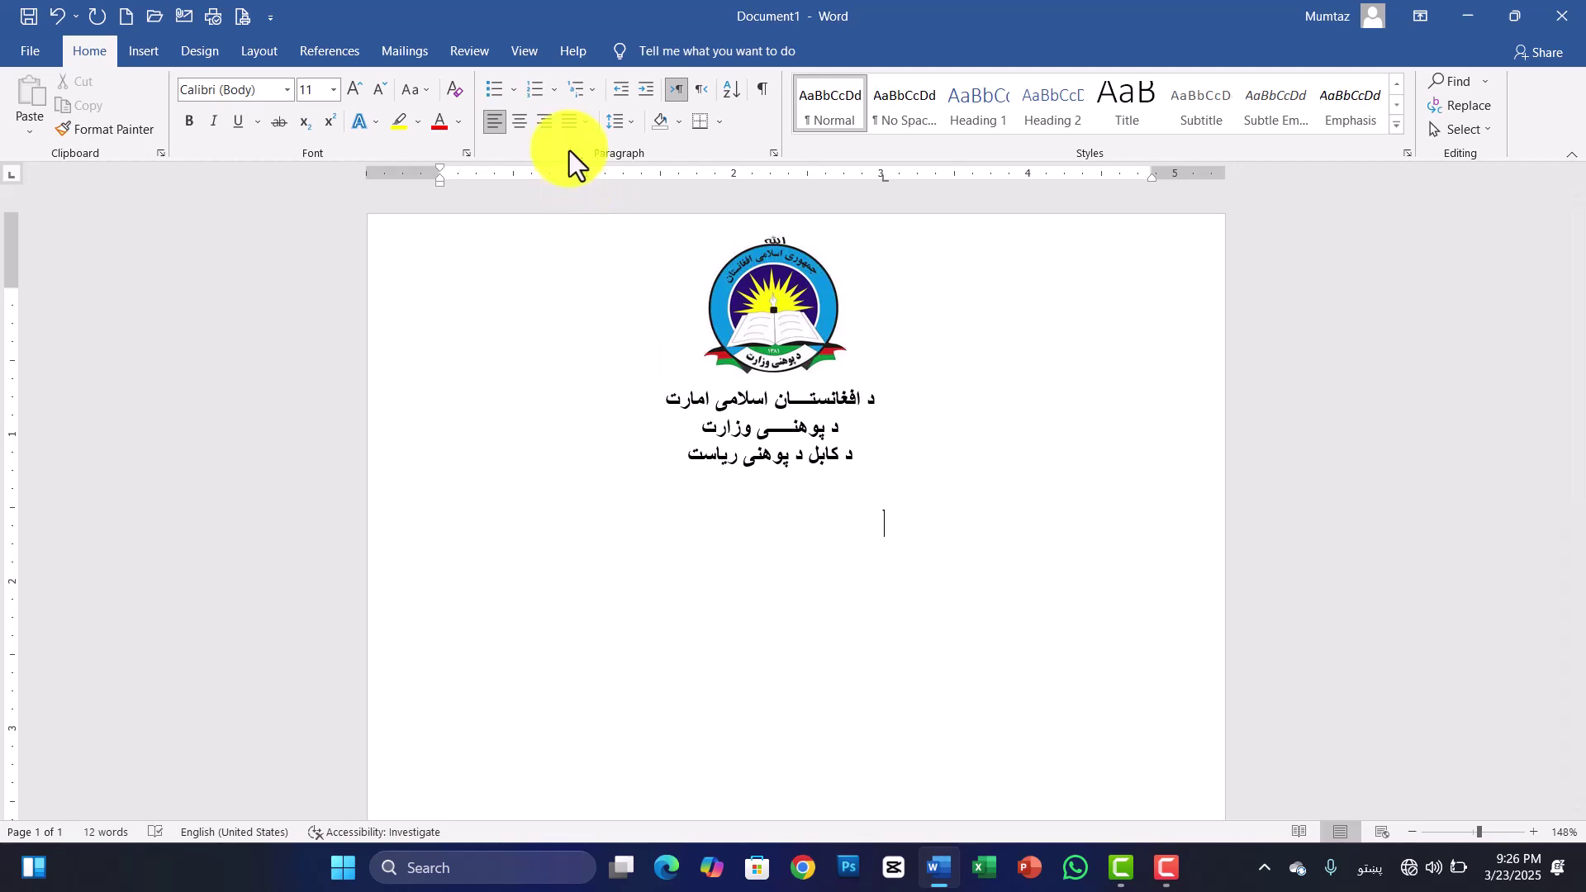
{"action": "left_click", "coordinate": [544, 123]}
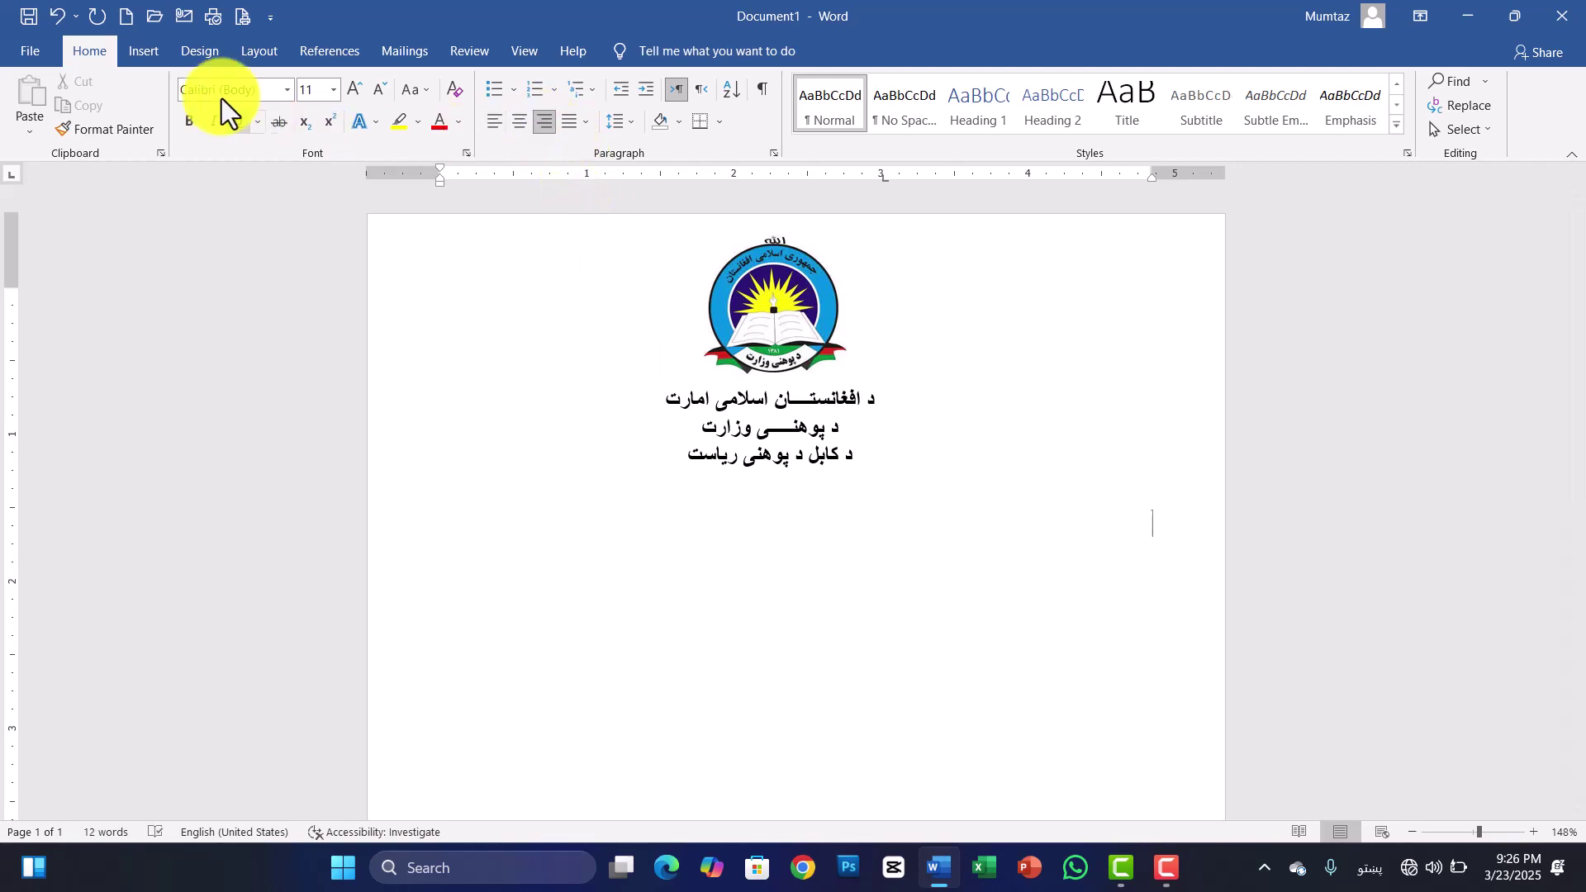
{"action": "left_click", "coordinate": [146, 51]}
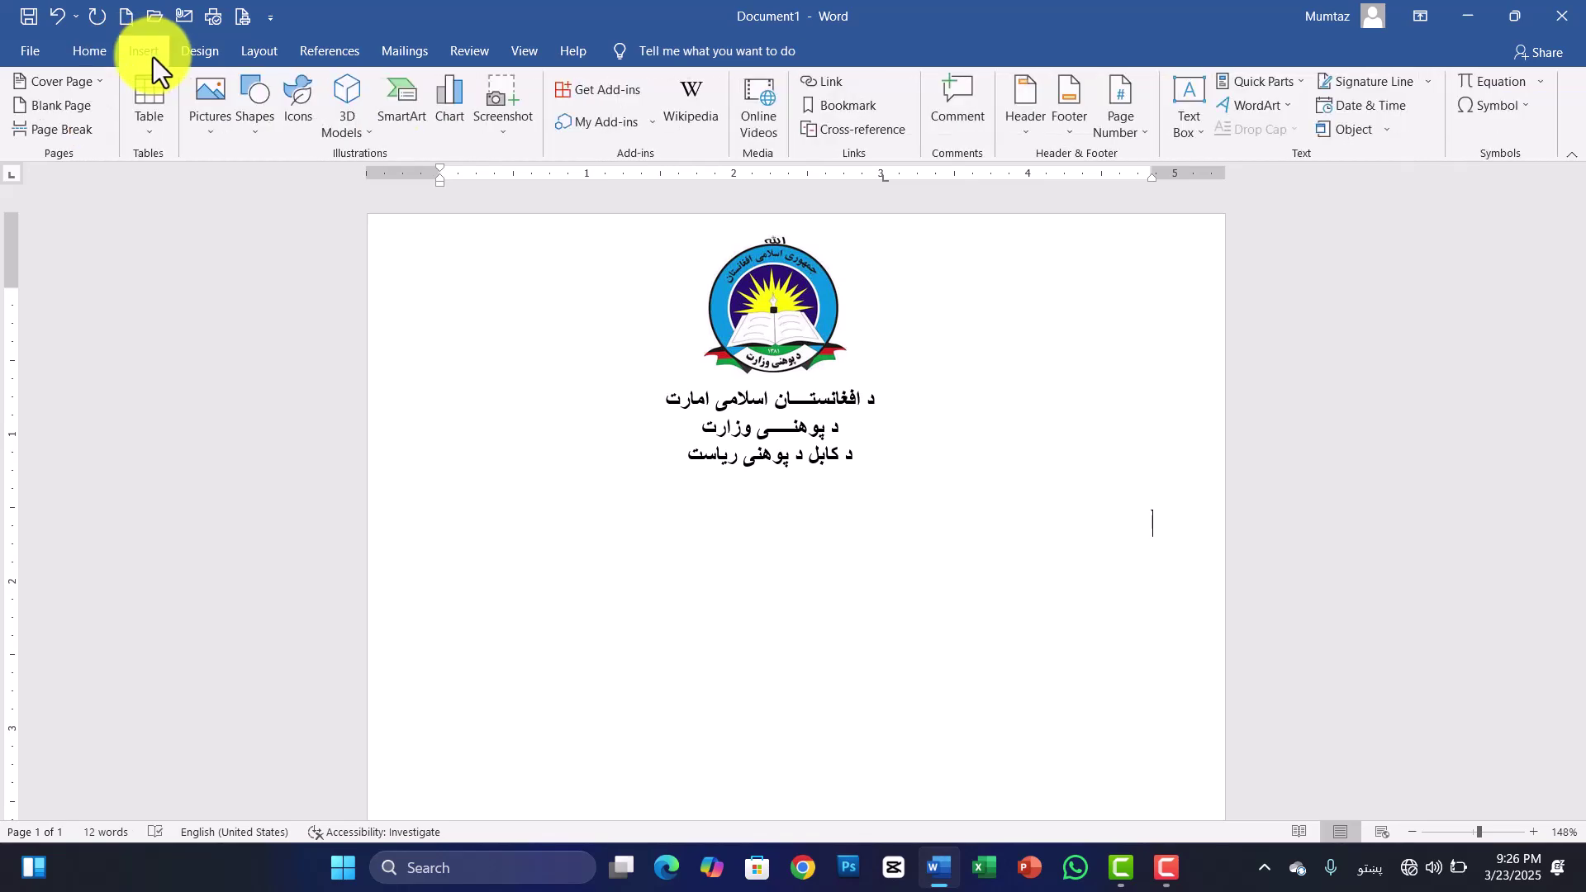
{"action": "left_click", "coordinate": [151, 132]}
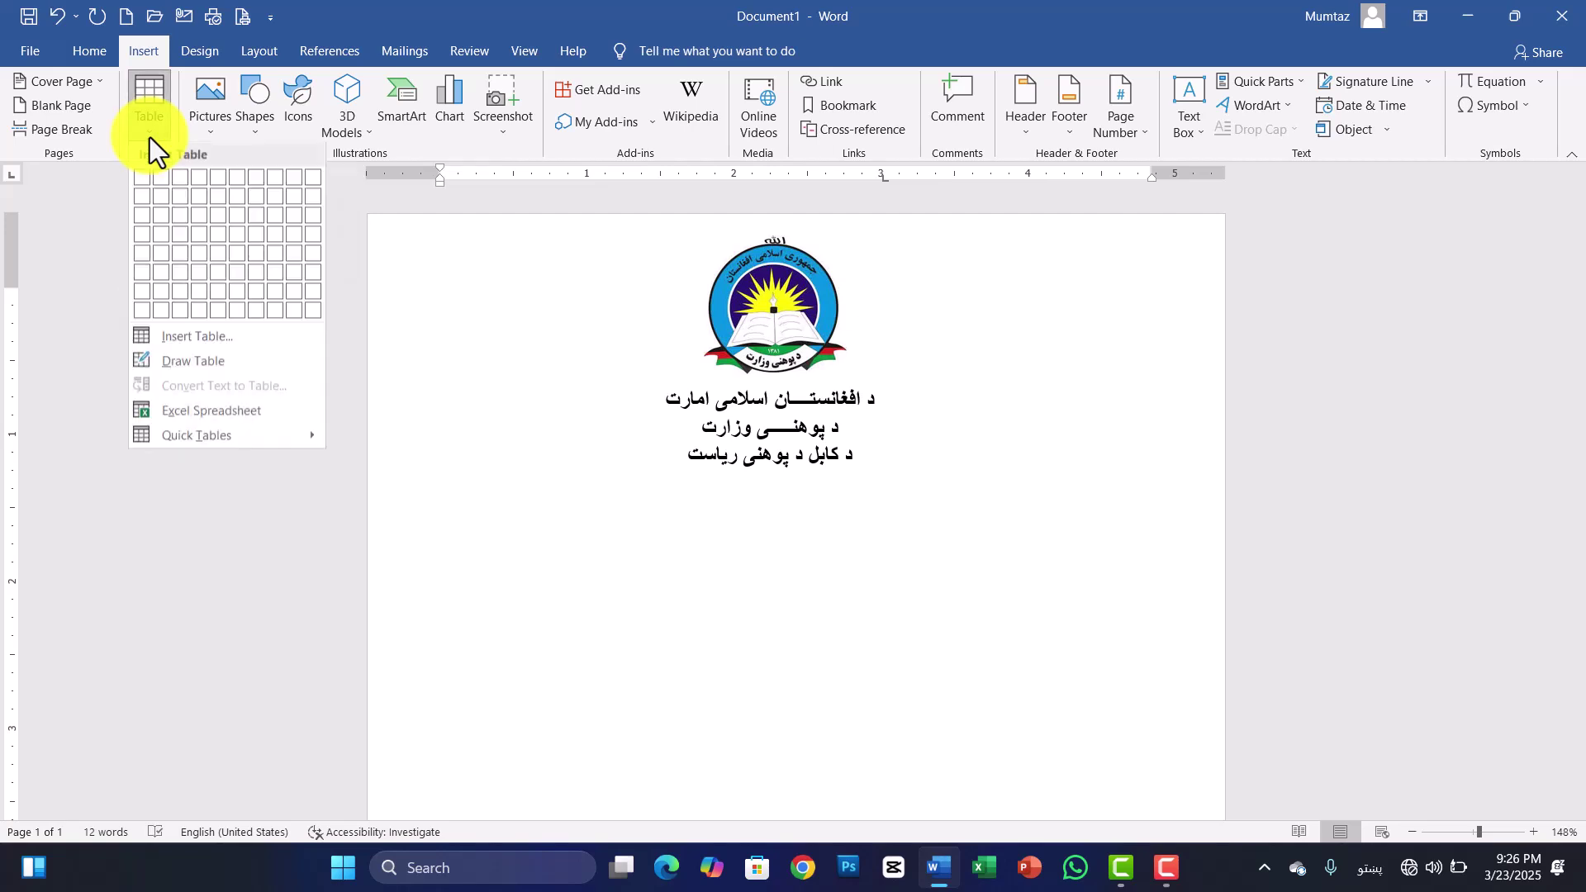
{"action": "left_click", "coordinate": [142, 201]}
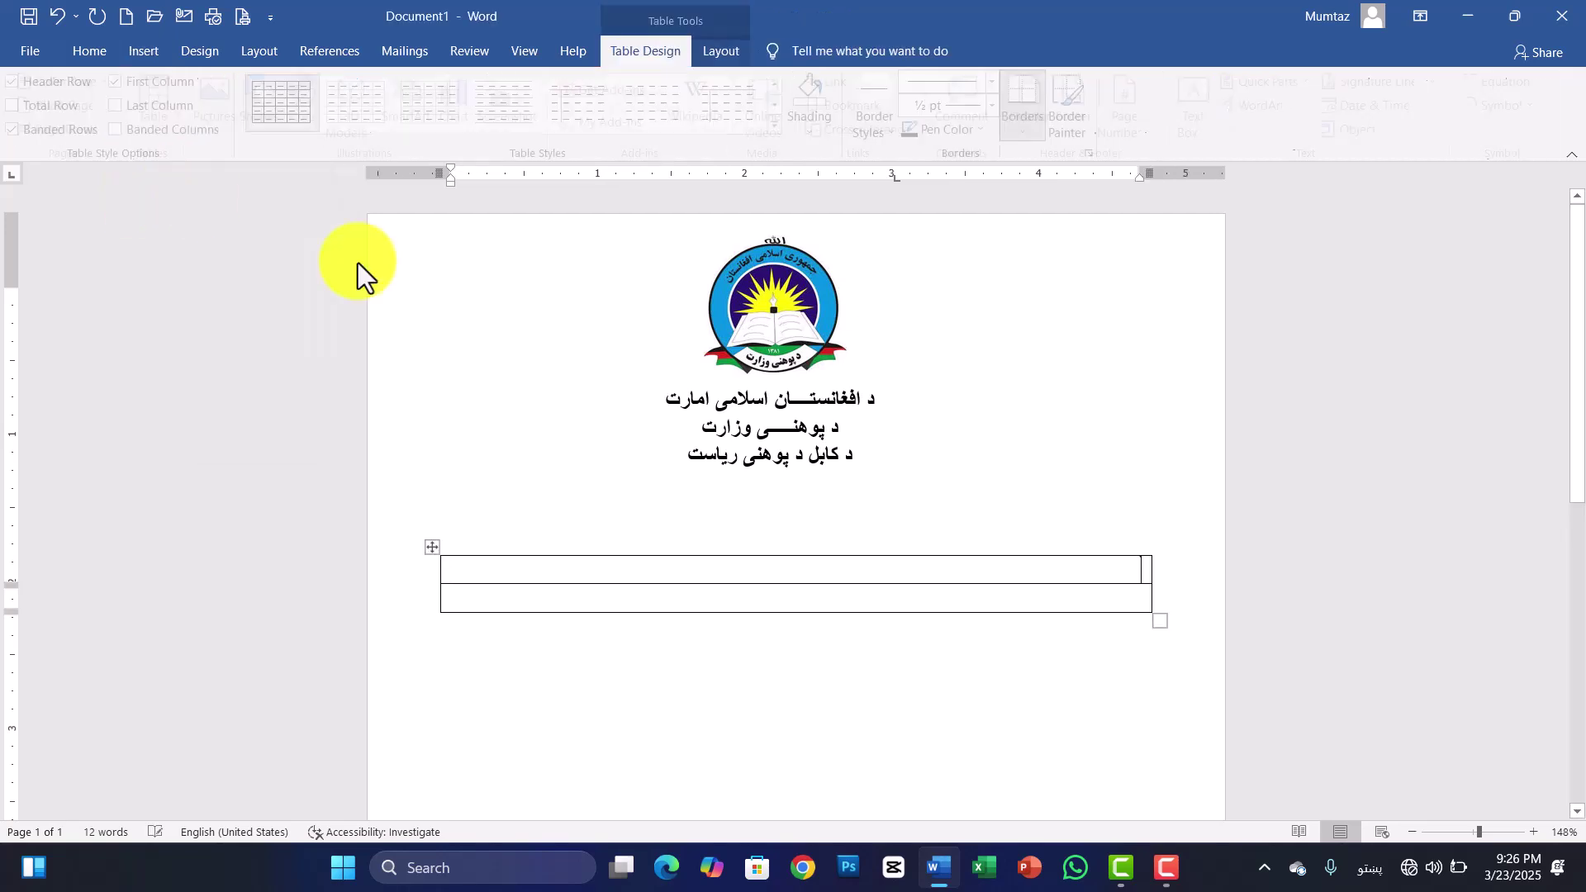
Apply a ½ pt double-line style to all outer borders and the inner divider of the table with the Border Painter
{"action": "left_click", "coordinate": [718, 61]}
{"action": "left_click", "coordinate": [639, 54]}
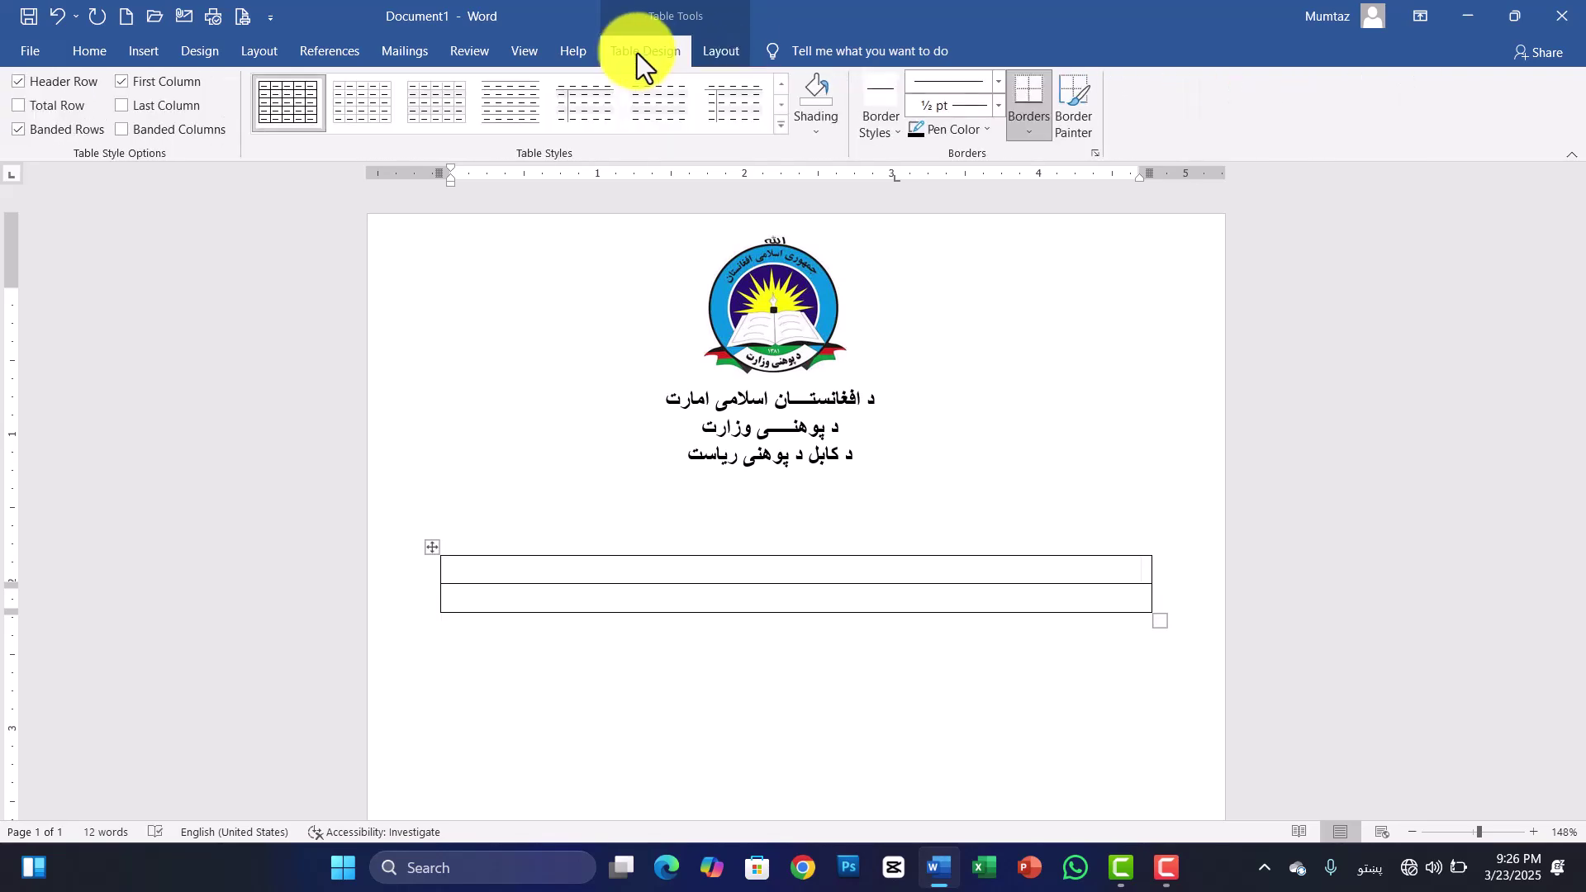
{"action": "left_click", "coordinate": [999, 85]}
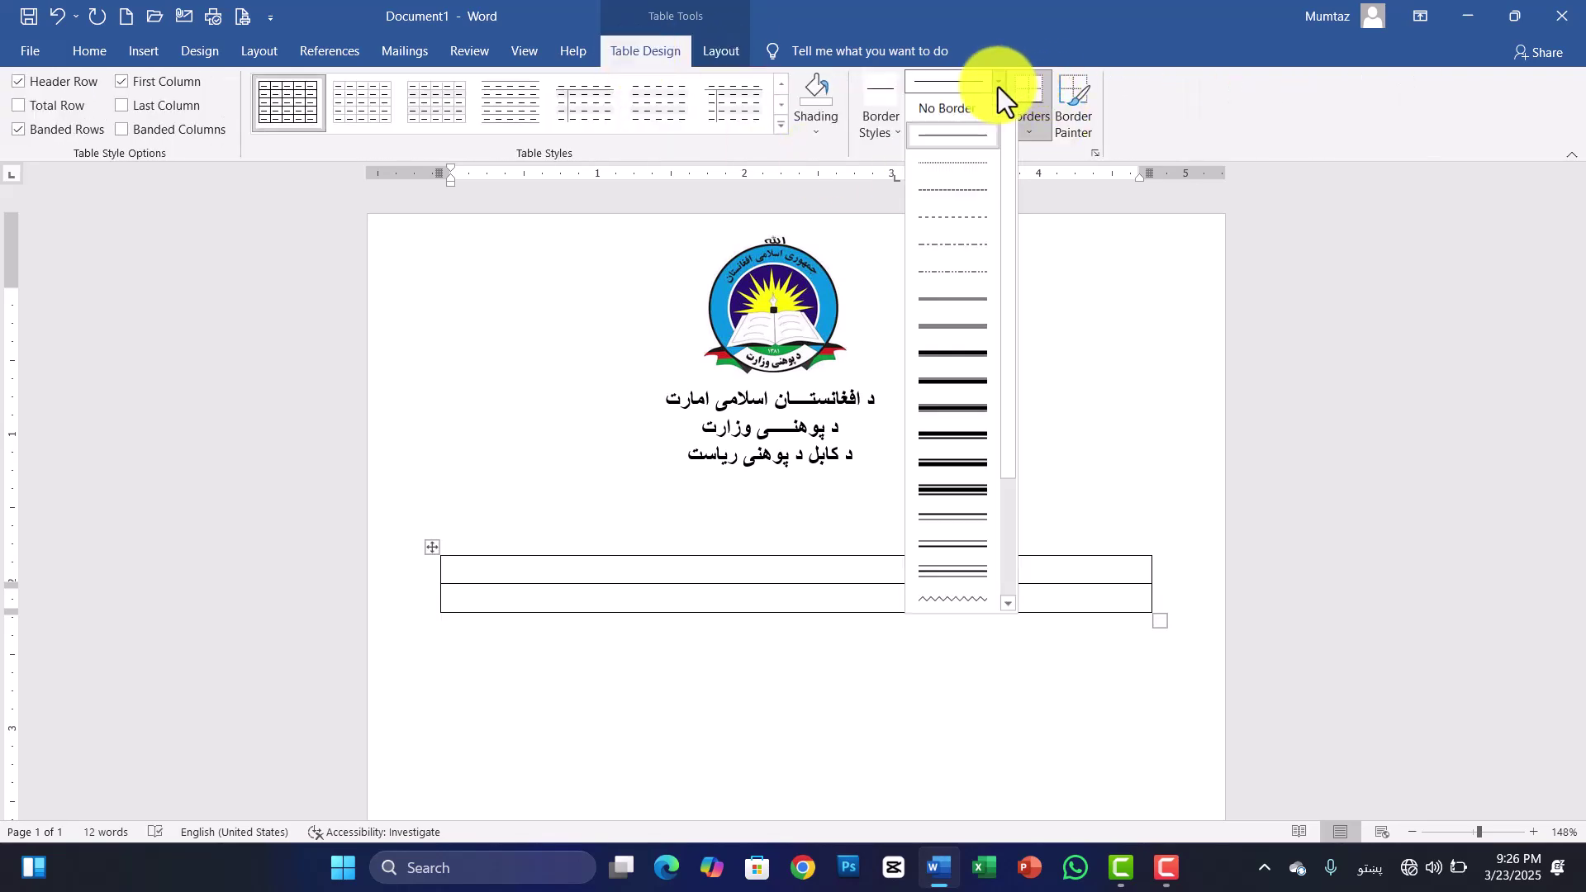
{"action": "left_click", "coordinate": [974, 311]}
{"action": "key", "text": "Escape"}
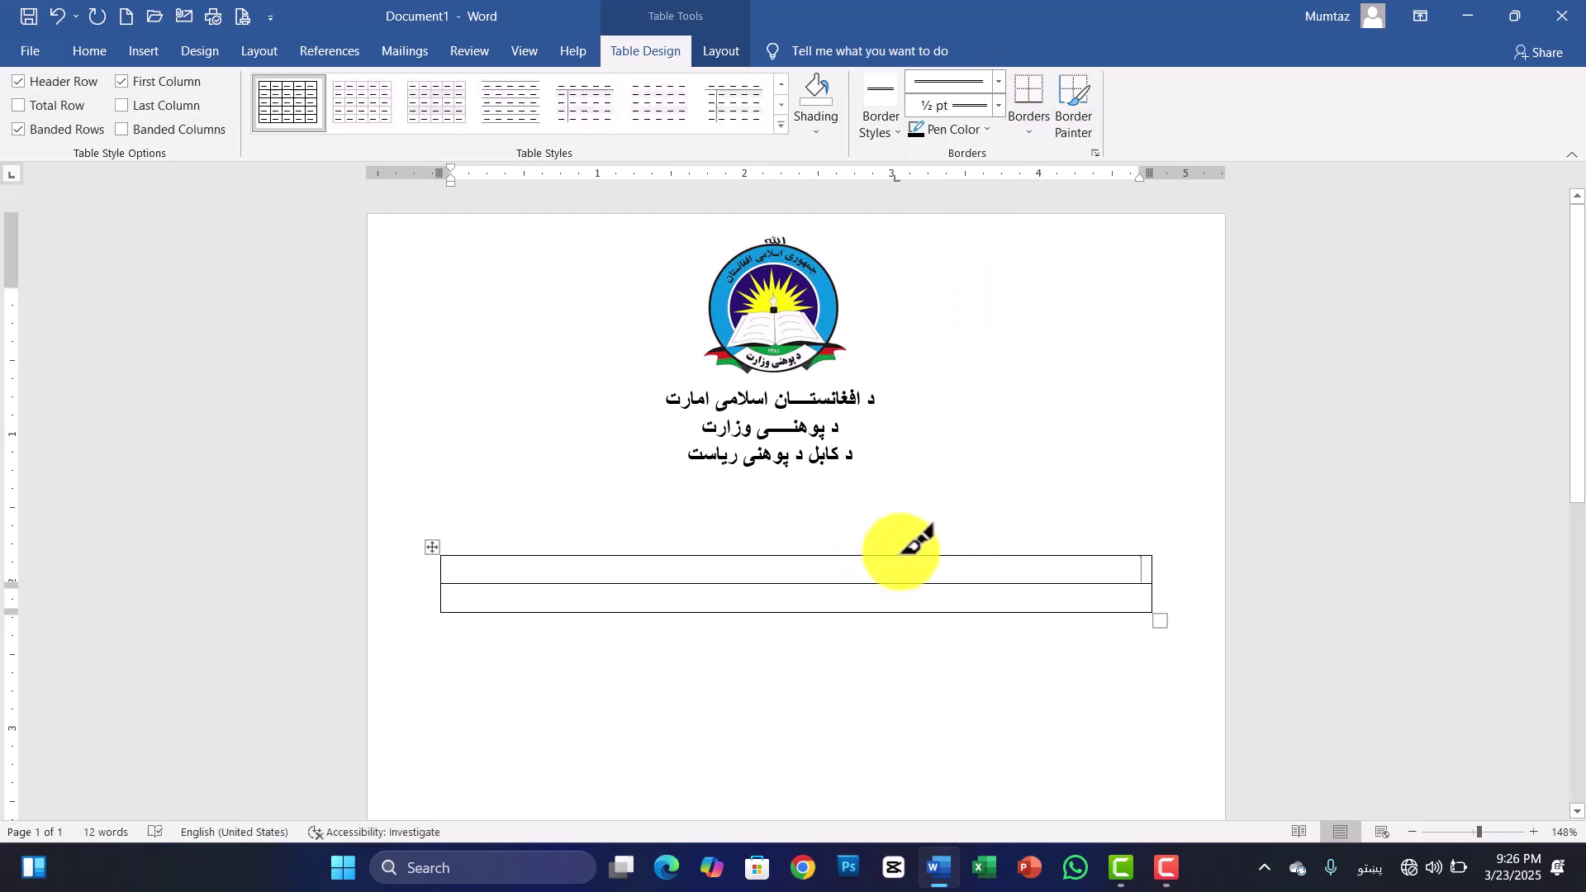
{"action": "left_click", "coordinate": [999, 87]}
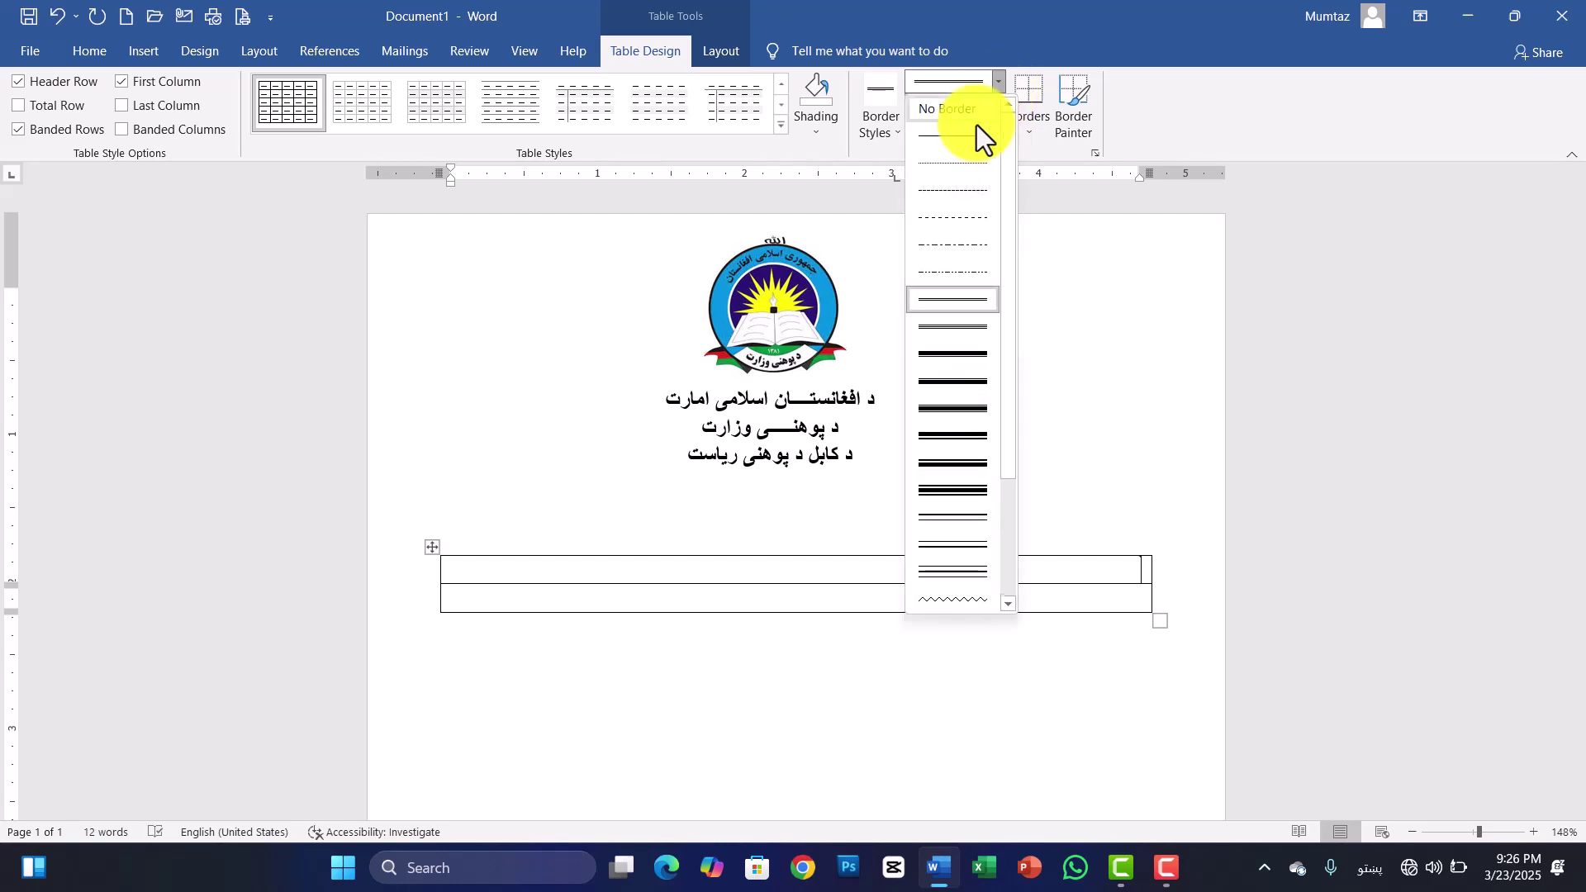
{"action": "left_click", "coordinate": [967, 312]}
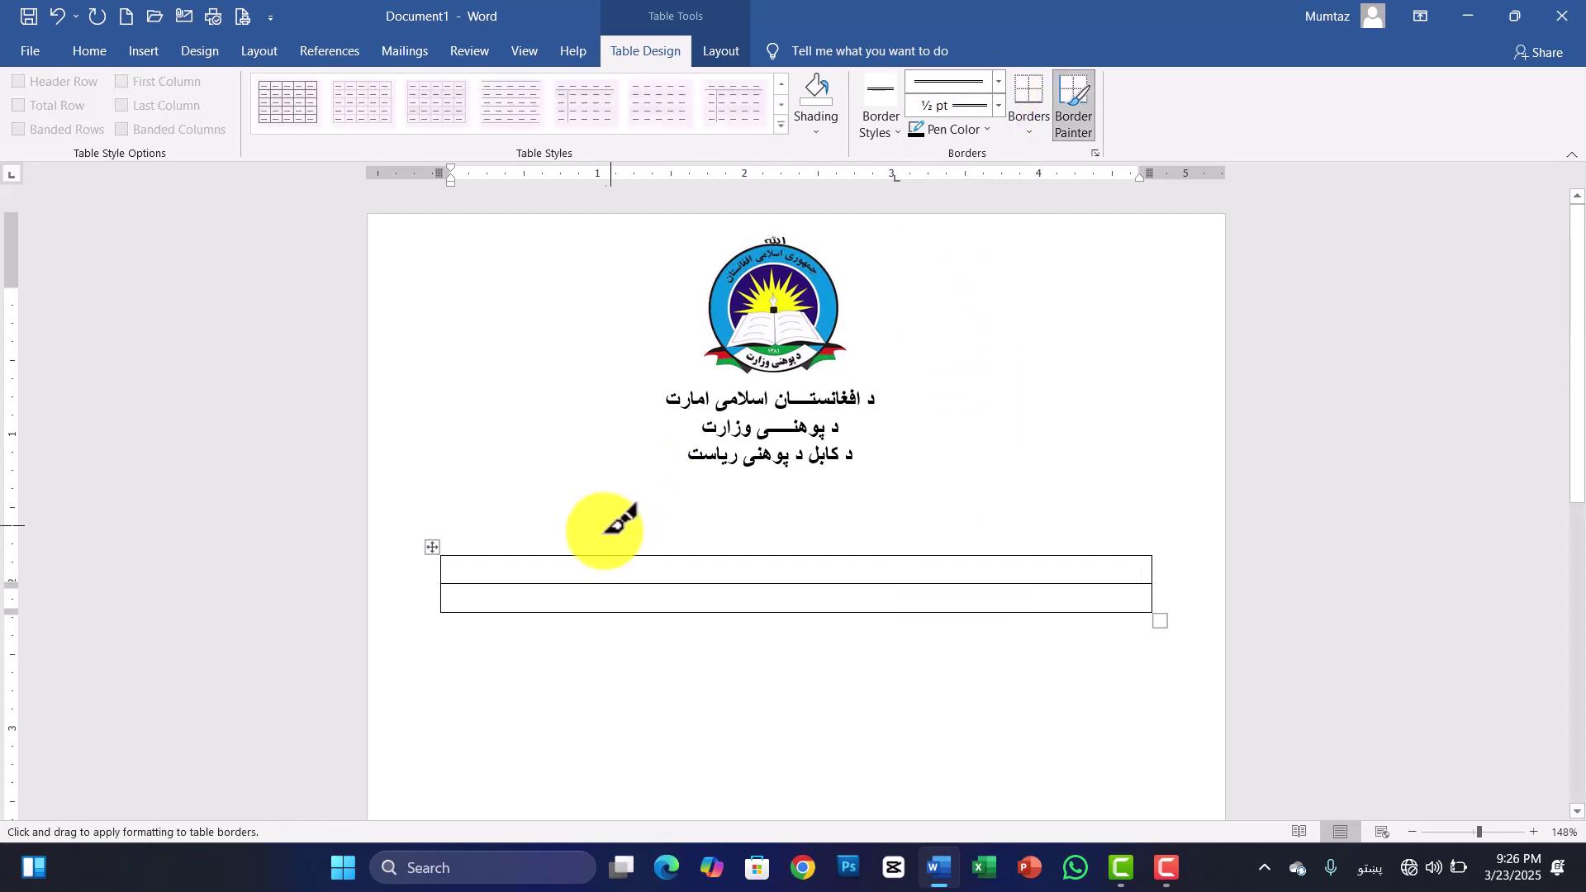
{"action": "left_click_drag", "start_coordinate": [588, 555], "coordinate": [726, 556]}
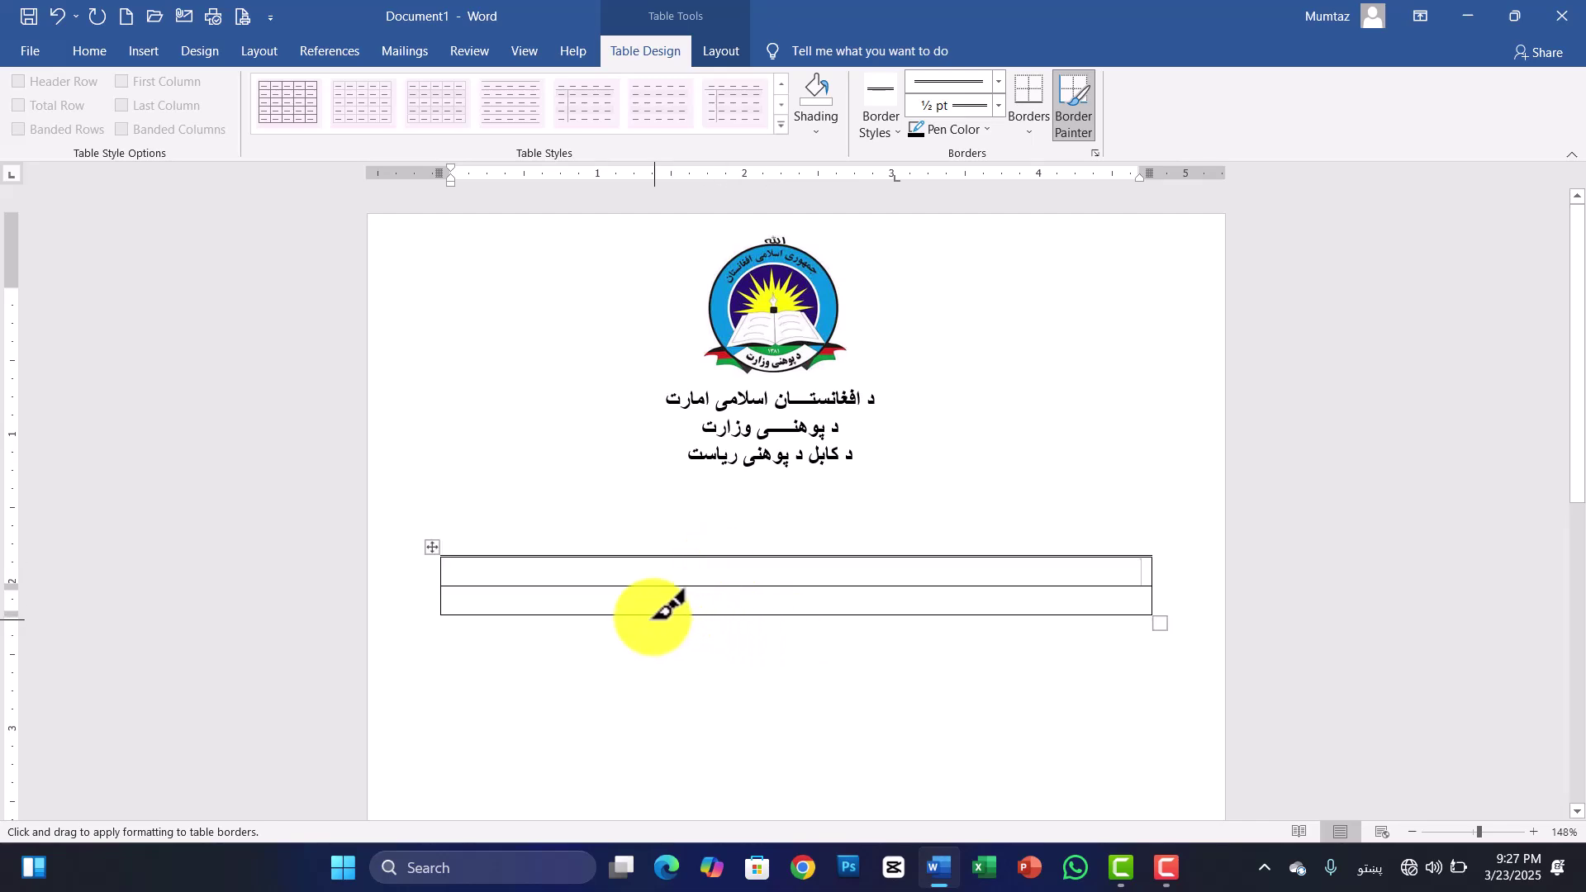
{"action": "mouse_move", "coordinate": [750, 615]}
{"action": "left_mouse_down"}
{"action": "mouse_move", "coordinate": [782, 610]}
{"action": "mouse_move", "coordinate": [719, 587]}
{"action": "left_mouse_up"}
{"action": "left_click_drag", "start_coordinate": [442, 560], "coordinate": [442, 615]}
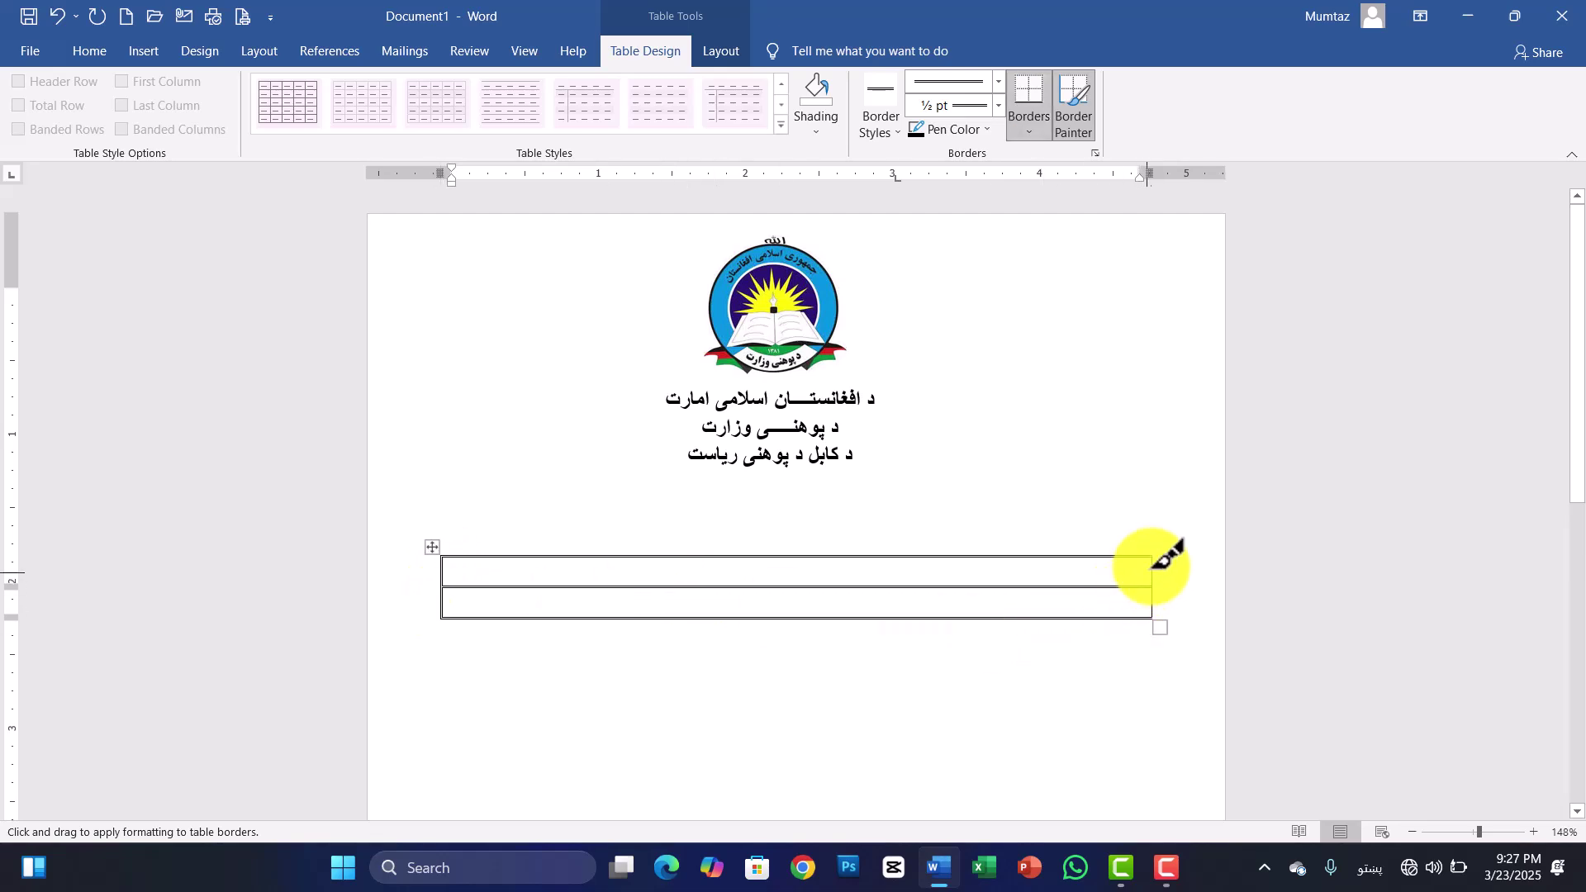
{"action": "left_click_drag", "start_coordinate": [1152, 560], "coordinate": [1153, 617]}
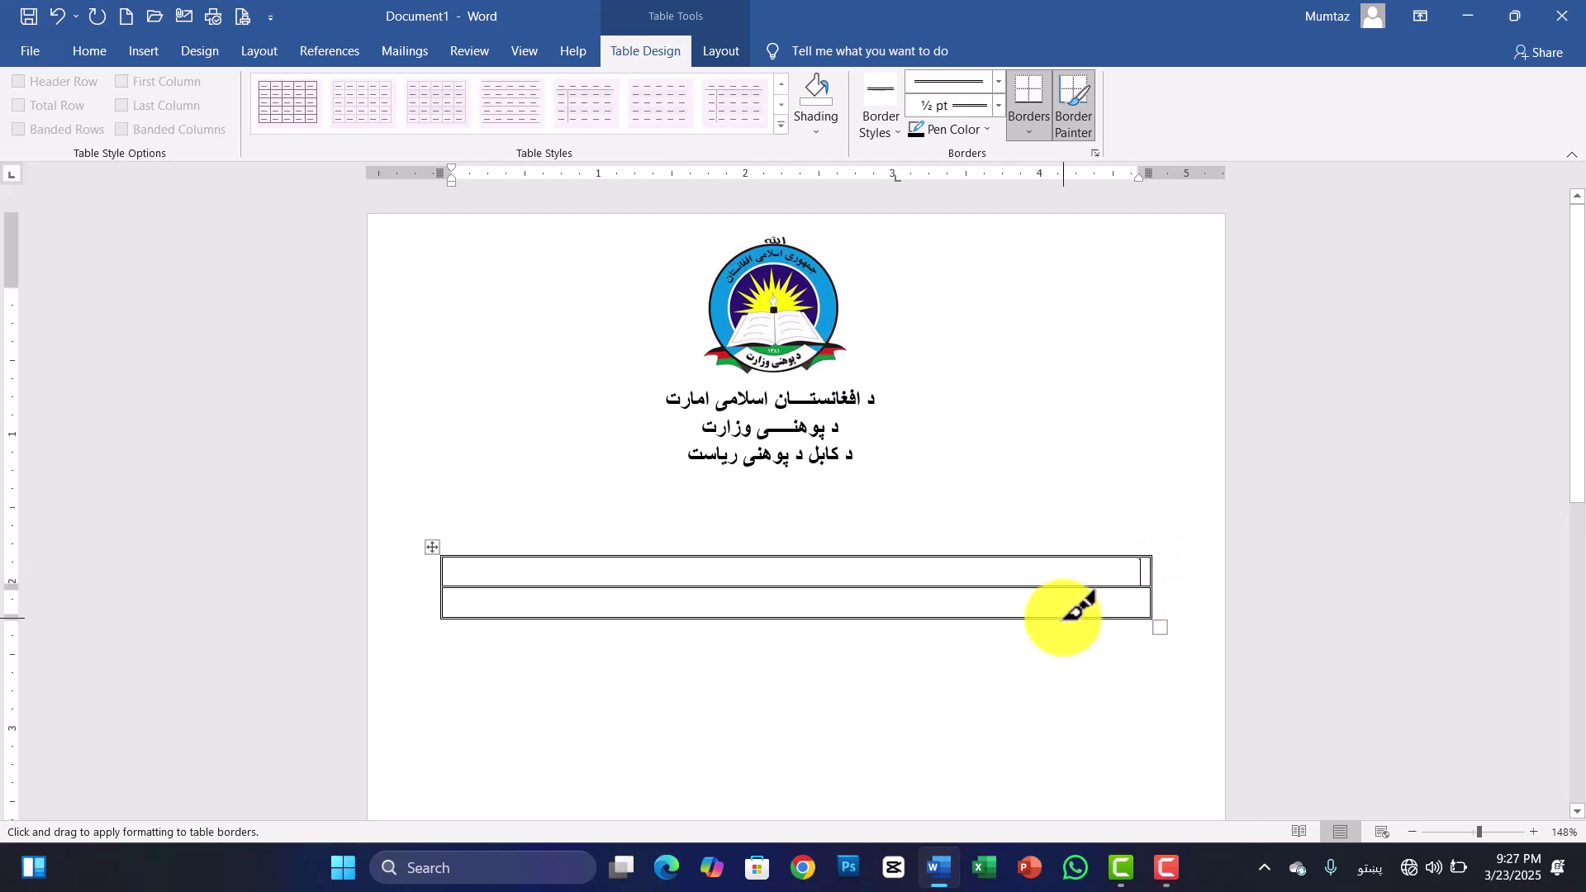
{"action": "key", "text": "Escape"}
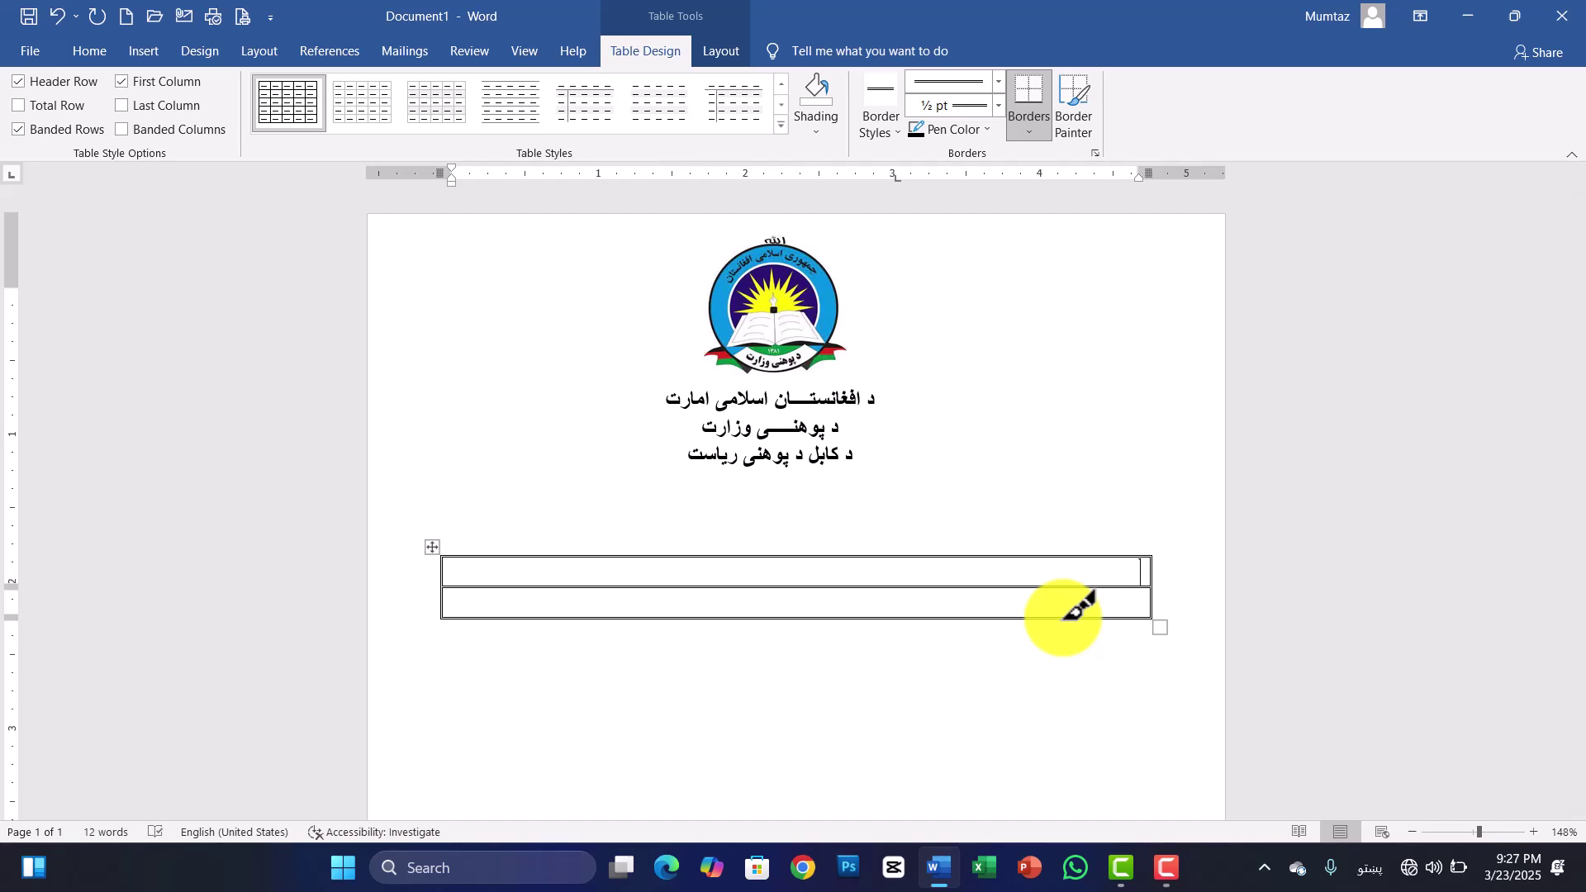
Enter the label "موضوع:" in the table's first row and make it bold
{"action": "type", "text": "موضوع:"}
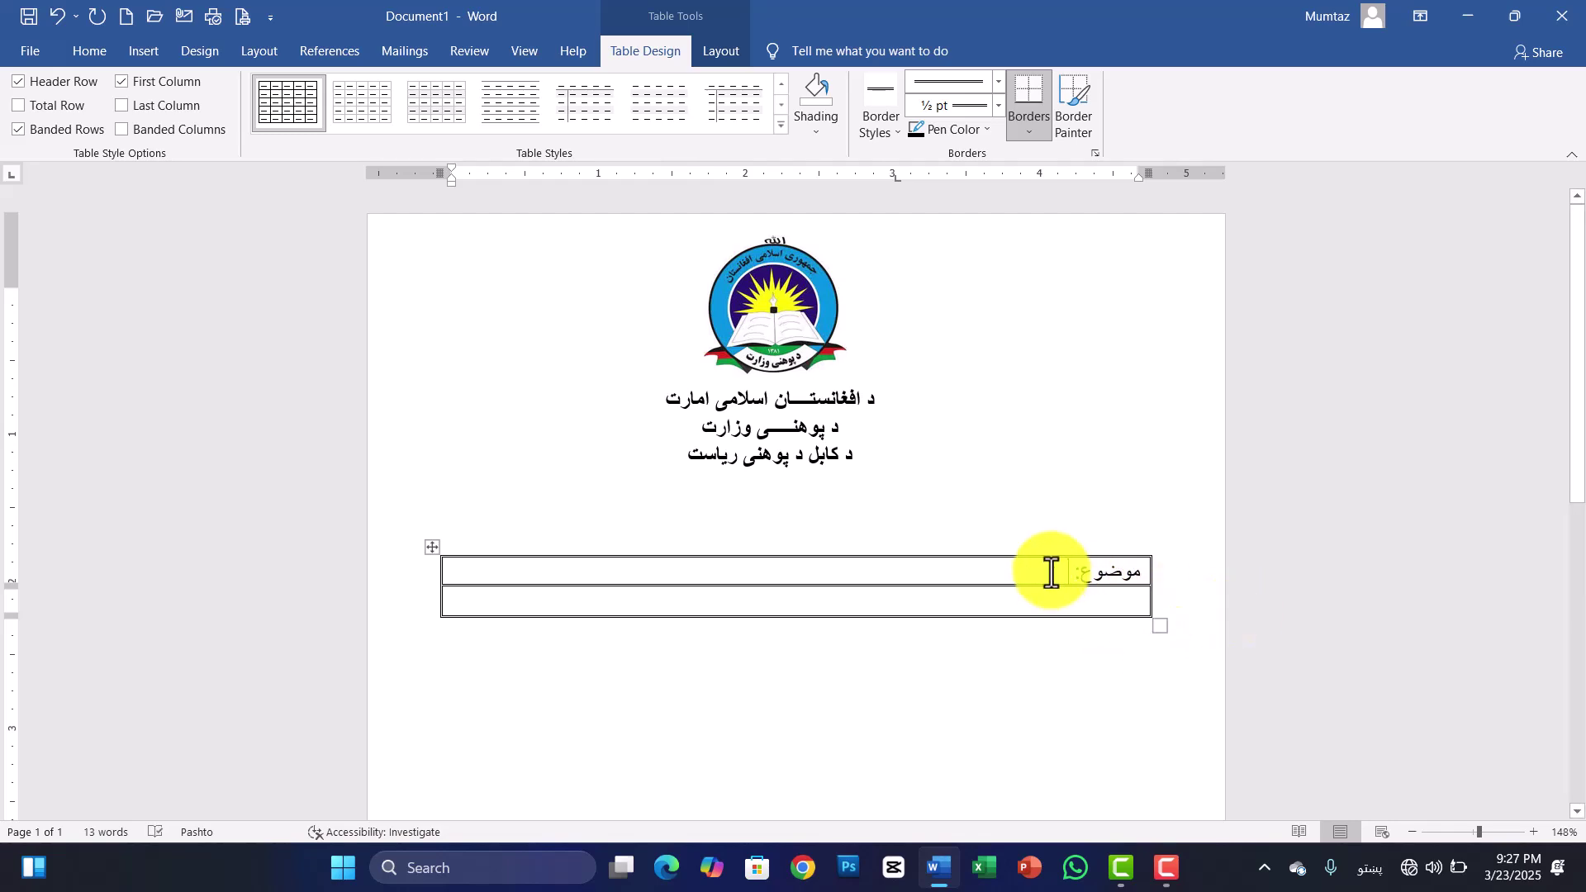
{"action": "left_click_drag", "start_coordinate": [1051, 567], "coordinate": [1117, 576]}
{"action": "left_click", "coordinate": [1140, 576]}
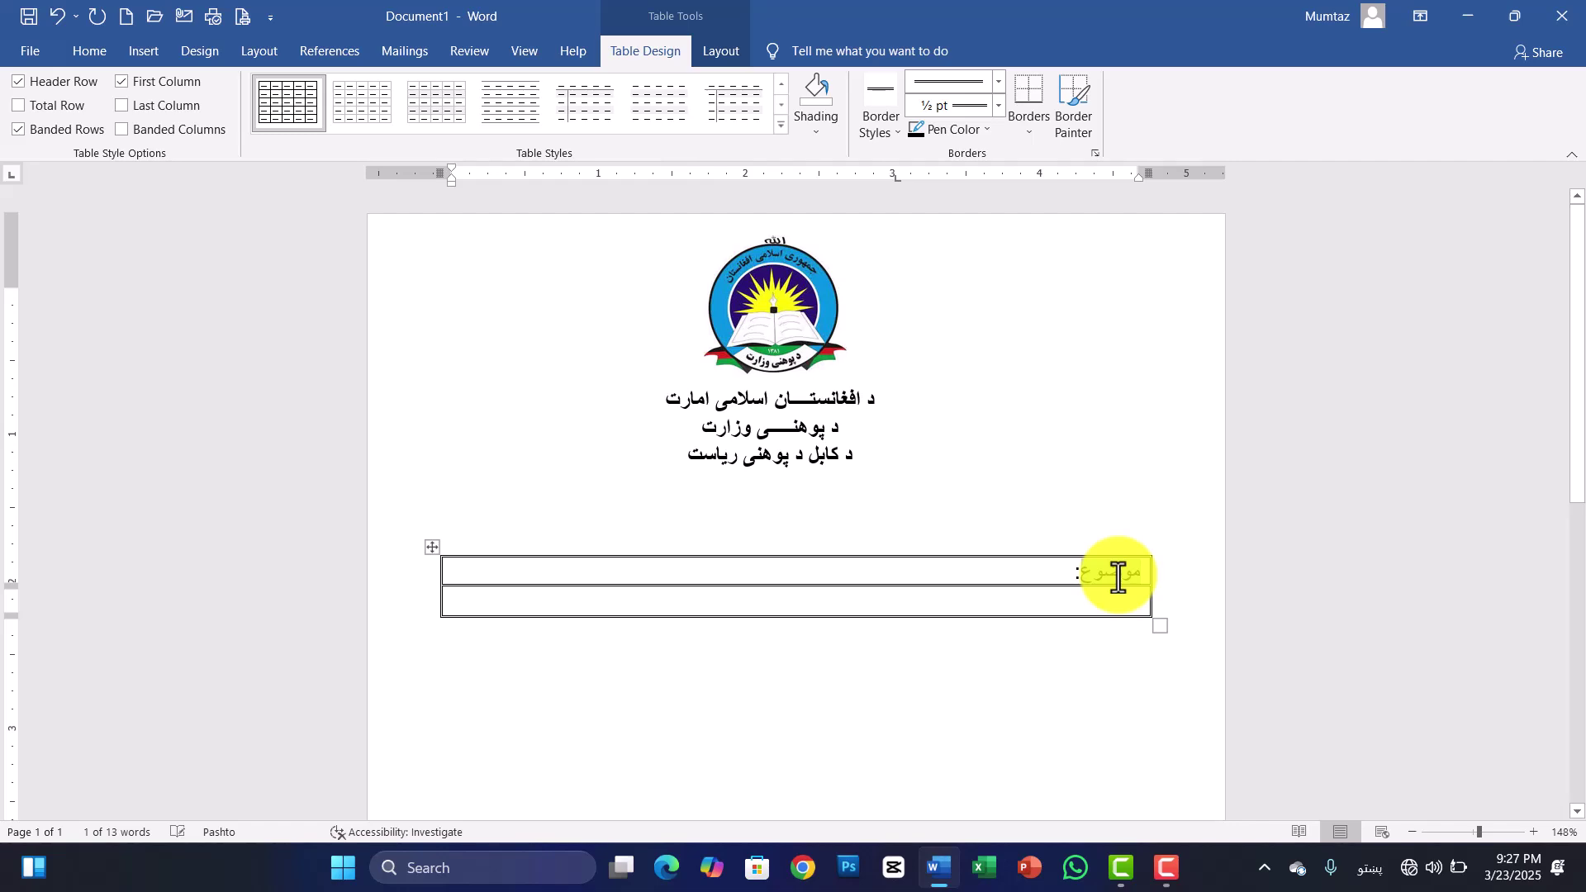
{"action": "left_click", "coordinate": [1066, 574]}
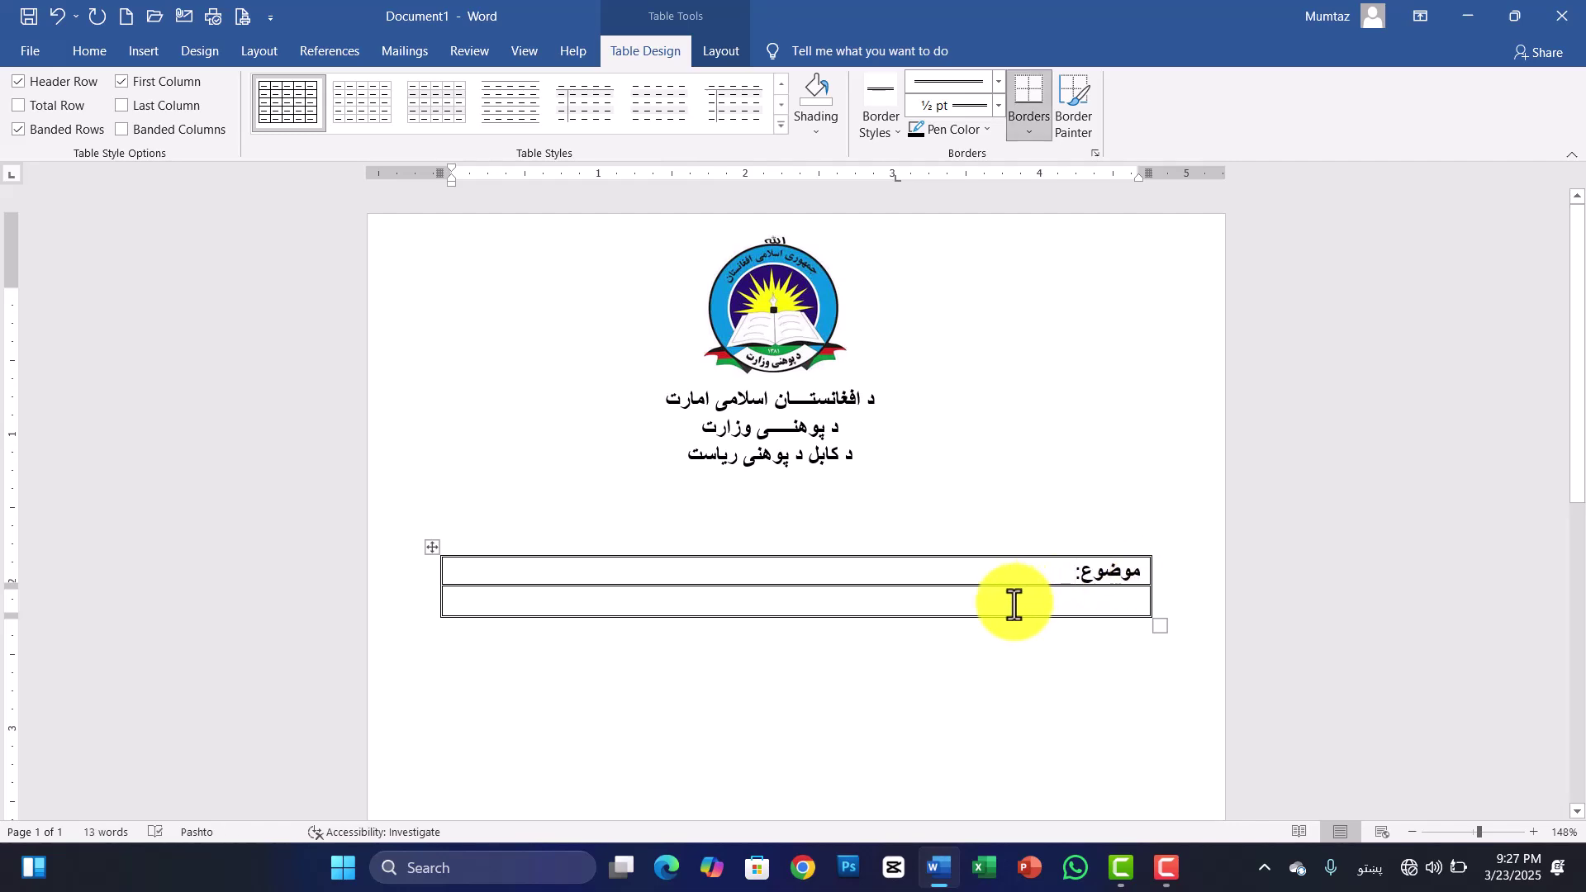
Fill the table's second row with blank lines so it extends to the bottom of the first page without spilling over
{"action": "key", "text": "Return"}
{"action": "key", "text": "Return"}
{"action": "key", "text": "Return"}
{"action": "key", "text": "Return"}
{"action": "key", "text": "Return"}
{"action": "key", "text": "Return"}
{"action": "key", "text": "Return"}
{"action": "key", "text": "Return"}
{"action": "key", "text": "Return"}
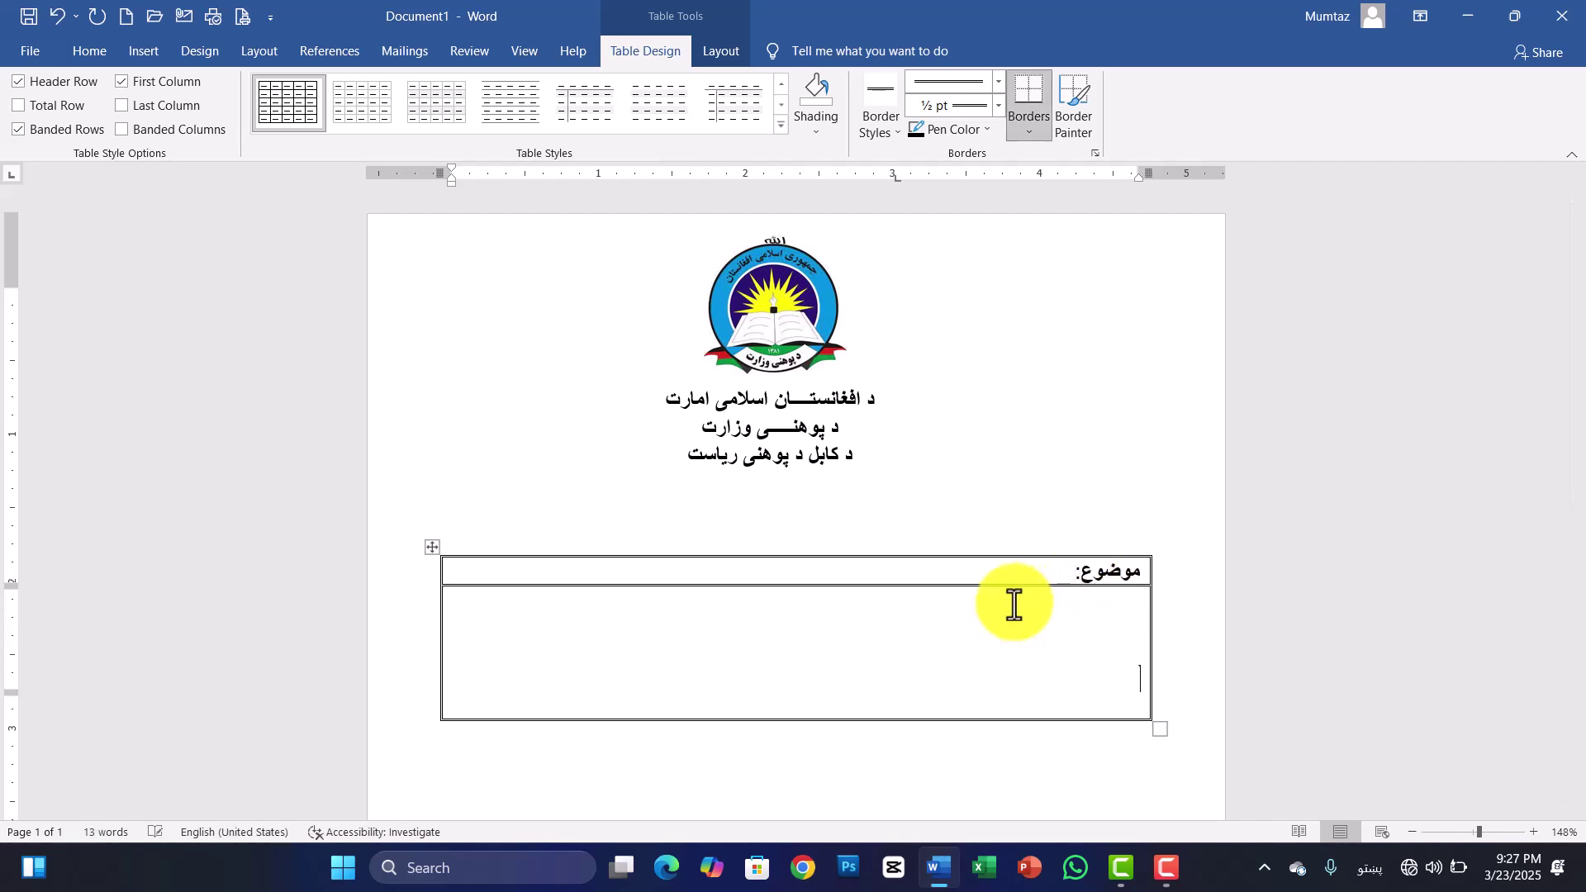
{"action": "key", "text": "Return"}
{"action": "key", "text": "Return"}
{"action": "key", "text": "Return"}
{"action": "key", "text": "Return"}
{"action": "key", "text": "Return"}
{"action": "key", "text": "Return"}
{"action": "key", "text": "Return"}
{"action": "key", "text": "Return"}
{"action": "key", "text": "Return"}
{"action": "key", "text": "Return"}
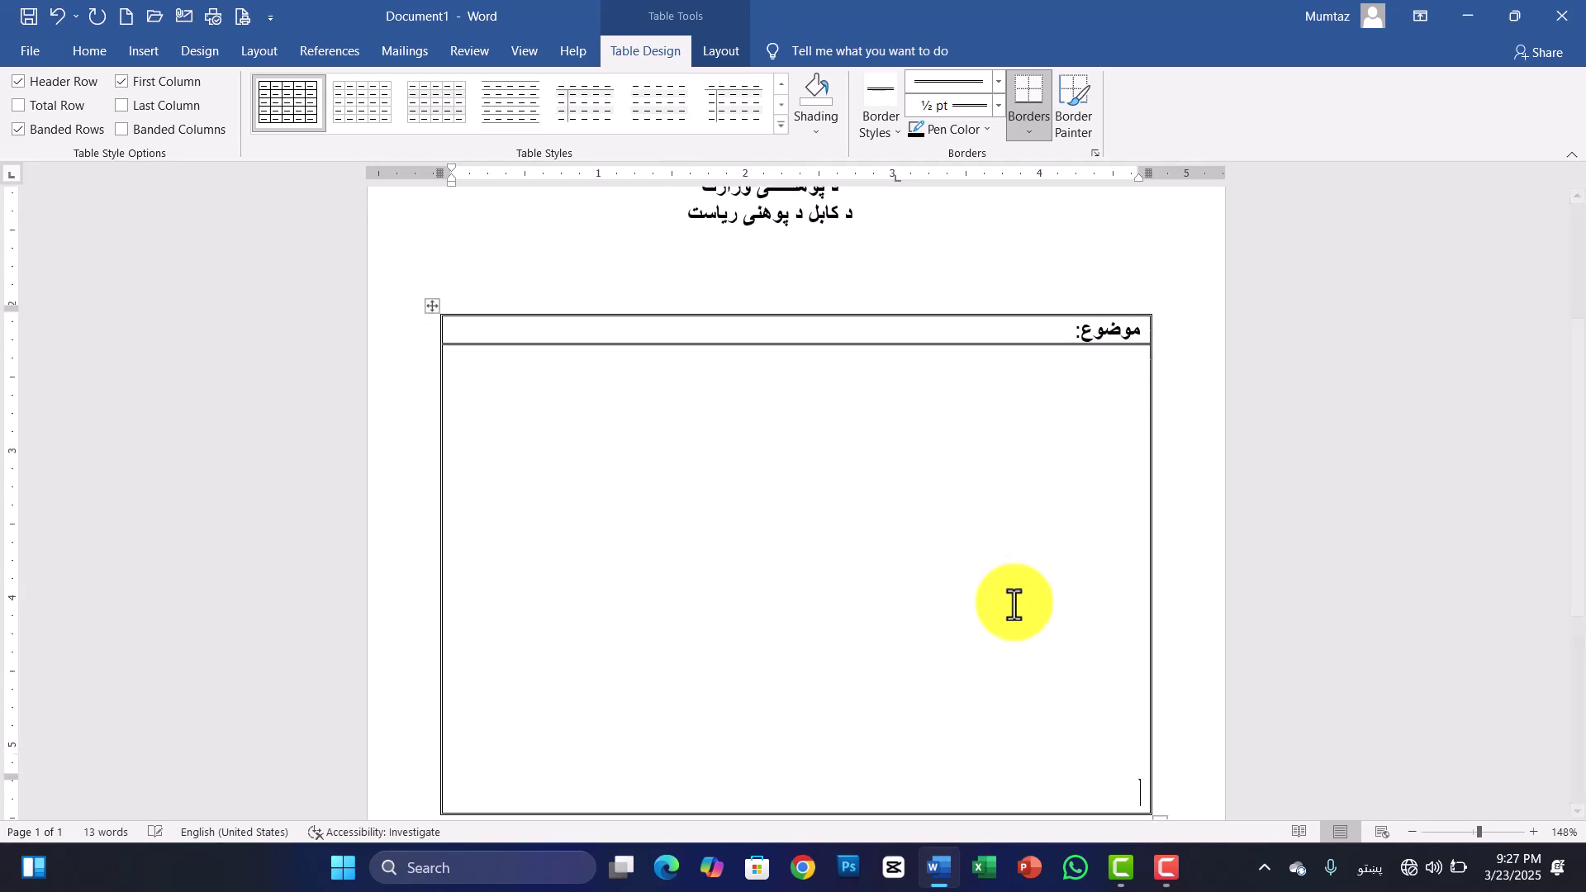
{"action": "key", "text": "Return"}
{"action": "key", "text": "Return"}
{"action": "key", "text": "Return"}
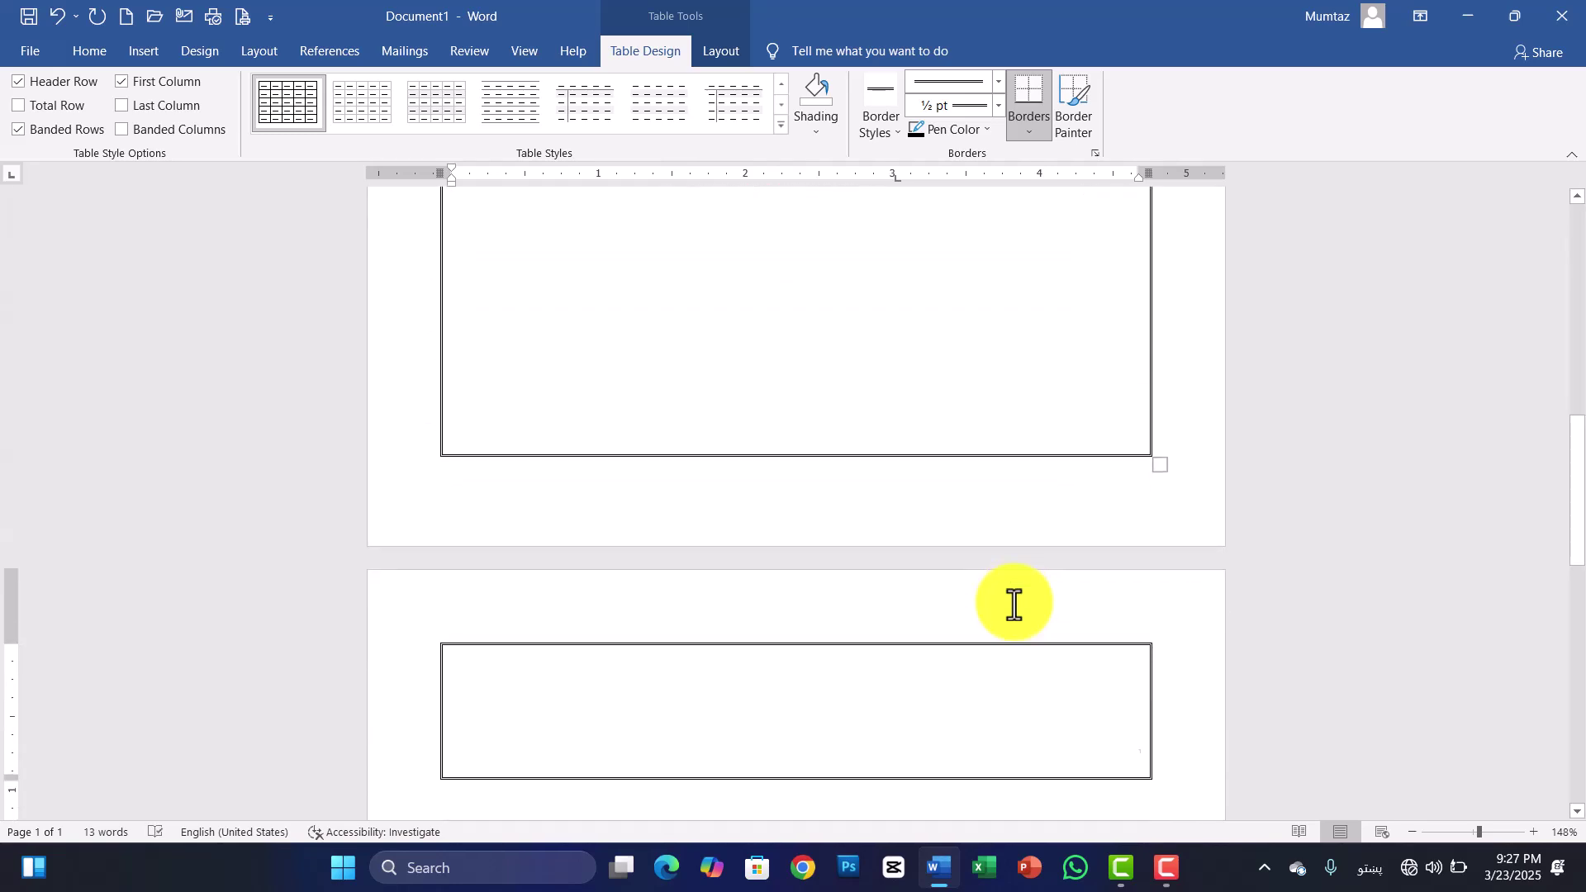
{"action": "key", "text": "BackSpace"}
{"action": "key", "text": "BackSpace"}
{"action": "key", "text": "BackSpace"}
{"action": "key", "text": "BackSpace"}
{"action": "key", "text": "BackSpace"}
{"action": "key", "text": "BackSpace"}
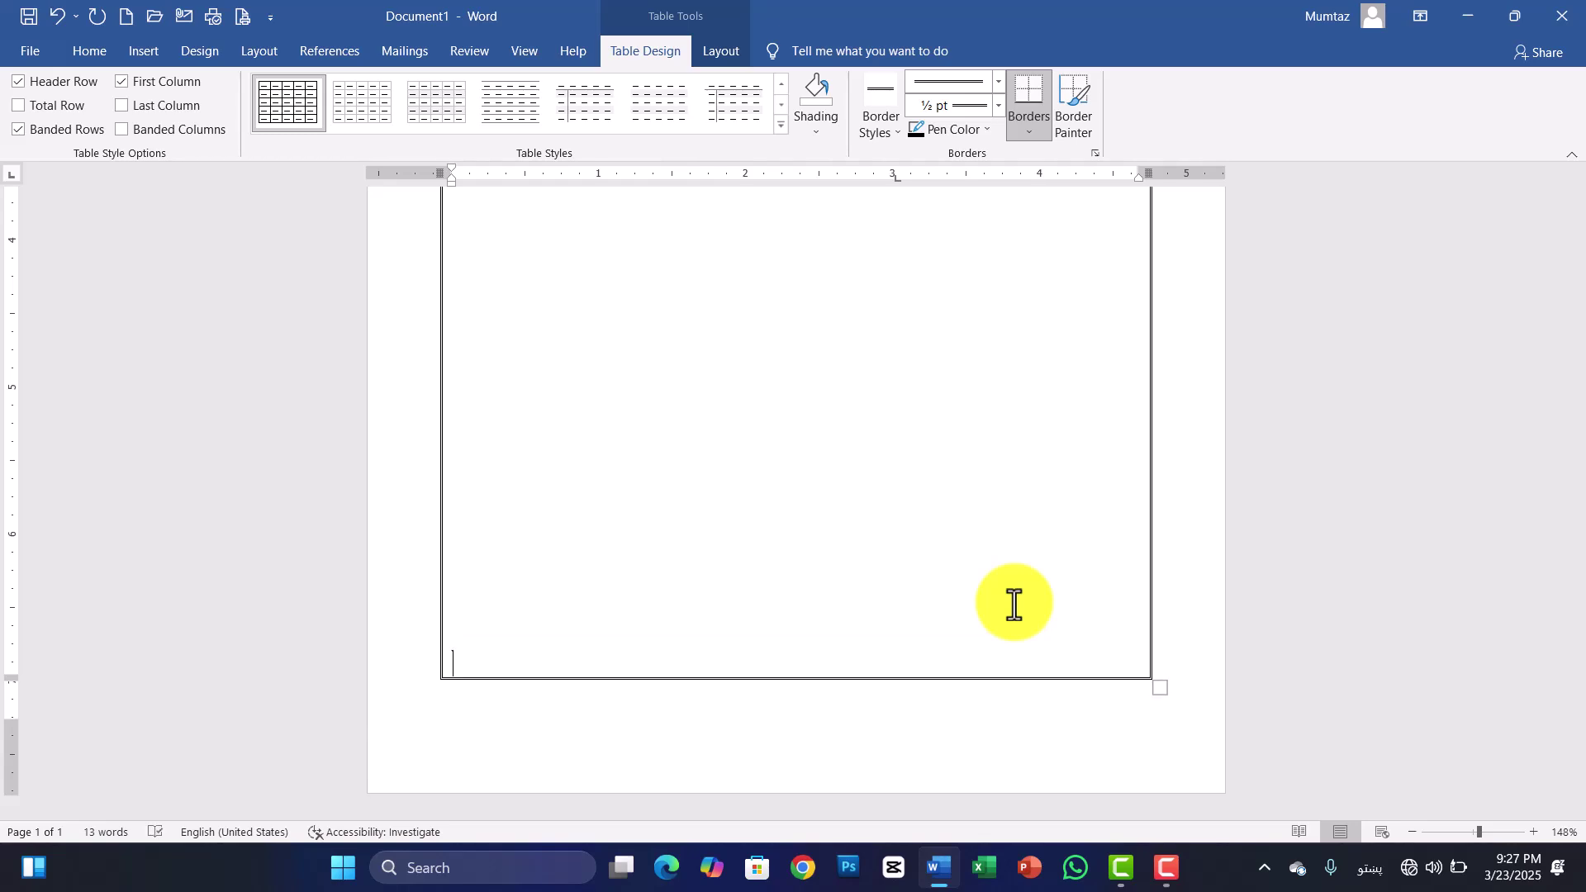
{"action": "key", "text": "Return"}
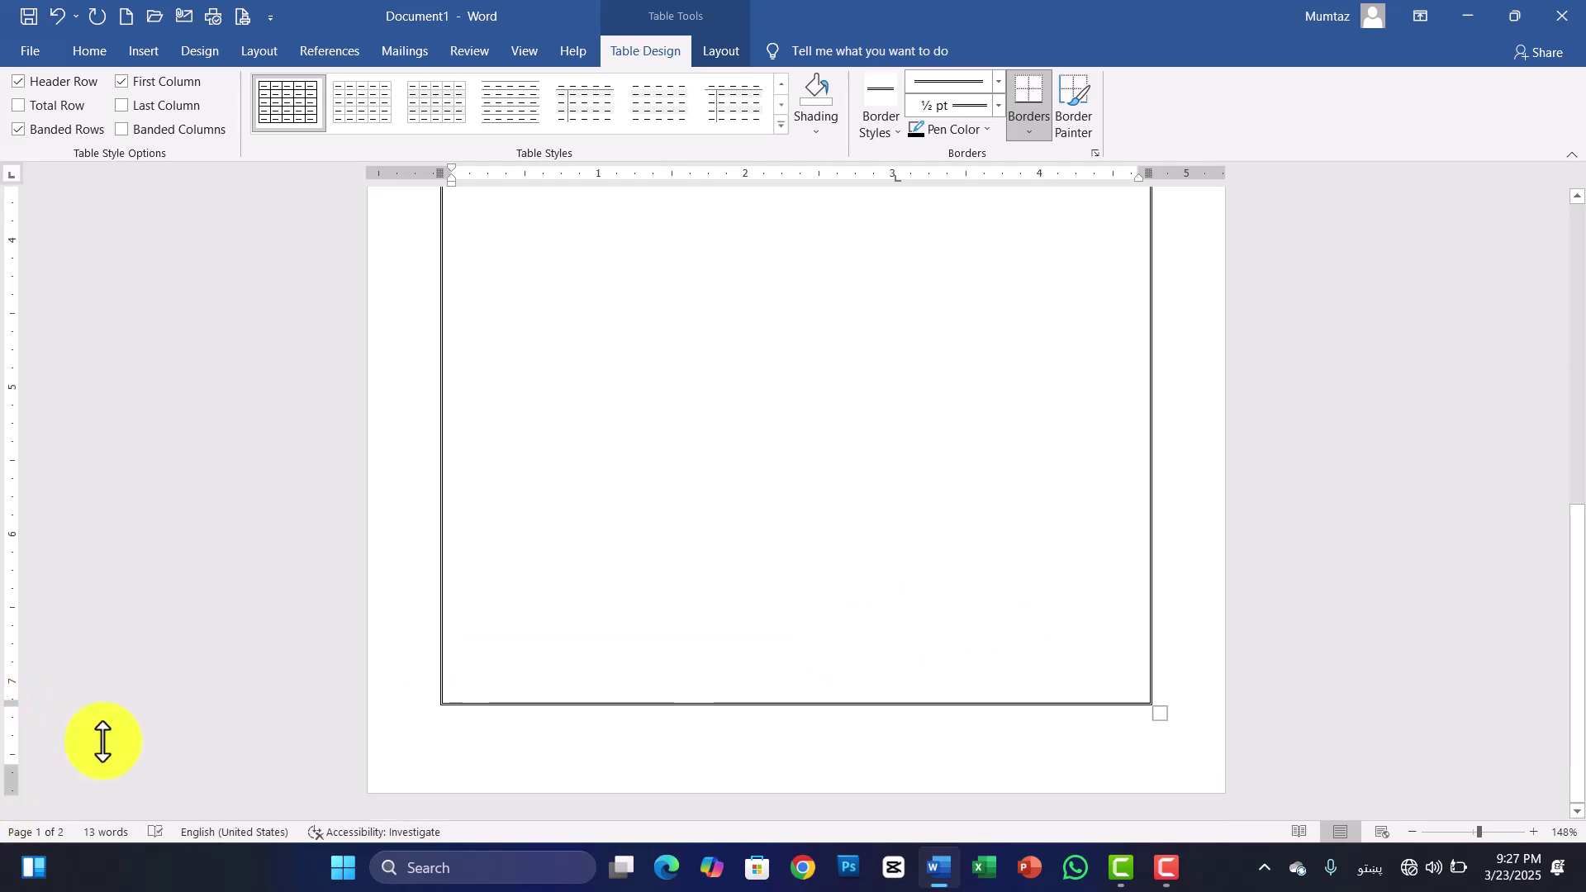
{"action": "key", "text": "Return"}
{"action": "key", "text": "Return"}
{"action": "key", "text": "BackSpace"}
Widen the table by moving its right and left borders outward toward the page edges
{"action": "left_click_drag", "start_coordinate": [1576, 683], "coordinate": [1572, 410]}
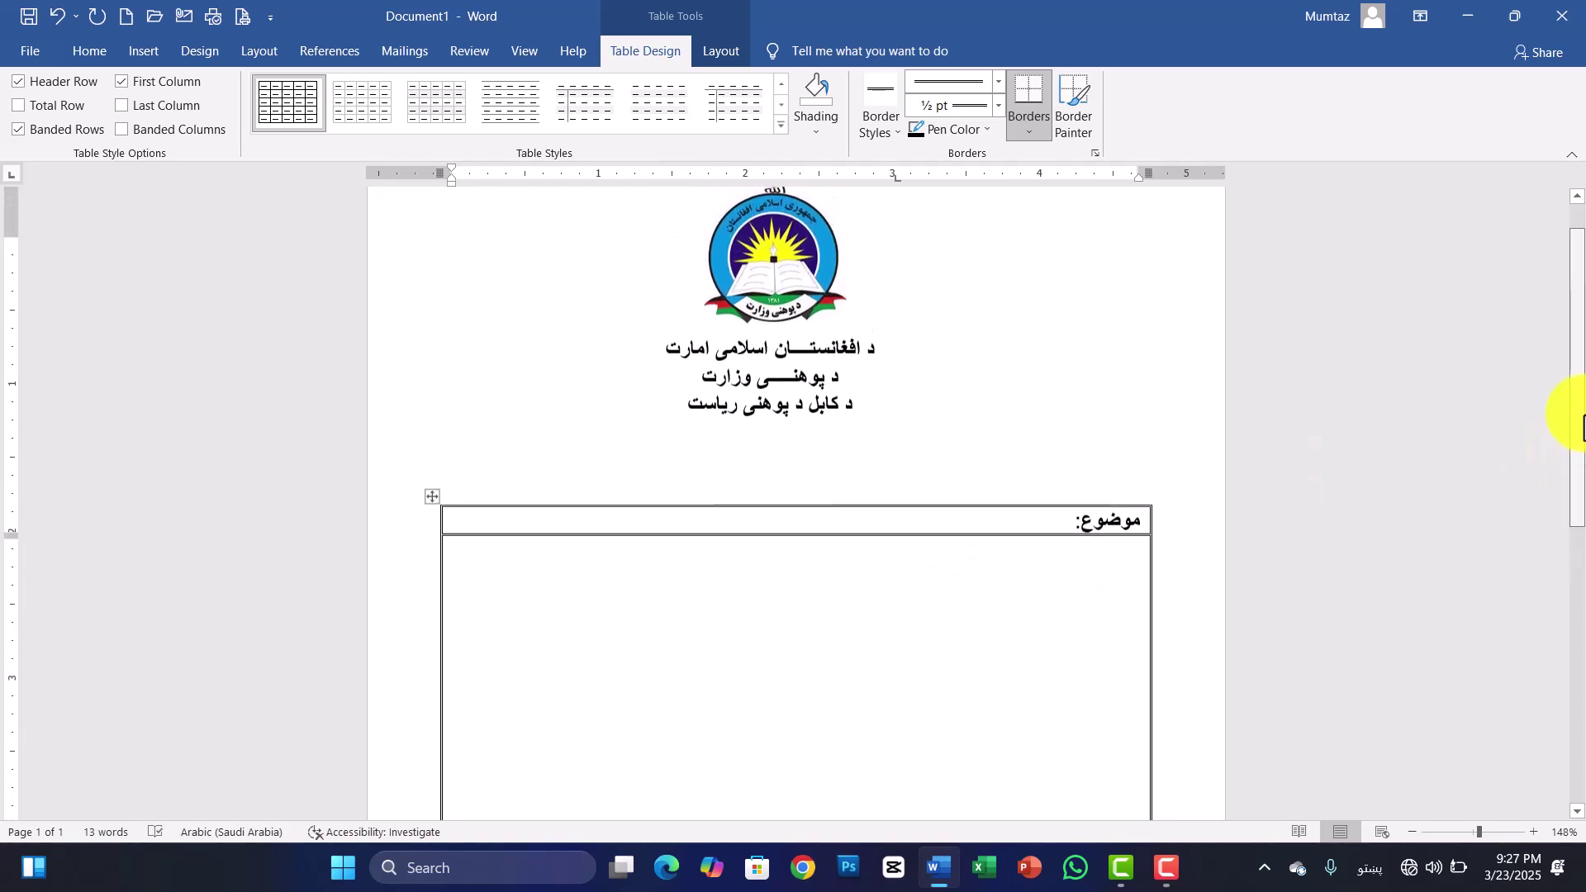
{"action": "left_click_drag", "start_coordinate": [1152, 627], "coordinate": [1174, 632]}
{"action": "left_click_drag", "start_coordinate": [441, 633], "coordinate": [408, 635]}
{"action": "left_click", "coordinate": [549, 624]}
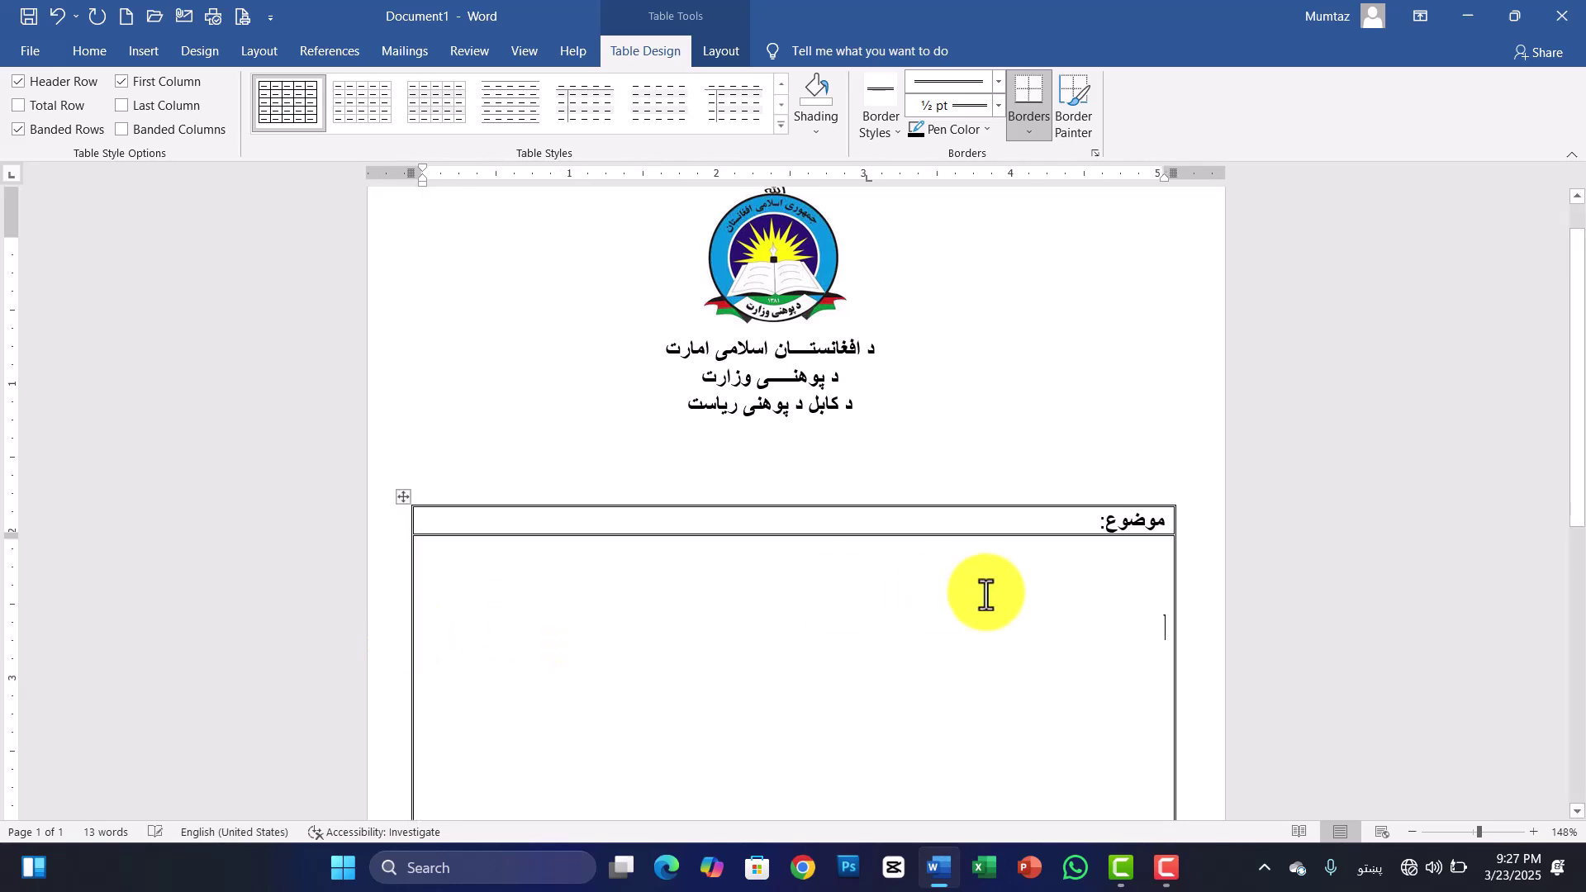
Delete the blank lines above the table to move it up against the heading
{"action": "scroll", "coordinate": [1577, 388], "scroll_direction": "up", "scroll_amount": 2}
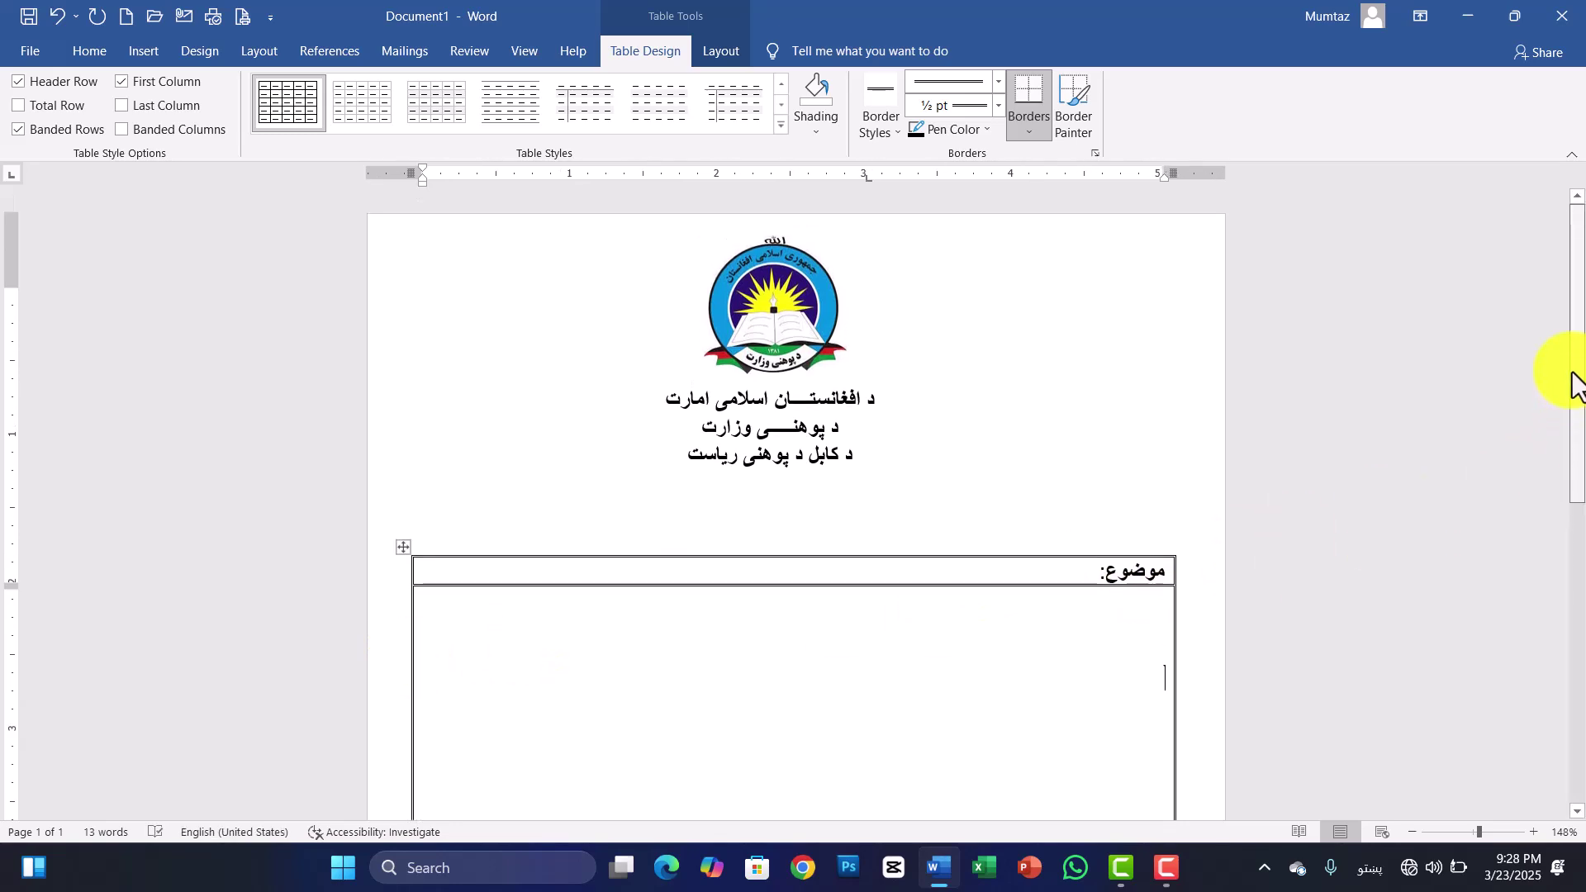
{"action": "left_click", "coordinate": [905, 524]}
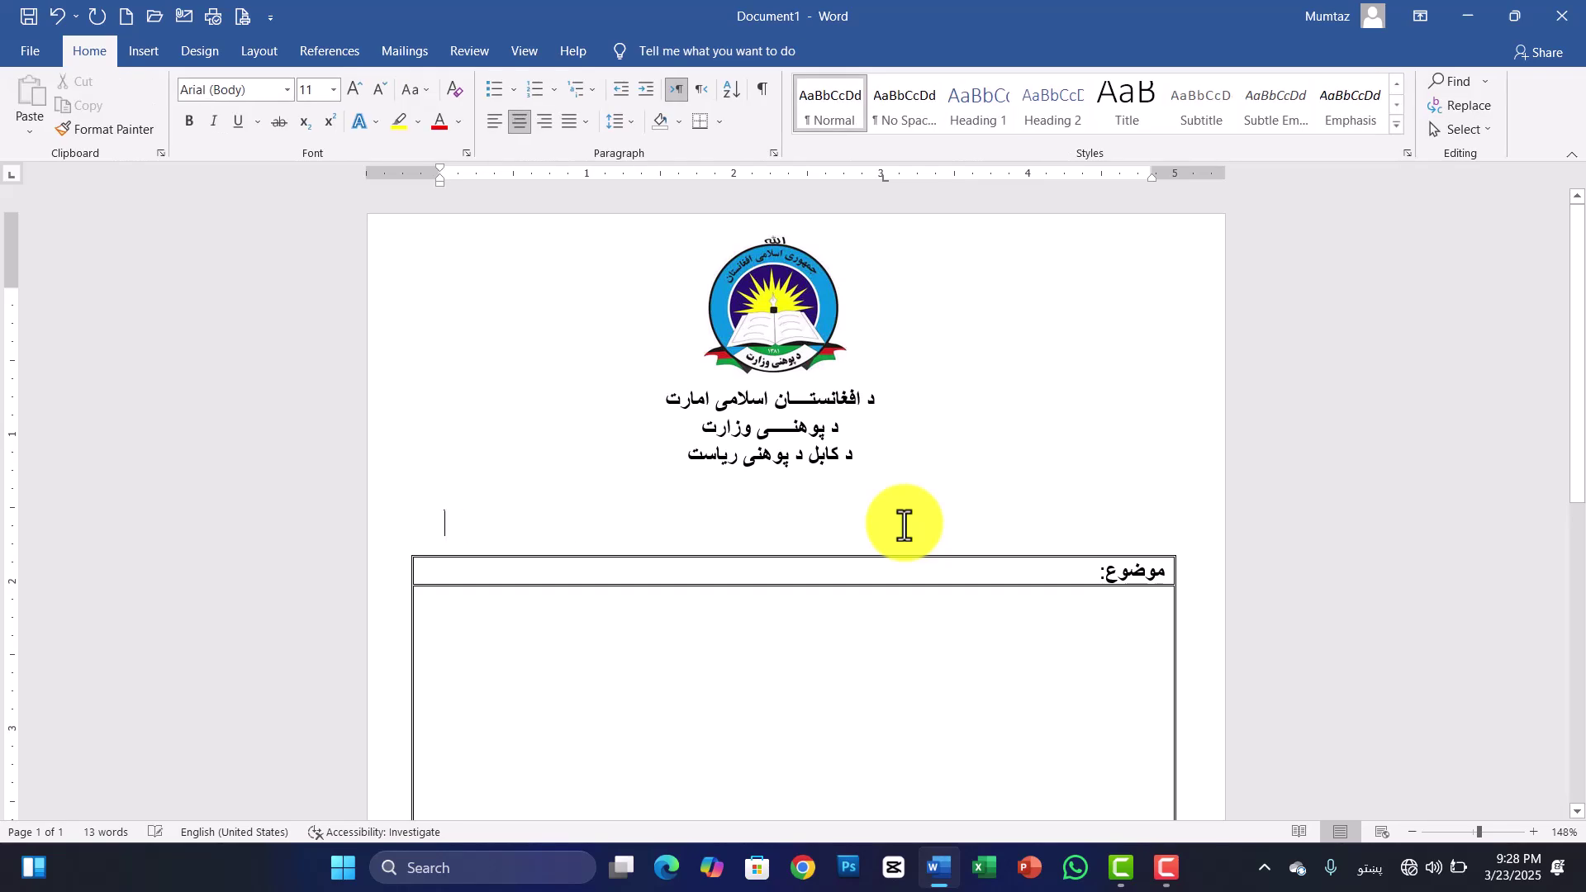
{"action": "key", "text": "BackSpace"}
{"action": "key", "text": "BackSpace"}
{"action": "key", "text": "BackSpace"}
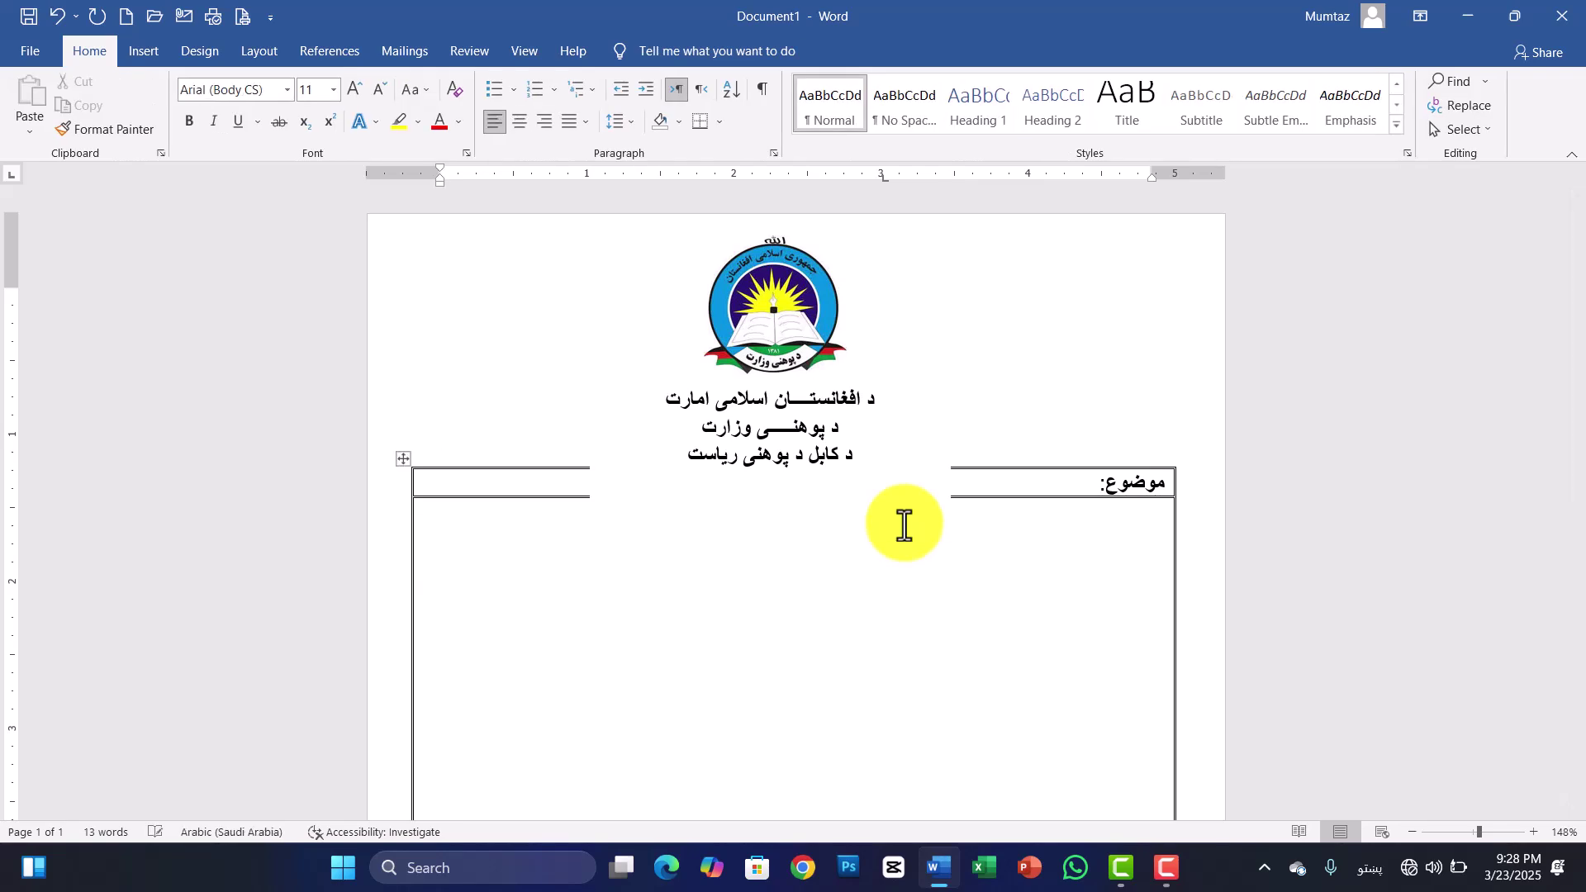
Insert one blank line above the table to move it down from the heading
{"action": "key", "text": "Return"}
{"action": "key", "text": "Return"}
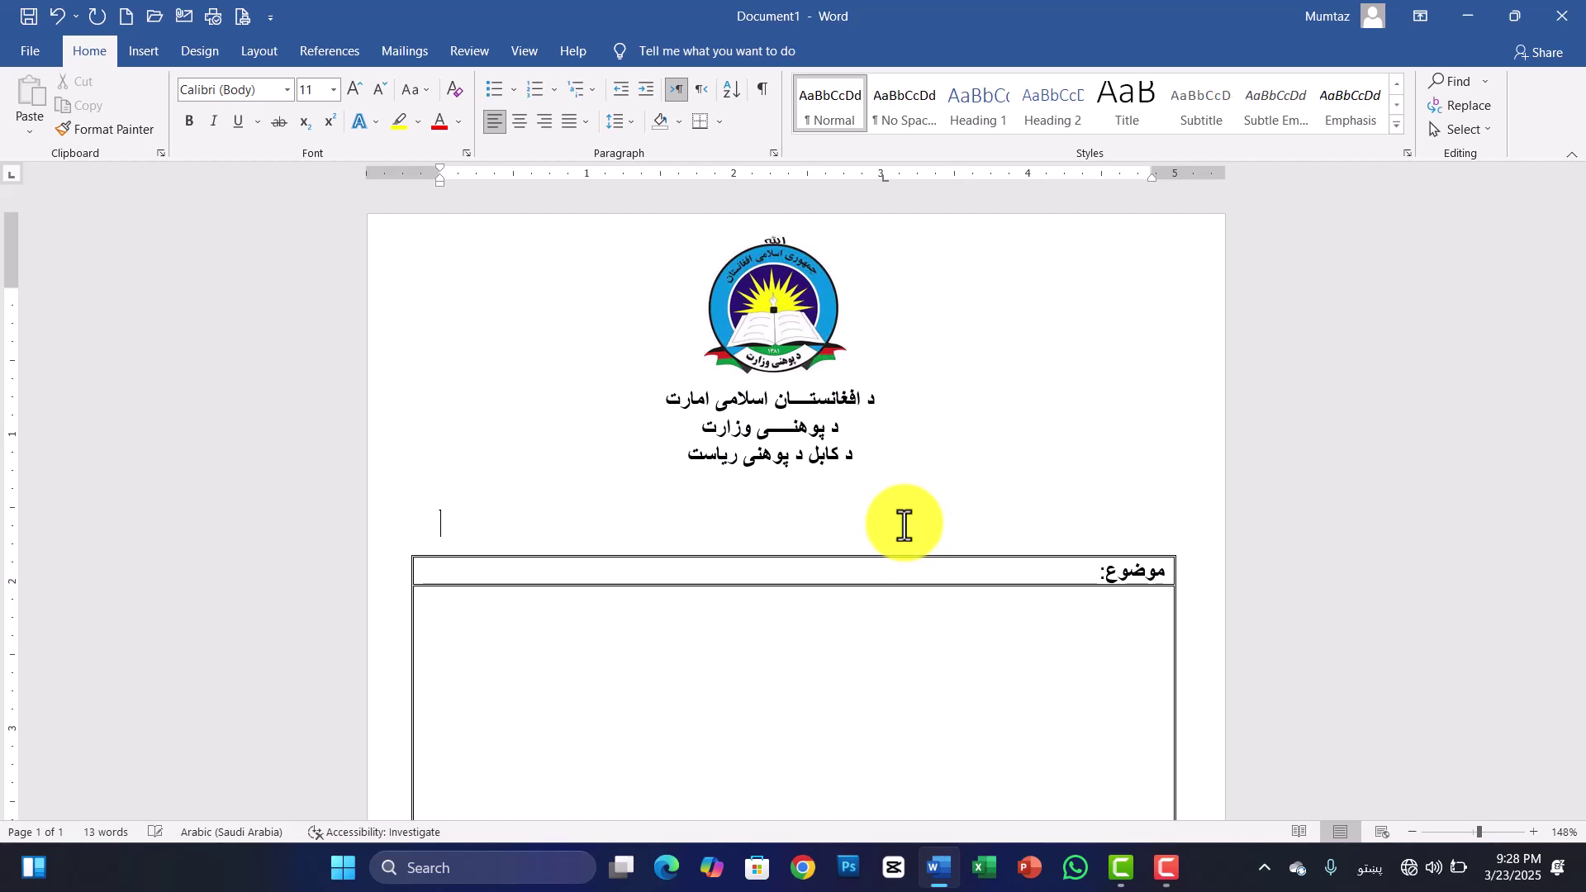
{"action": "key", "text": "BackSpace"}
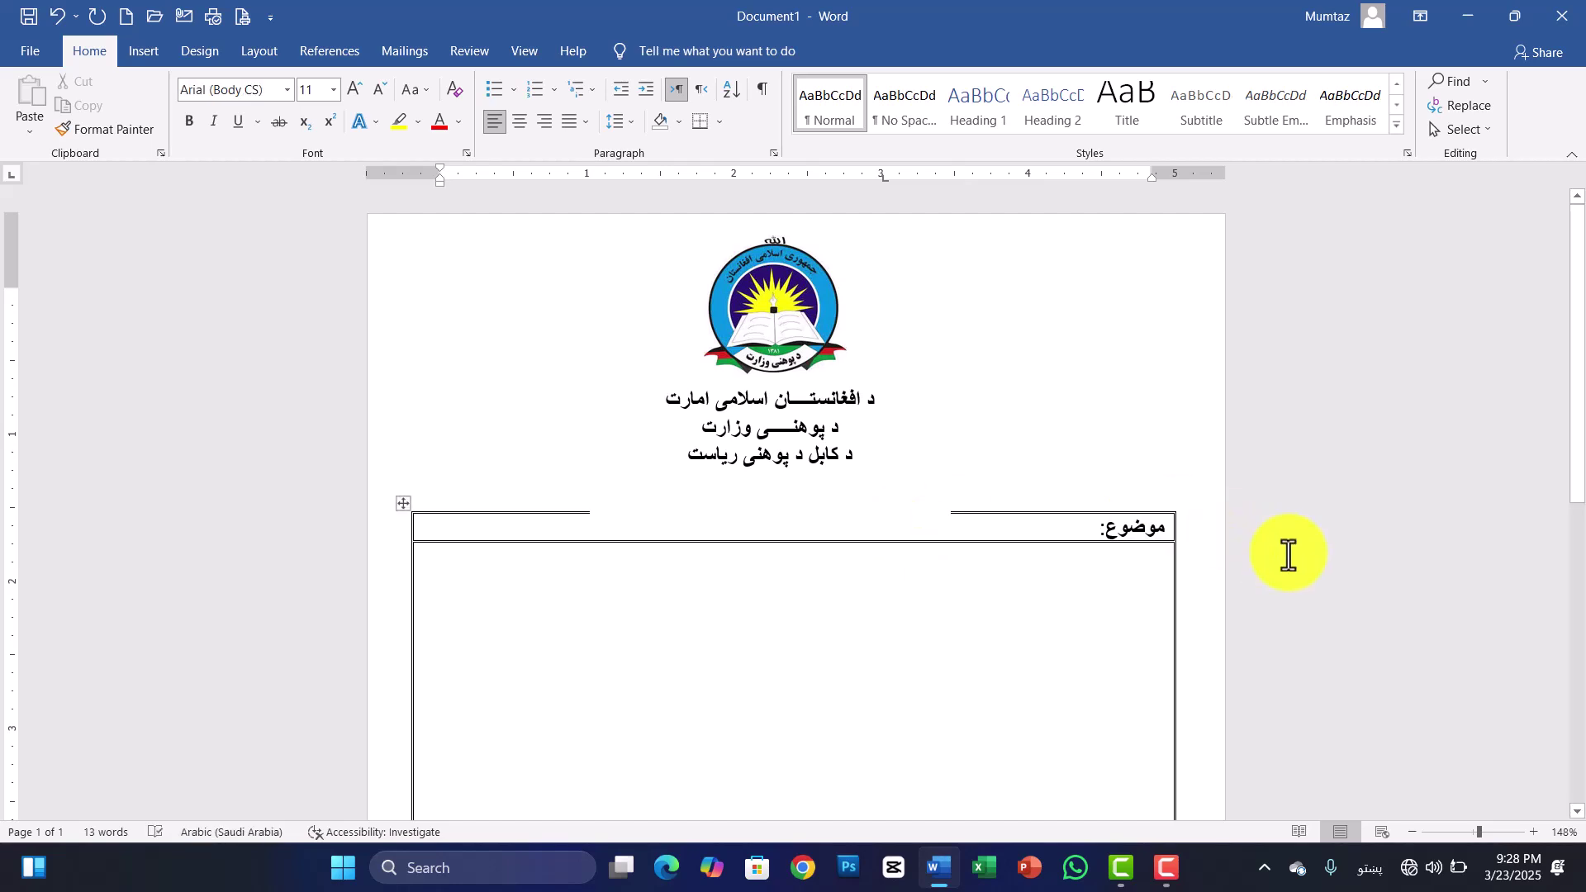
Shorten the heading's text box from below so it ends just under the third line and clears the table border
{"action": "left_click", "coordinate": [787, 436]}
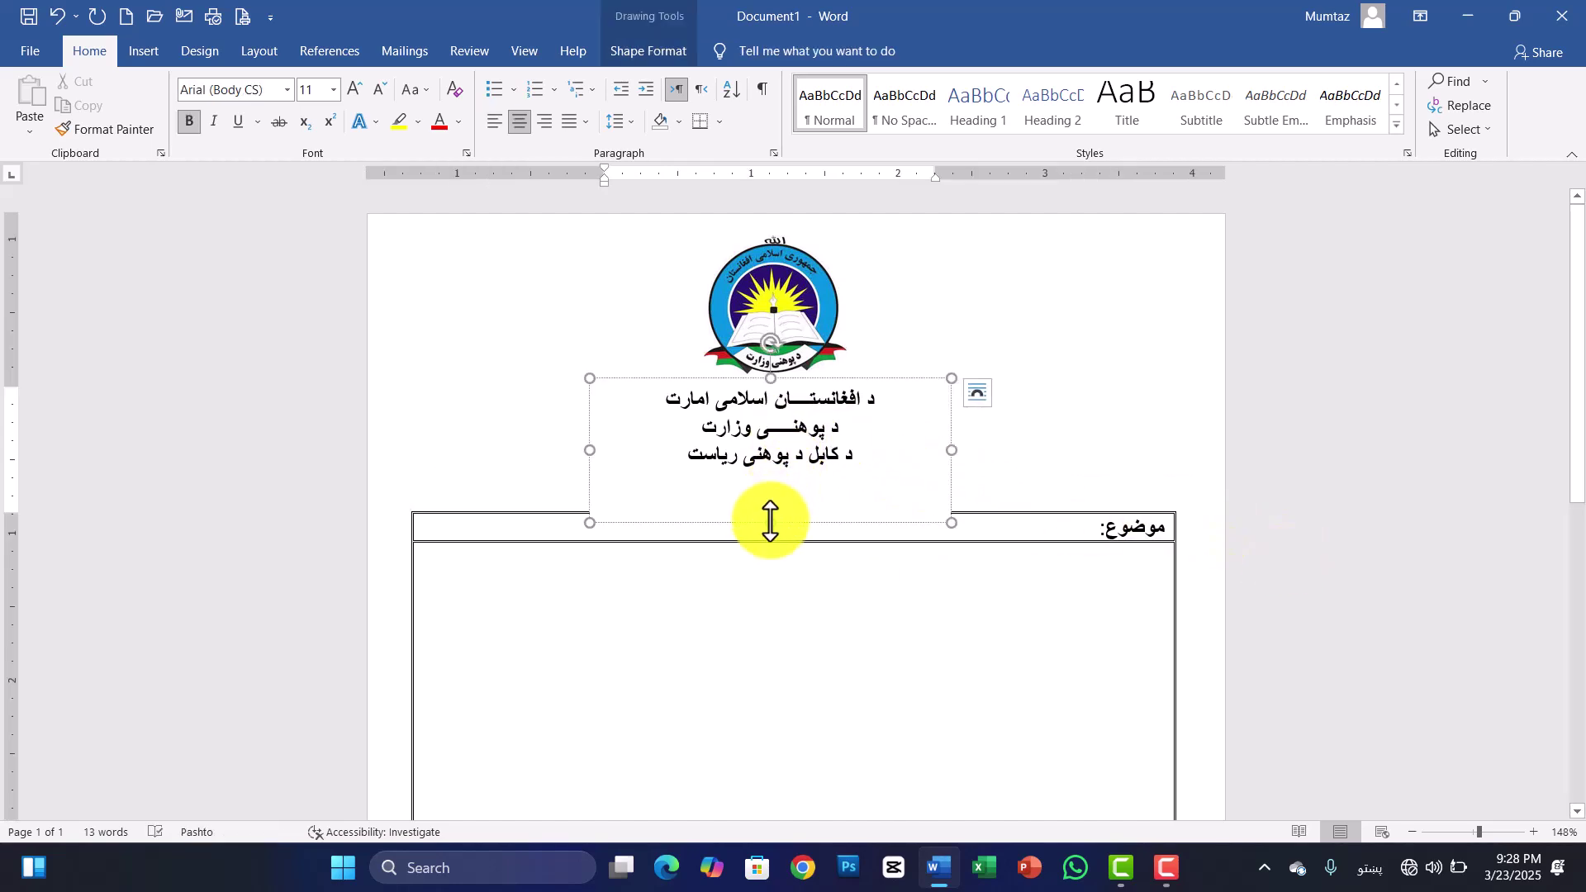
{"action": "left_click_drag", "start_coordinate": [770, 520], "coordinate": [768, 471]}
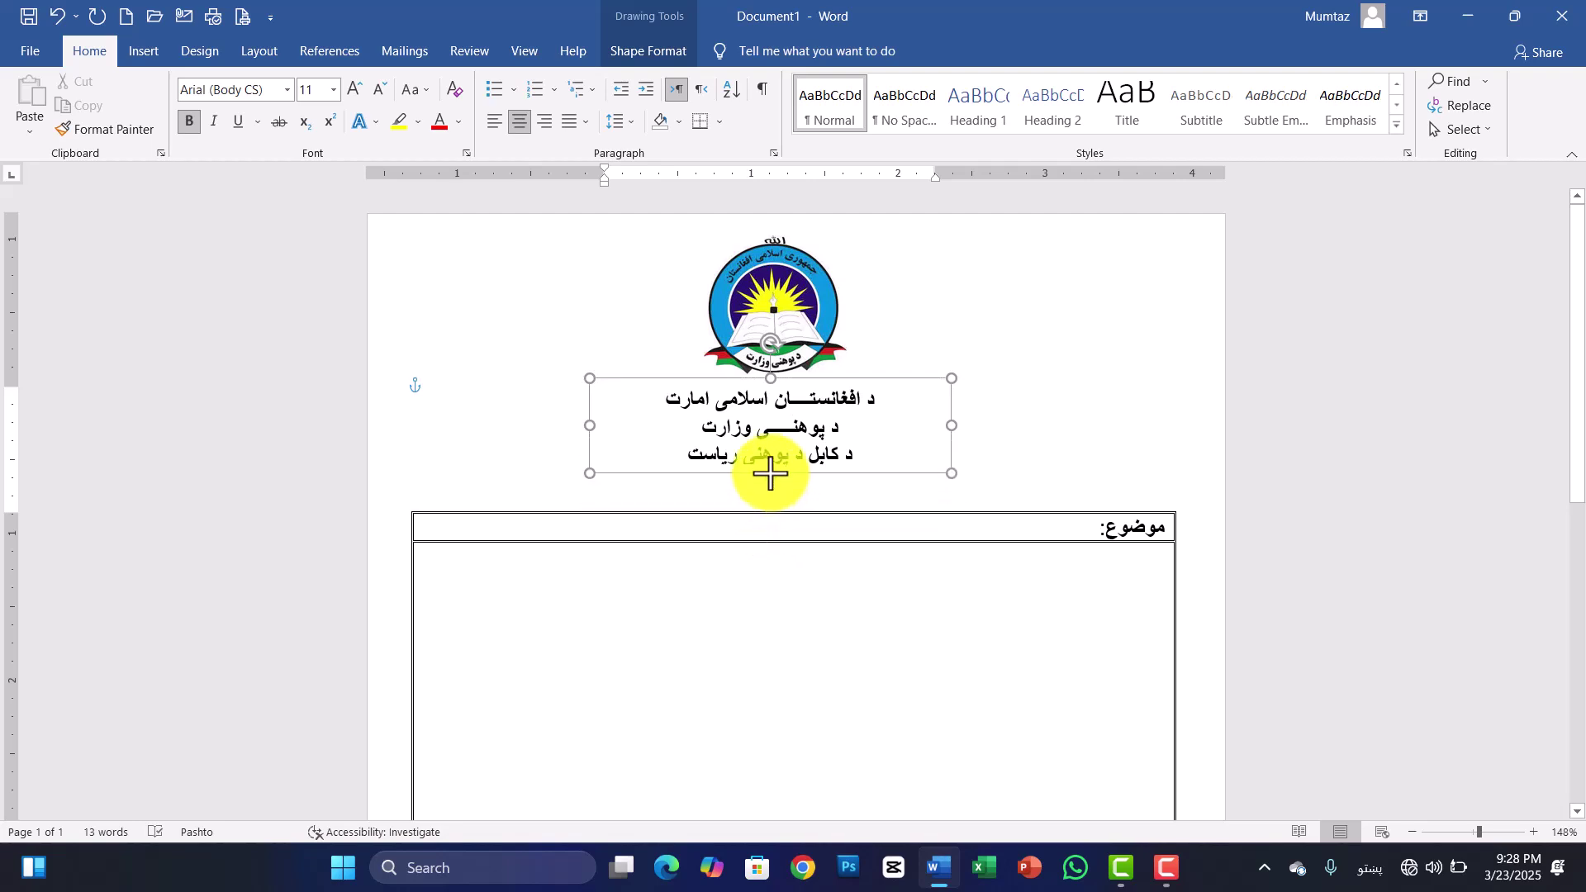
{"action": "left_click", "coordinate": [833, 625]}
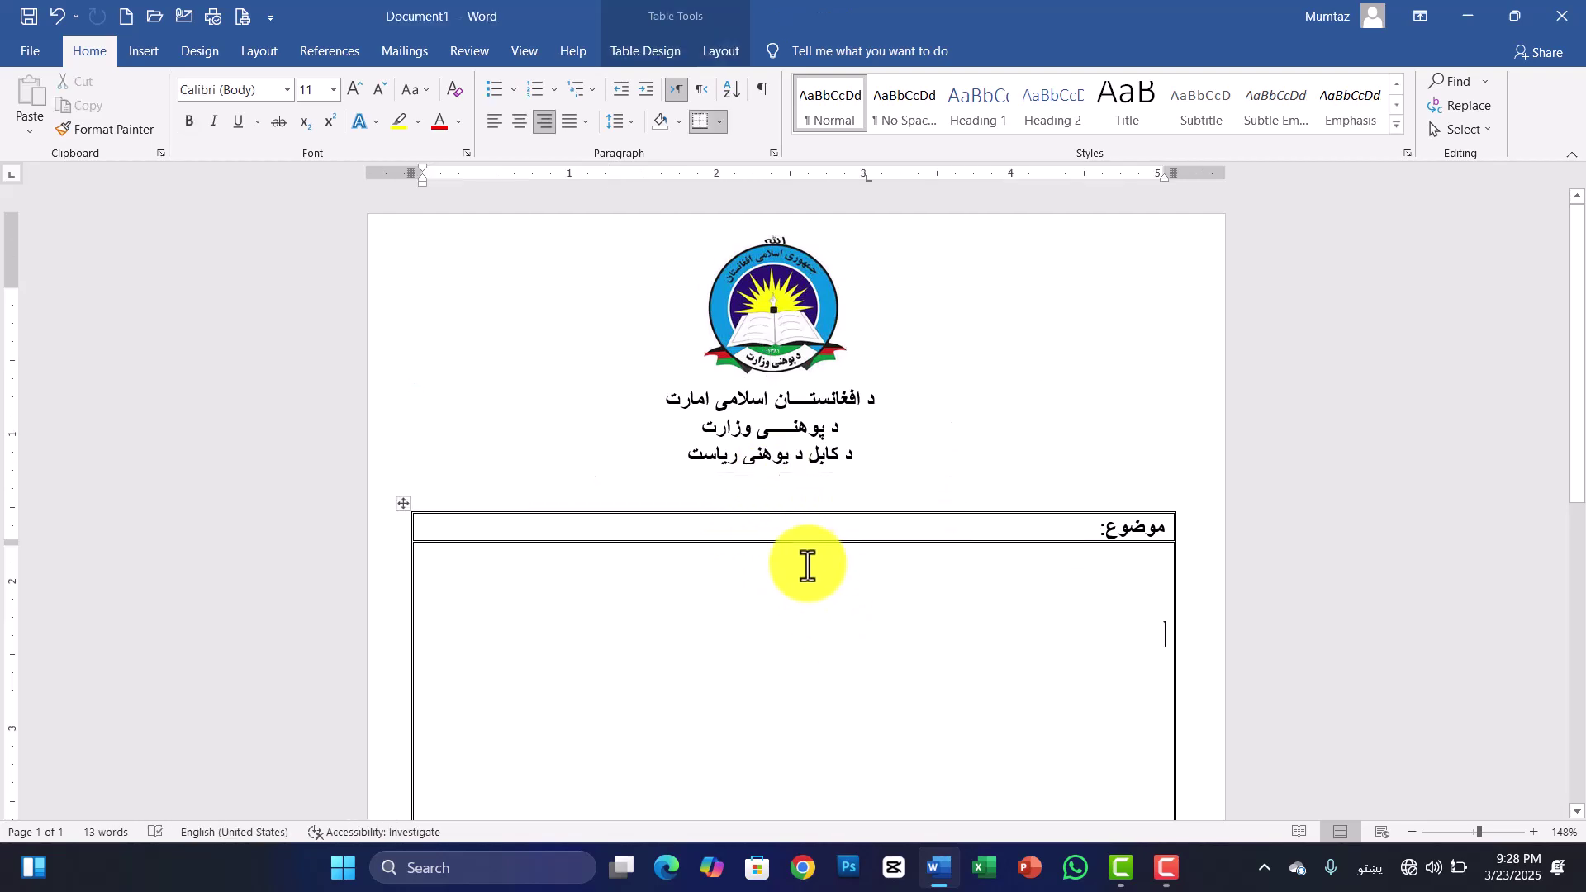
{"action": "left_click", "coordinate": [750, 437]}
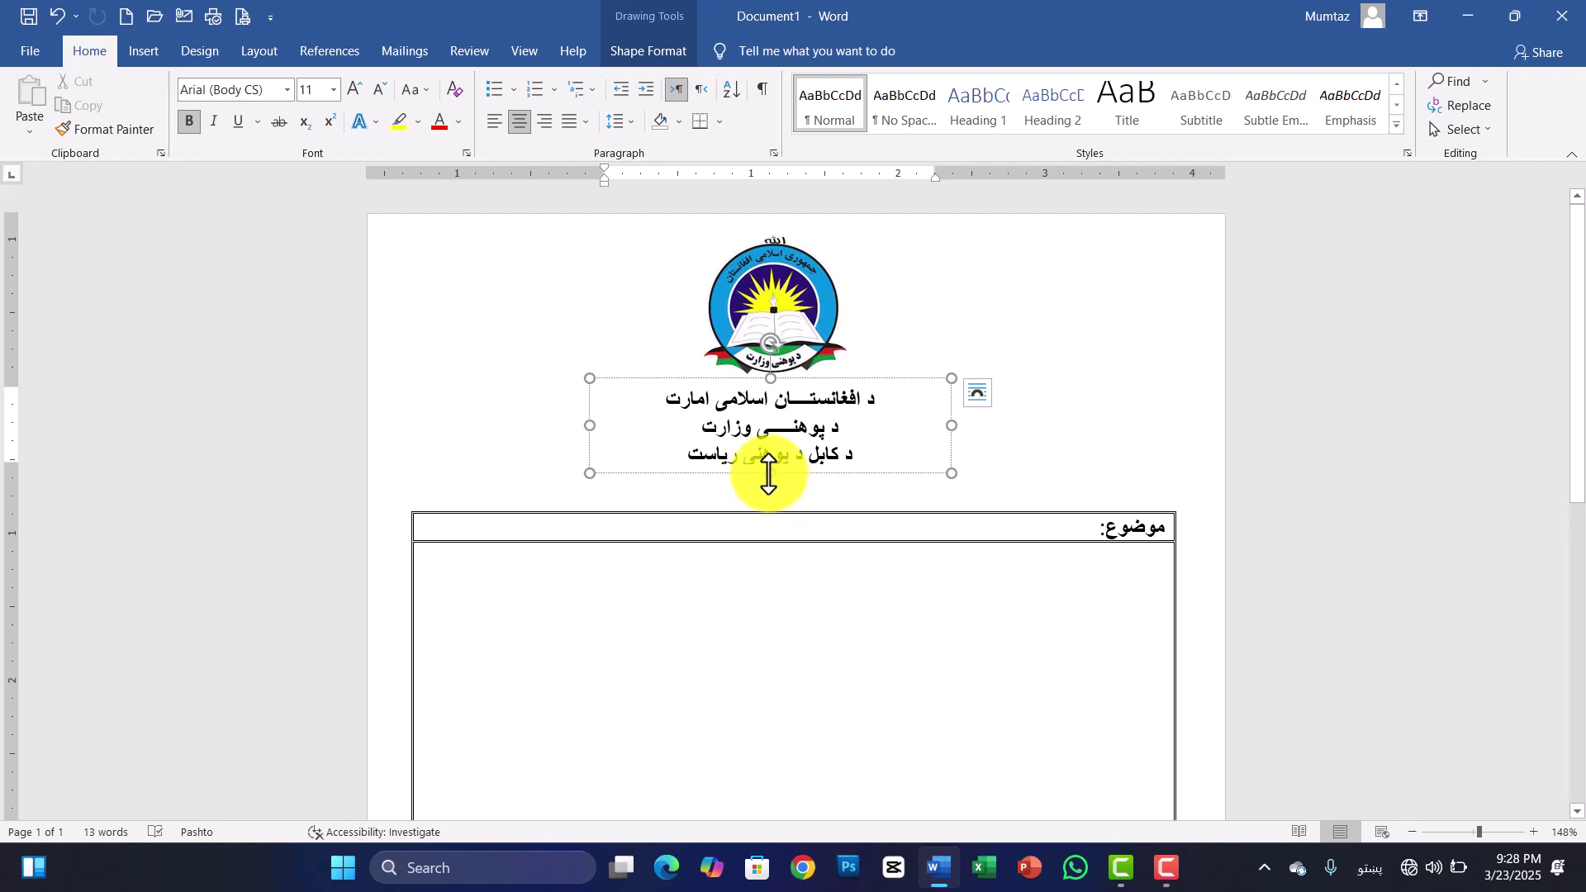
{"action": "left_click", "coordinate": [803, 573]}
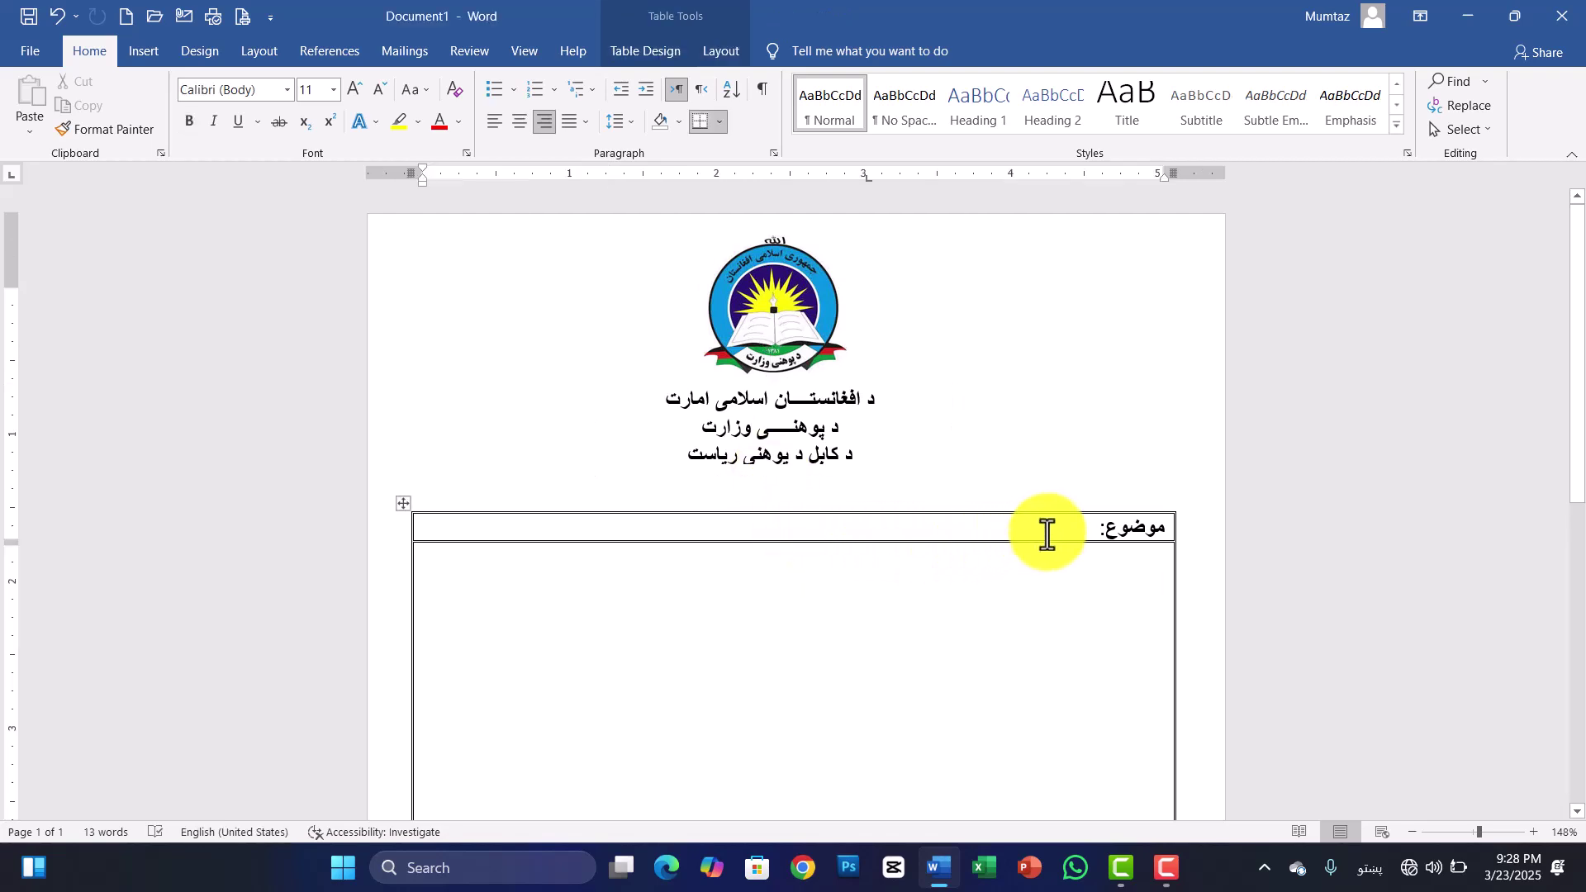
Draw a text box about 0.49" high and 1.56" wide beside the heading, above the table's right end
{"action": "left_click_drag", "start_coordinate": [1577, 392], "coordinate": [1398, 276]}
{"action": "left_click", "coordinate": [142, 51]}
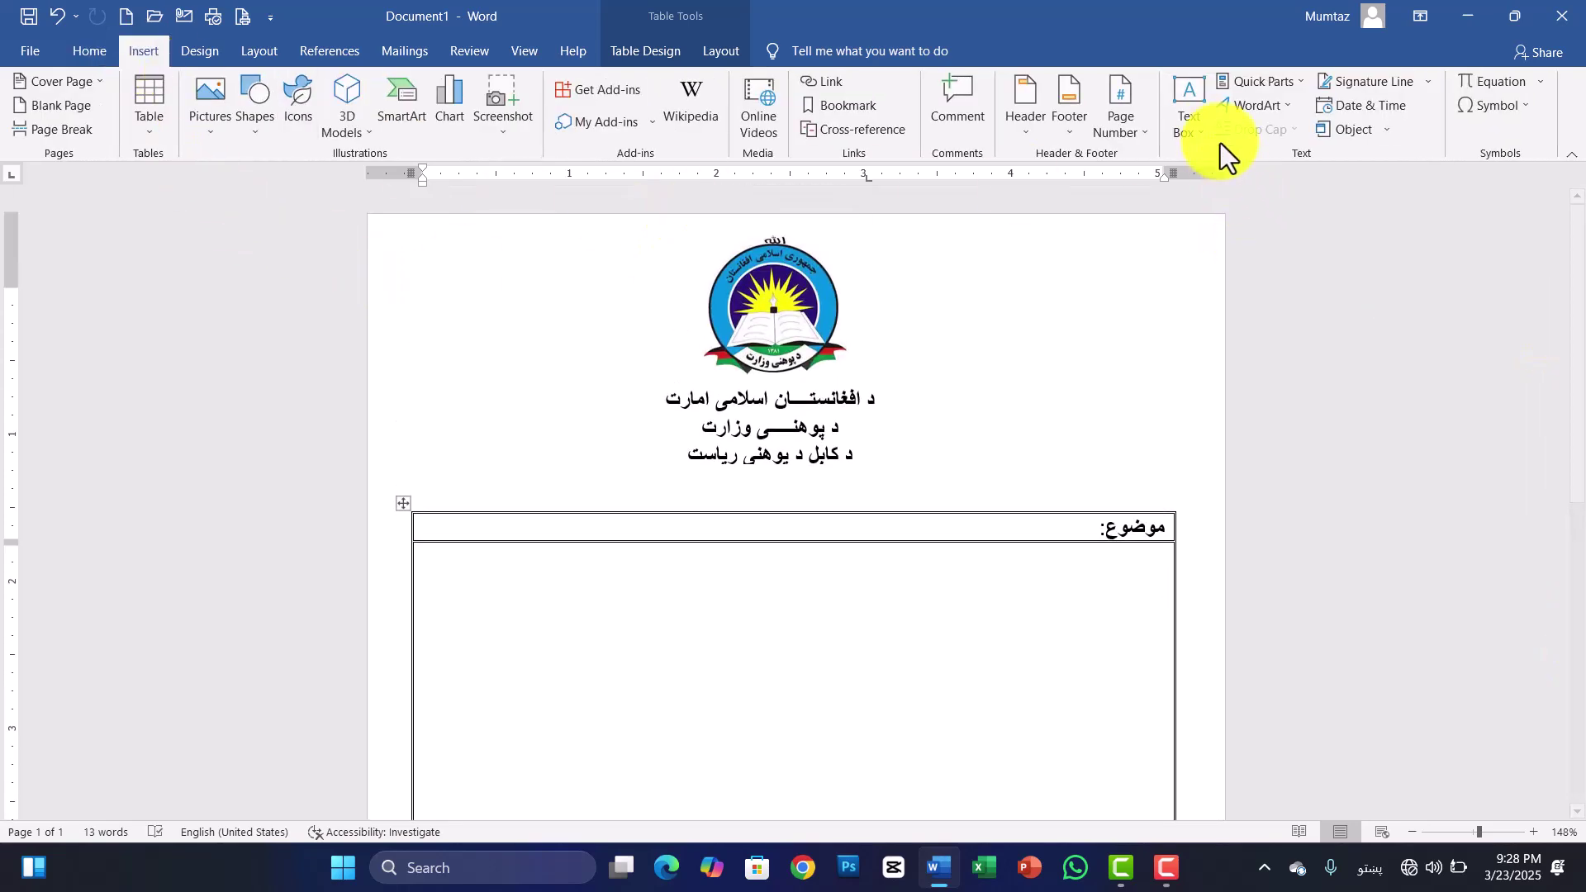
{"action": "left_click", "coordinate": [1199, 126]}
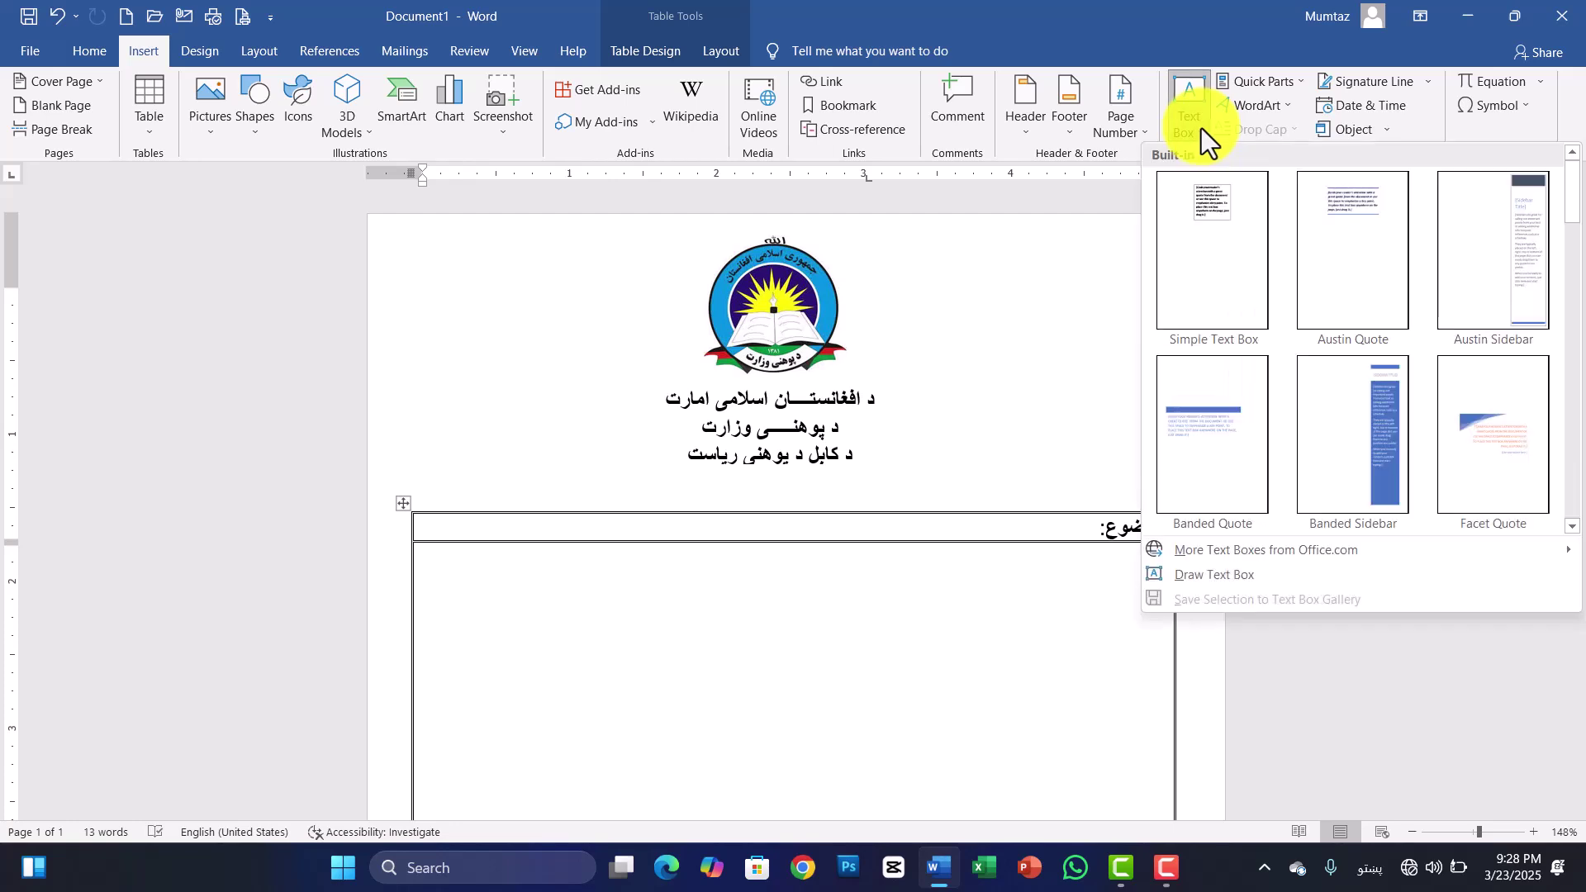
{"action": "left_click", "coordinate": [1213, 574]}
{"action": "left_click_drag", "start_coordinate": [945, 412], "coordinate": [1174, 485]}
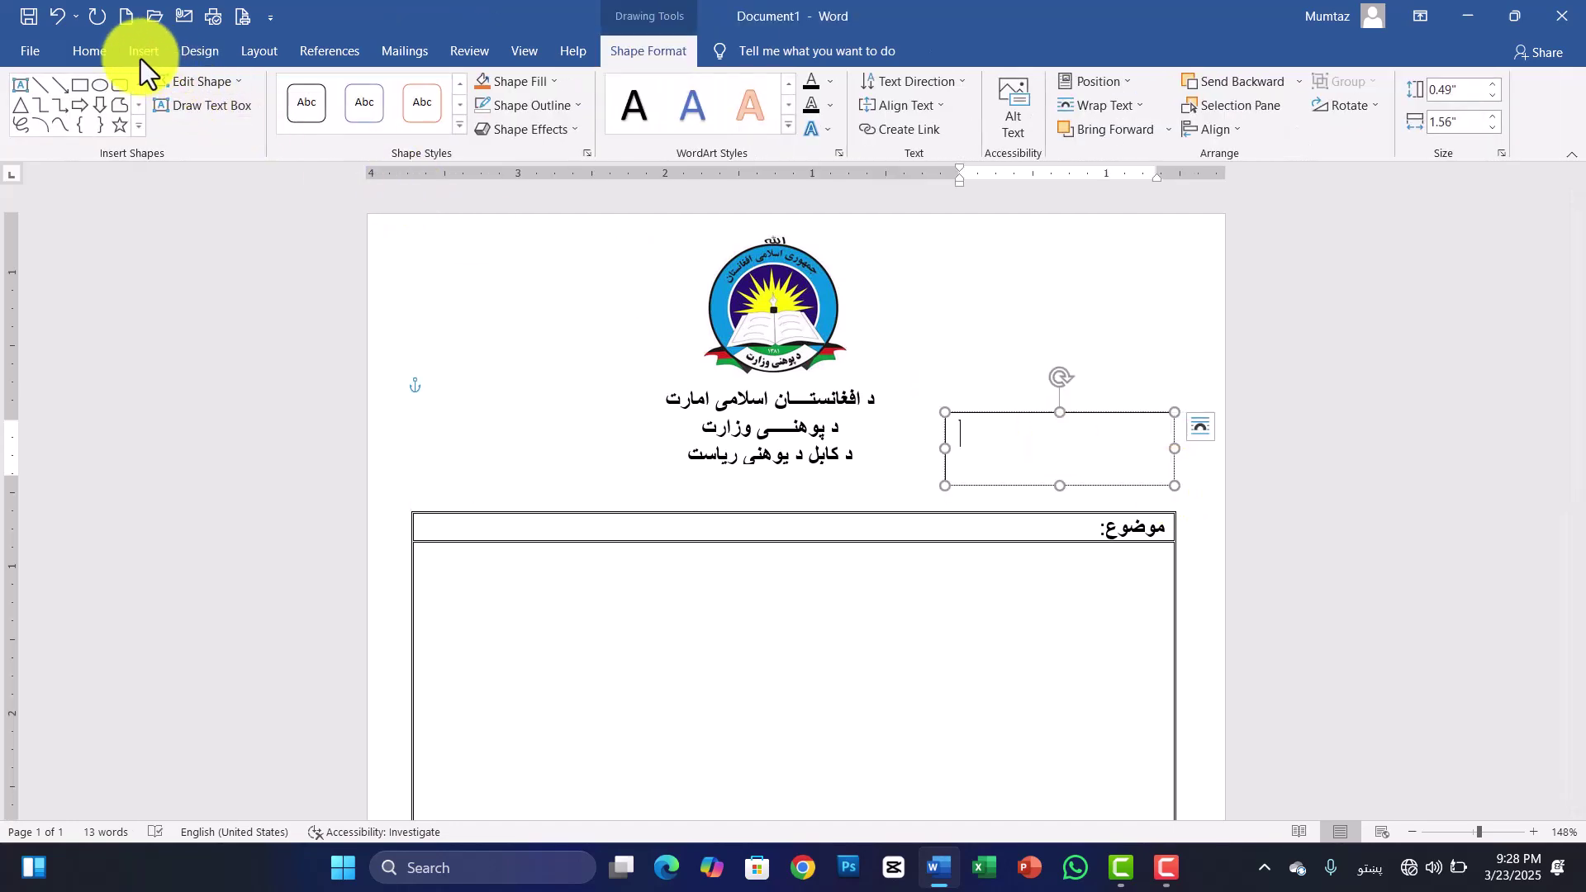
Enter the centered lines "یاداشت" and "نیټه : ۱۴۰۴/۰۱/۰۱" in the new text box, enlarging it to fit them
{"action": "left_click", "coordinate": [101, 53]}
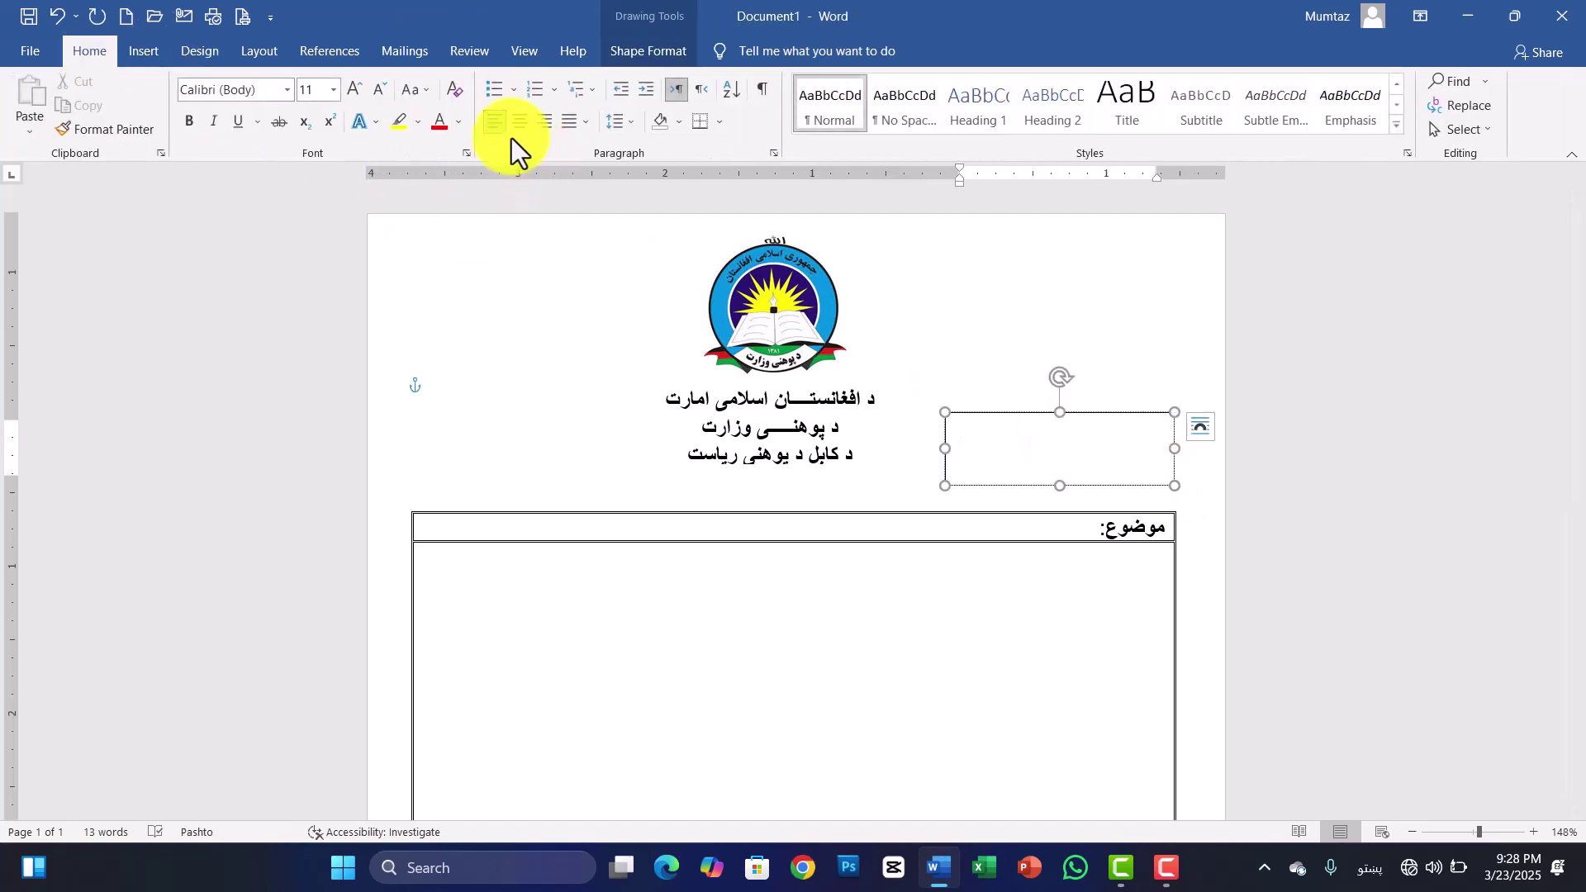
{"action": "type", "text": "اداشت"}
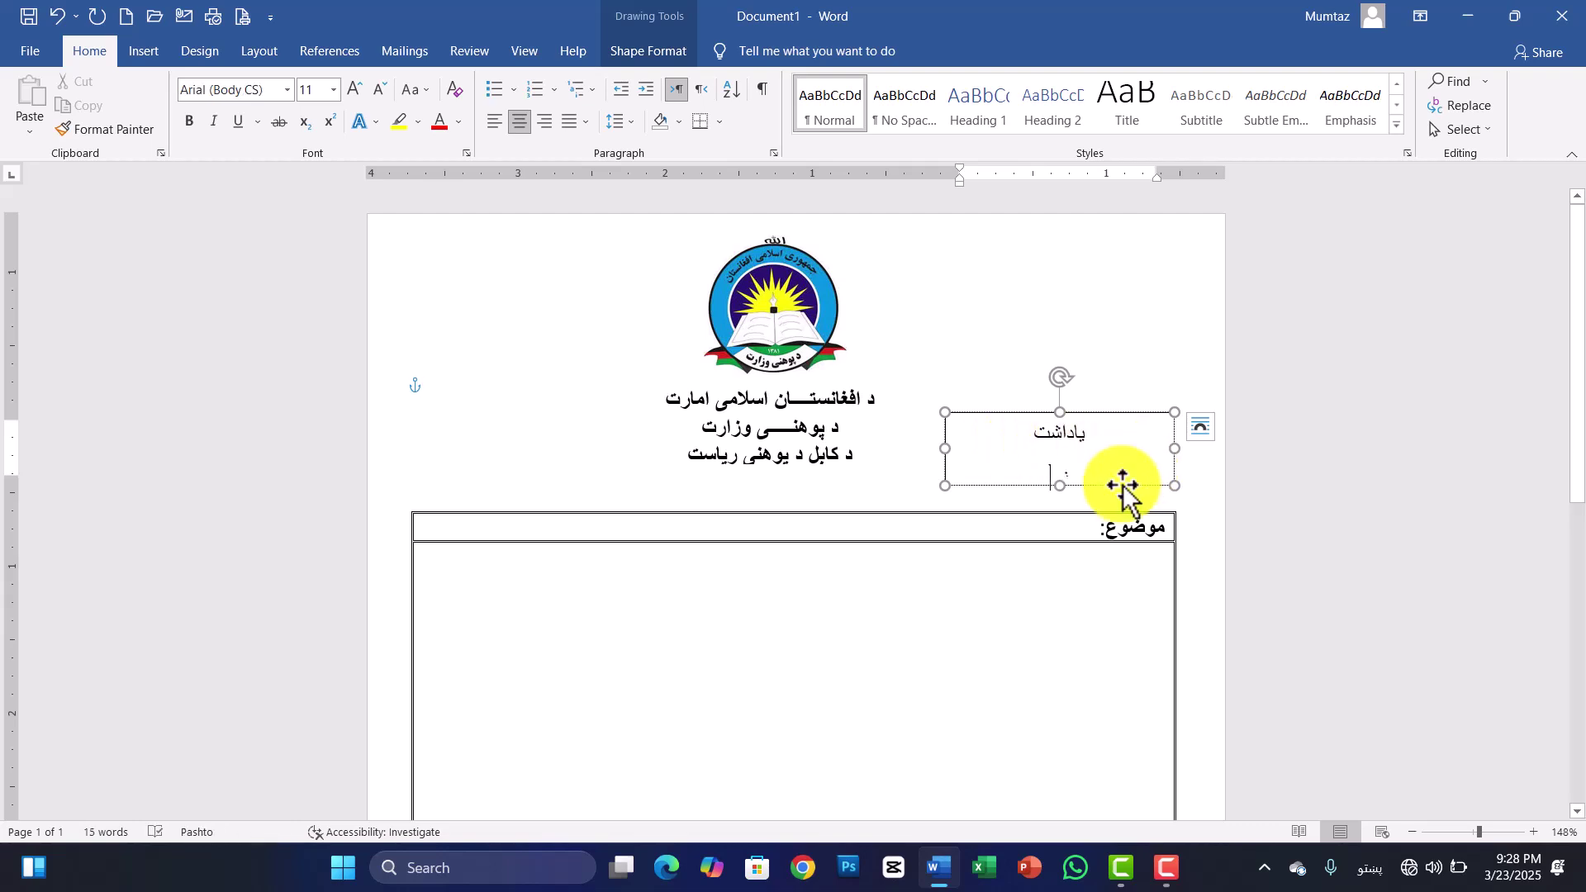
{"action": "left_click_drag", "start_coordinate": [1061, 485], "coordinate": [1061, 510]}
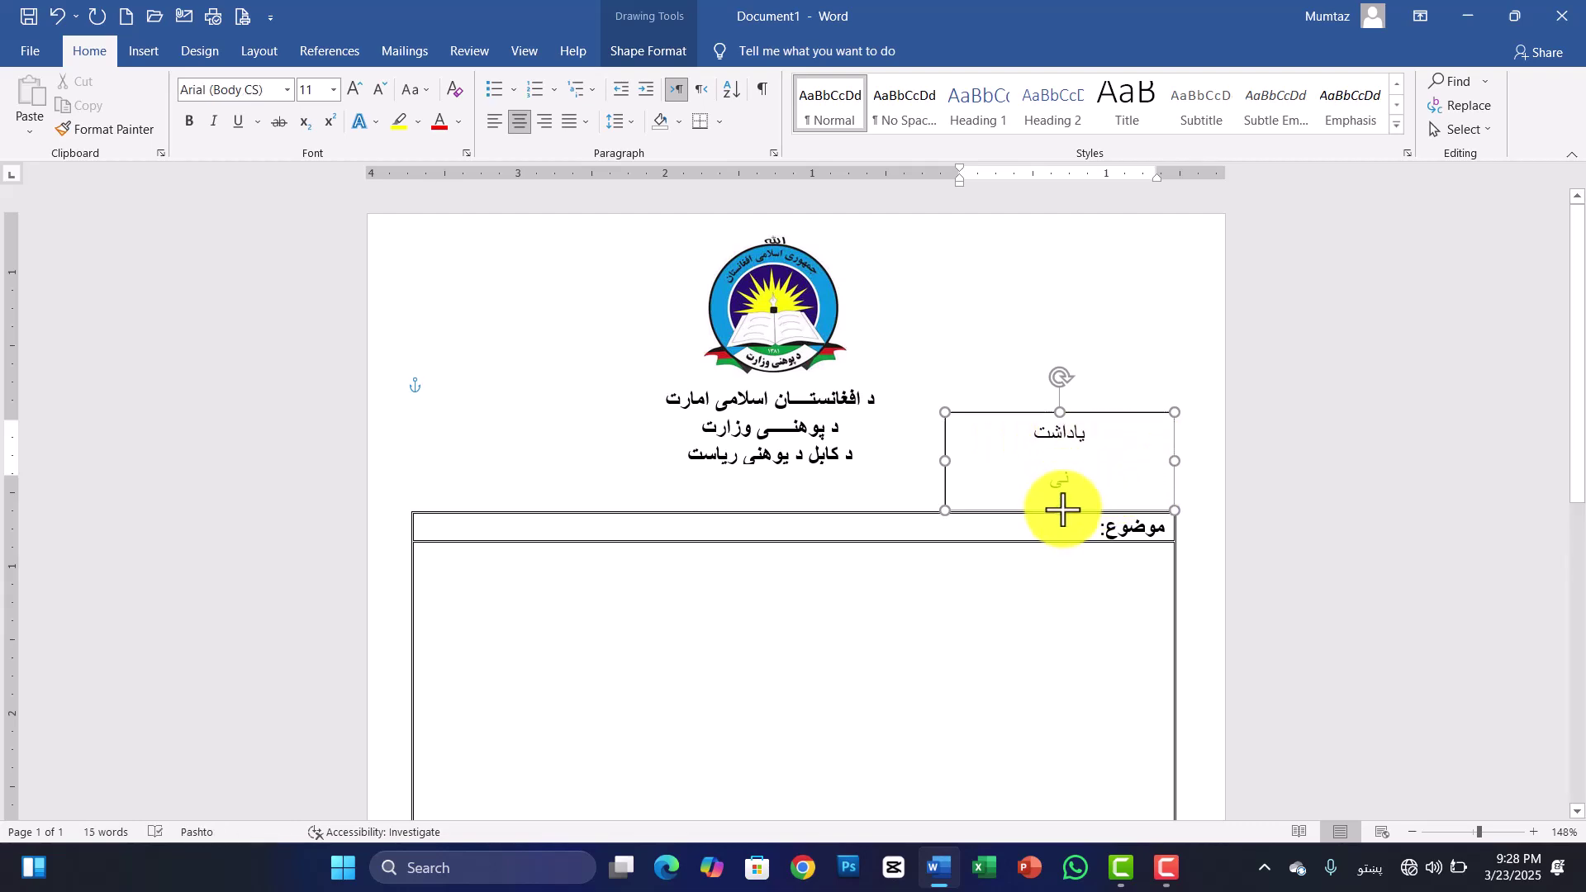
{"action": "left_click", "coordinate": [1053, 482]}
{"action": "type", "text": "نمبر"}
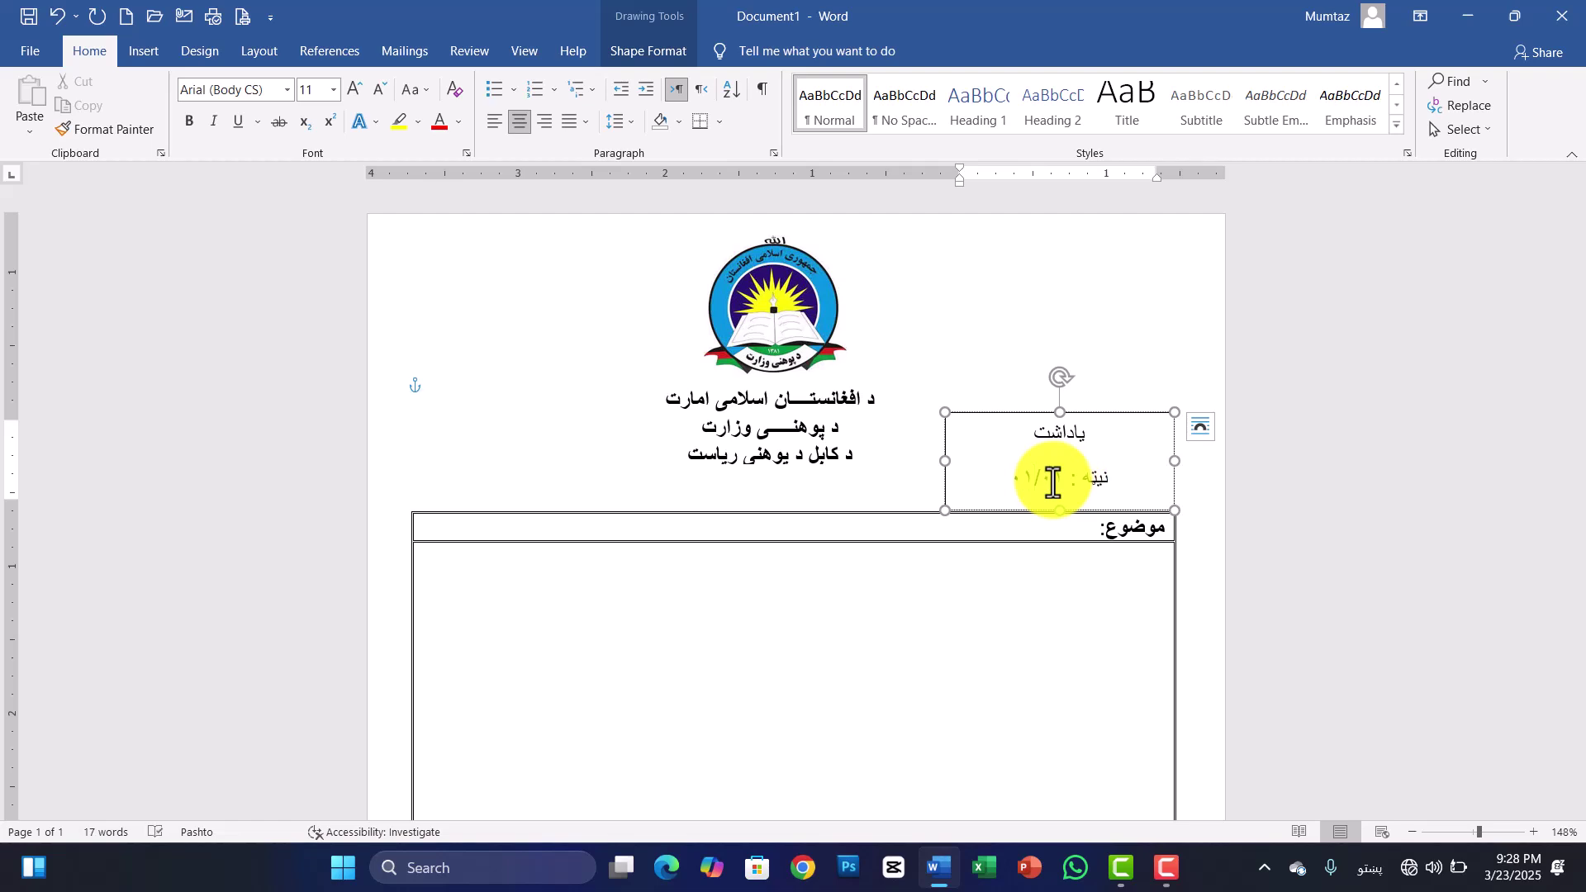
{"action": "type", "text": "۱۴۰۴/"}
Make both lines of the date text box bold and resize the box to about 0.66" high, just above the table
{"action": "key", "text": "ctrl+a"}
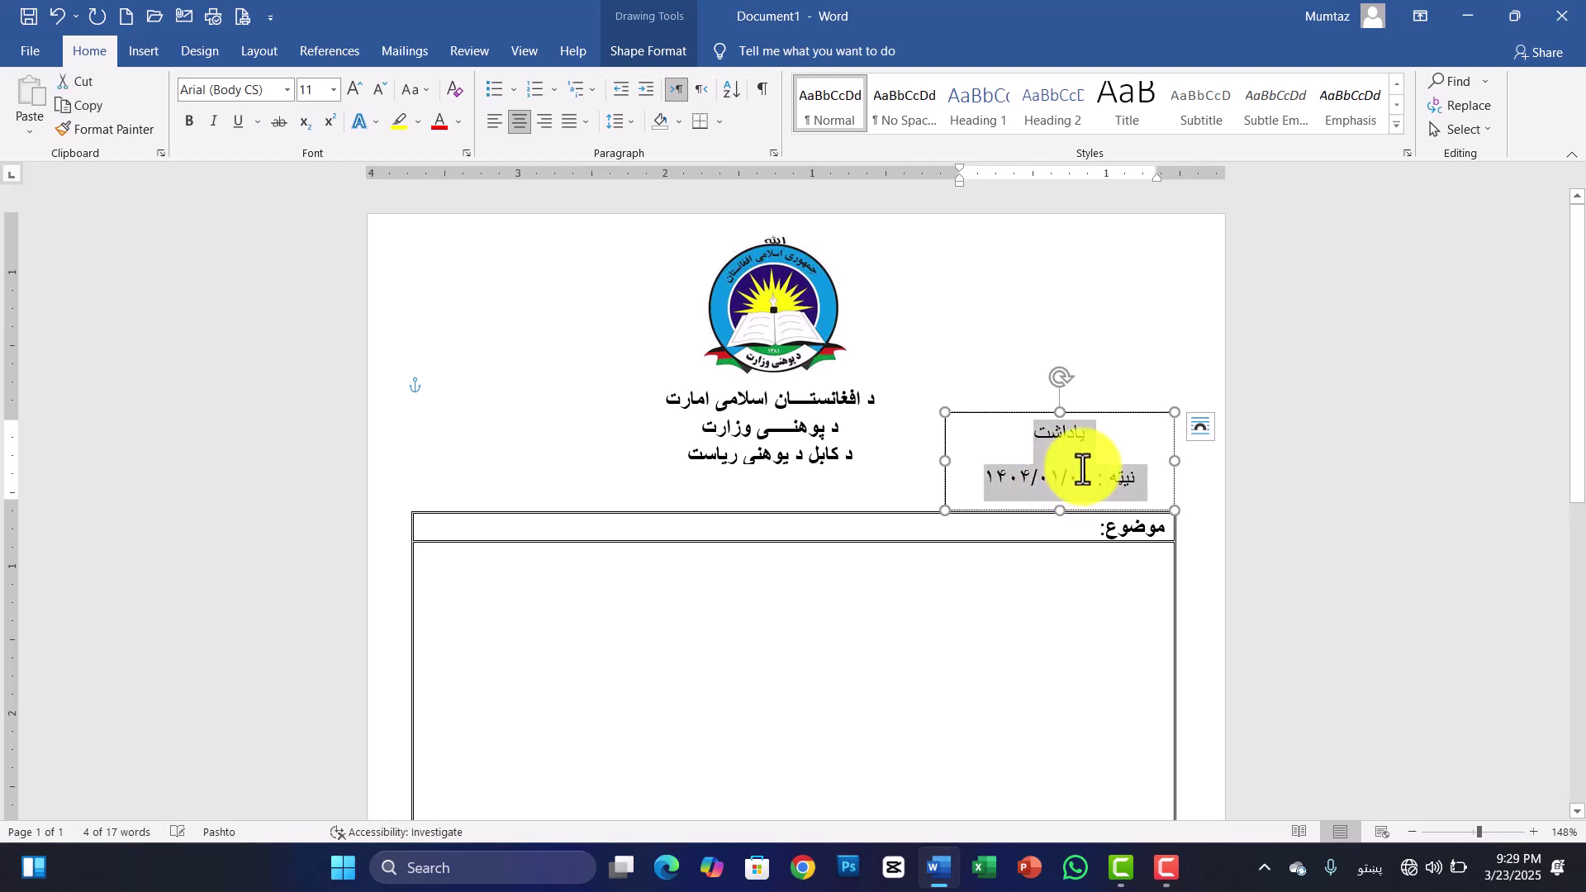
{"action": "key", "text": "ctrl+b"}
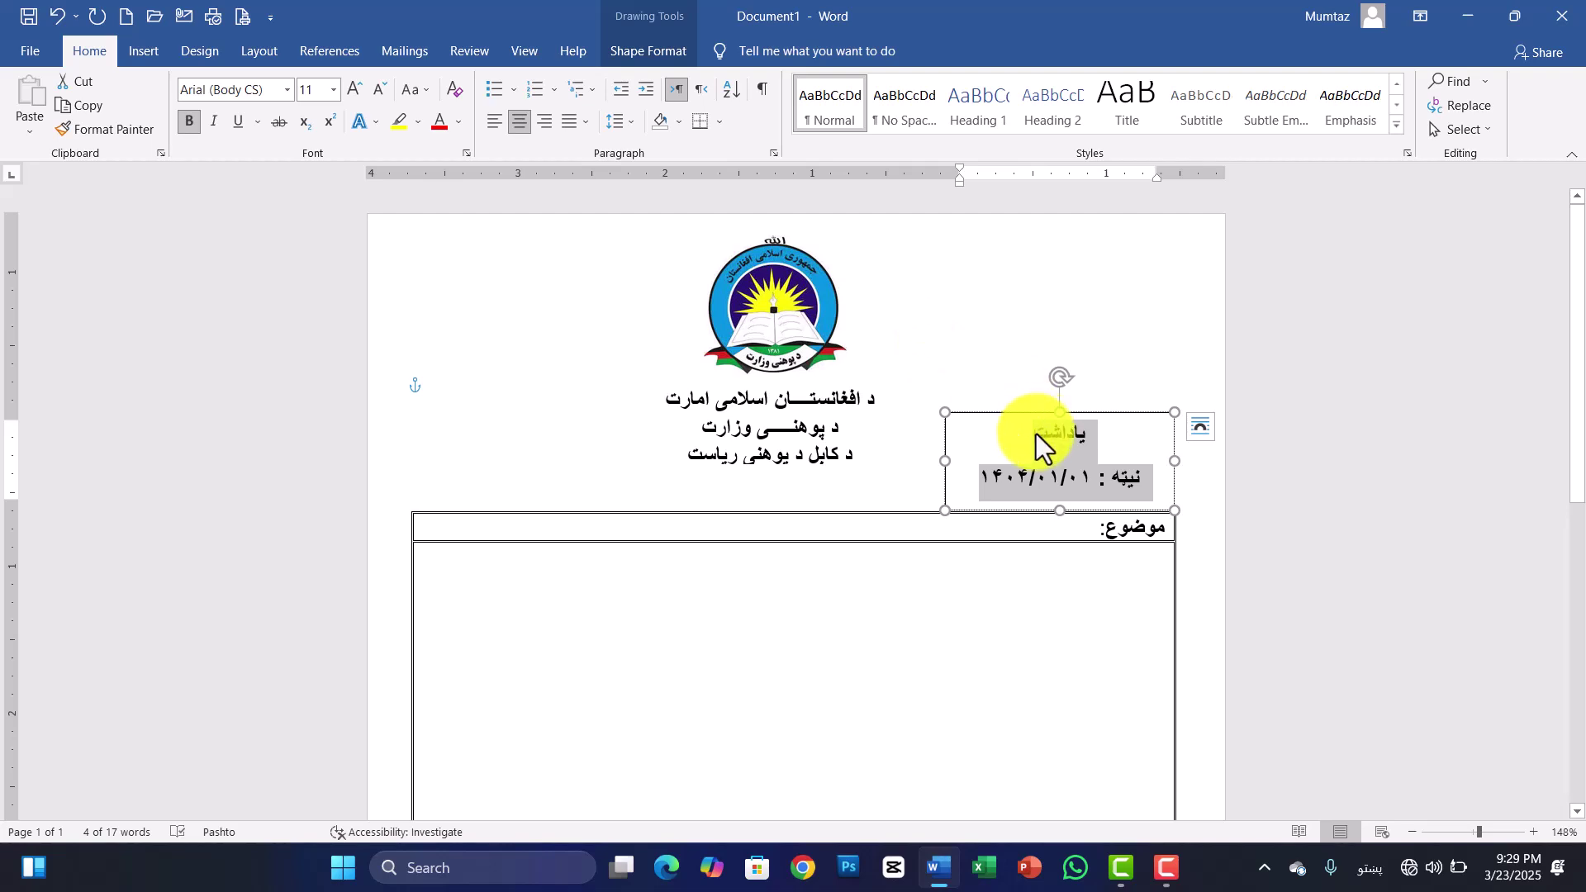
{"action": "left_click_drag", "start_coordinate": [1059, 413], "coordinate": [1061, 400]}
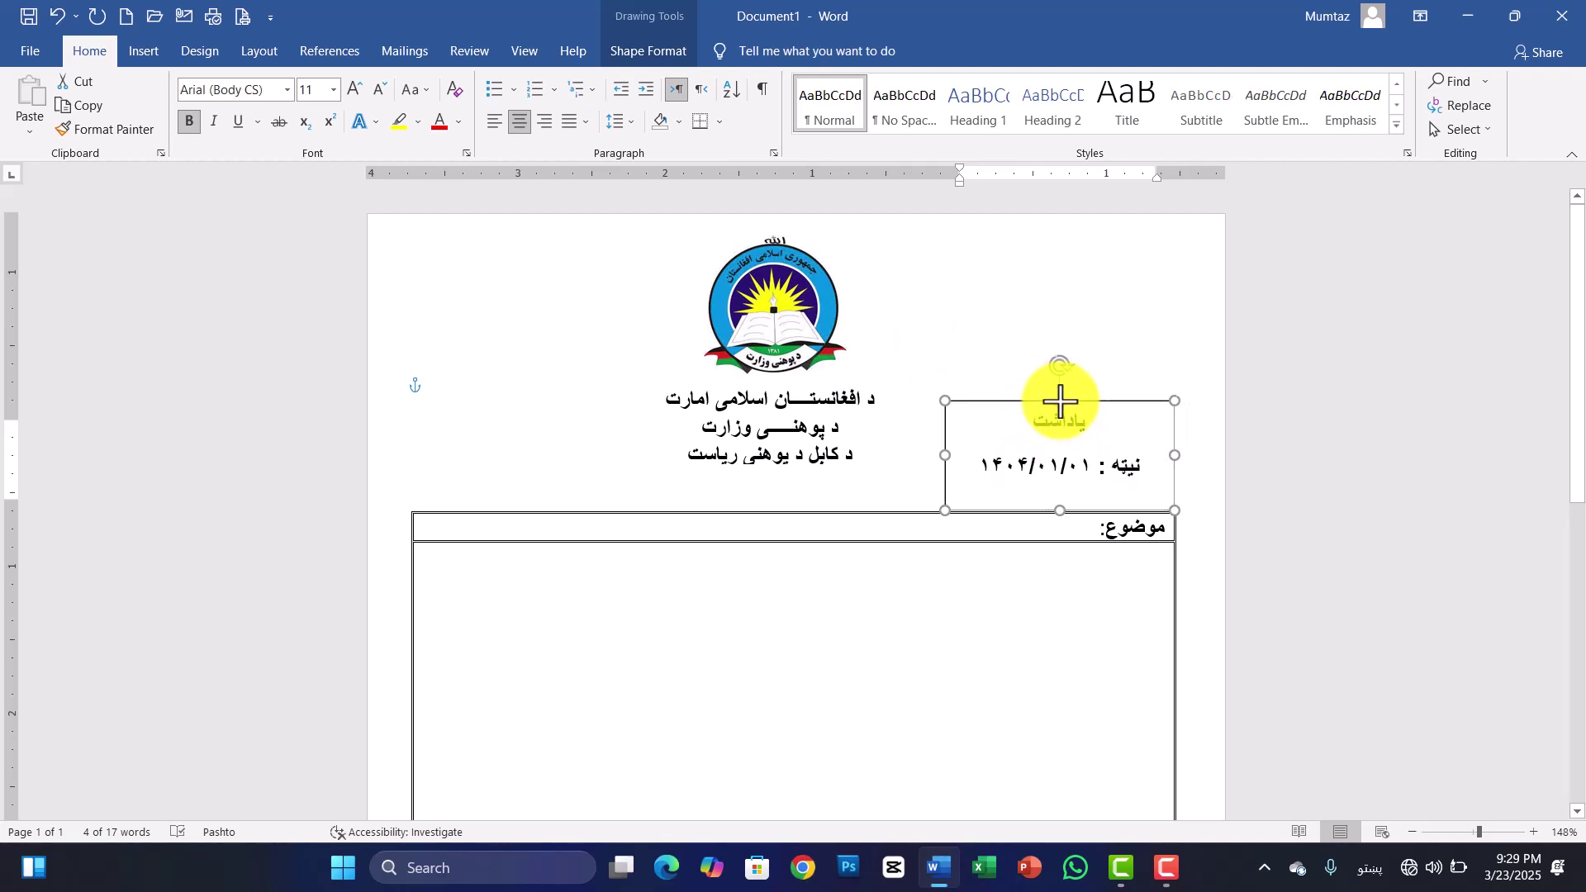
{"action": "left_click_drag", "start_coordinate": [1061, 512], "coordinate": [1060, 499]}
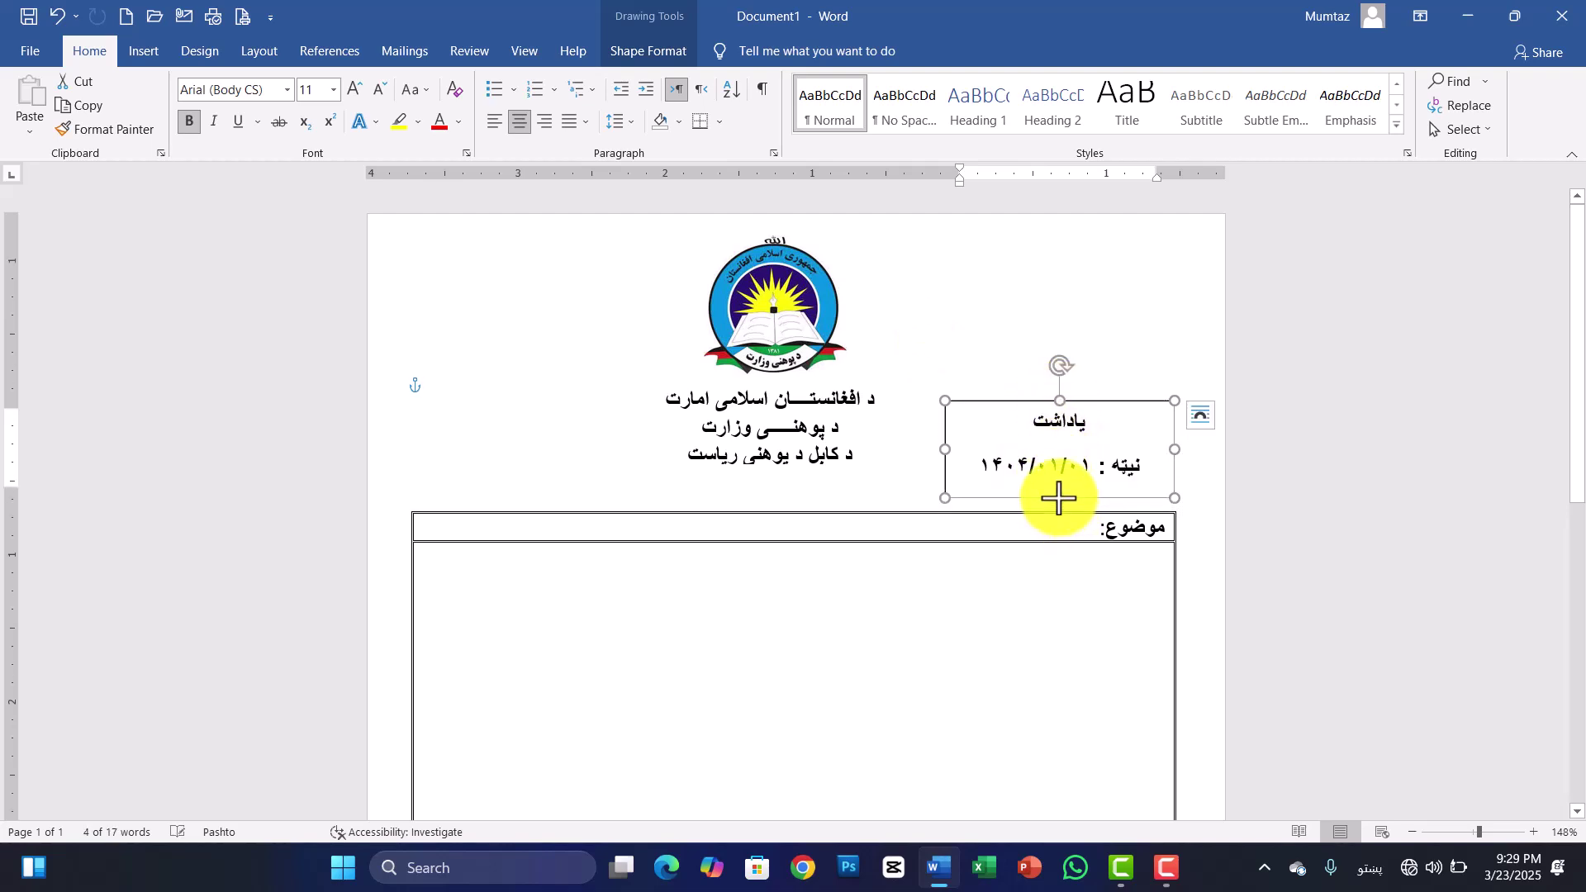
Remove the outline from the date text box
{"action": "left_click", "coordinate": [647, 53]}
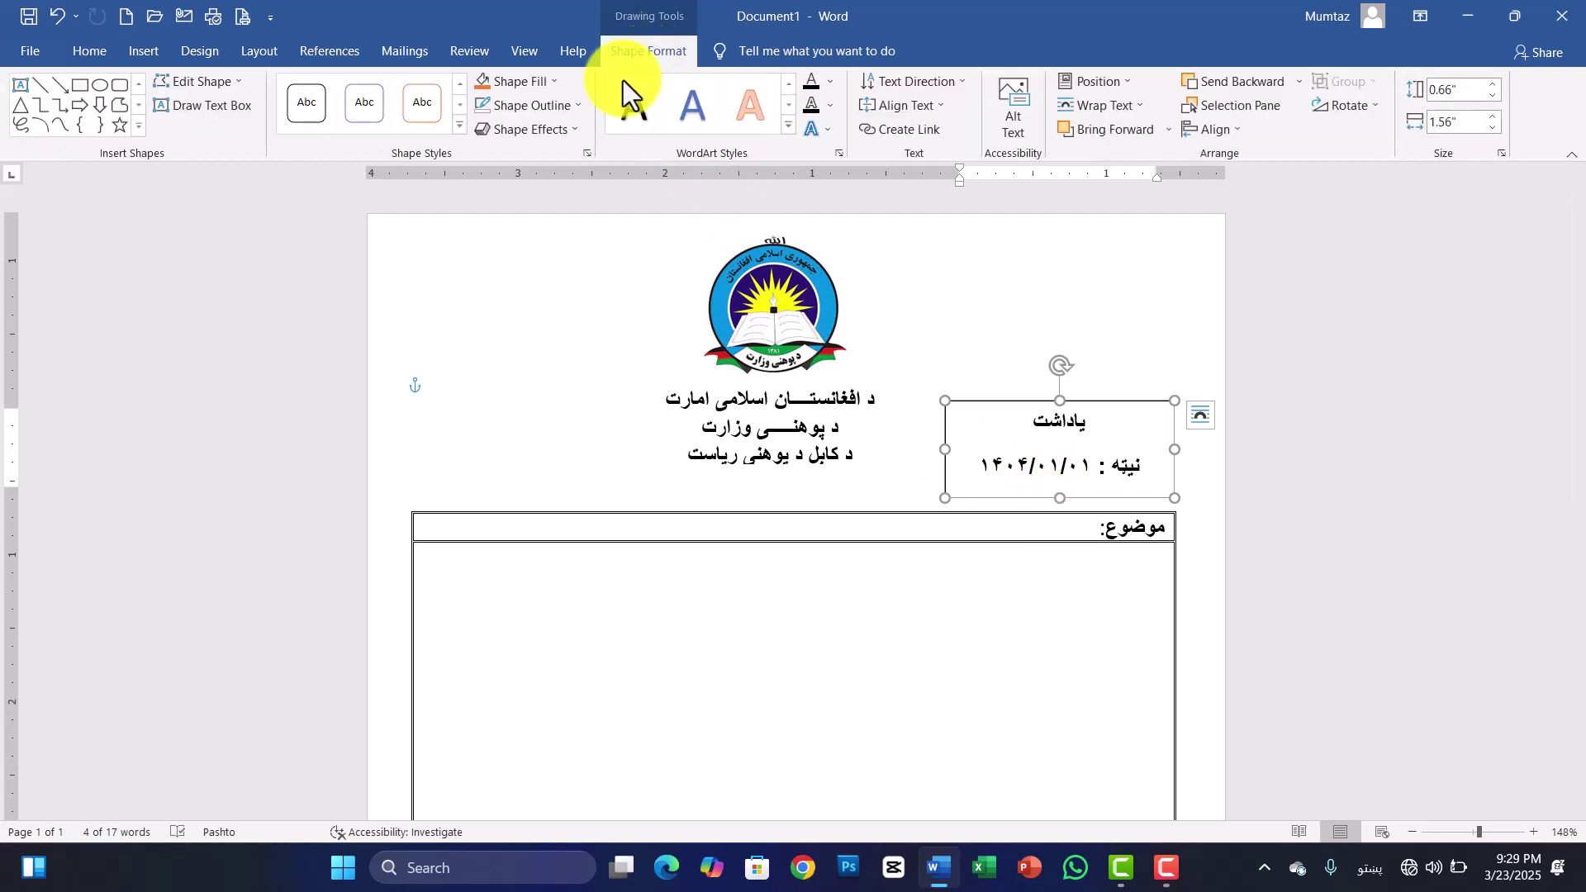
{"action": "left_click", "coordinate": [579, 104]}
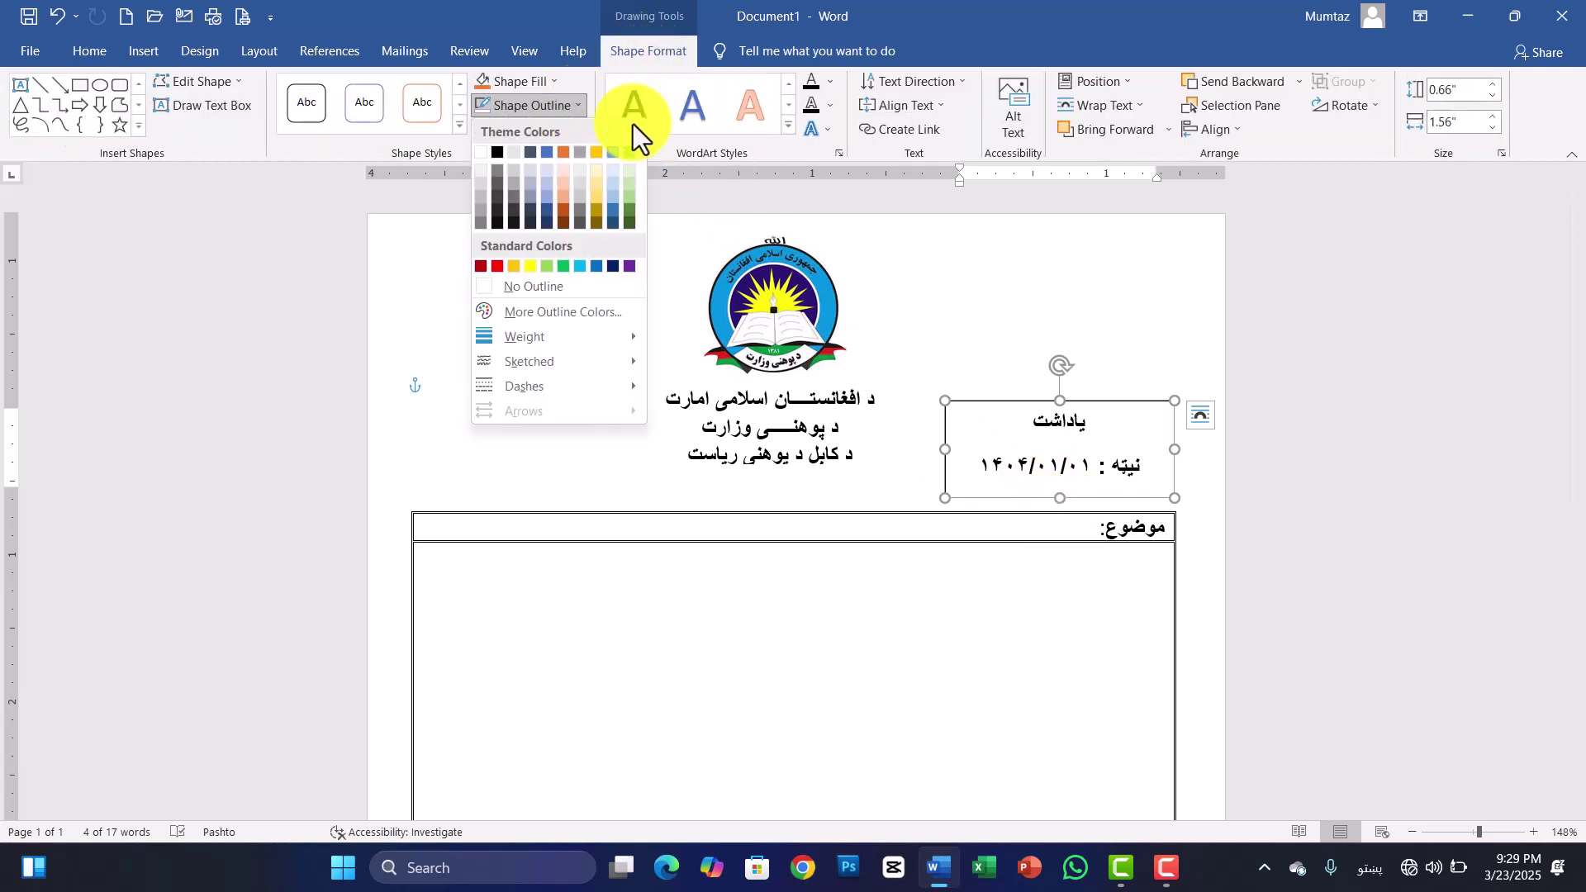
{"action": "left_click", "coordinate": [514, 290]}
{"action": "left_click", "coordinate": [909, 634]}
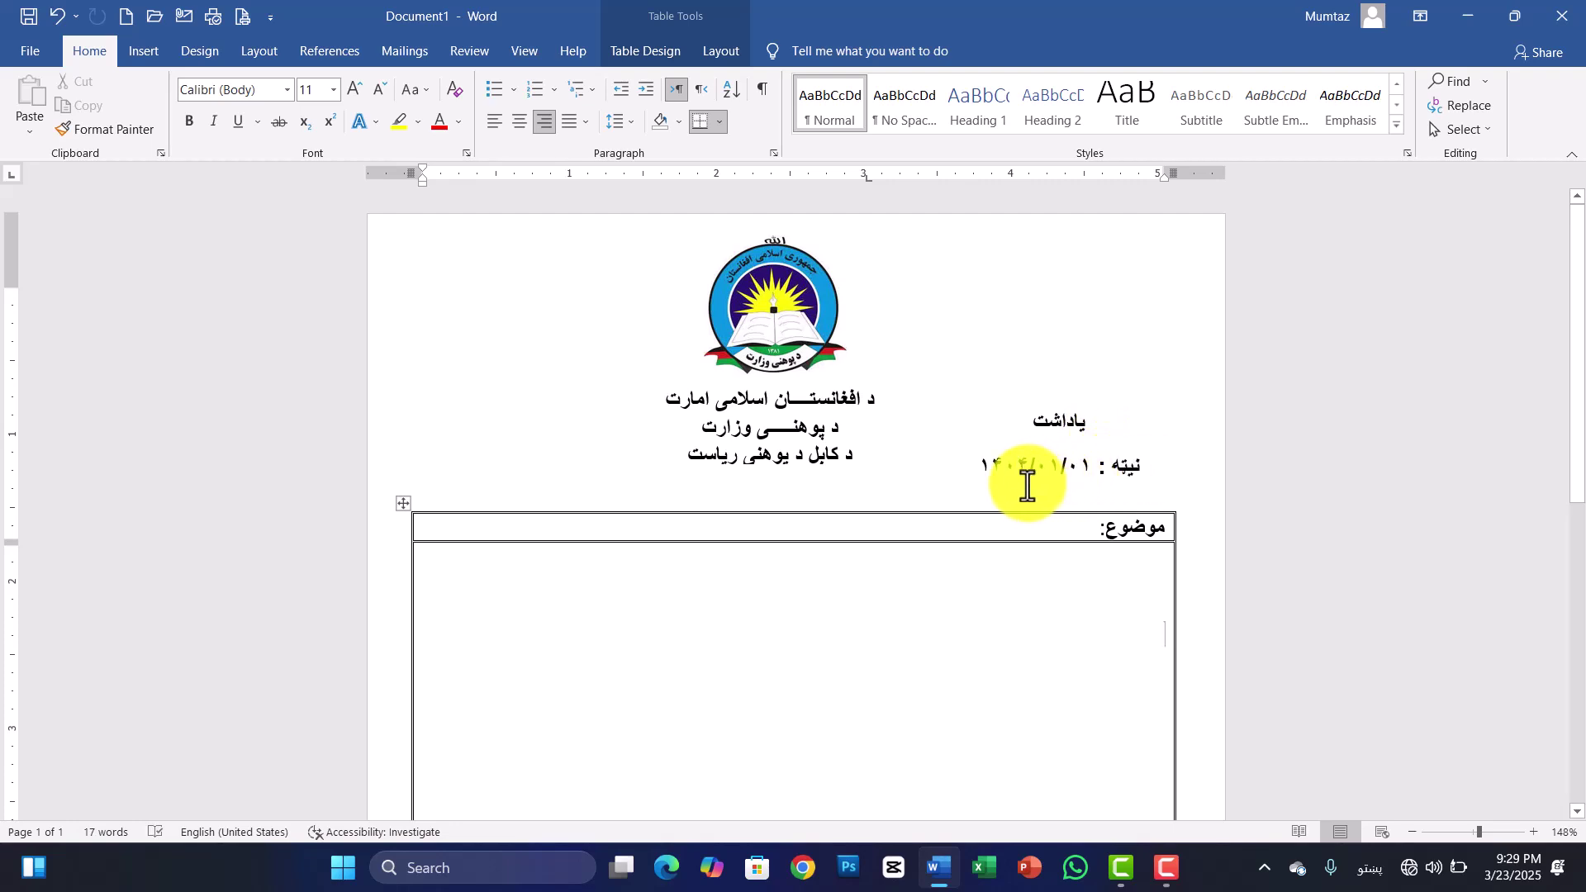
Enter the subject "د کابل ولایت په ښوونځیو کی د درسی کتابونو د نشتون په هلکه:" after the "موضوع:" label
{"action": "left_click", "coordinate": [1059, 538]}
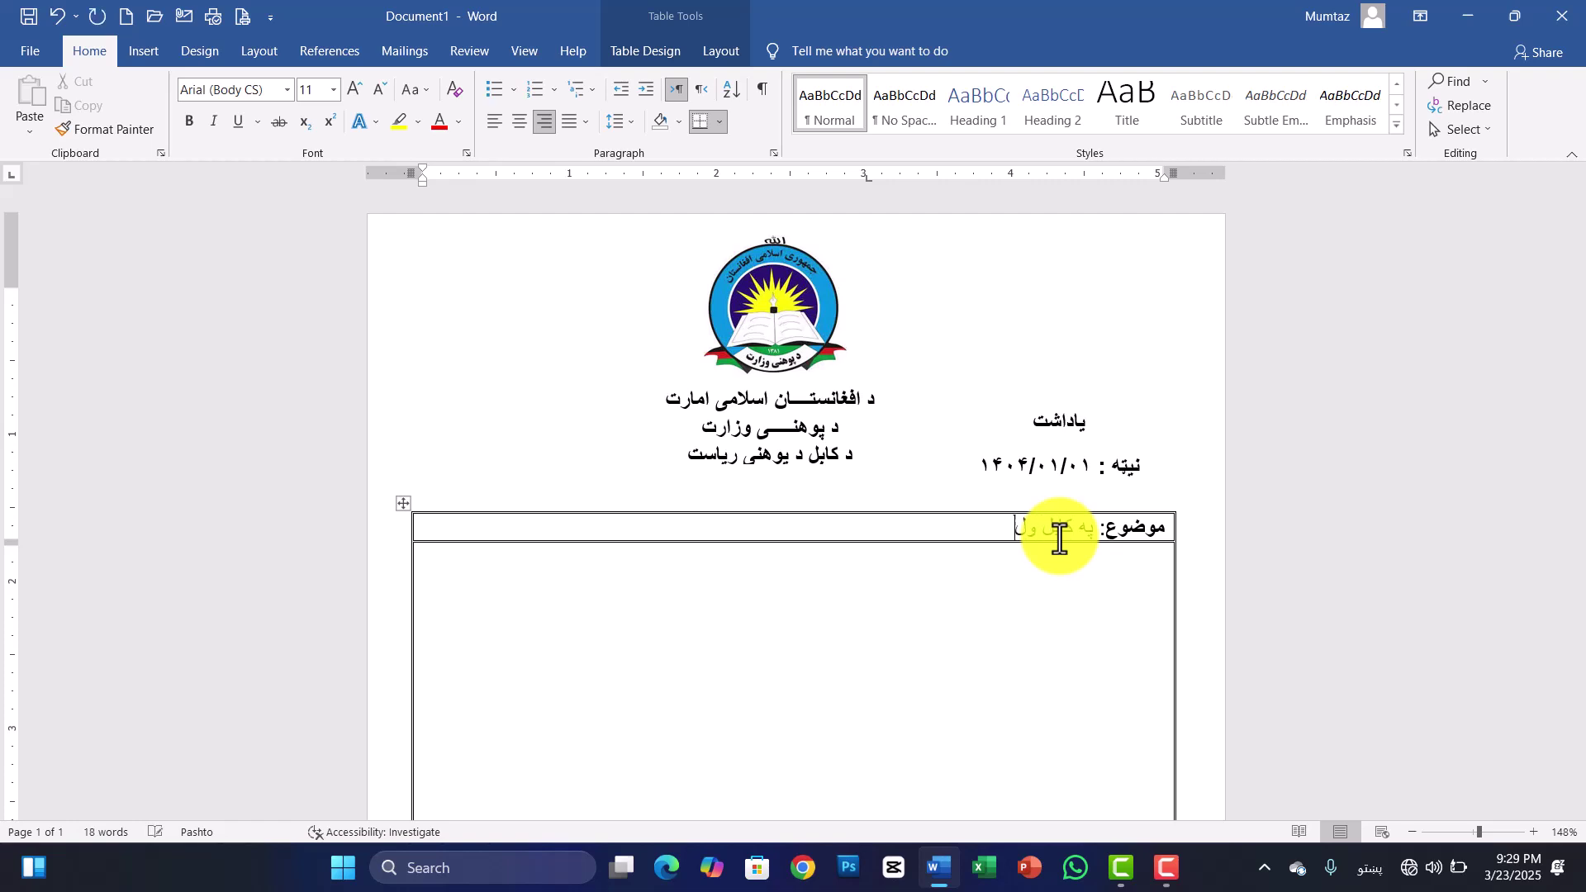
{"action": "type", "text": "کی"}
{"action": "key", "text": "BackSpace"}
{"action": "key", "text": "BackSpace"}
{"action": "key", "text": "BackSpace"}
{"action": "key", "text": "BackSpace"}
{"action": "key", "text": "BackSpace"}
{"action": "key", "text": "BackSpace"}
{"action": "key", "text": "BackSpace"}
{"action": "key", "text": "BackSpace"}
{"action": "key", "text": "BackSpace"}
{"action": "key", "text": "BackSpace"}
{"action": "key", "text": "BackSpace"}
{"action": "key", "text": "BackSpace"}
{"action": "key", "text": "BackSpace"}
{"action": "key", "text": "BackSpace"}
{"action": "type", "text": "د کابل ولایت په ښوونځیو"}
{"action": "key", "text": "BackSpace"}
{"action": "key", "text": "BackSpace"}
{"action": "key", "text": "BackSpace"}
{"action": "type", "text": "ځیو کی د کا"}
{"action": "key", "text": "BackSpace"}
{"action": "key", "text": "BackSpace"}
{"action": "key", "text": "BackSpace"}
{"action": "type", "text": "درسی کت"}
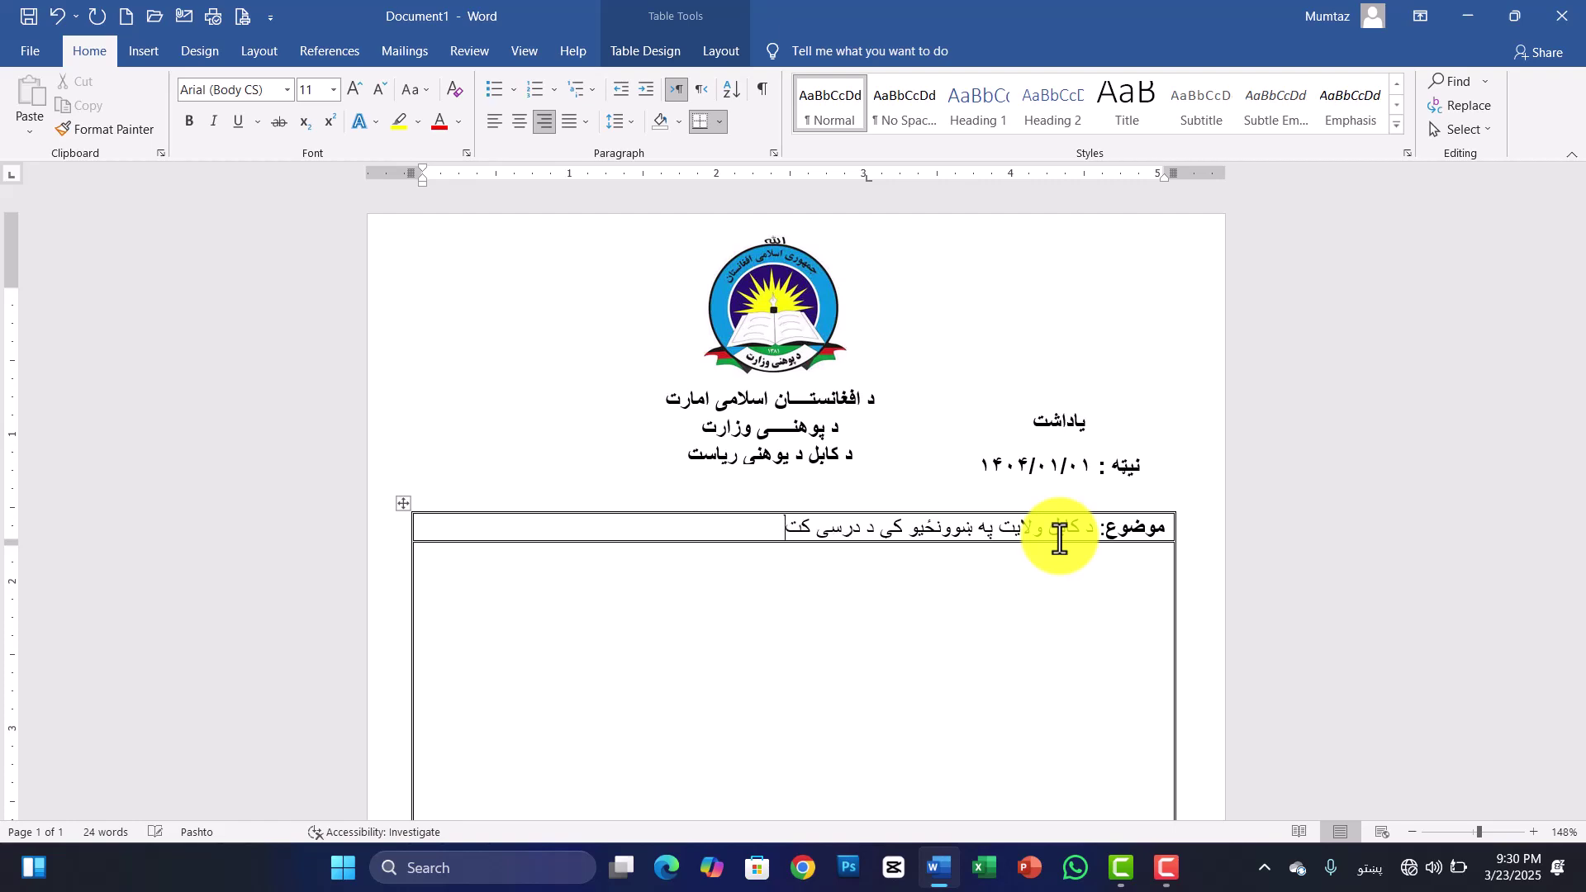
{"action": "type", "text": "ابونو د نشتون په هلکه!"}
{"action": "key", "text": "BackSpace"}
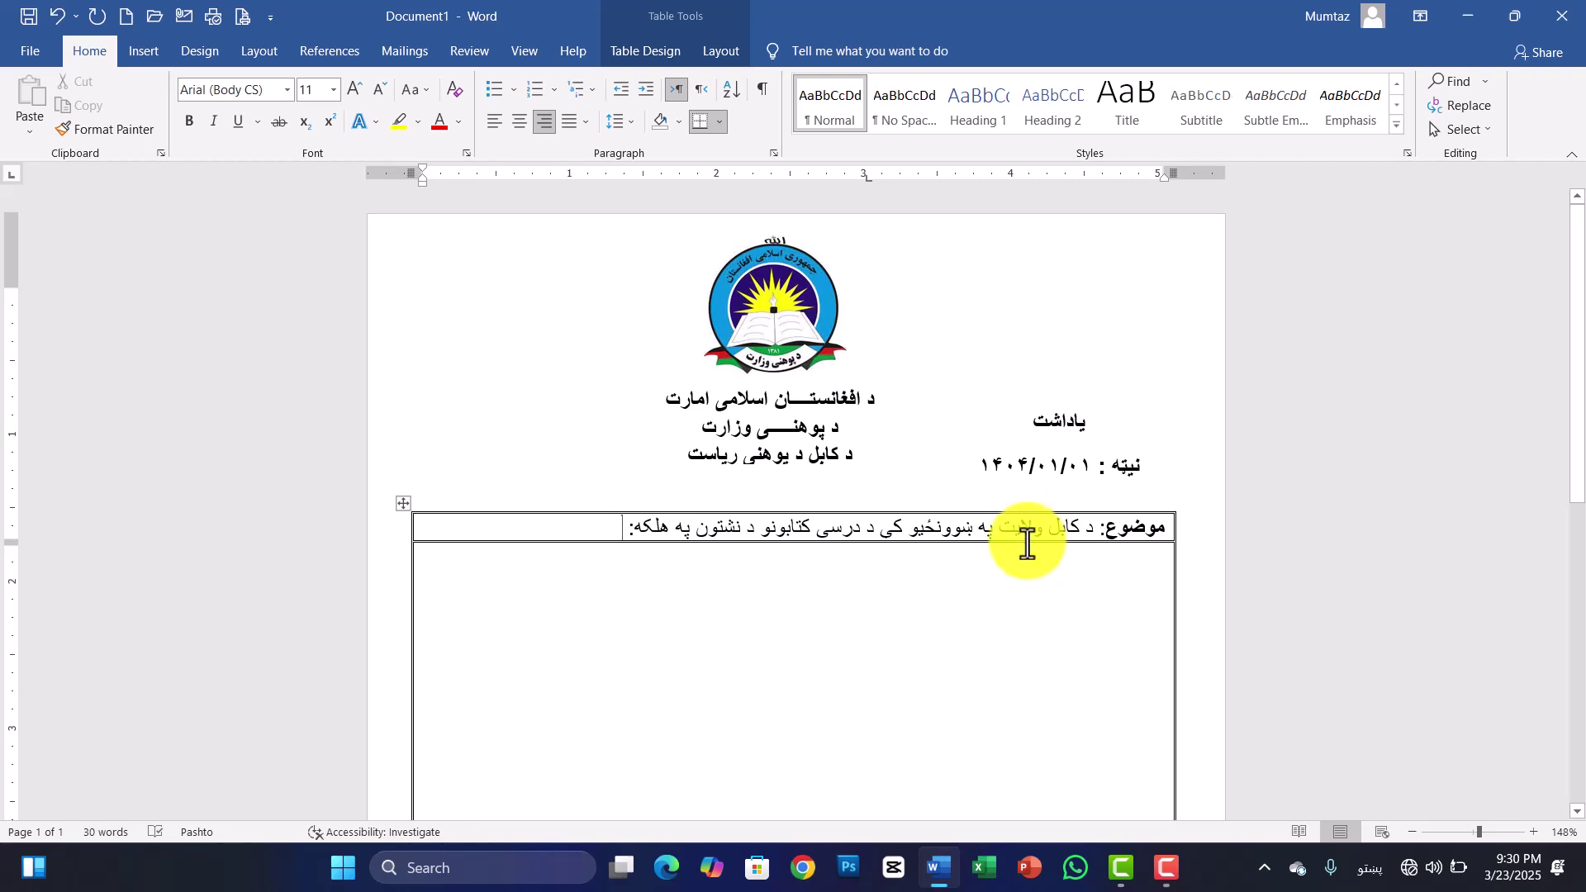
Increase the subject row's height to about 0.39" and center its text horizontally and vertically in the cell
{"action": "left_click_drag", "start_coordinate": [1028, 543], "coordinate": [1016, 569]}
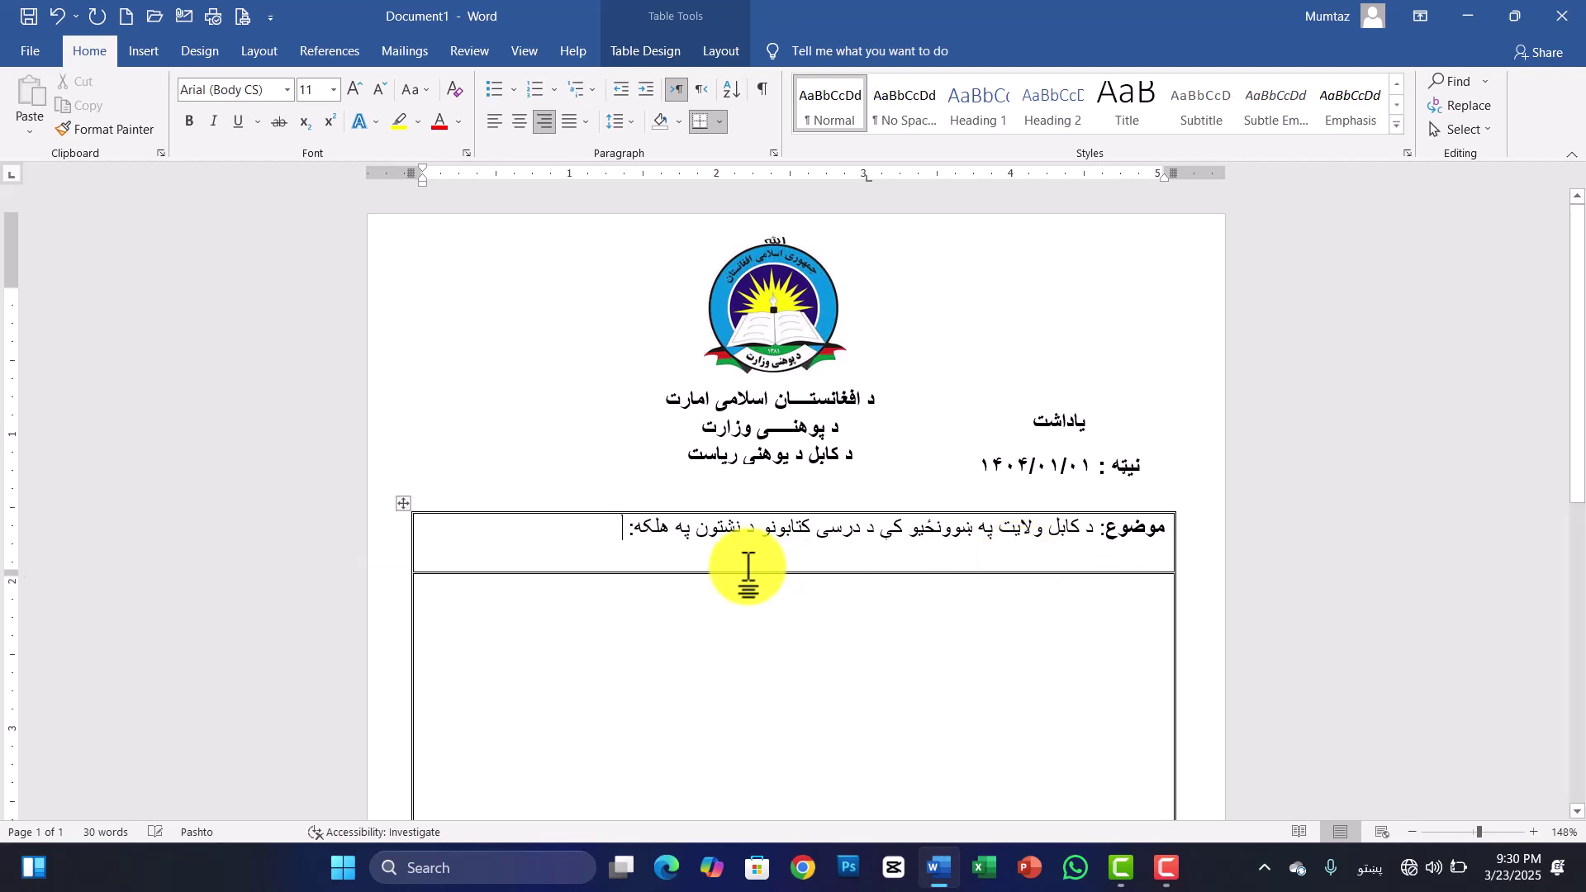
{"action": "key", "text": "ctrl+a"}
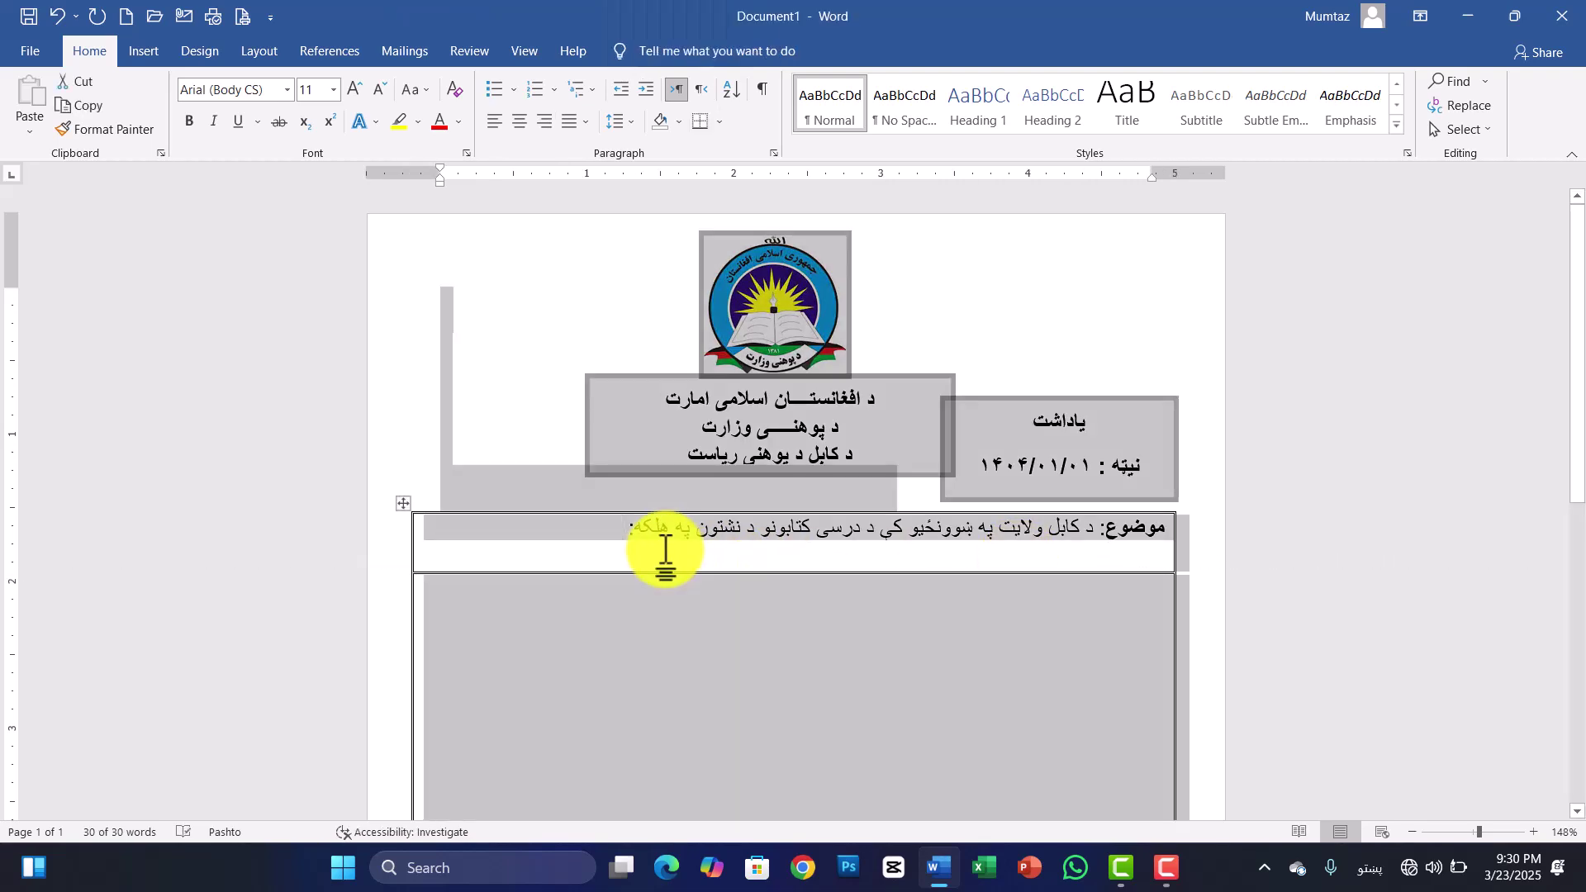
{"action": "left_click", "coordinate": [665, 546]}
{"action": "left_click_drag", "start_coordinate": [637, 537], "coordinate": [1157, 542]}
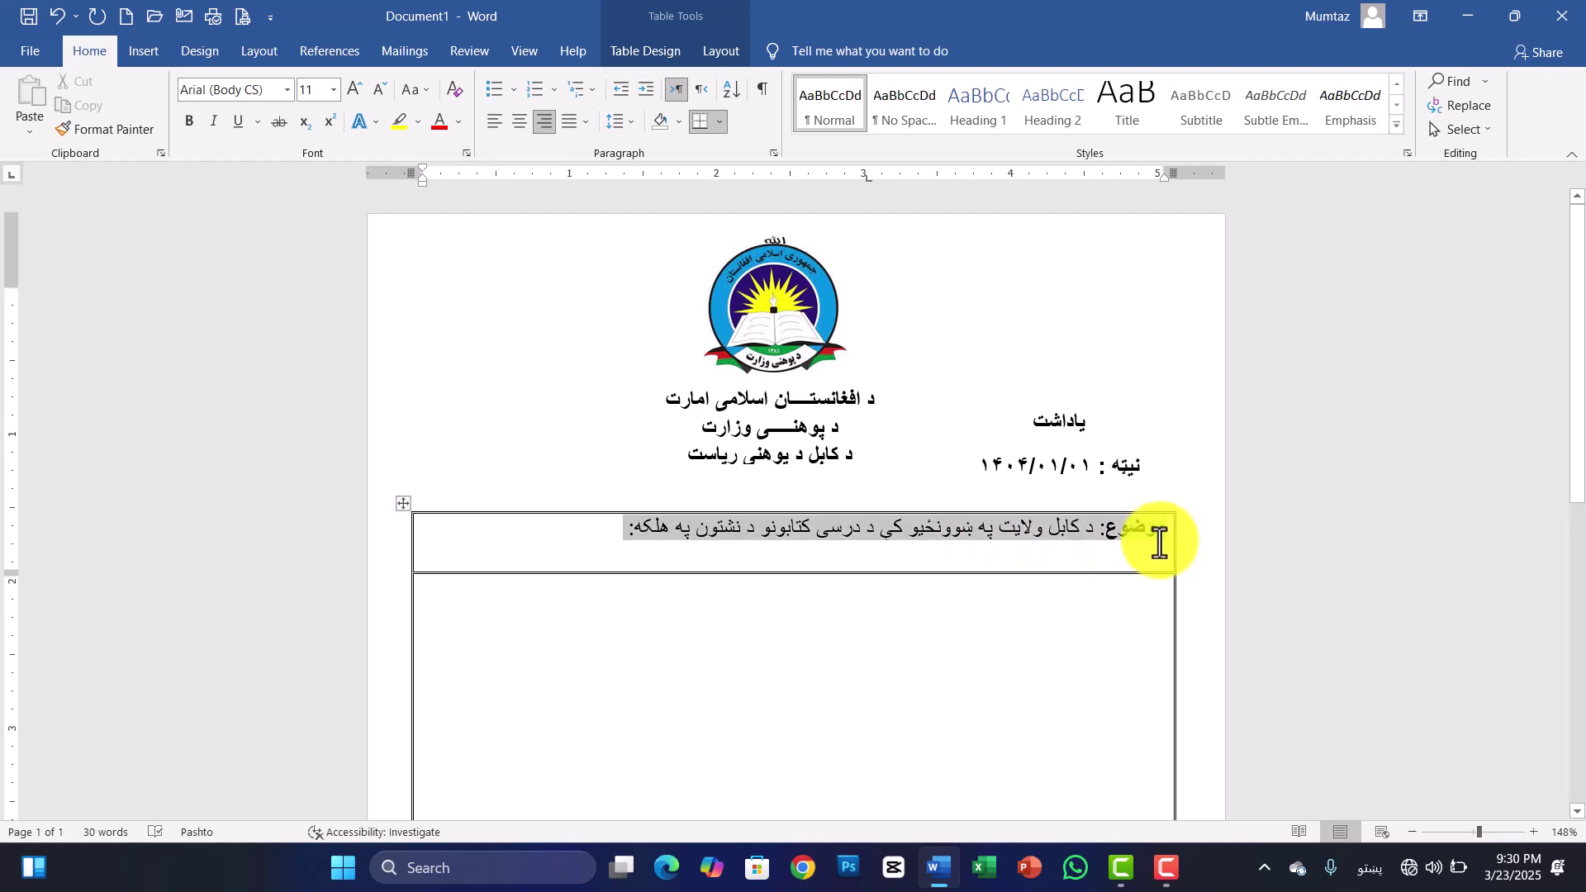
{"action": "left_click", "coordinate": [726, 52]}
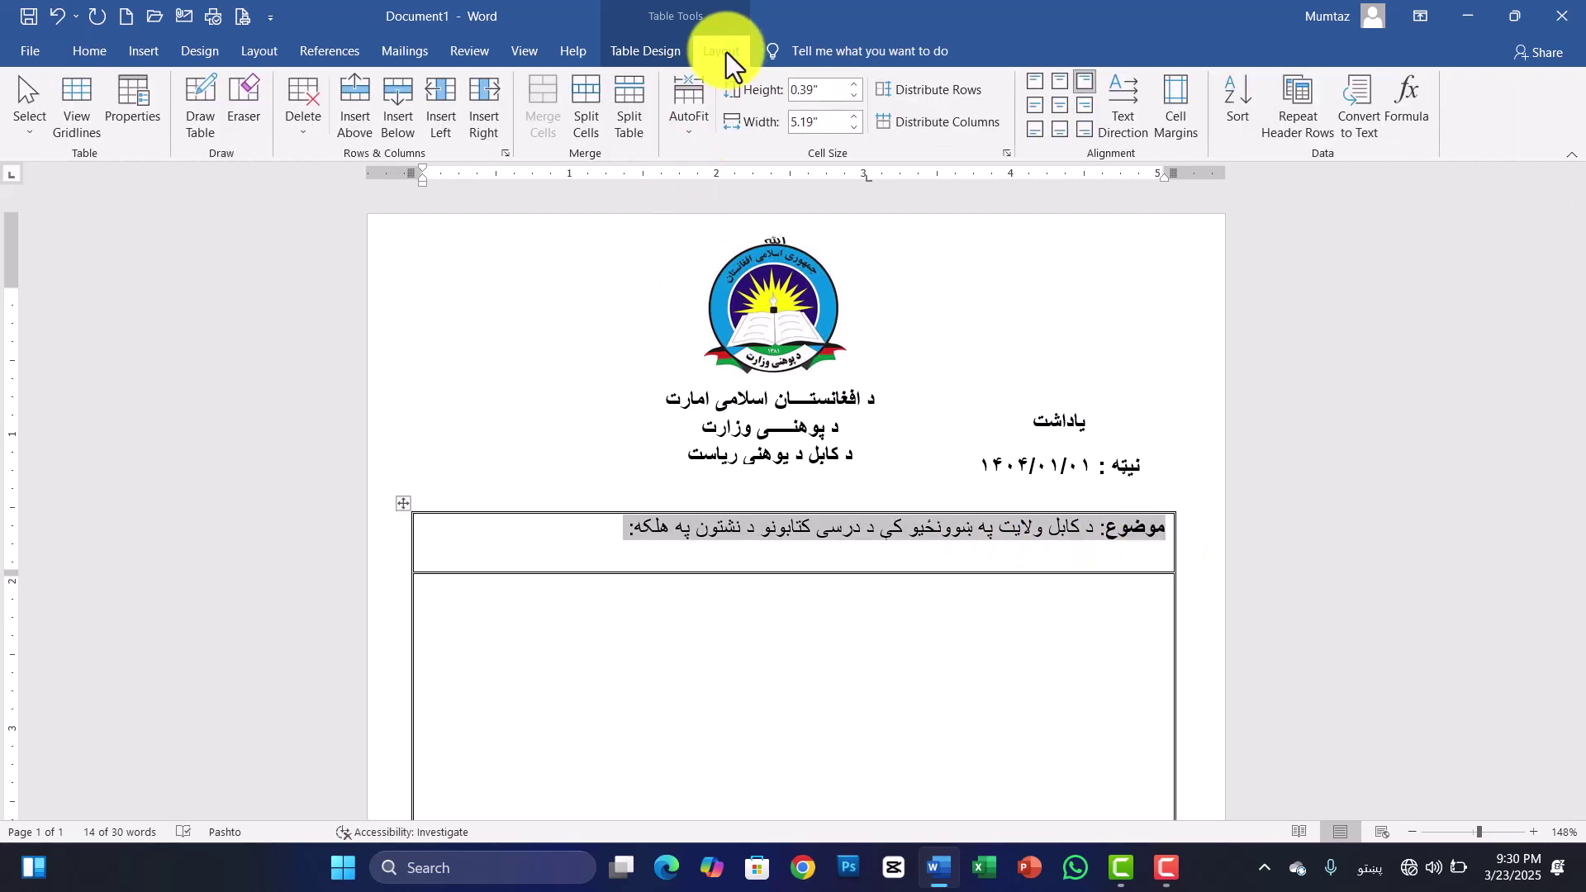
{"action": "left_click", "coordinate": [1063, 114]}
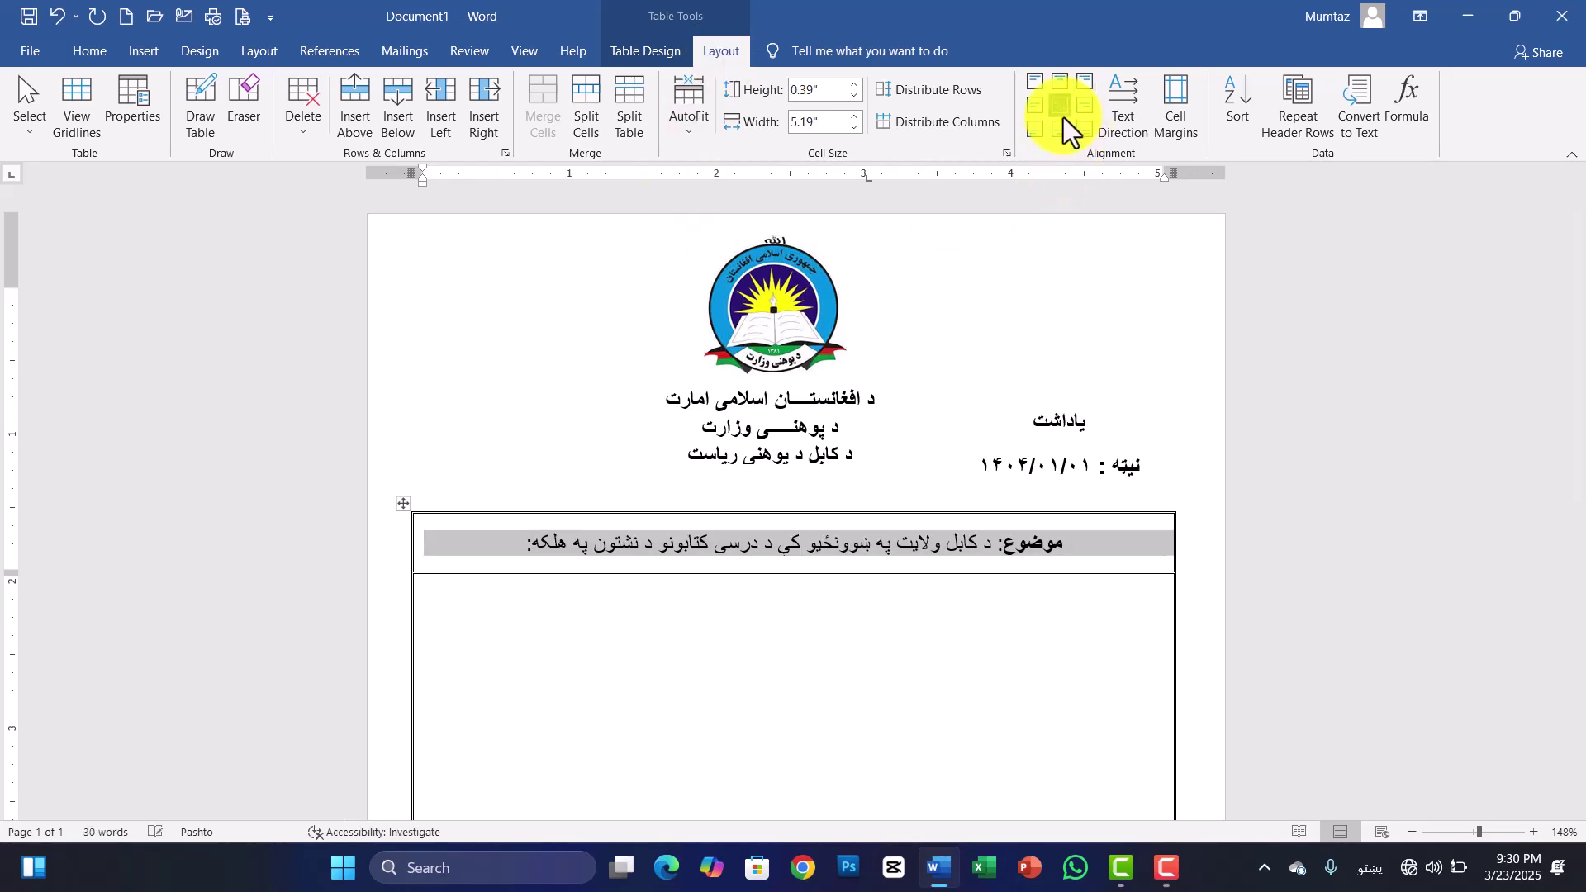
{"action": "left_click", "coordinate": [875, 547]}
Enter the addressee line "د پوهنی وزارت محترم مقام ته!" and the salutation "محترما:" in the table's second row
{"action": "left_click", "coordinate": [846, 658]}
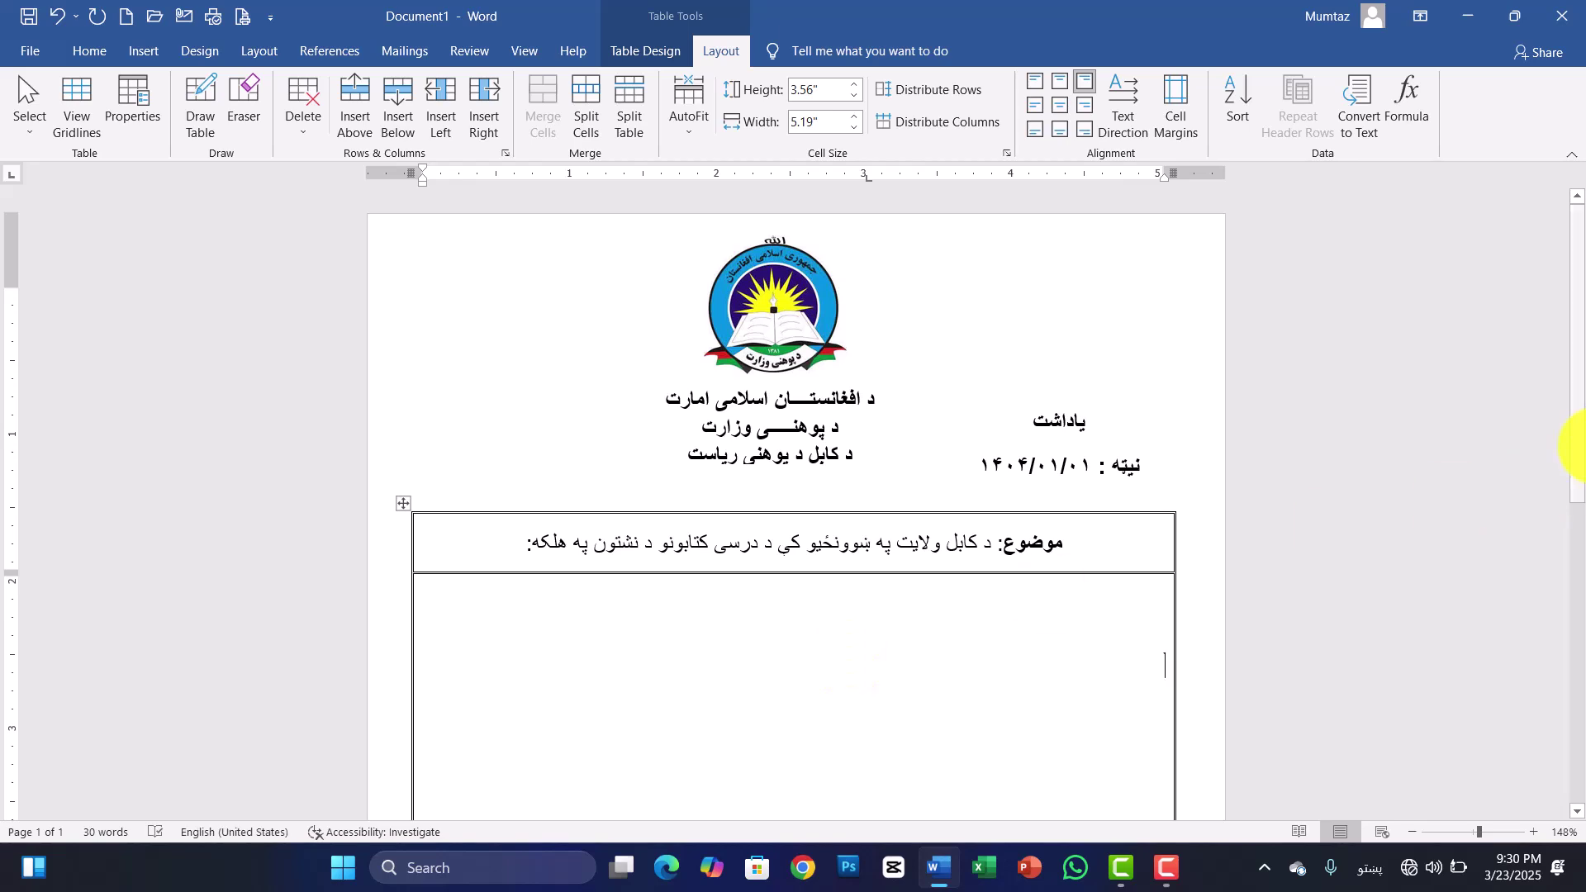
{"action": "scroll", "coordinate": [1561, 443], "scroll_direction": "down", "scroll_amount": 2}
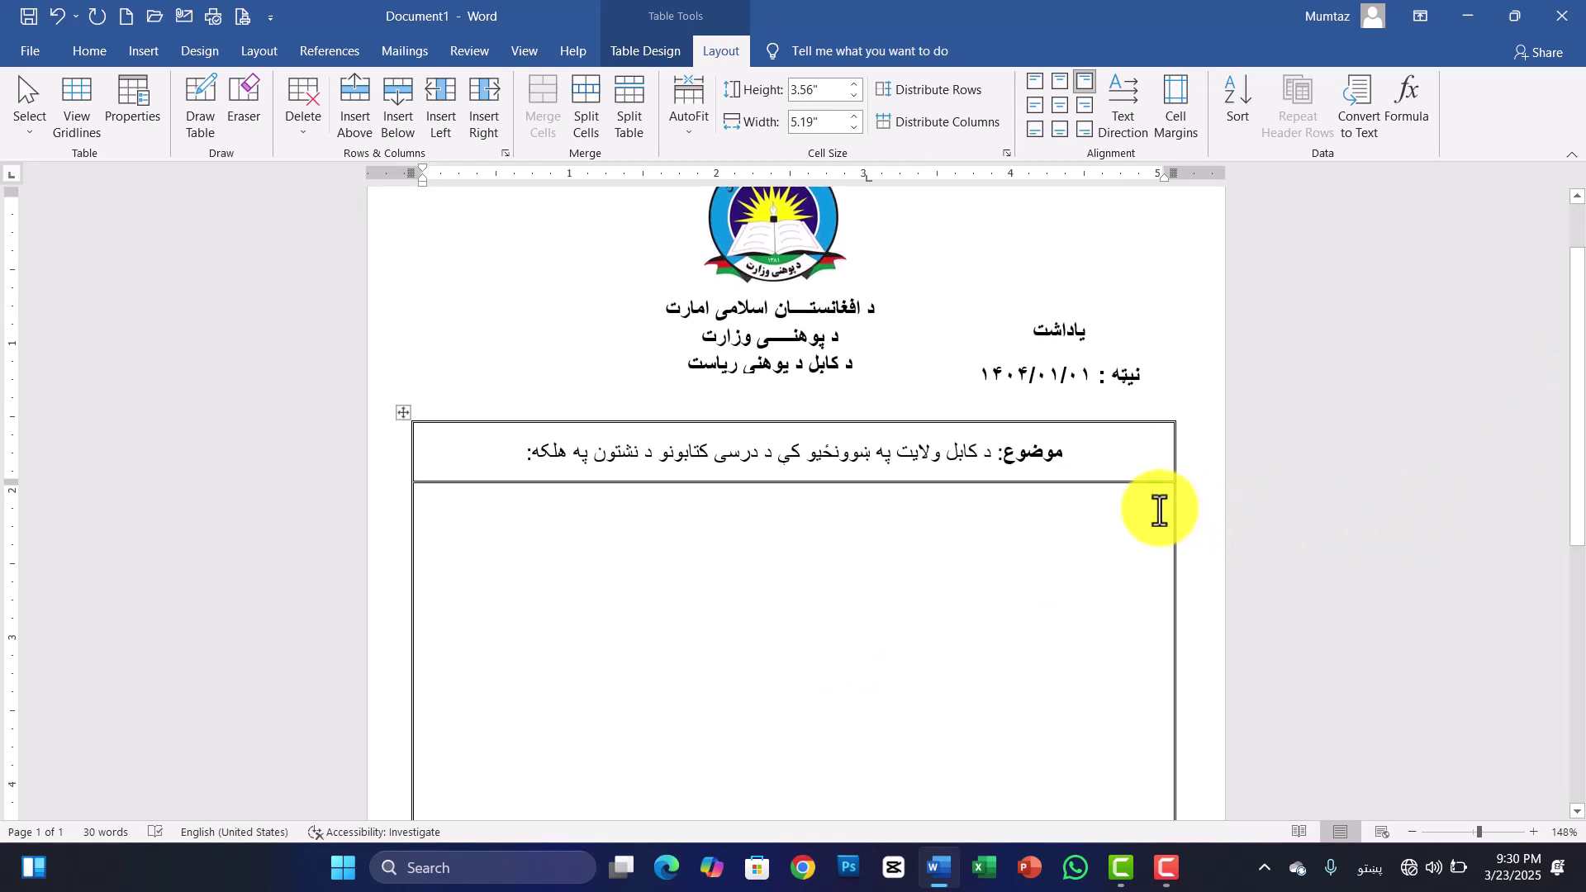
{"action": "key", "text": "Return"}
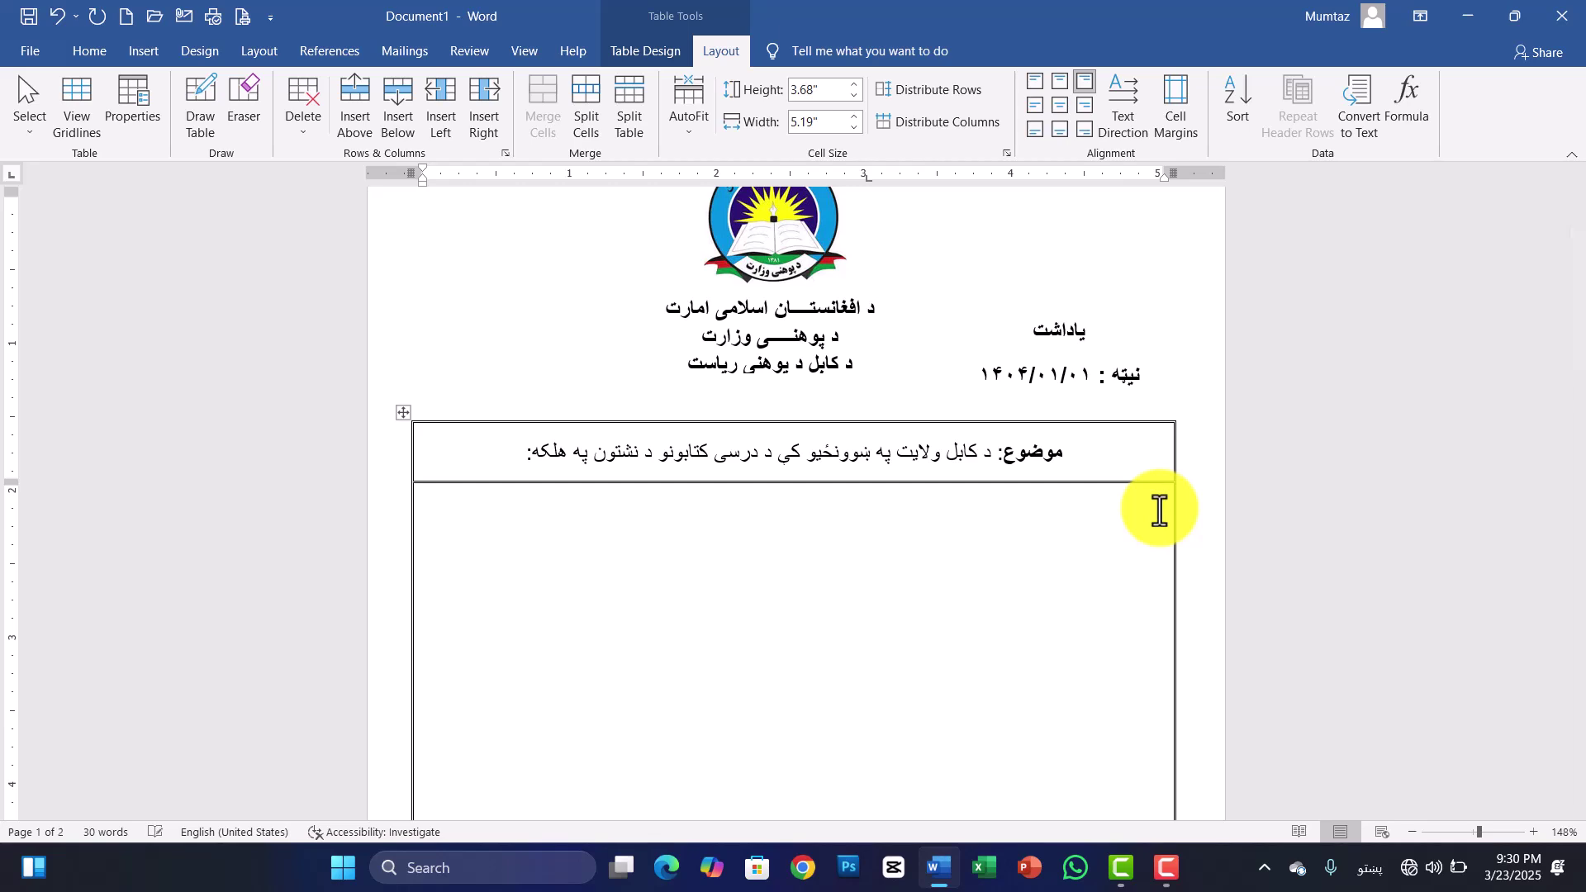
{"action": "type", "text": "پوهنی وزارت محترم "}
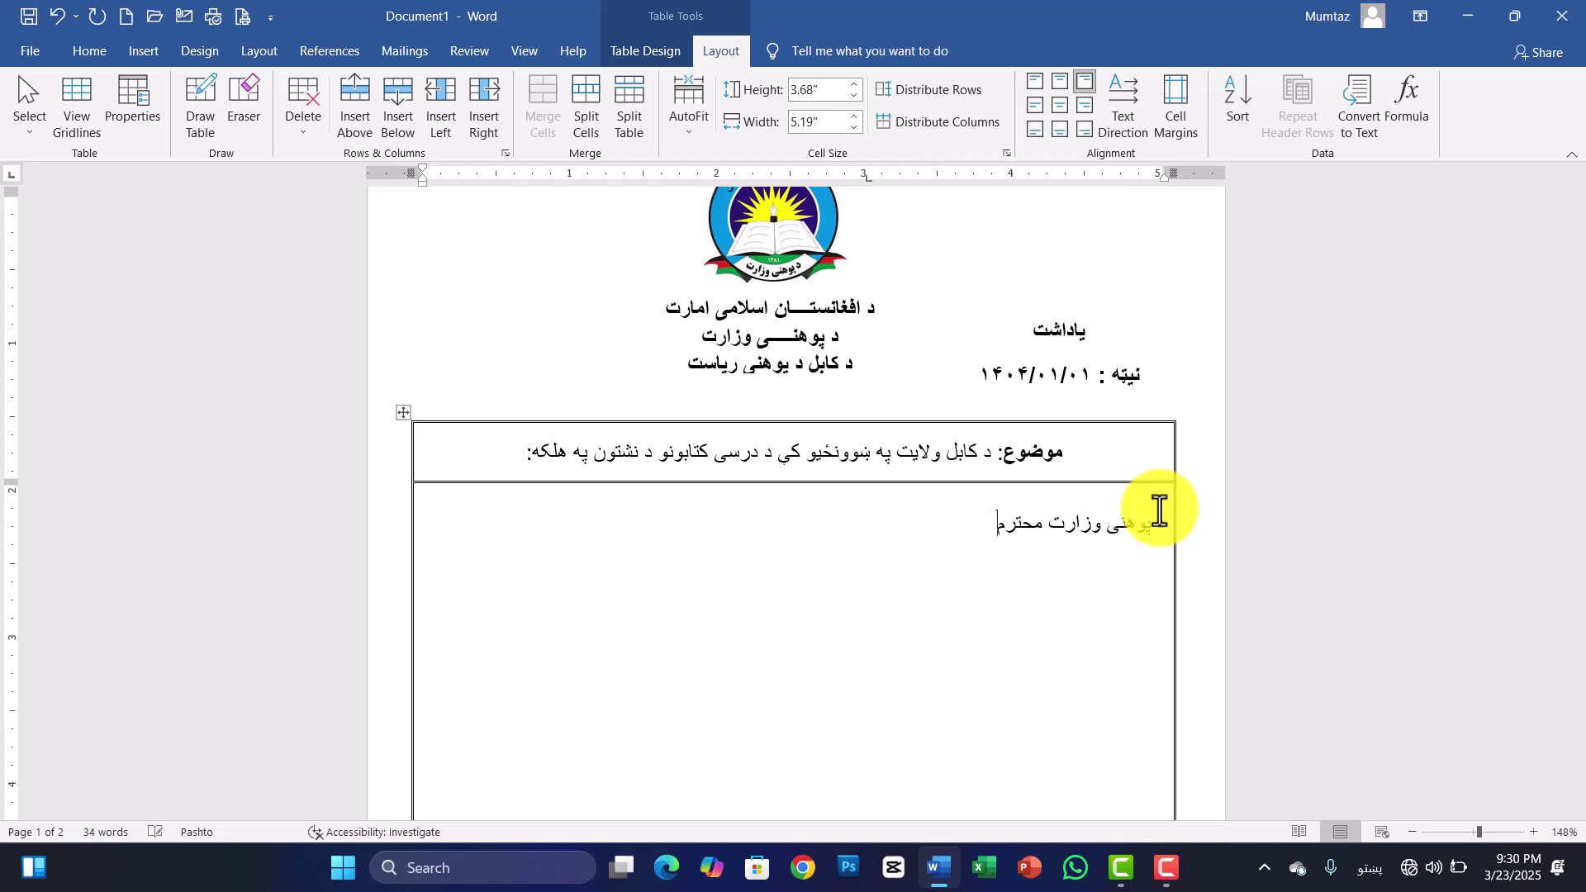
{"action": "type", "text": "مقام ته!"}
{"action": "key", "text": "Return"}
{"action": "type", "text": "محترما:"}
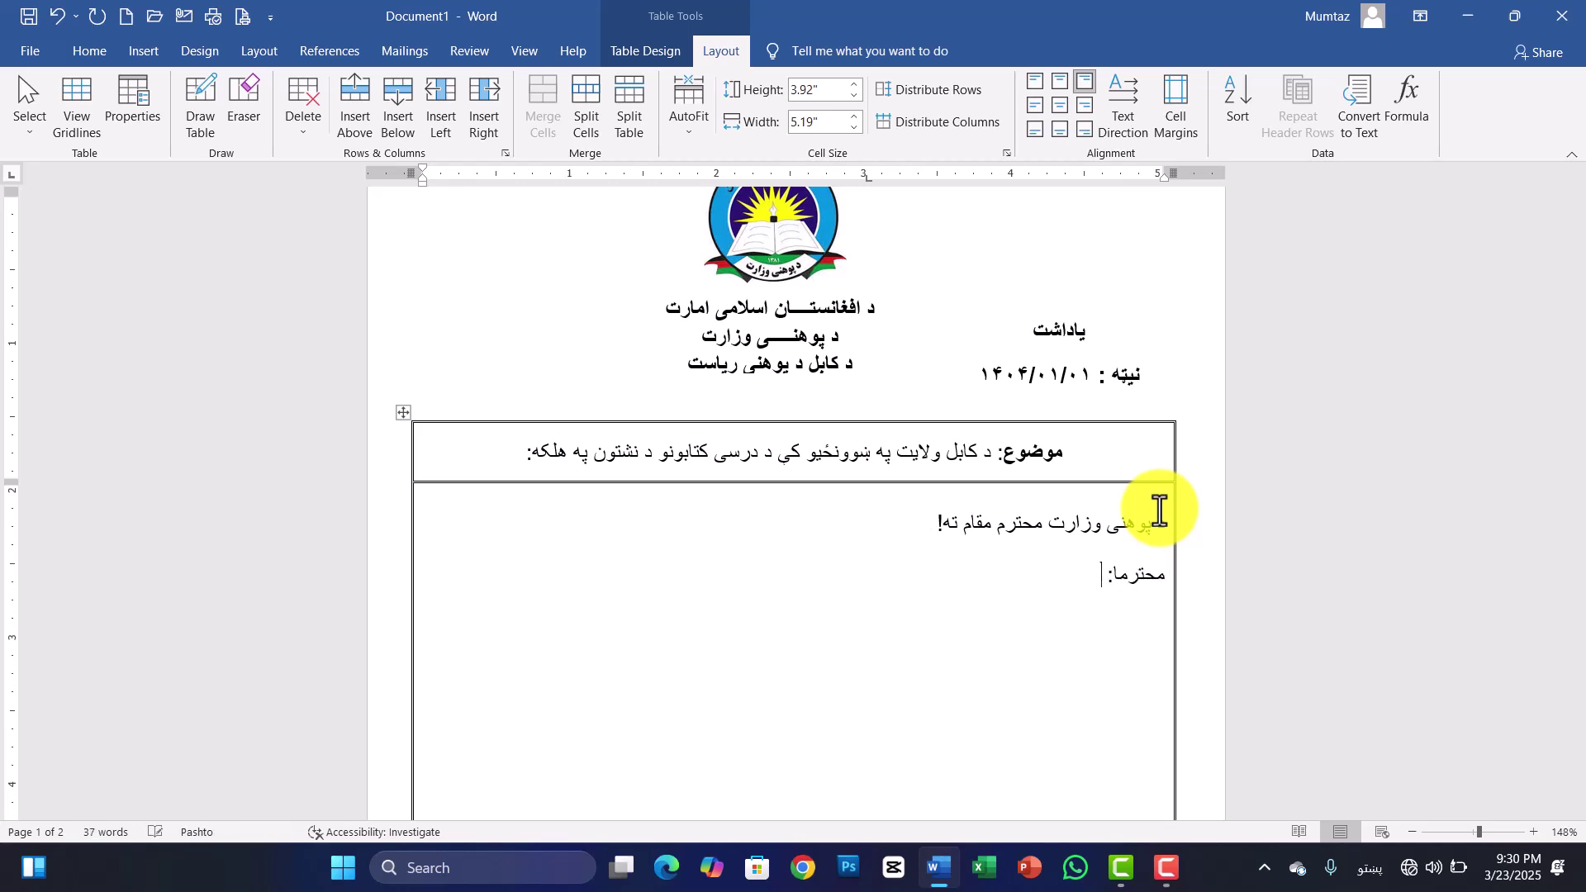
Begin the body paragraph below the salutation with "کله څرنګه چي ستاسی قدرمن مقام په جریان کي دی مونږ په کابل ولای"
{"action": "key", "text": "Return"}
{"action": "type", "text": "کله "}
{"action": "type", "text": "حر"}
{"action": "key", "text": "BackSpace"}
{"action": "key", "text": "BackSpace"}
{"action": "type", "text": "ح"}
{"action": "key", "text": "BackSpace"}
{"action": "type", "text": "خرنګه چي ستاسی قدرمن مقام په جریان"}
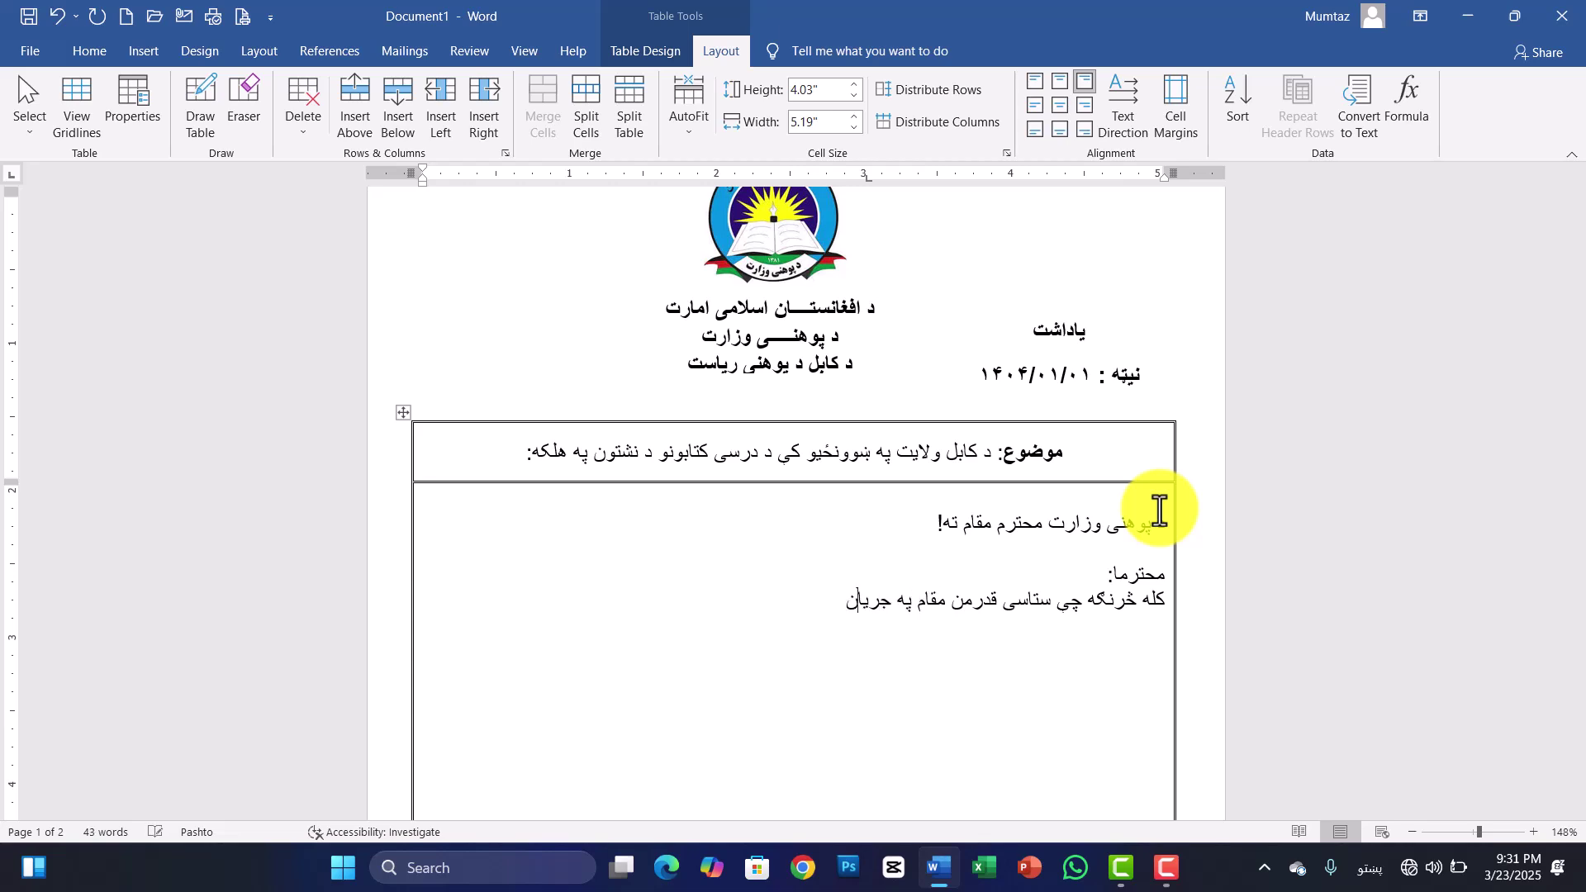
{"action": "type", "text": " کي دی مونږ په کابل ولای"}
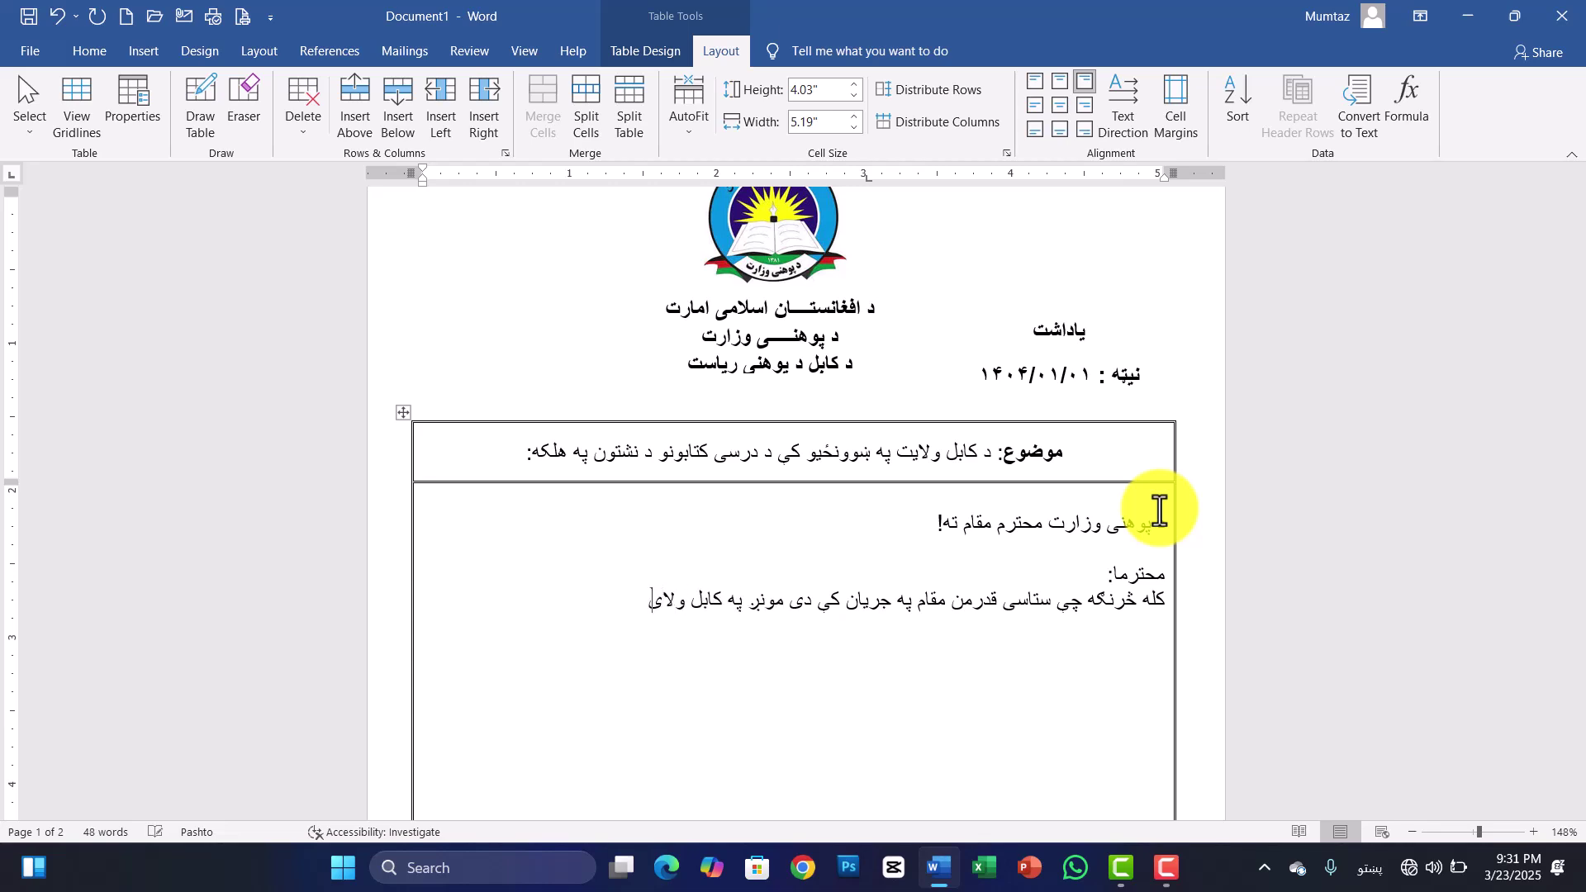
Complete the word "ولایت" in the body paragraph and continue with "کي مجموعاً په تعداد د (۲۳۴)"
{"action": "type", "text": "ت کي محترم"}
{"action": "key", "text": "BackSpace"}
{"action": "key", "text": "BackSpace"}
{"action": "key", "text": "BackSpace"}
{"action": "key", "text": "BackSpace"}
{"action": "type", "text": "جموعاً په تعد"}
{"action": "key", "text": "BackSpace"}
{"action": "key", "text": "BackSpace"}
{"action": "key", "text": "BackSpace"}
{"action": "key", "text": "BackSpace"}
{"action": "key", "text": "BackSpace"}
{"action": "type", "text": "ّ"}
{"action": "key", "text": "BackSpace"}
{"action": "type", "text": "ه تعداد د (۲۳۴) بن،و"}
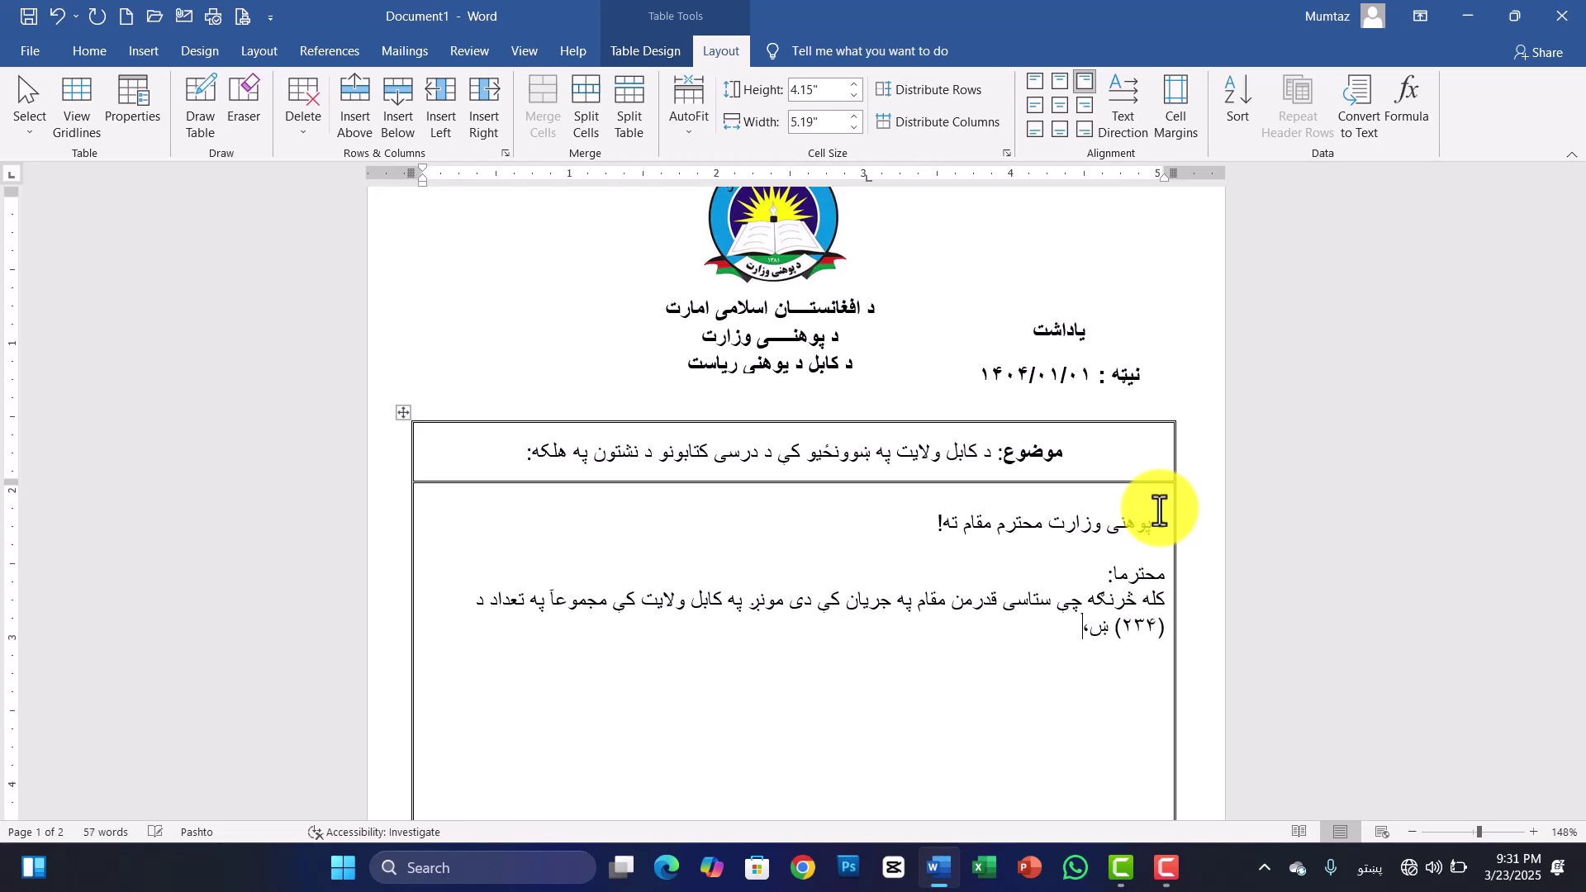
Replace the misspelled word after "(۲۳۴)" and continue the sentence with "ښوونځی لرو چي لدي جملي مو"
{"action": "key", "text": "BackSpace"}
{"action": "key", "text": "BackSpace"}
{"action": "key", "text": "BackSpace"}
{"action": "key", "text": "BackSpace"}
{"action": "type", "text": "ښوونځیو"}
{"action": "key", "text": "BackSpace"}
{"action": "key", "text": "BackSpace"}
{"action": "key", "text": "BackSpace"}
{"action": "type", "text": "ځی"}
{"action": "type", "text": " لرو چي لدي جم"}
{"action": "type", "text": "له"}
{"action": "key", "text": "BackSpace"}
{"action": "type", "text": "ي مو "}
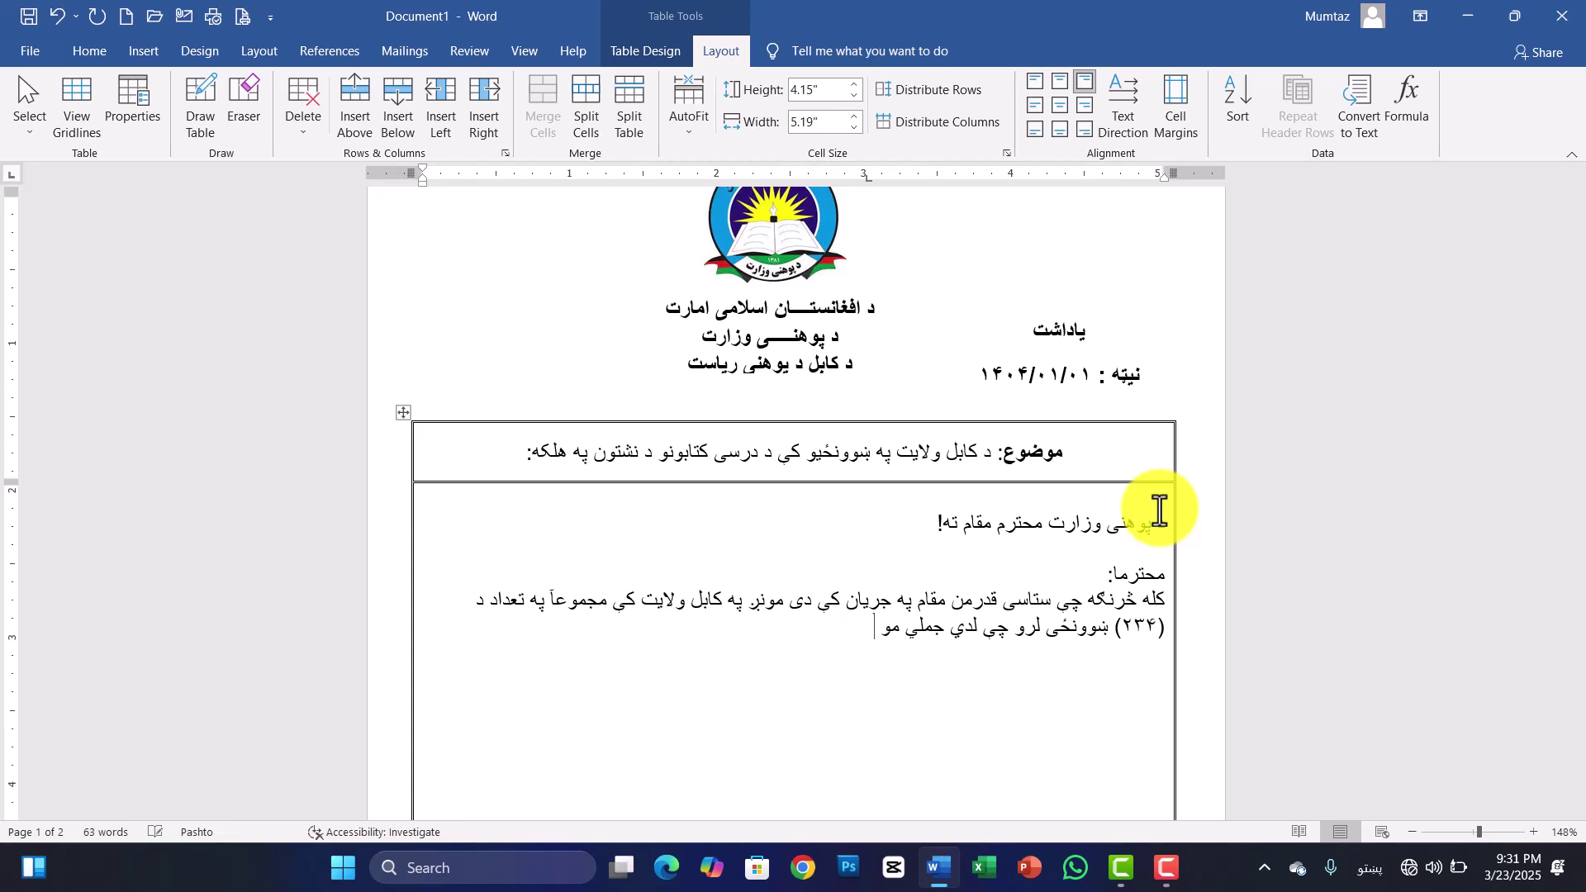
Continue the body with "(۱۲۳) ښوونځیو ته درسی کتابونه توزیع کړی اما پاتی ښوونځي د درسی کتابونو د نشتون سره مخامخ دي پدی توګه"
{"action": "type", "text": "("}
{"action": "type", "text": "۱۲۳) ښ،وونځیو ته درسی کتا"}
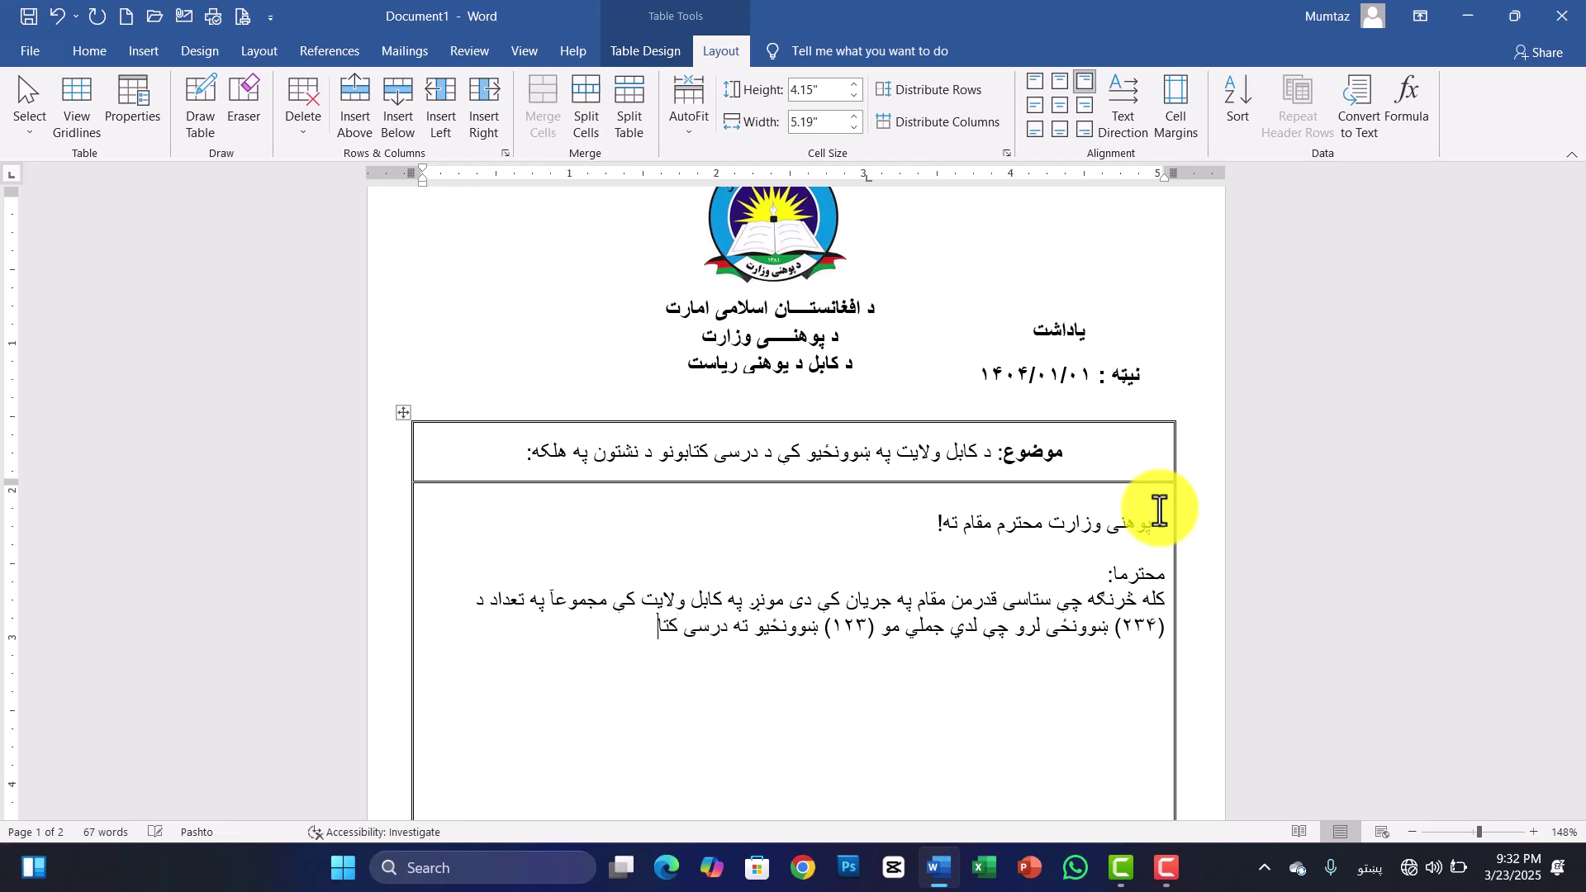
{"action": "type", "text": "بونه توزیع کړی اما پاتی ښل"}
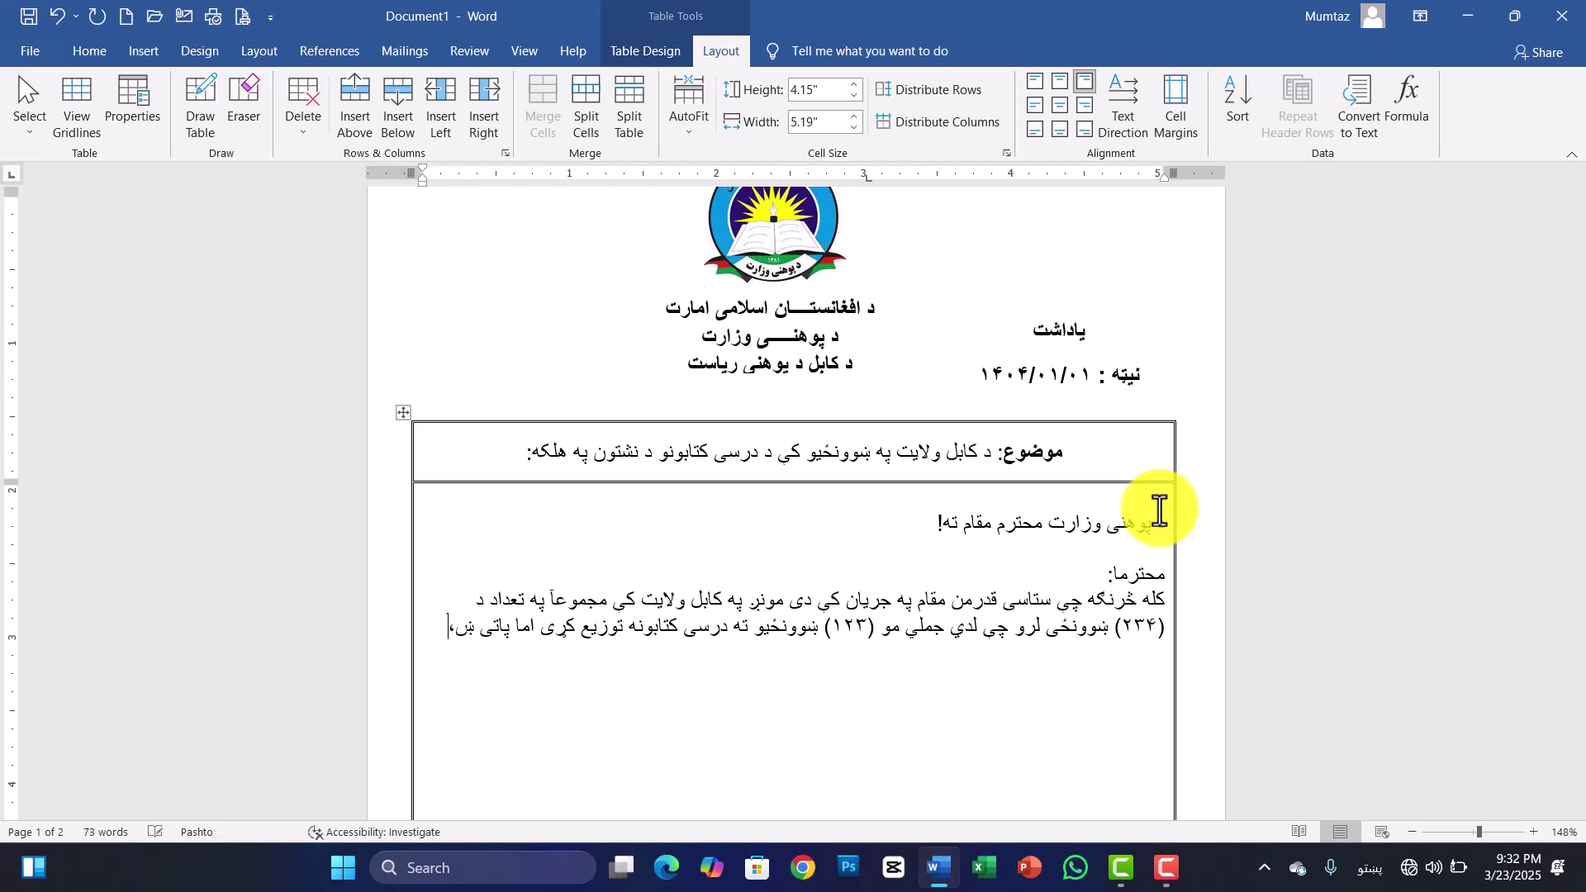
{"action": "type", "text": "ونځي د درسی کتابونو د نشتو"}
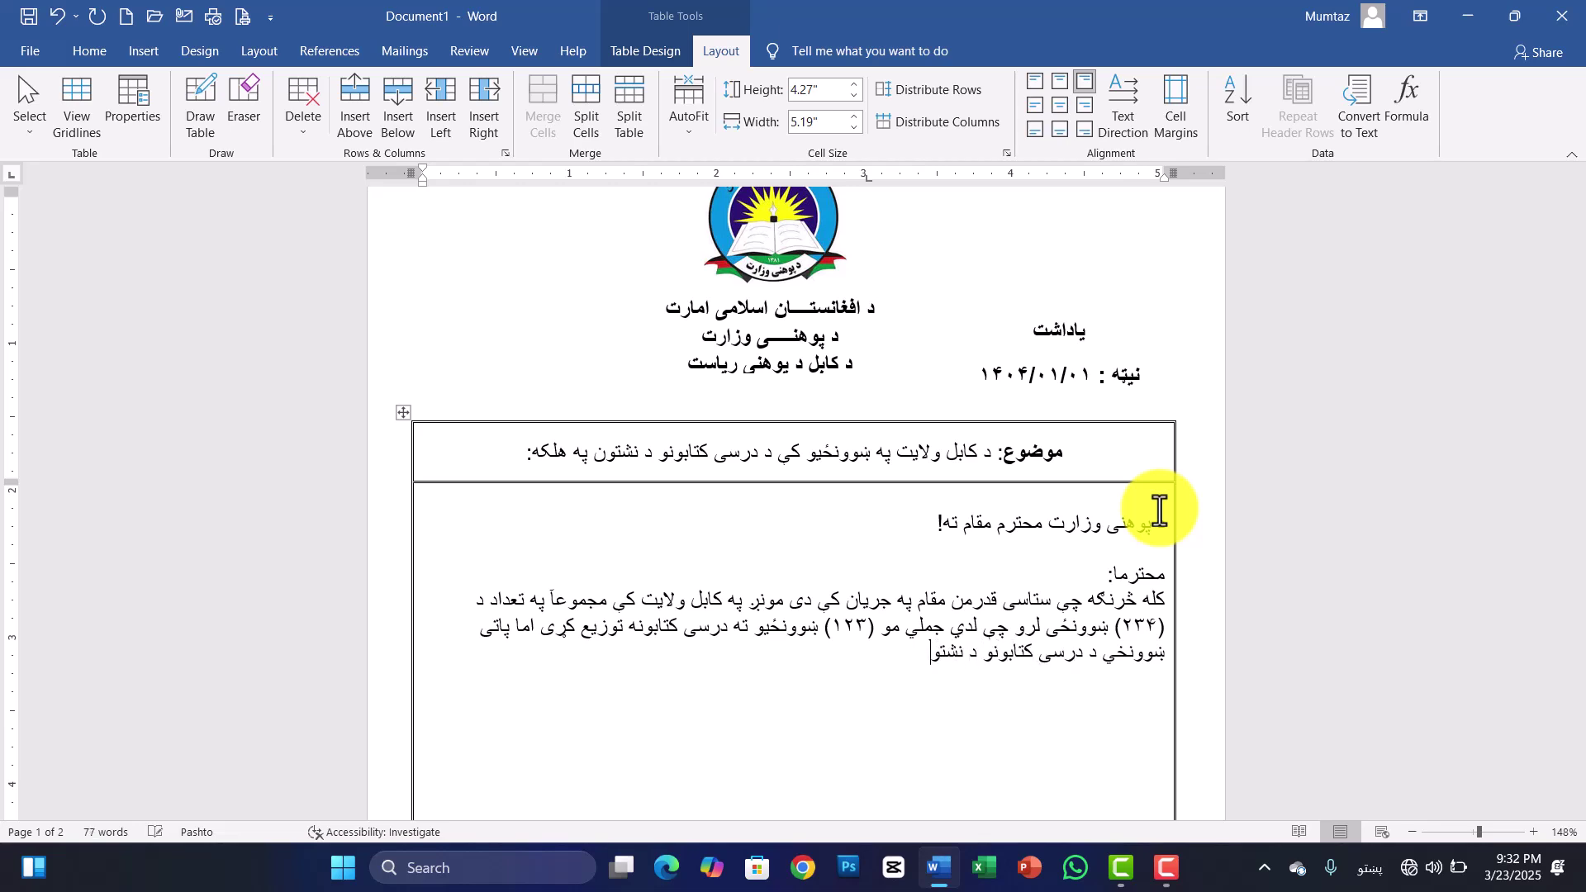
{"action": "type", "text": "ن سره مخامخ دي پدی توگه"}
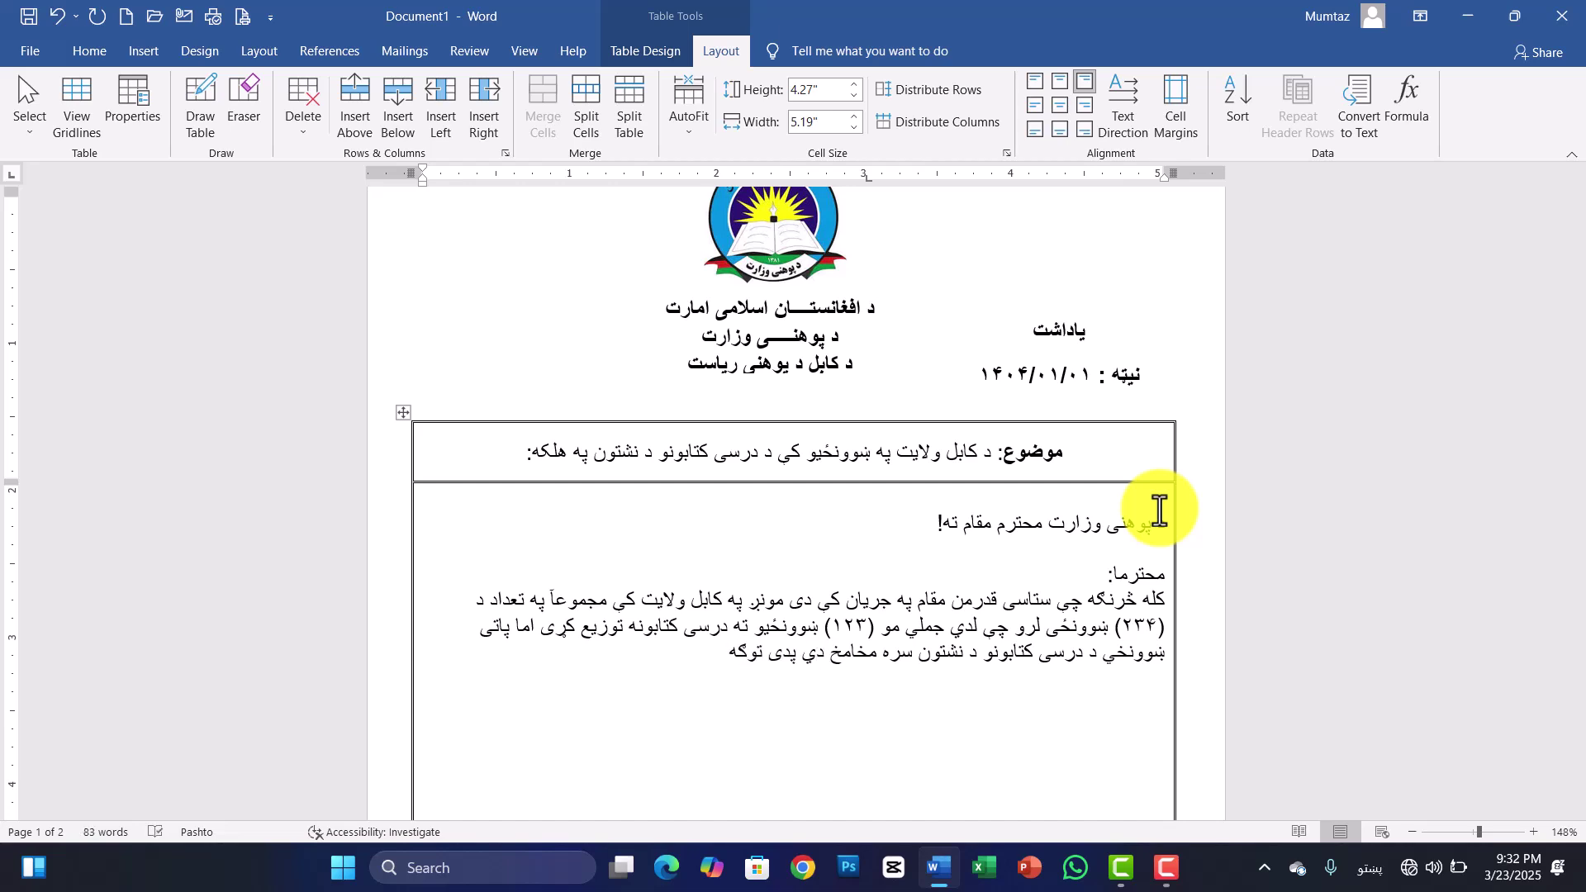
Continue the body paragraph with "ستاسو محترم مقام ته خبر ور کړل شو تر څو"
{"action": "type", "text": " ستاسو ق"}
{"action": "key", "text": "BackSpace"}
{"action": "type", "text": "محترم قمام"}
{"action": "key", "text": "BackSpace"}
{"action": "key", "text": "BackSpace"}
{"action": "key", "text": "BackSpace"}
{"action": "key", "text": "BackSpace"}
{"action": "type", "text": "مقام ته خبر ور کړل شو تر خو"}
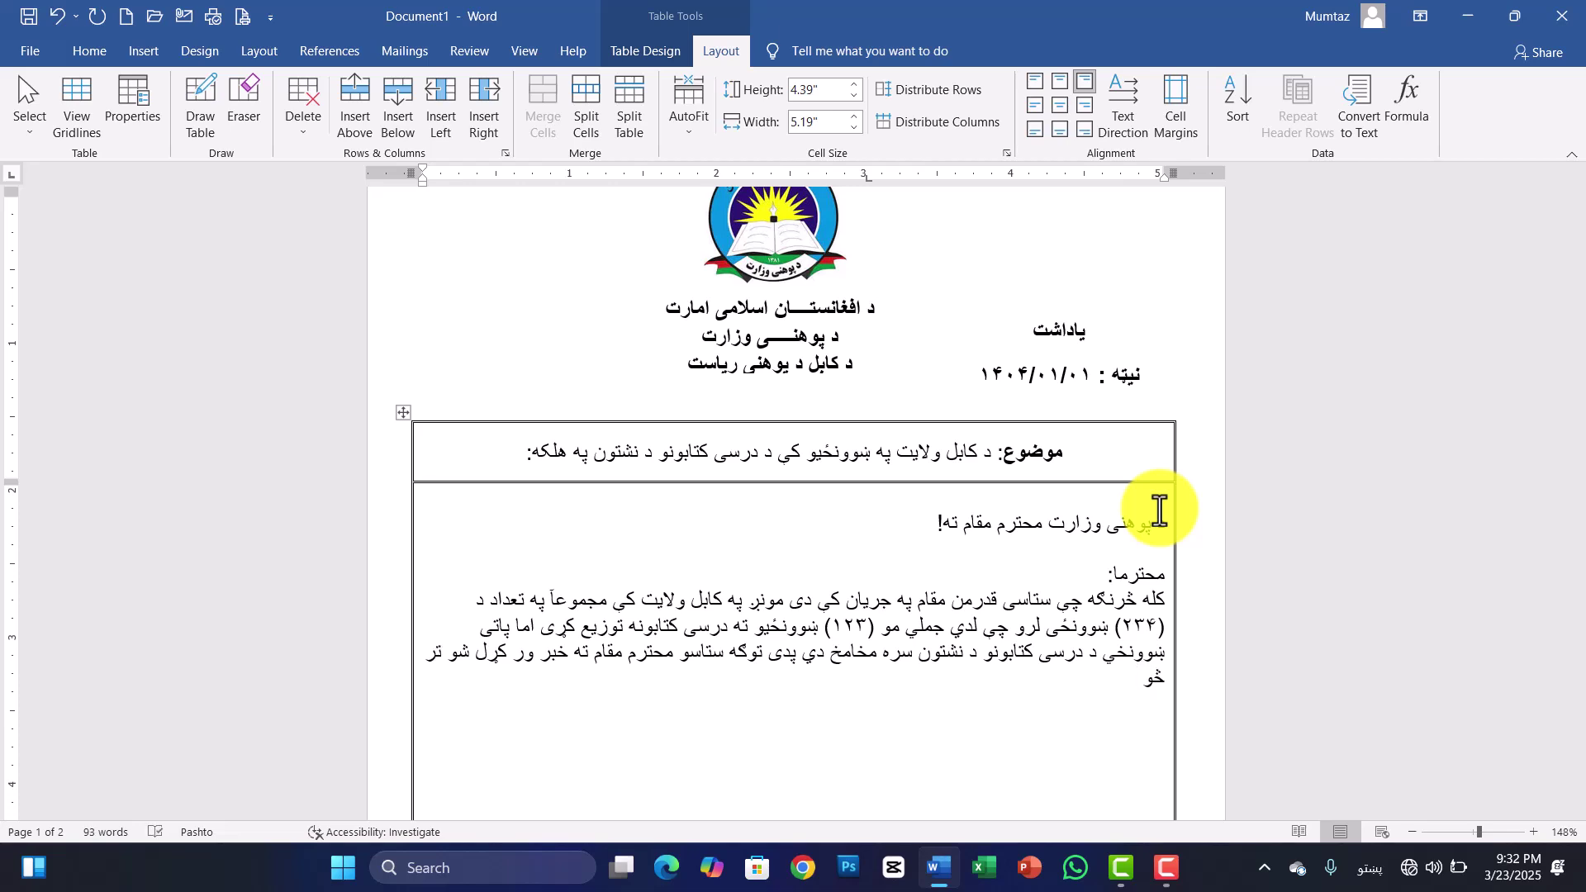
Finish the body paragraph with "د ستونزی په حل کي مرسته وکړي."
{"action": "type", "text": " د ستونزی پّ حل"}
{"action": "key", "text": "BackSpace"}
{"action": "key", "text": "BackSpace"}
{"action": "key", "text": "BackSpace"}
{"action": "type", "text": "ه حل کي مرسته وکړي"}
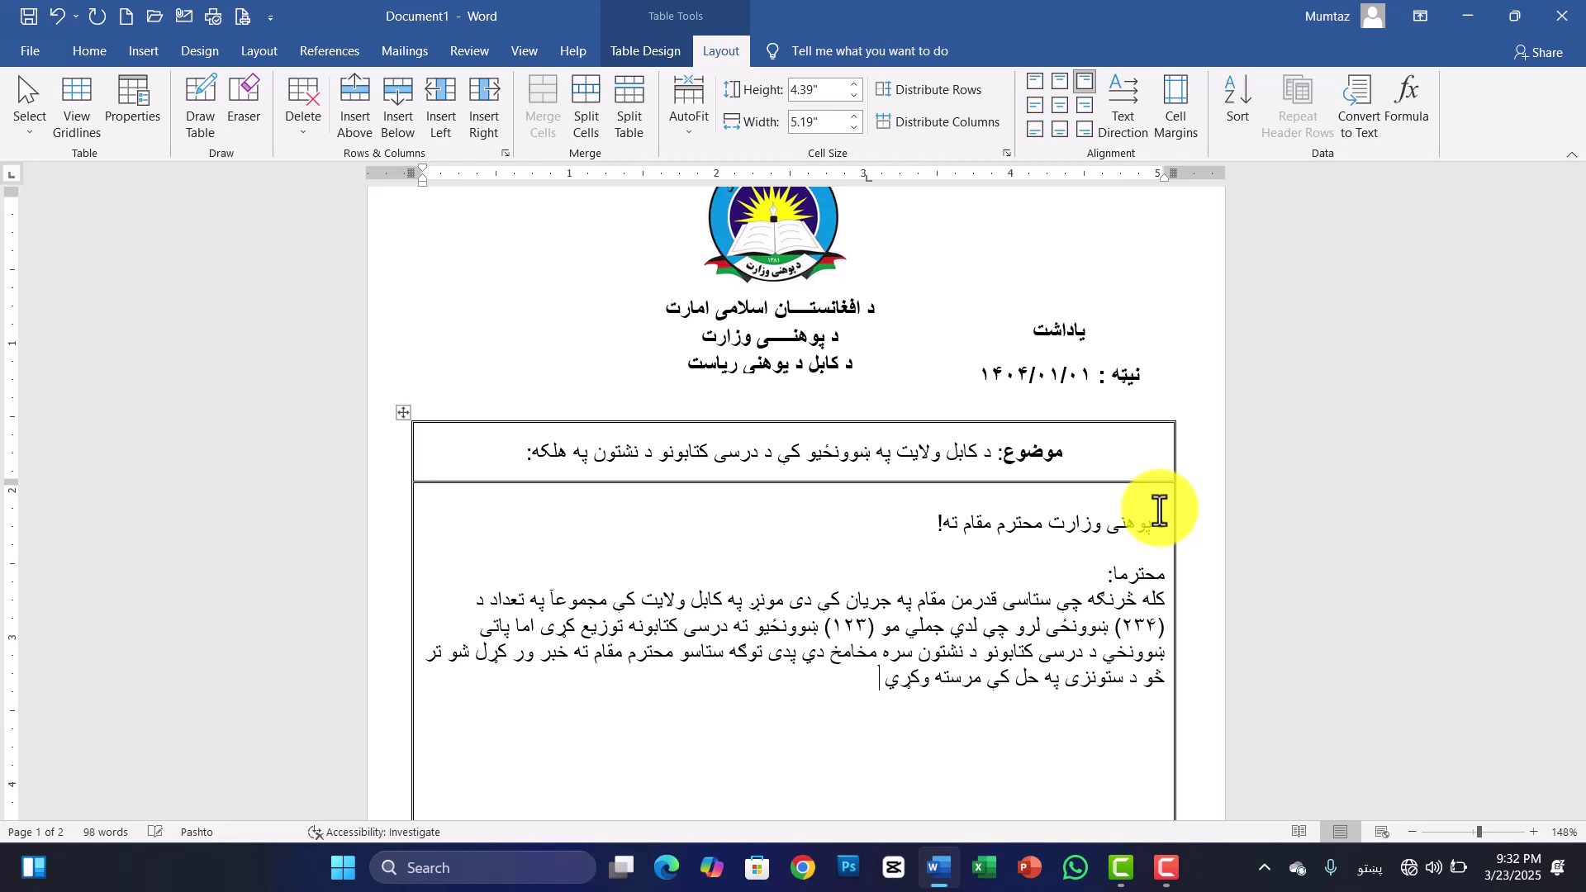
{"action": "type", "text": "."}
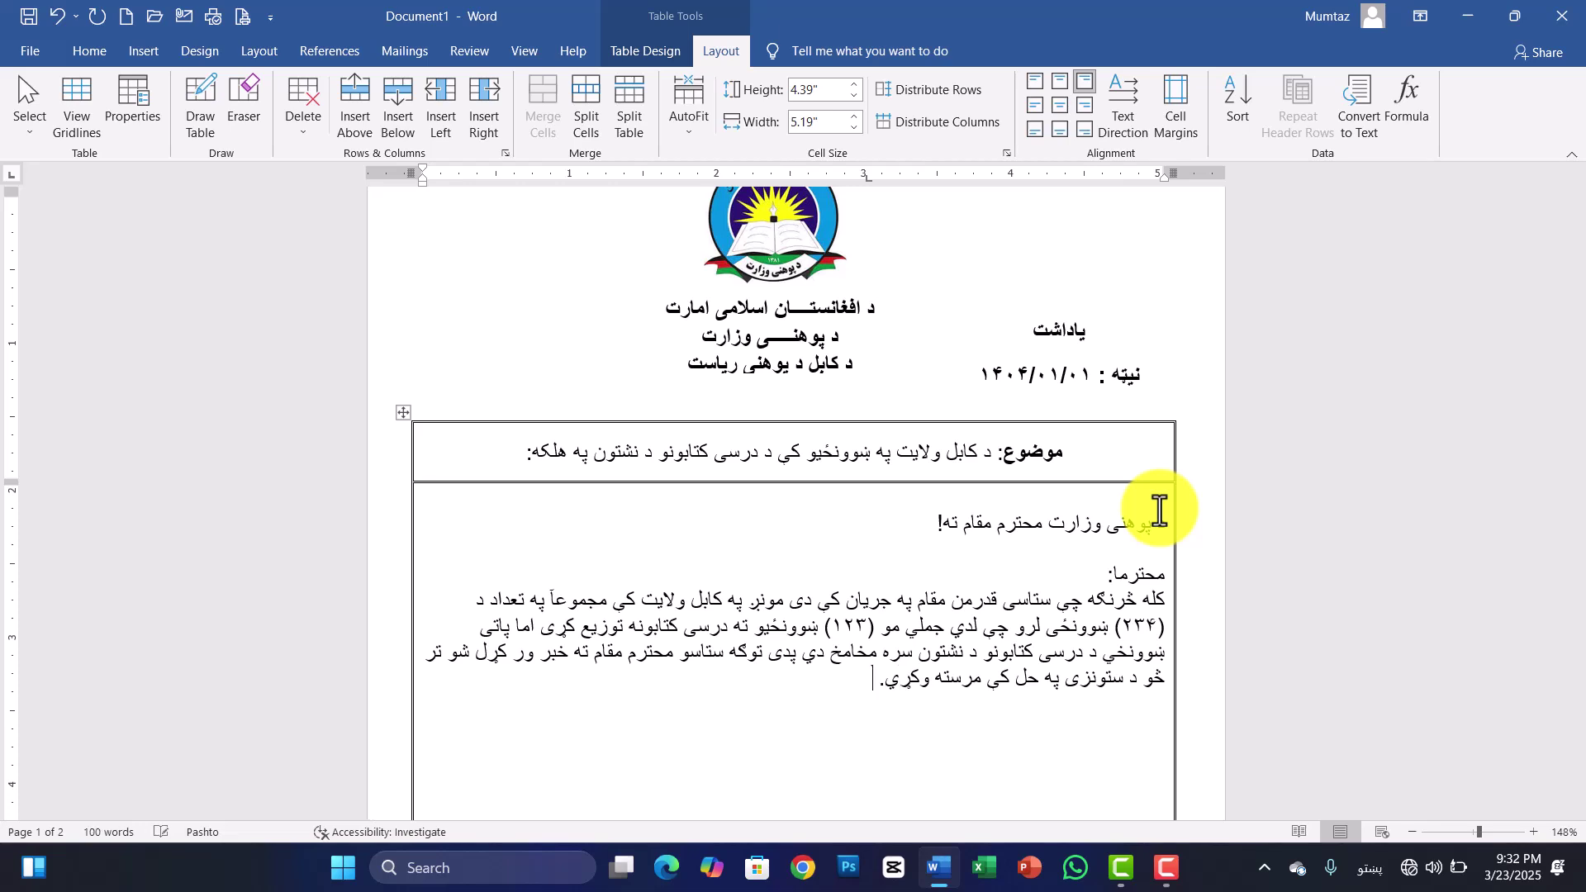
Make the salutation "محترما:" and the addressee line "د پوهنی وزارت محترم مقام ته!" bold
{"action": "left_click", "coordinate": [1104, 574]}
{"action": "left_click_drag", "start_coordinate": [1115, 573], "coordinate": [1154, 575]}
{"action": "double_click", "coordinate": [1155, 577]}
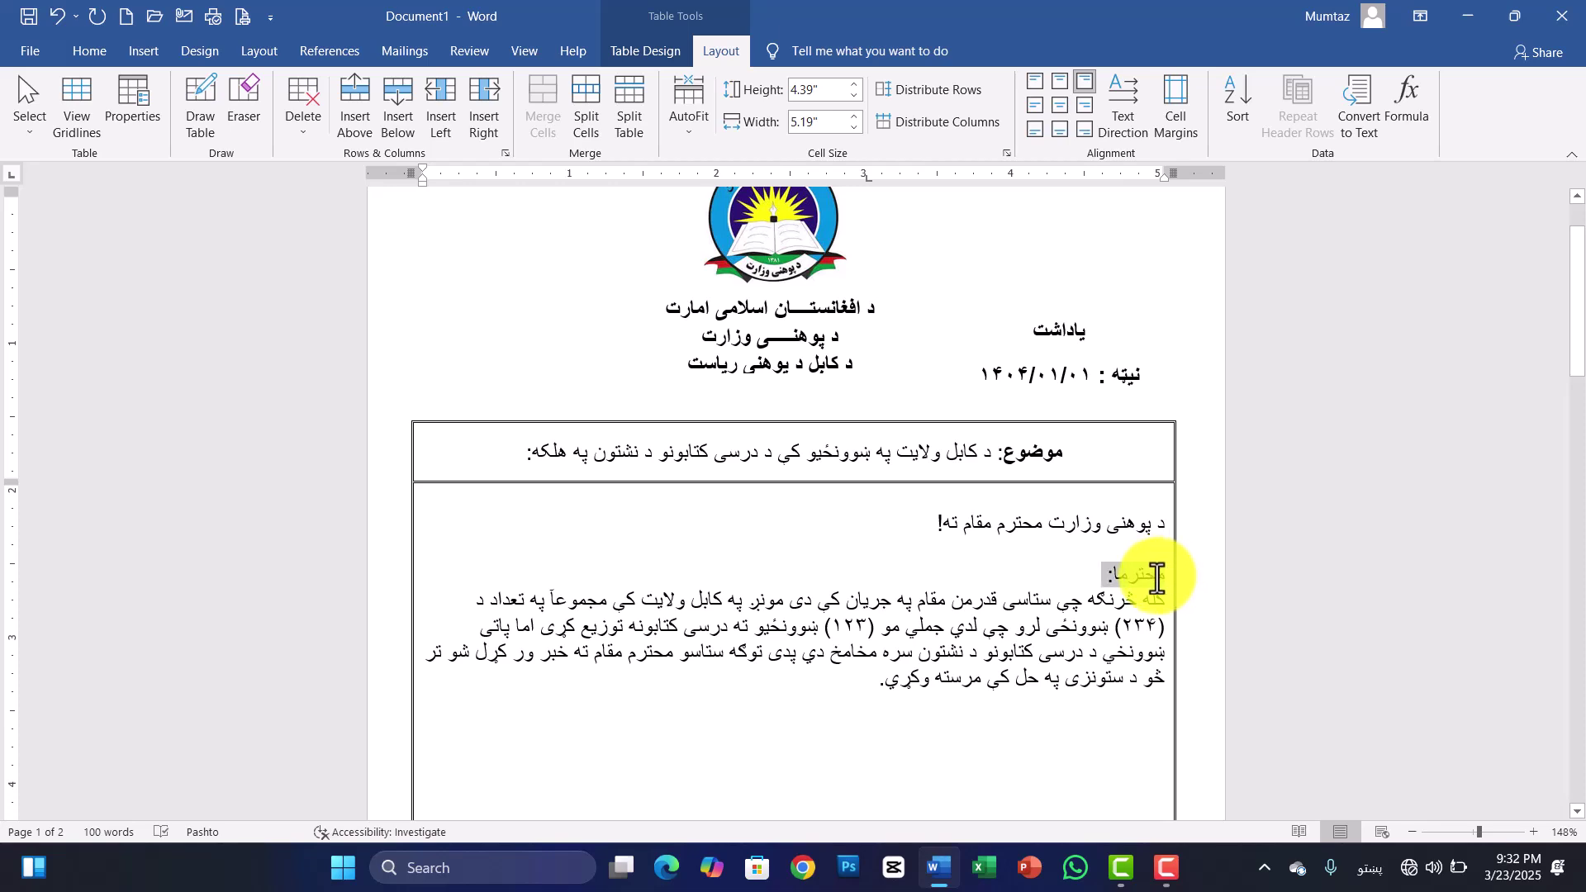
{"action": "key", "text": "ctrl+b"}
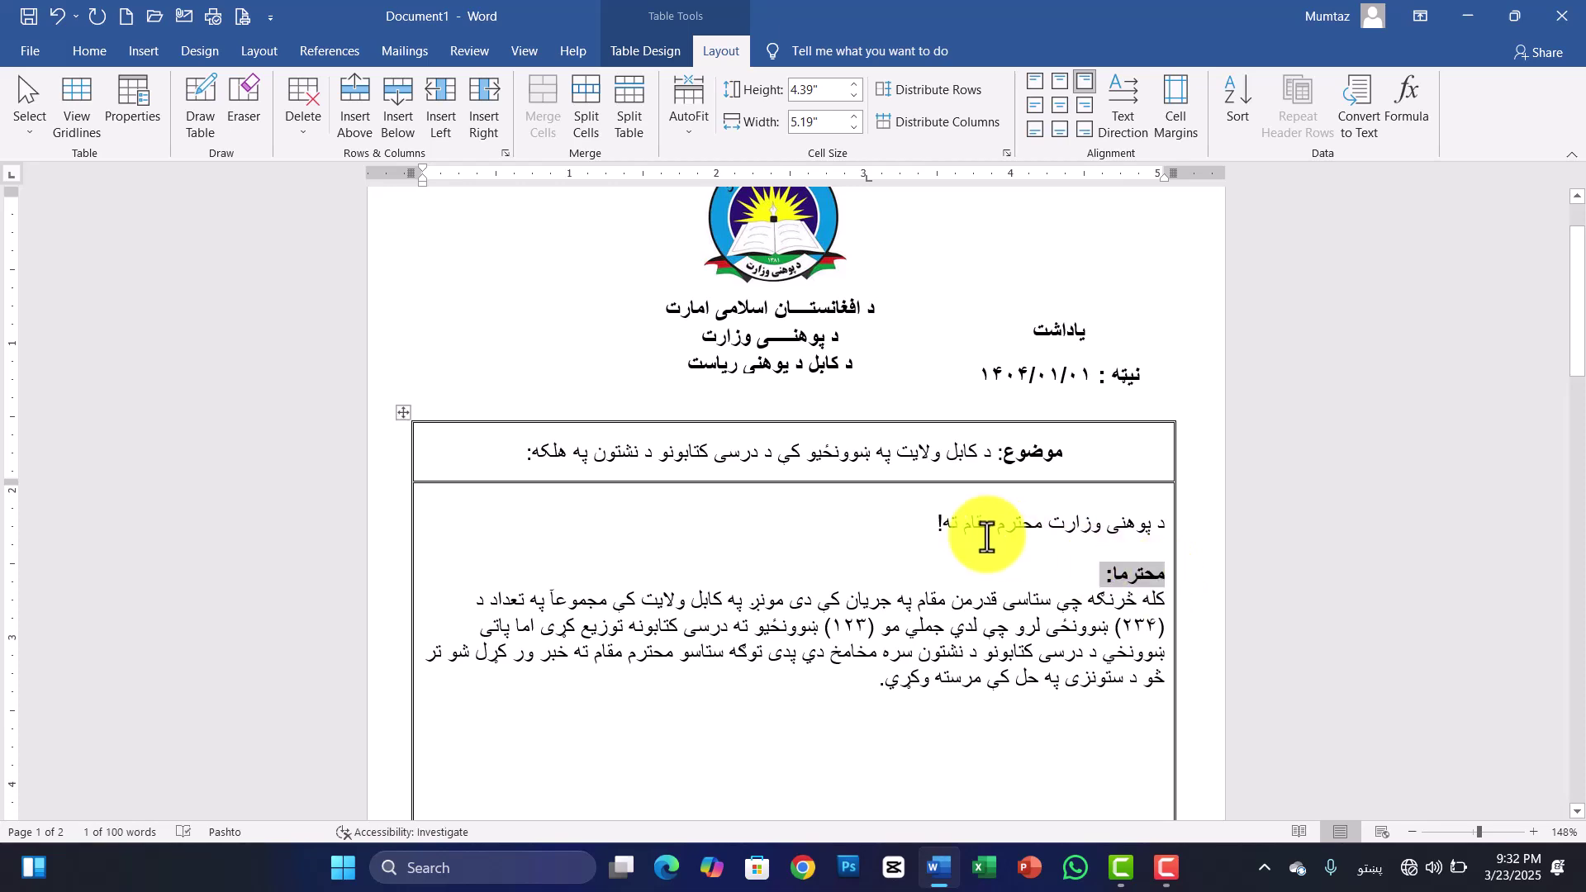
{"action": "left_click_drag", "start_coordinate": [974, 526], "coordinate": [1164, 527]}
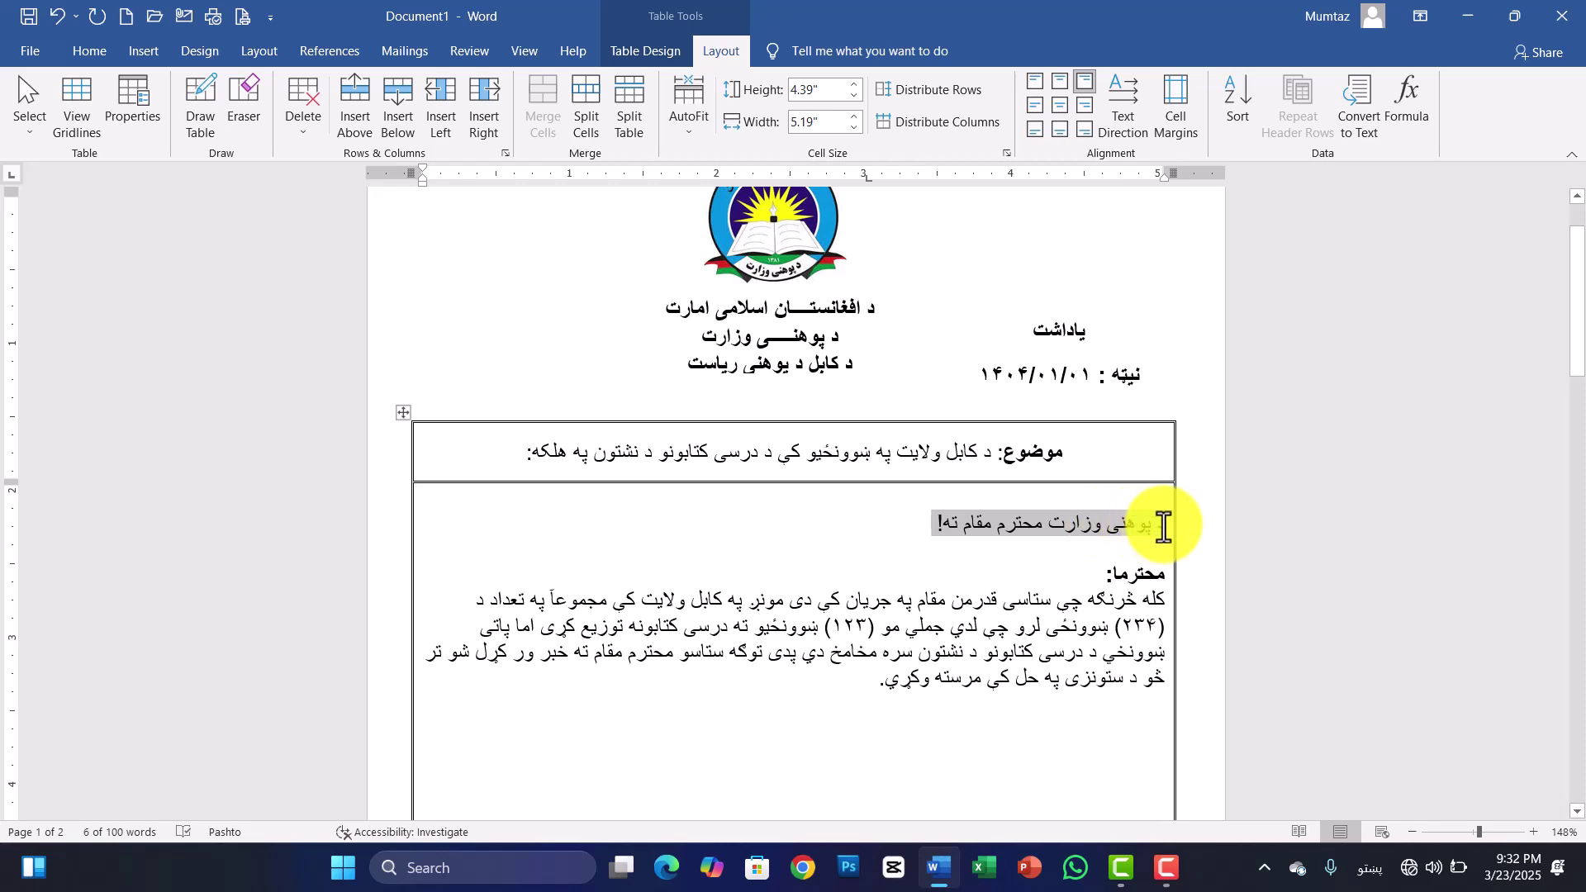
{"action": "key", "text": "ctrl+b"}
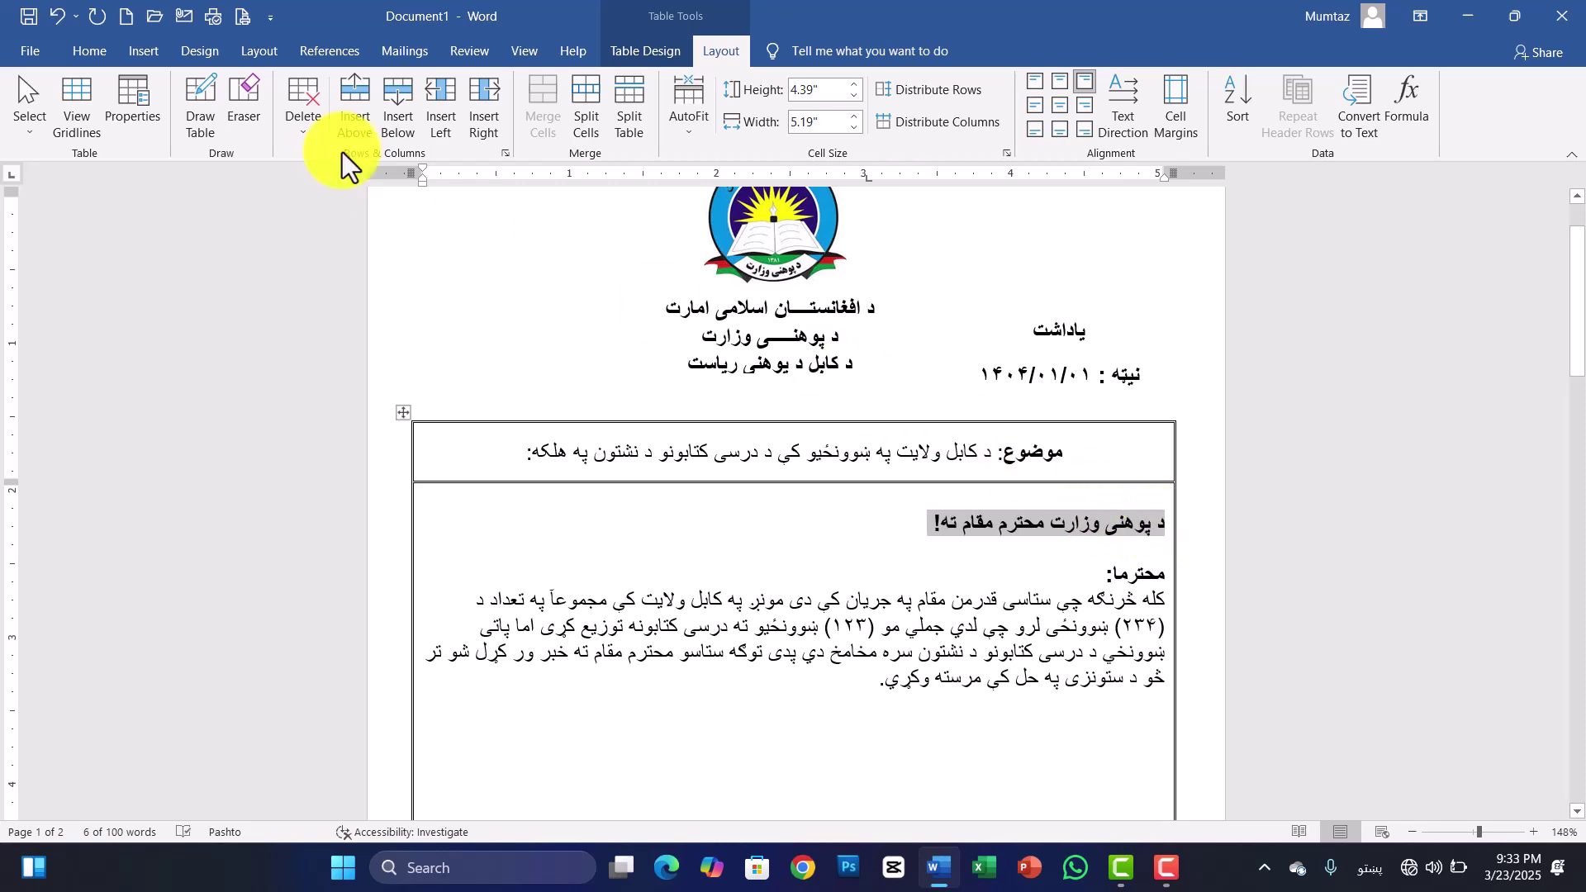
Set the font size of the addressee line "د پوهنی وزارت محترم مقام ته!" to 14
{"action": "left_click", "coordinate": [104, 56]}
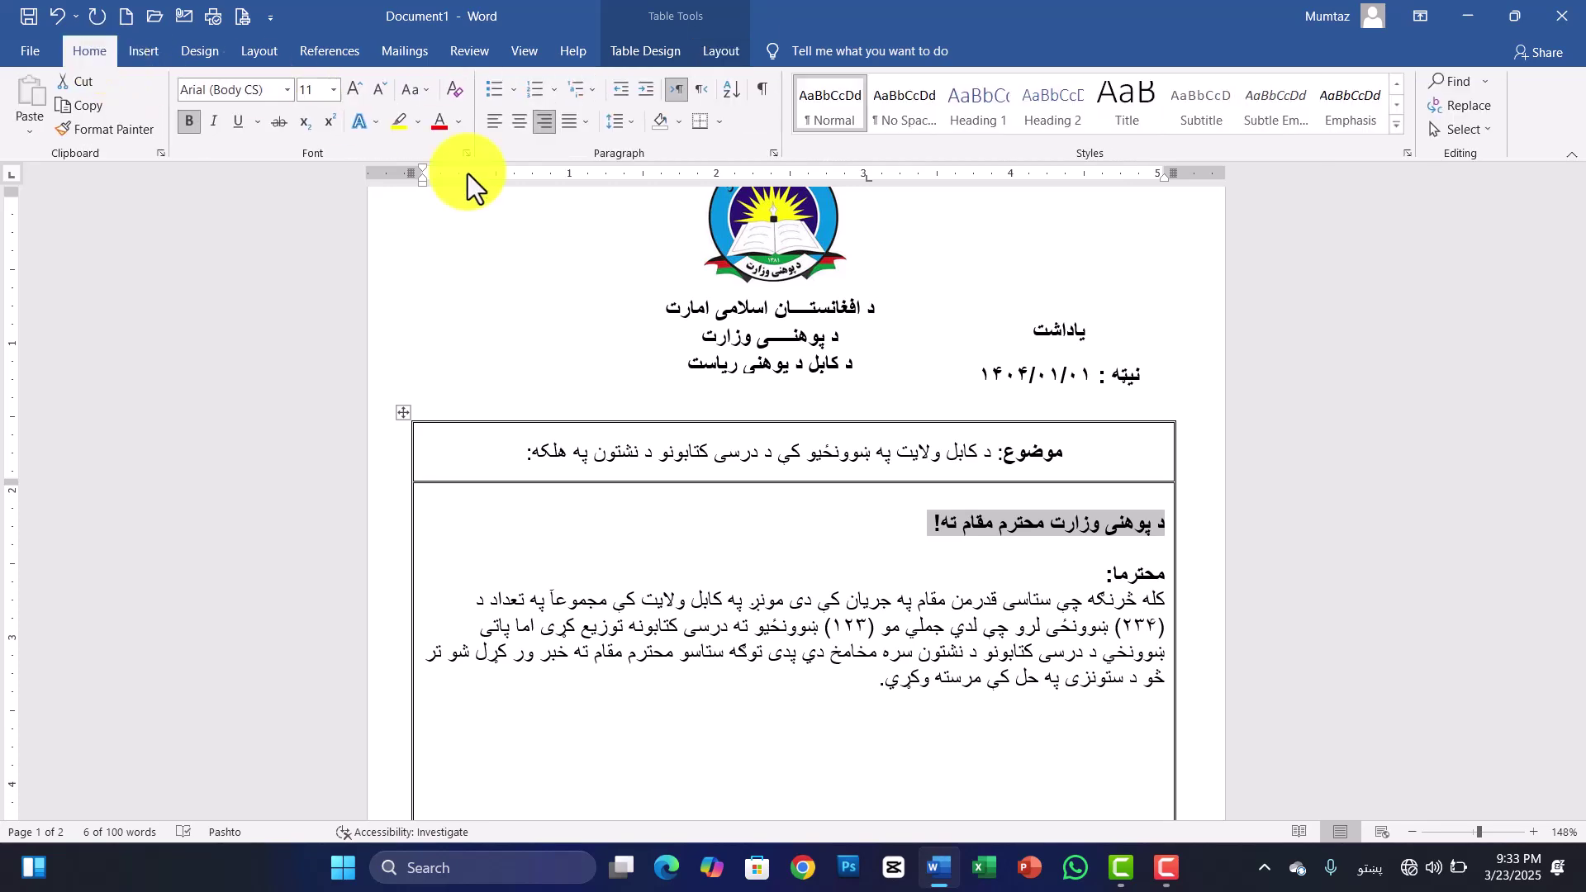
{"action": "left_click", "coordinate": [591, 132]}
{"action": "left_click", "coordinate": [591, 132]}
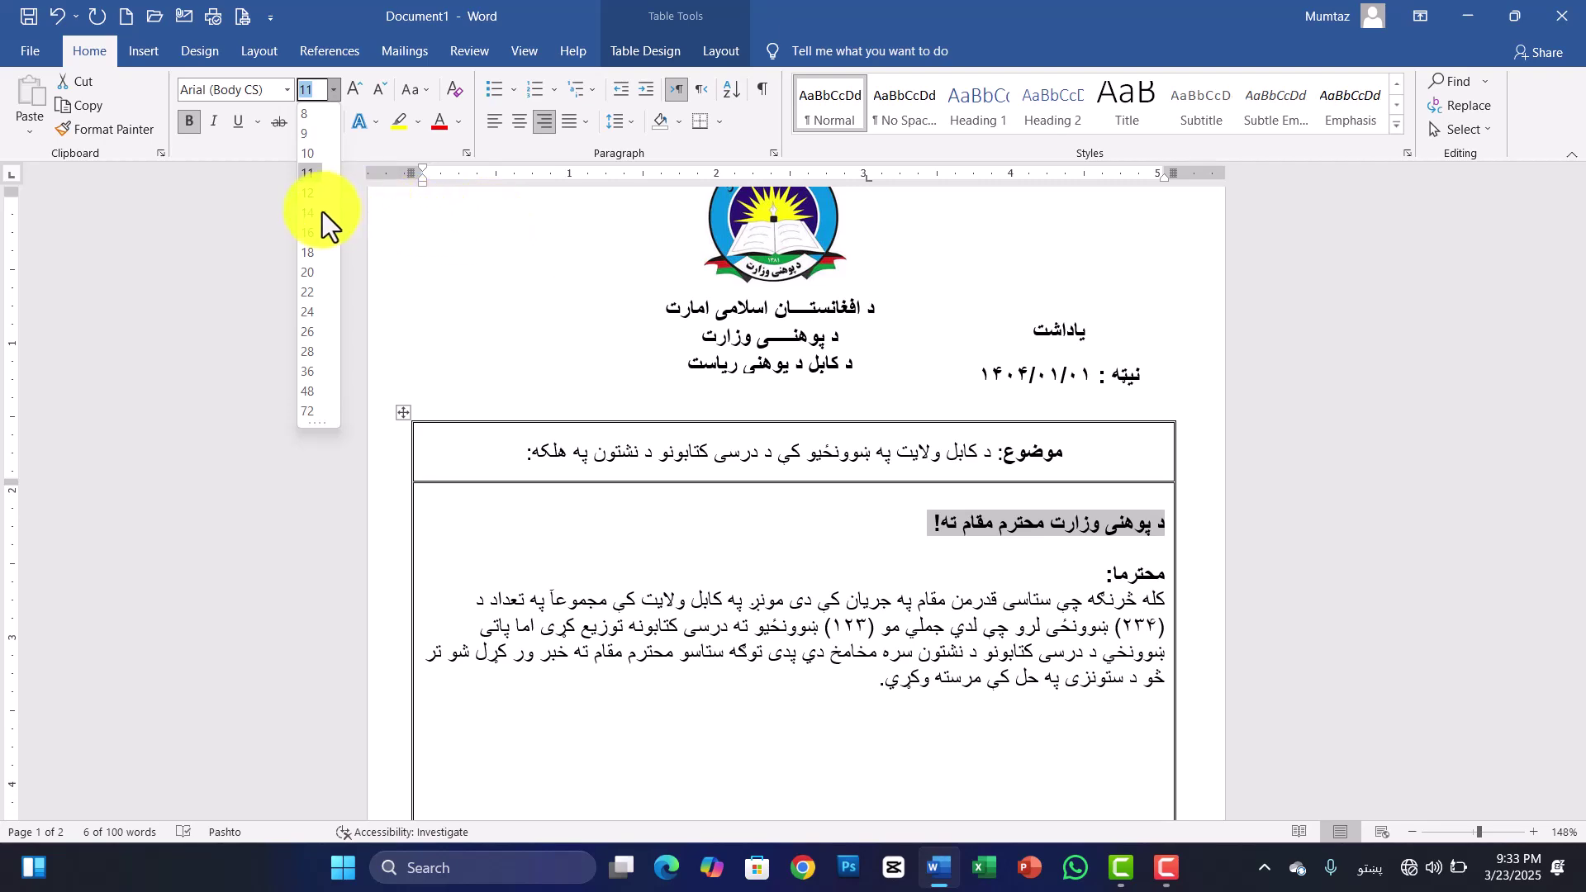
{"action": "left_click", "coordinate": [316, 212]}
{"action": "left_click", "coordinate": [679, 506]}
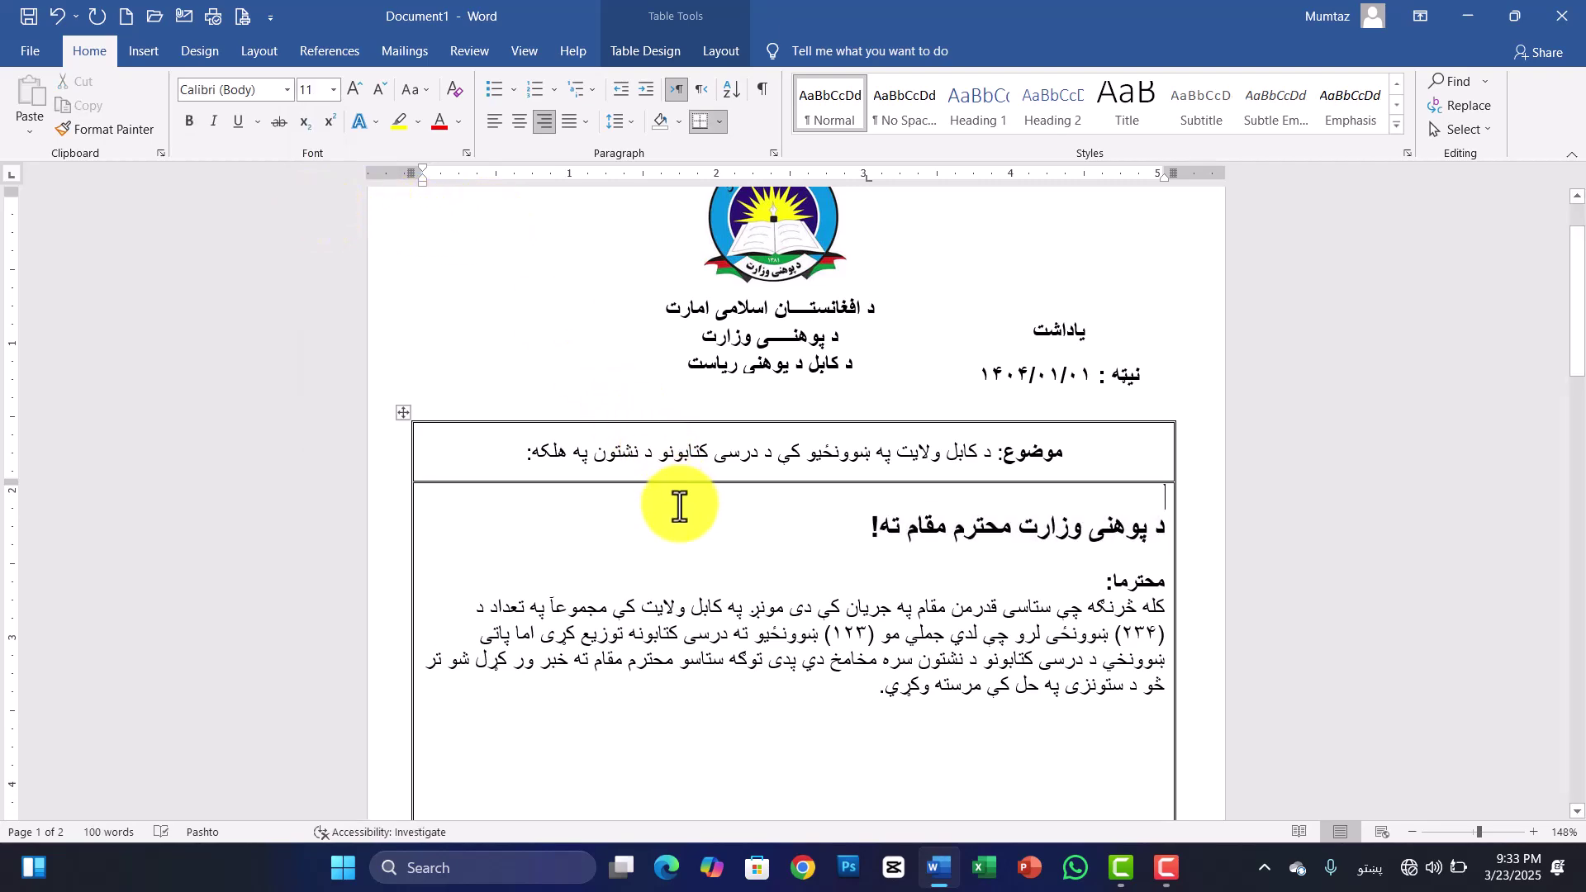
Apply Justify Low alignment and right-to-left text direction to the body paragraph
{"action": "left_click", "coordinate": [857, 692]}
{"action": "left_click_drag", "start_coordinate": [858, 692], "coordinate": [1152, 605]}
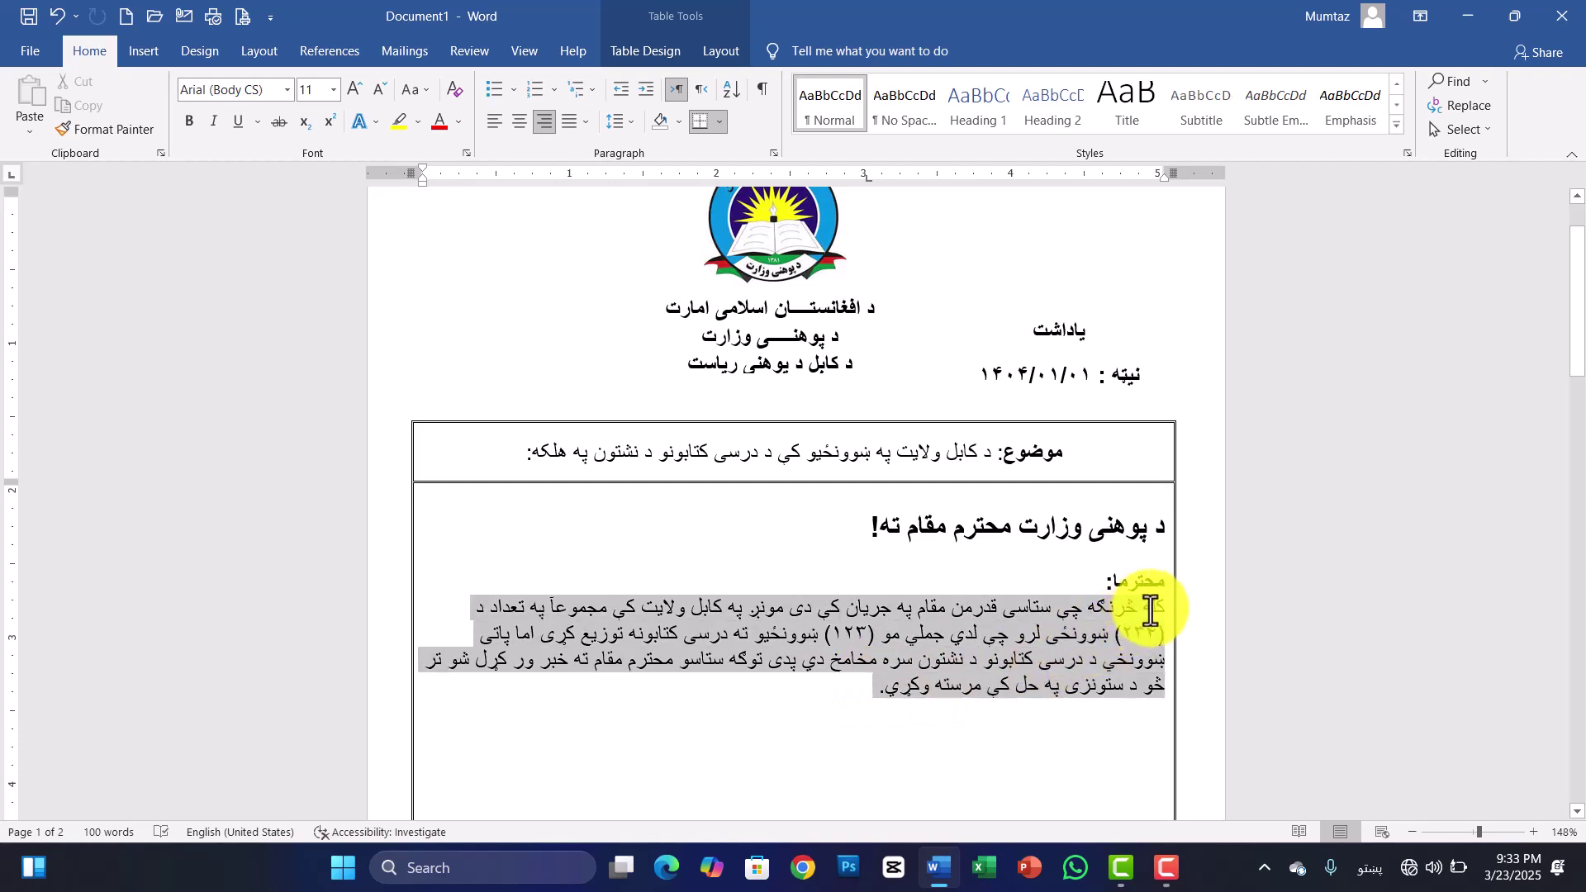
{"action": "left_click", "coordinate": [586, 122]}
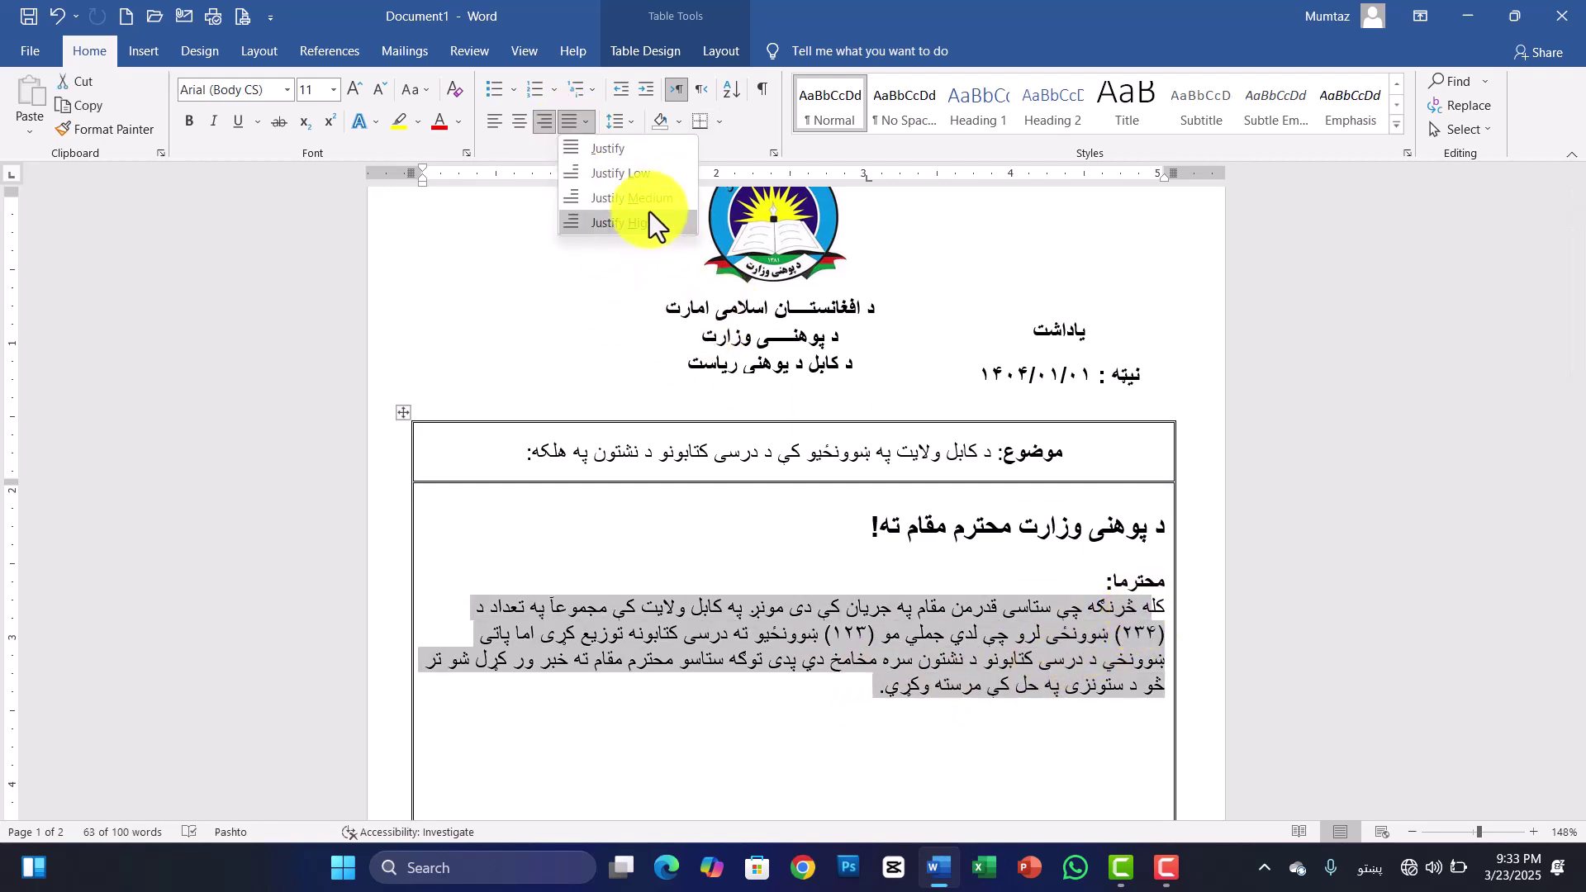
{"action": "left_click", "coordinate": [620, 170]}
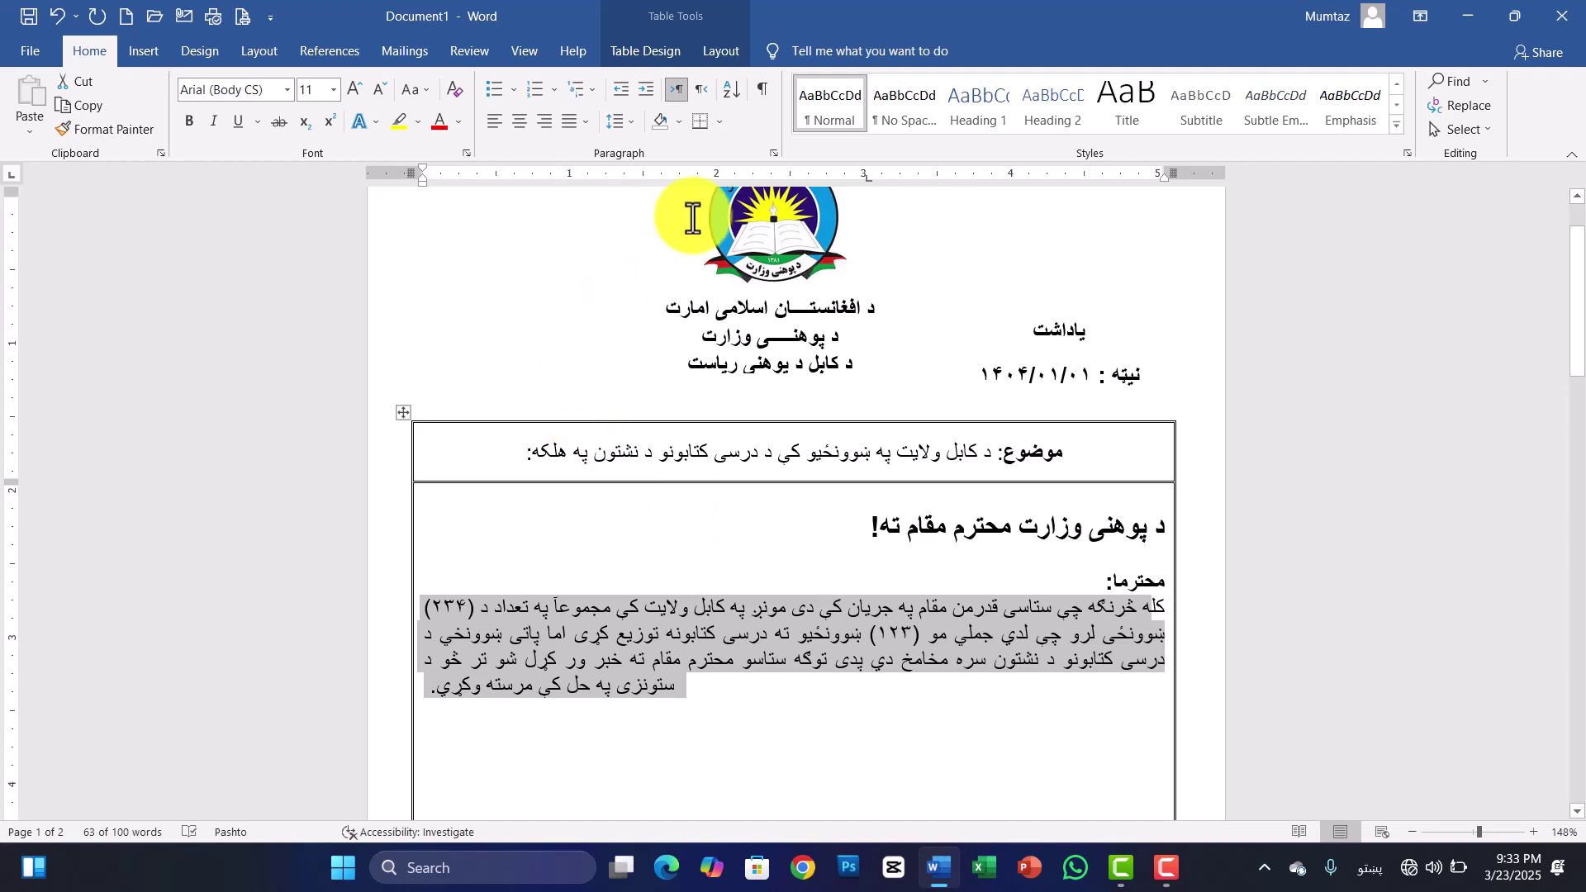
{"action": "left_click", "coordinate": [704, 95]}
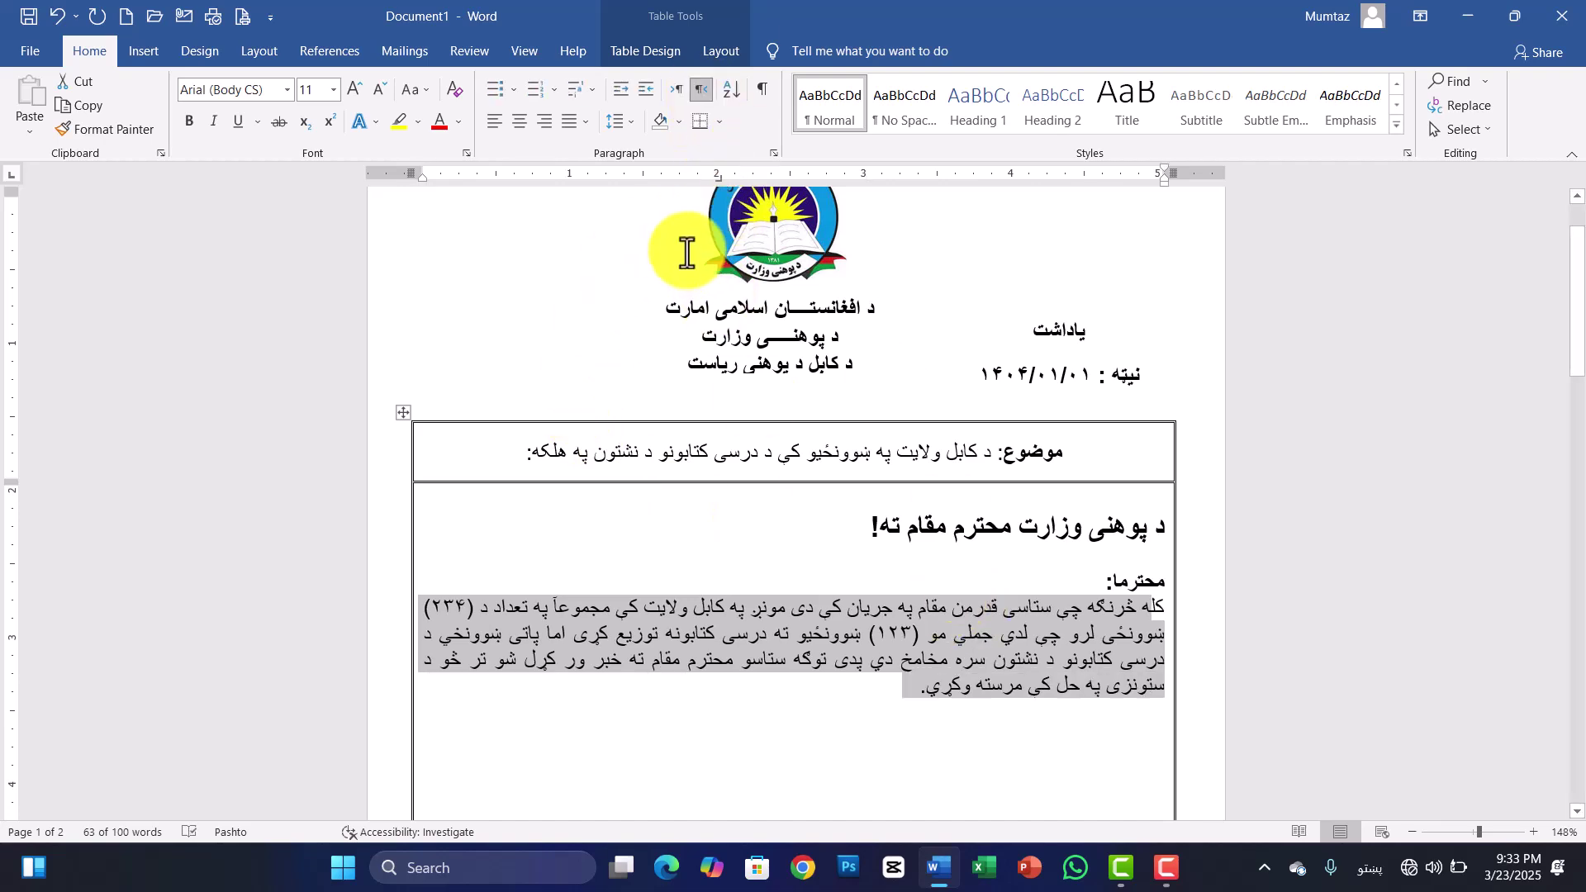
Increase the body paragraph's line spacing to about 1.5 lines and insert a blank line after the salutation
{"action": "left_click", "coordinate": [635, 124]}
{"action": "left_click", "coordinate": [662, 194]}
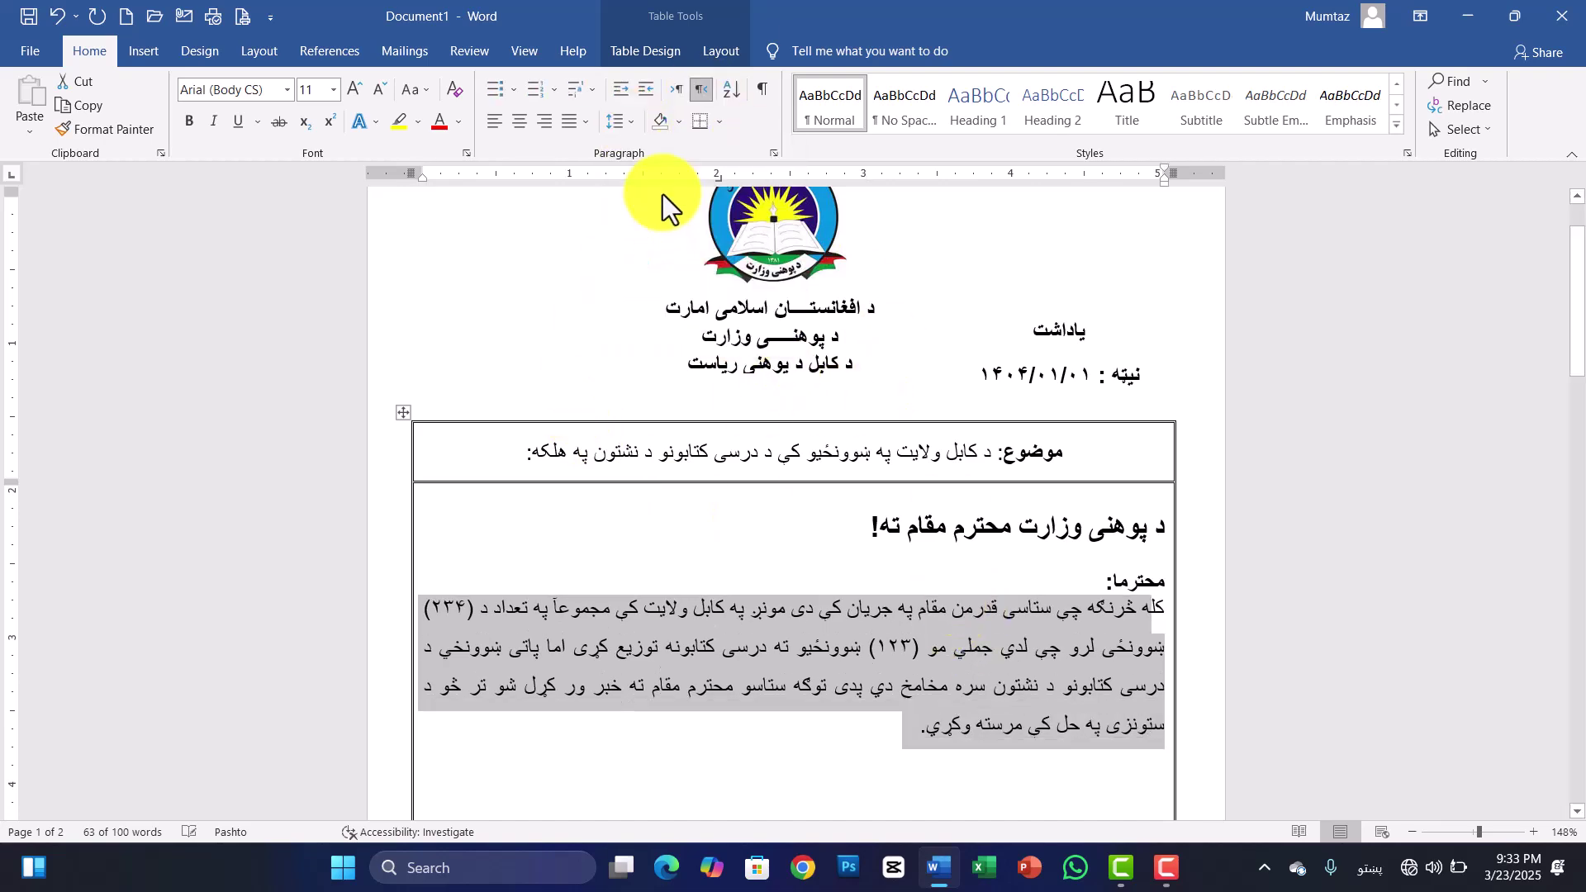
{"action": "left_click", "coordinate": [934, 616]}
{"action": "left_click", "coordinate": [1030, 588]}
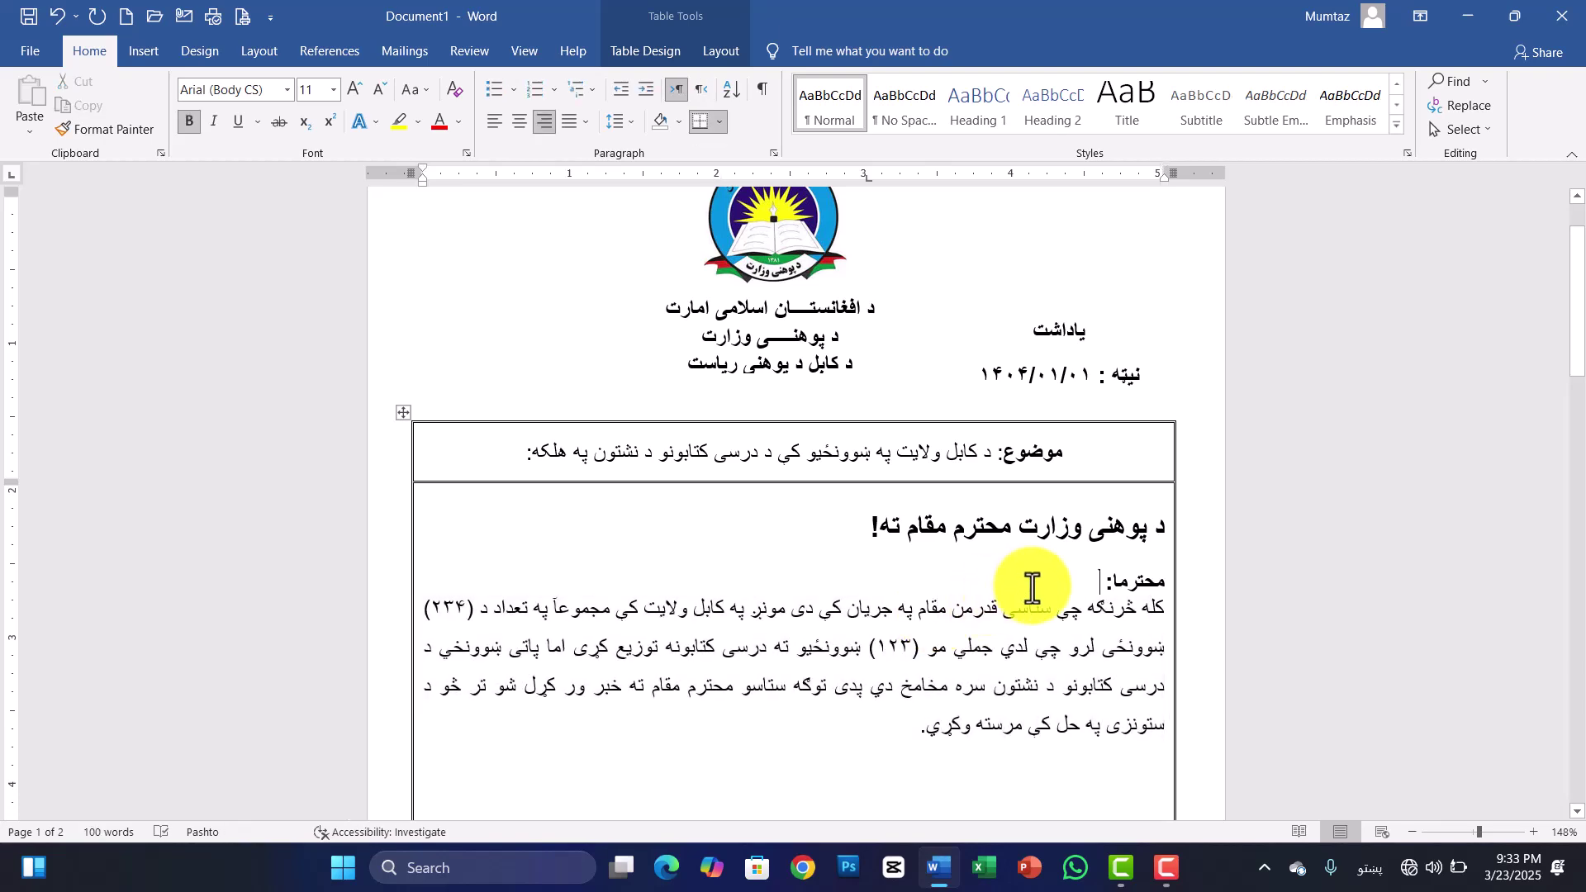
{"action": "key", "text": "Return"}
Add the closing lines "په درنښت" and "د کابل د پوهنی ریس" below the body paragraph
{"action": "left_click_drag", "start_coordinate": [1578, 334], "coordinate": [1580, 401]}
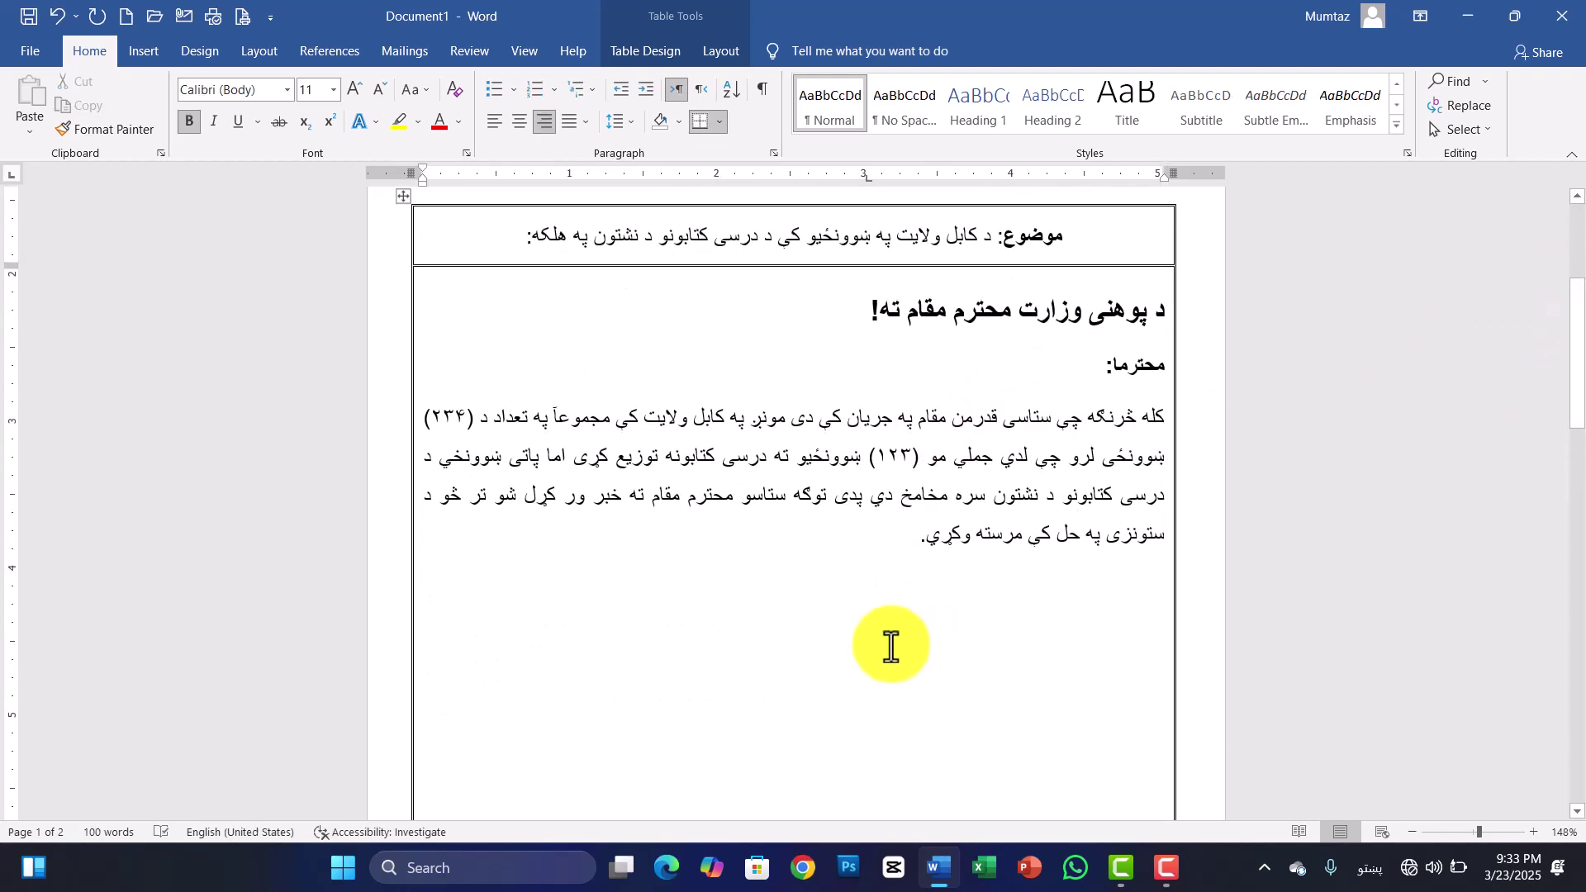
{"action": "left_click", "coordinate": [860, 542]}
{"action": "key", "text": "Return"}
{"action": "type", "text": "په درسن"}
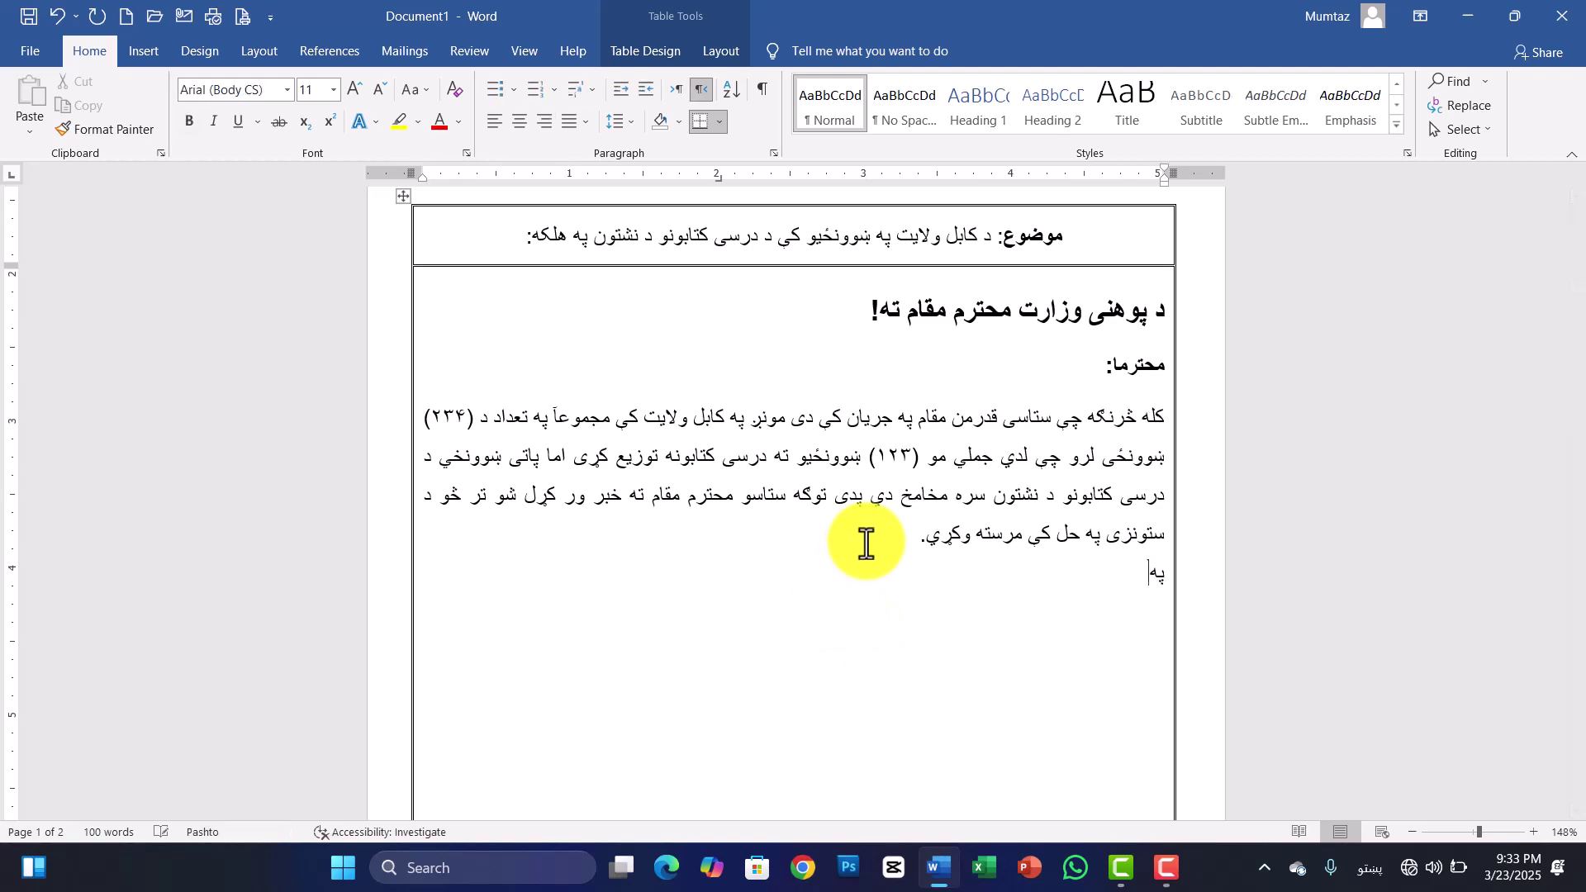
{"action": "key", "text": "BackSpace"}
{"action": "key", "text": "BackSpace"}
{"action": "type", "text": "نښت"}
{"action": "key", "text": "Return"}
{"action": "type", "text": "د کابل د پوهری"}
{"action": "key", "text": "BackSpace"}
{"action": "key", "text": "BackSpace"}
{"action": "key", "text": "BackSpace"}
{"action": "key", "text": "BackSpace"}
{"action": "type", "text": "وهنی ریس"}
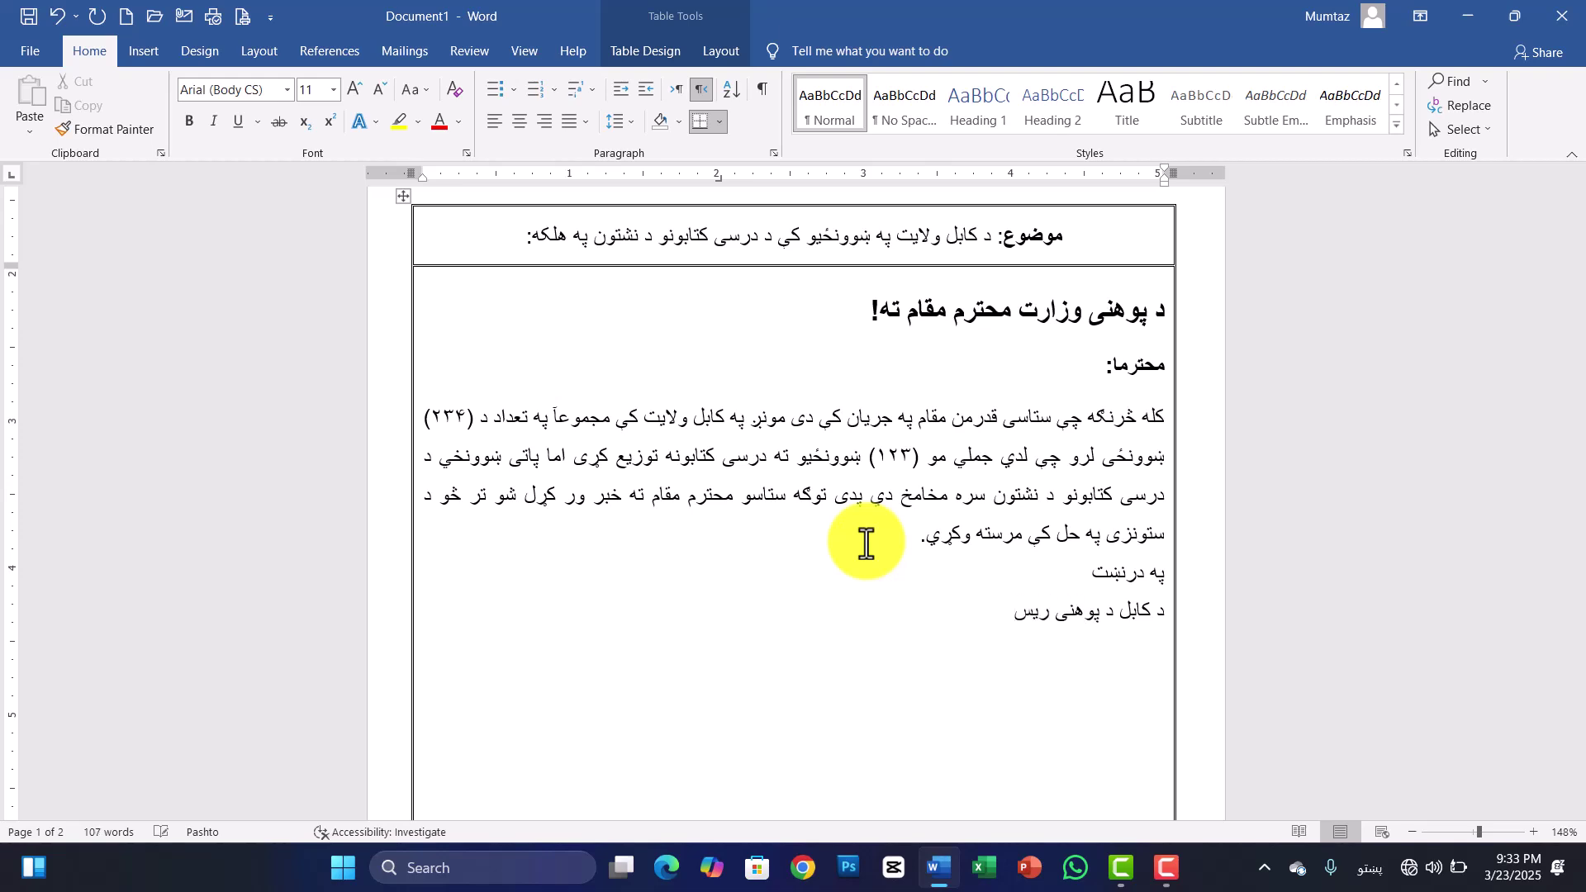
Center the two closing lines under the body paragraph and make them bold
{"action": "left_click_drag", "start_coordinate": [1016, 622], "coordinate": [1146, 583]}
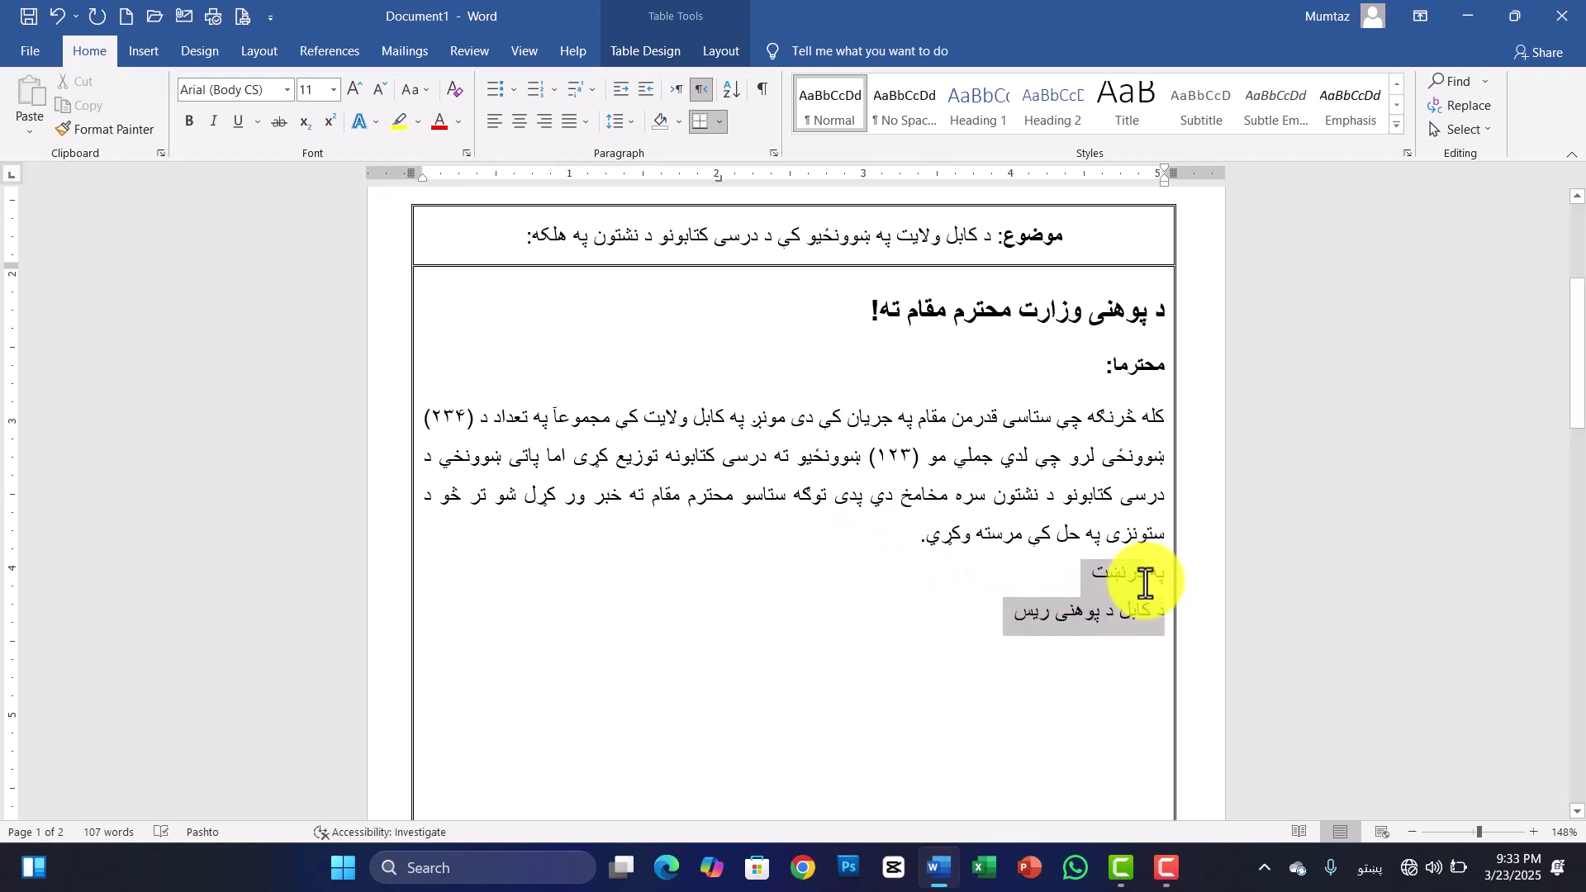
{"action": "left_click", "coordinate": [519, 121]}
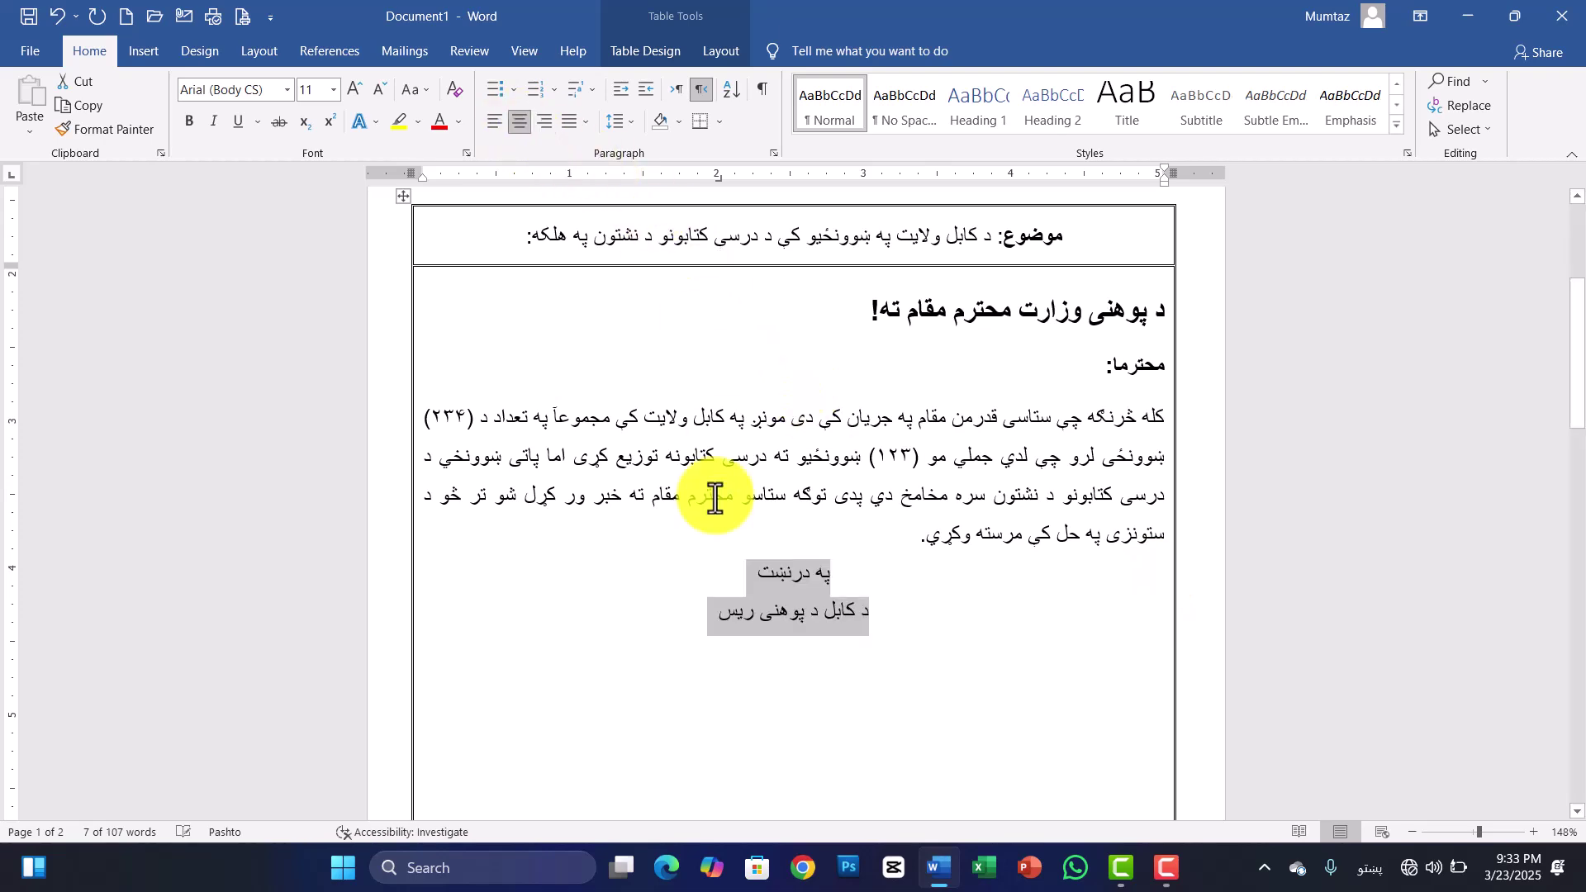
{"action": "key", "text": "ctrl+b"}
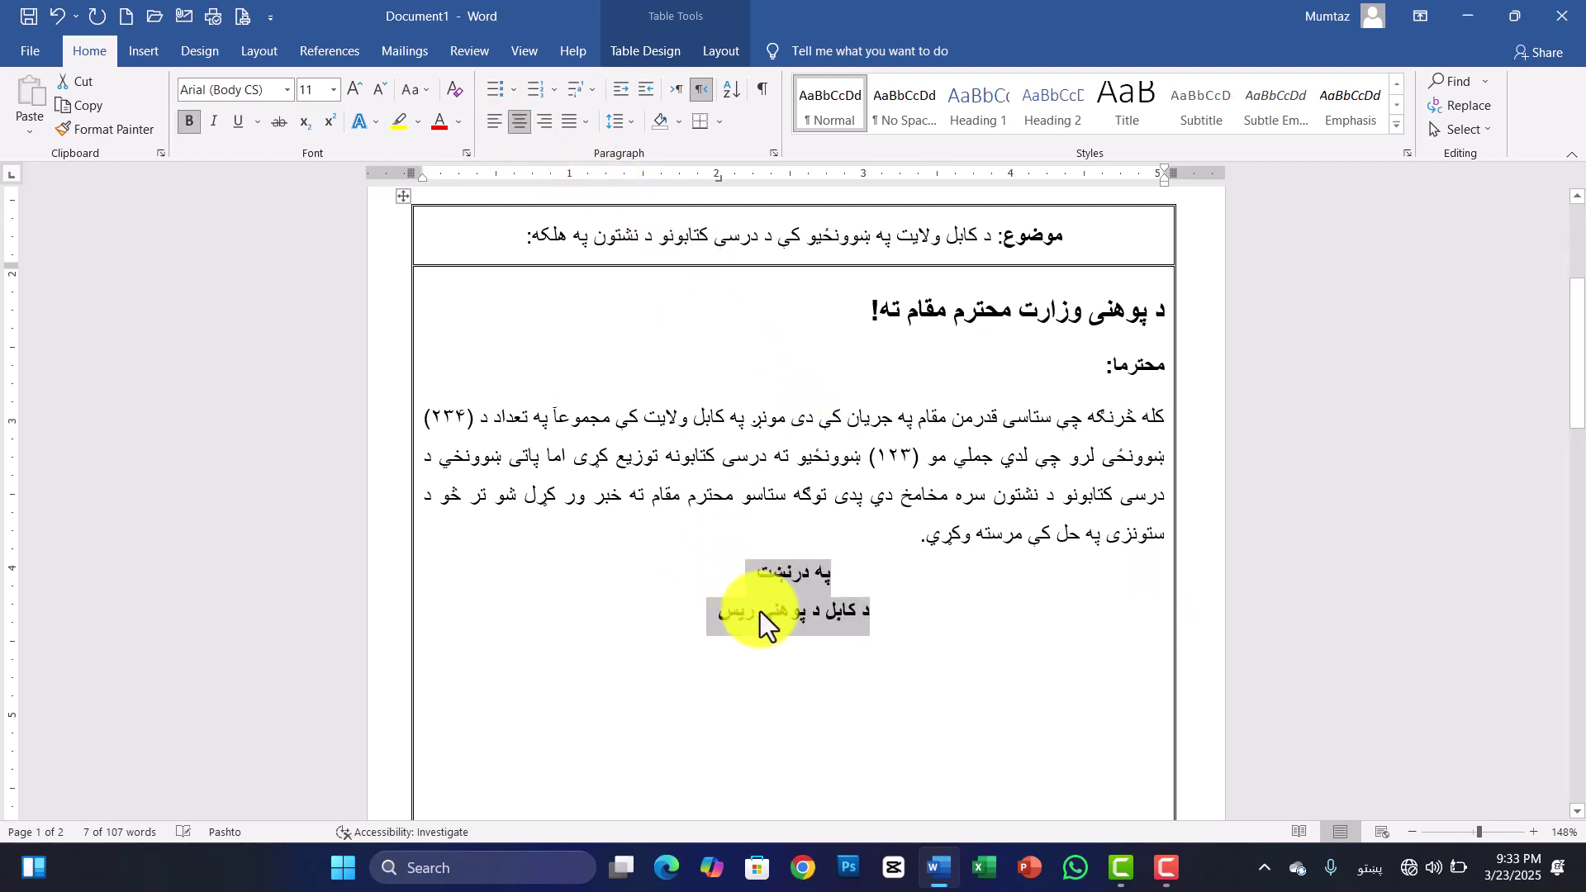
{"action": "left_click", "coordinate": [759, 611]}
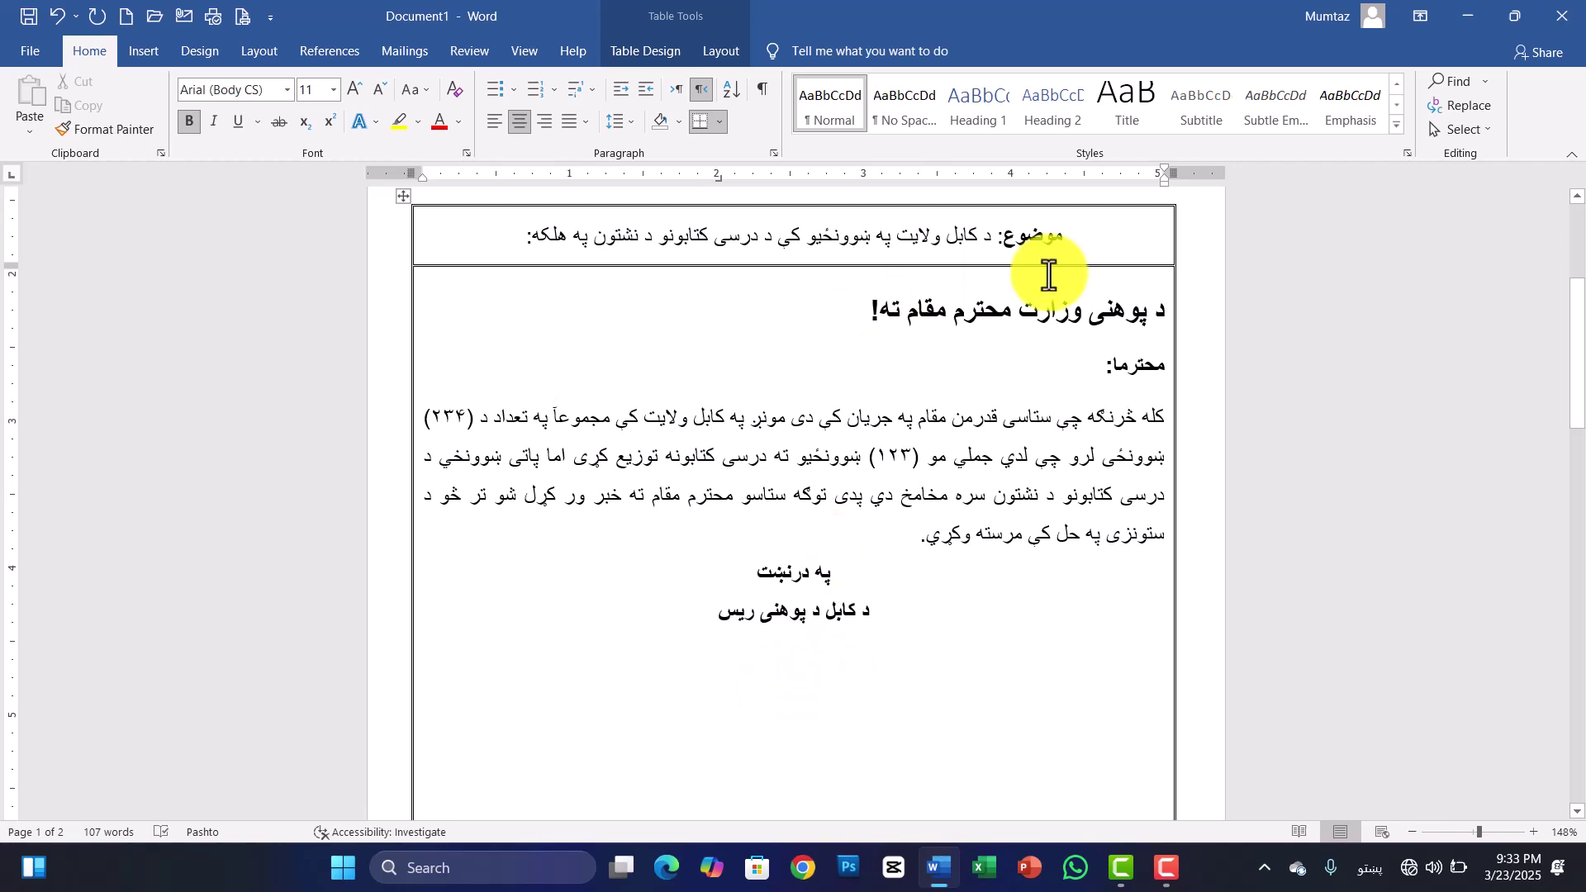
Delete the surplus blank lines at the end of the table's body cell to pull the letter onto one page
{"action": "left_click_drag", "start_coordinate": [1572, 336], "coordinate": [1577, 476]}
{"action": "left_click", "coordinate": [1119, 555]}
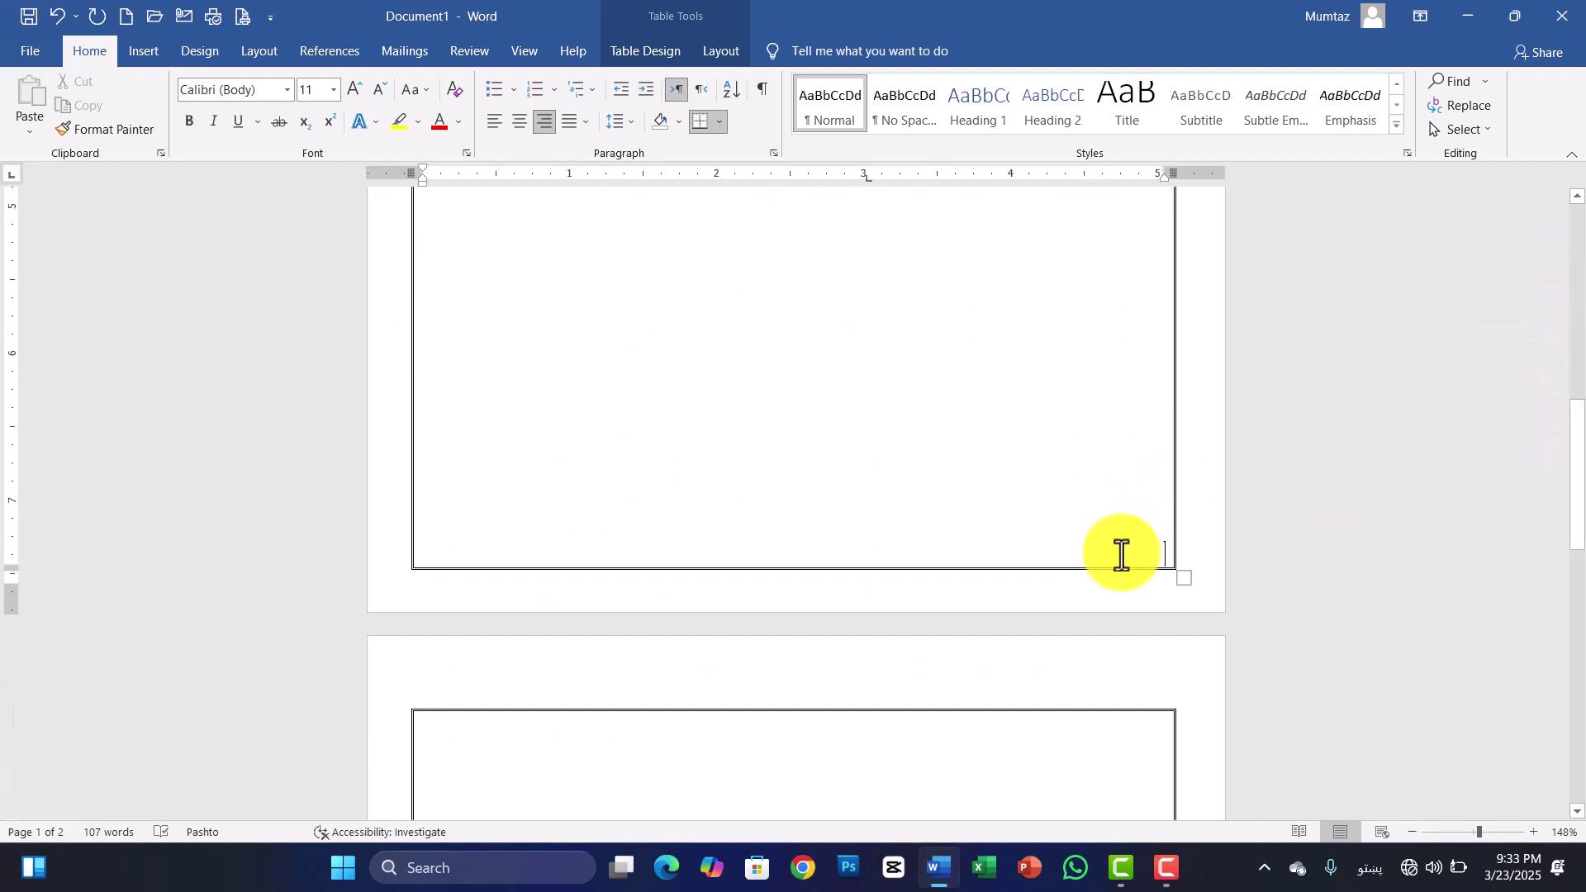
{"action": "key", "text": "BackSpace"}
{"action": "key", "text": "BackSpace"}
{"action": "key", "text": "BackSpace"}
{"action": "key", "text": "BackSpace"}
{"action": "key", "text": "BackSpace"}
{"action": "key", "text": "BackSpace"}
{"action": "key", "text": "BackSpace"}
{"action": "key", "text": "BackSpace"}
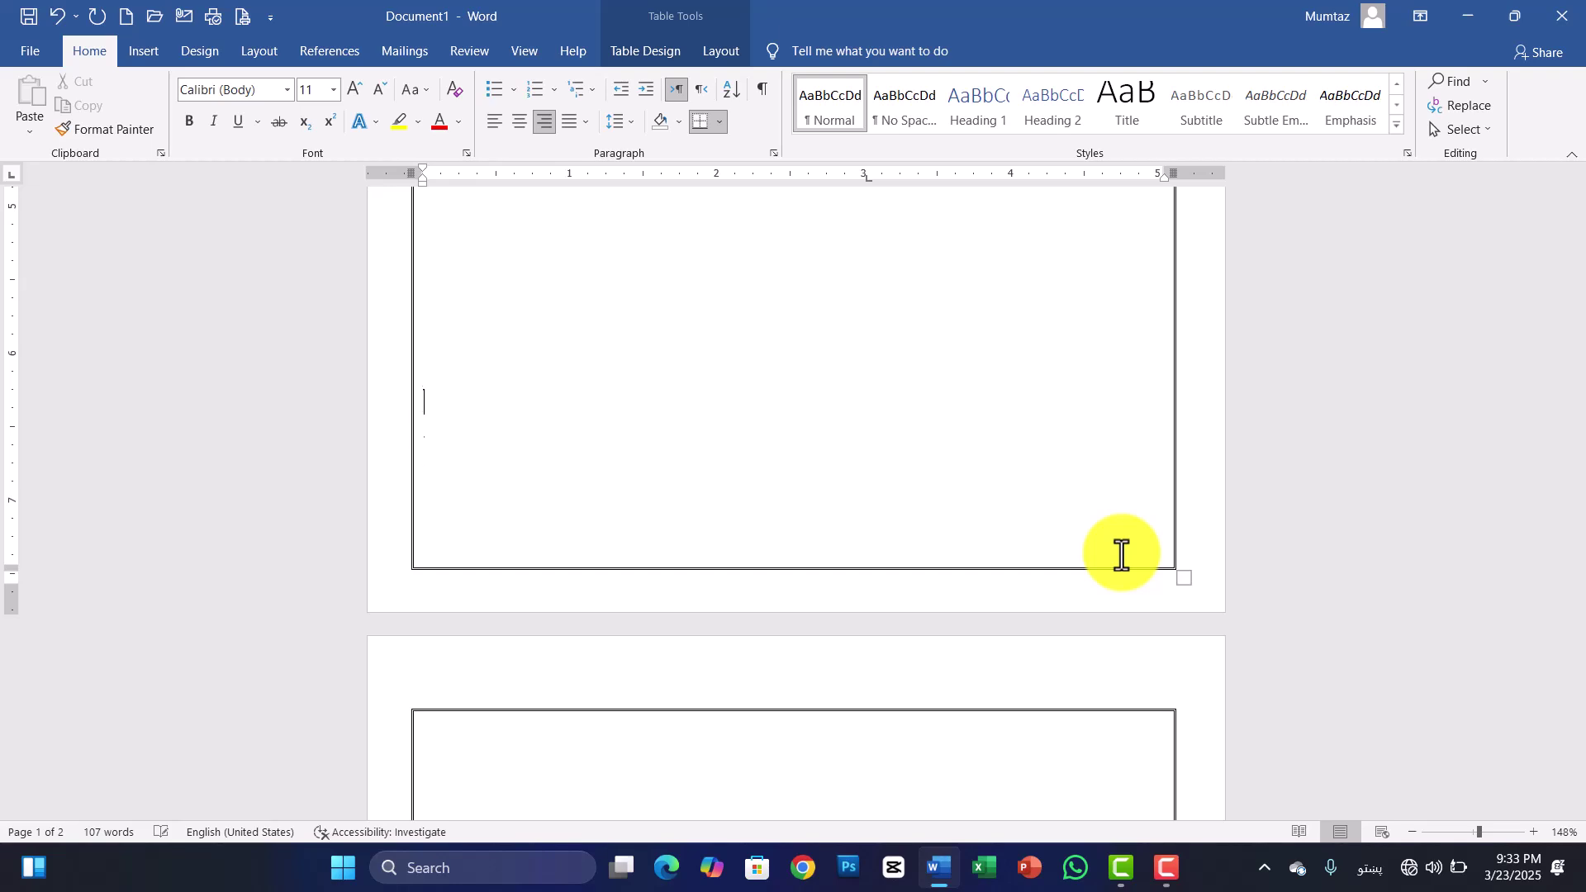
{"action": "key", "text": "BackSpace"}
{"action": "key", "text": "BackSpace"}
{"action": "key", "text": "BackSpace"}
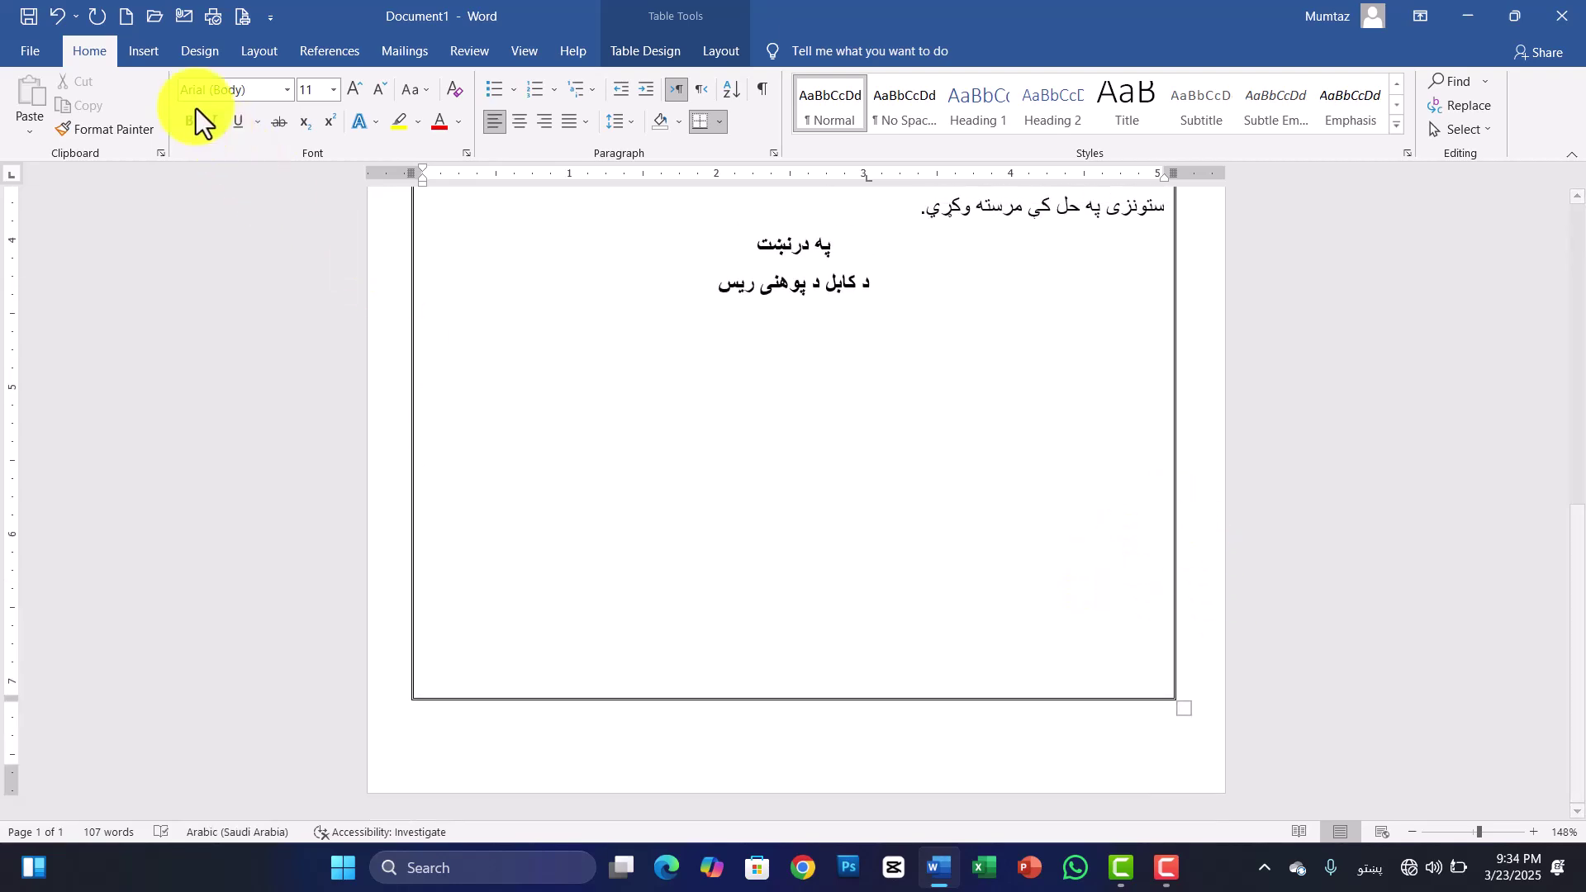
Draw a horizontal ½ pt double-line border across the table's body cell, splitting off a bottom row about 1.18 inches high
{"action": "left_click", "coordinate": [146, 53]}
{"action": "left_click", "coordinate": [149, 124]}
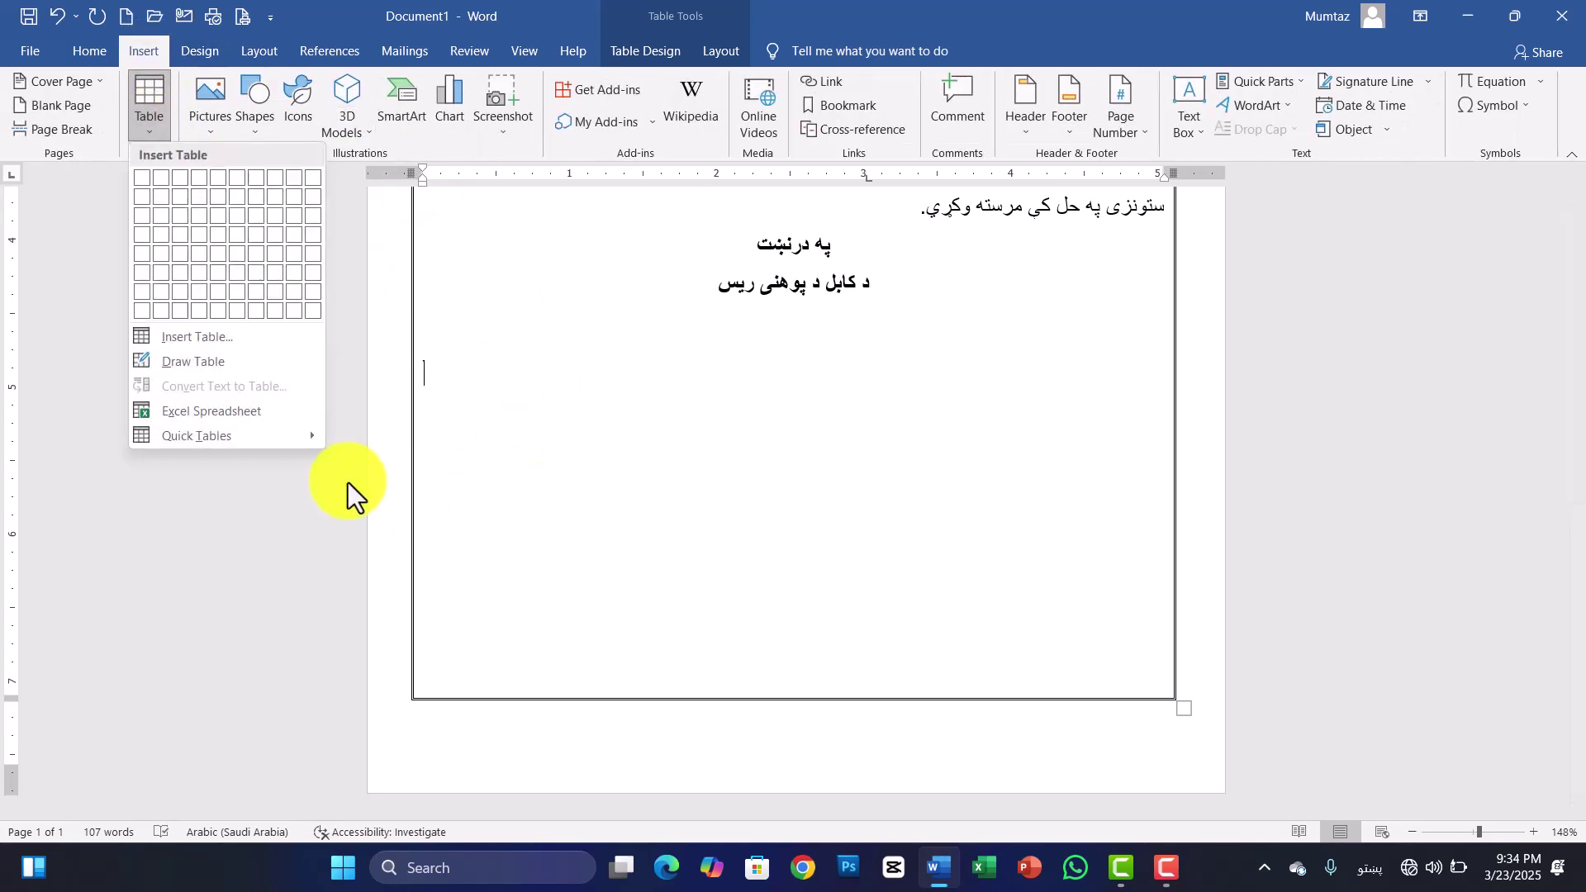
{"action": "left_click", "coordinate": [162, 362]}
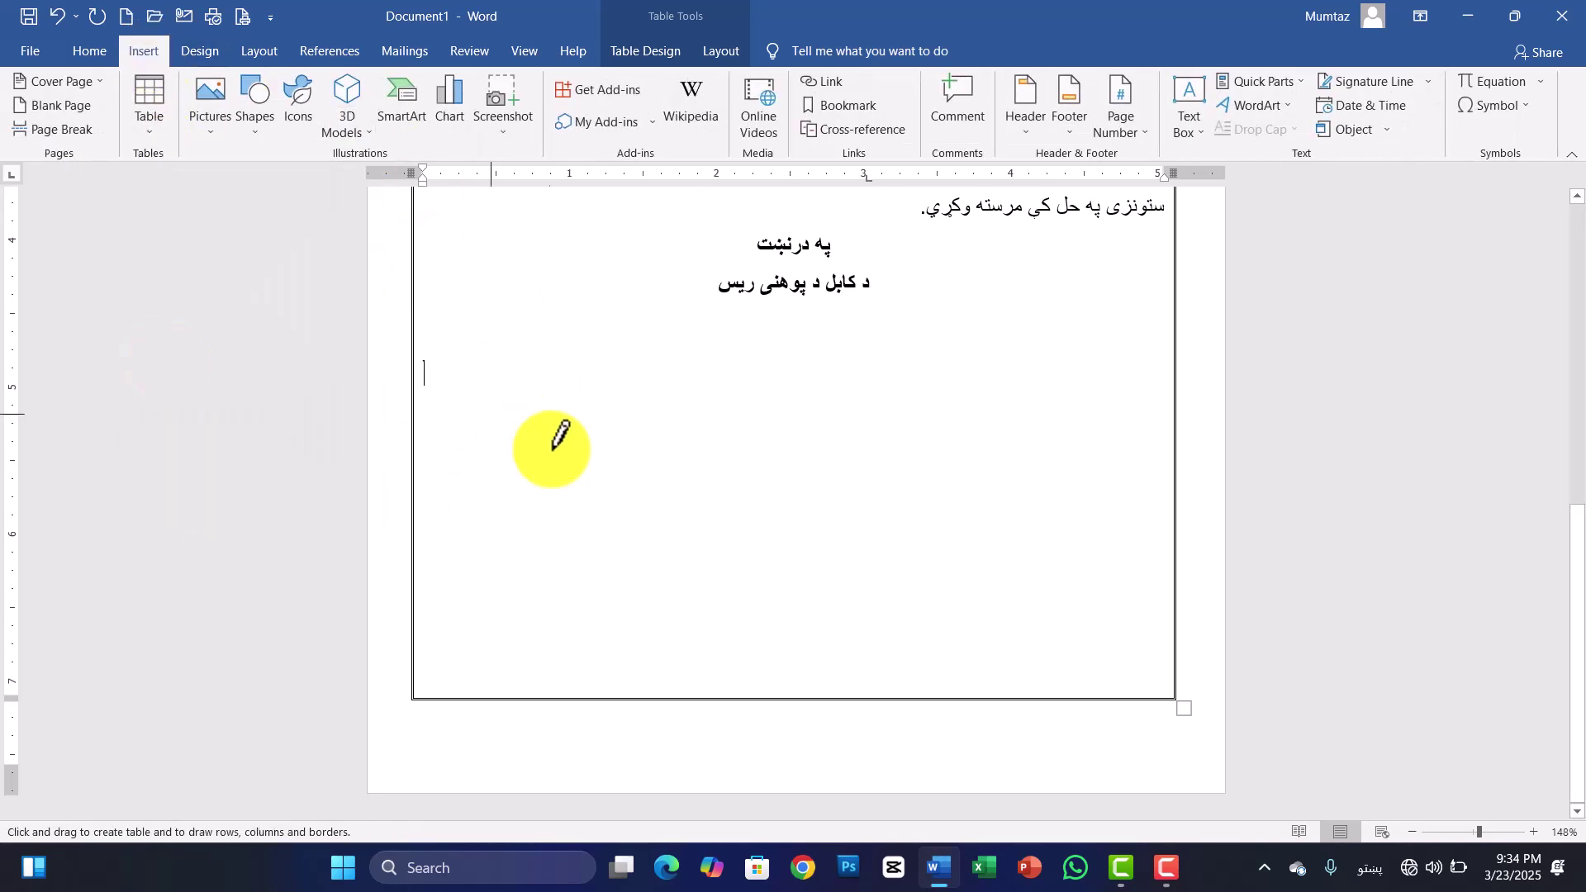
{"action": "left_click", "coordinate": [720, 52]}
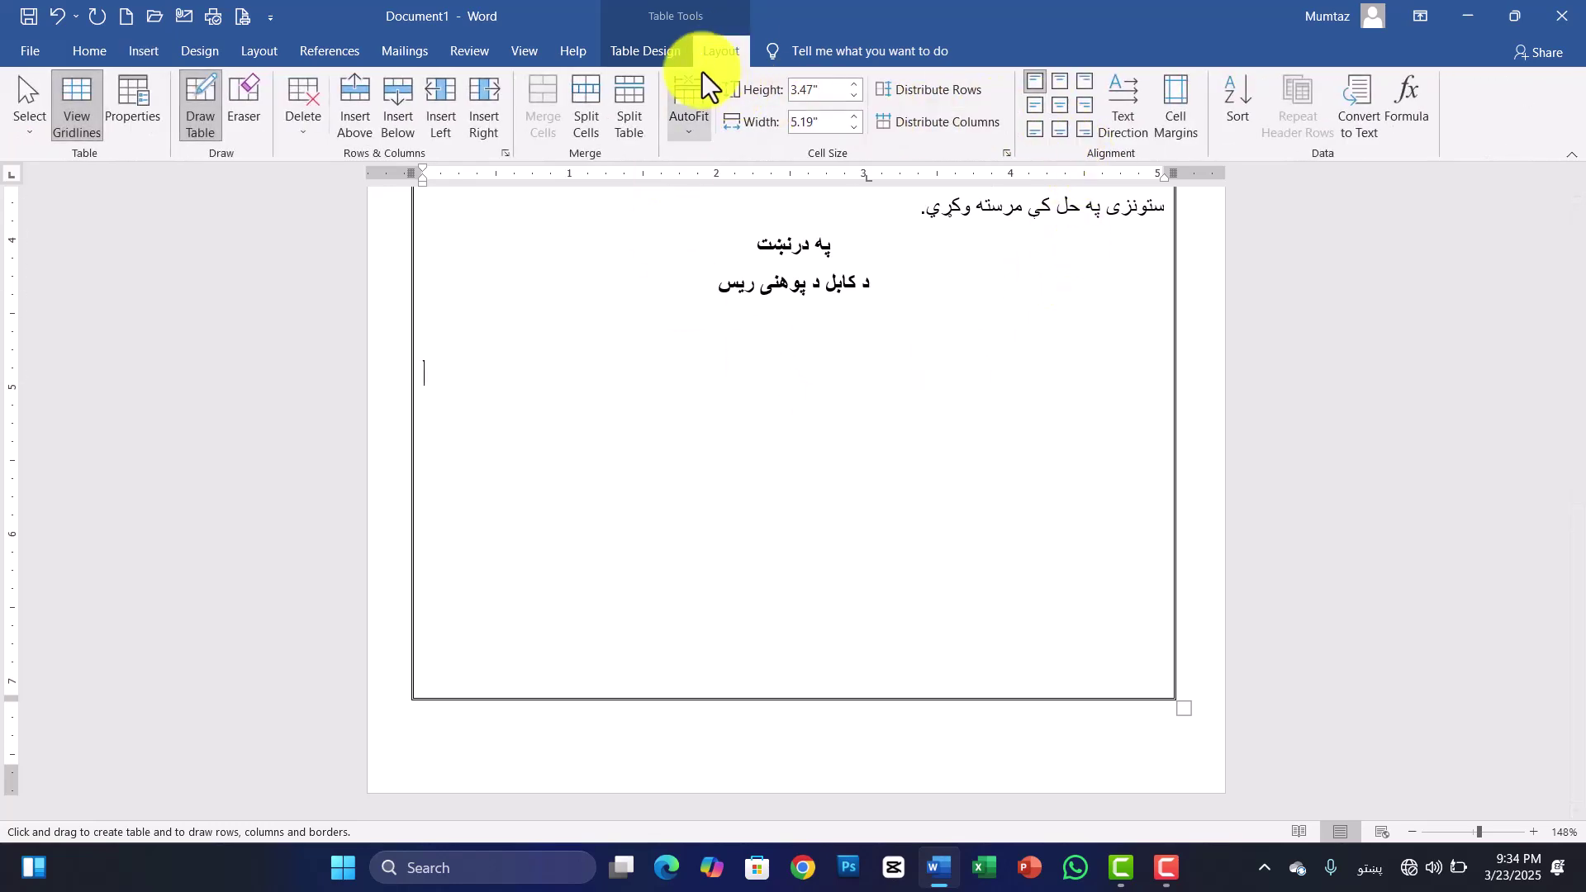
{"action": "left_click", "coordinate": [649, 52]}
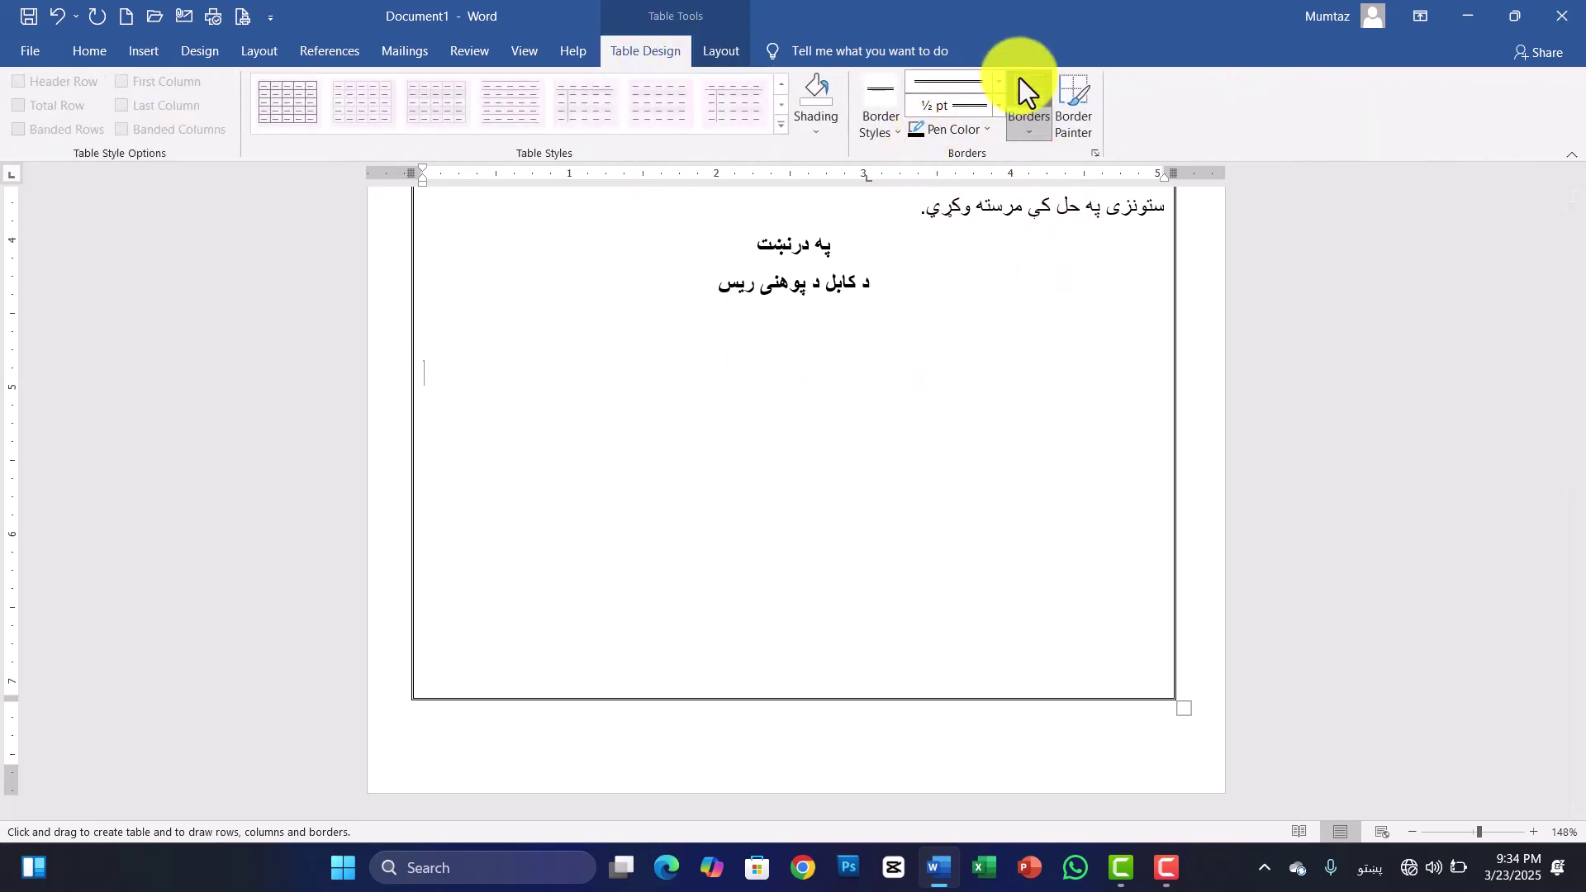
{"action": "left_click", "coordinate": [998, 81]}
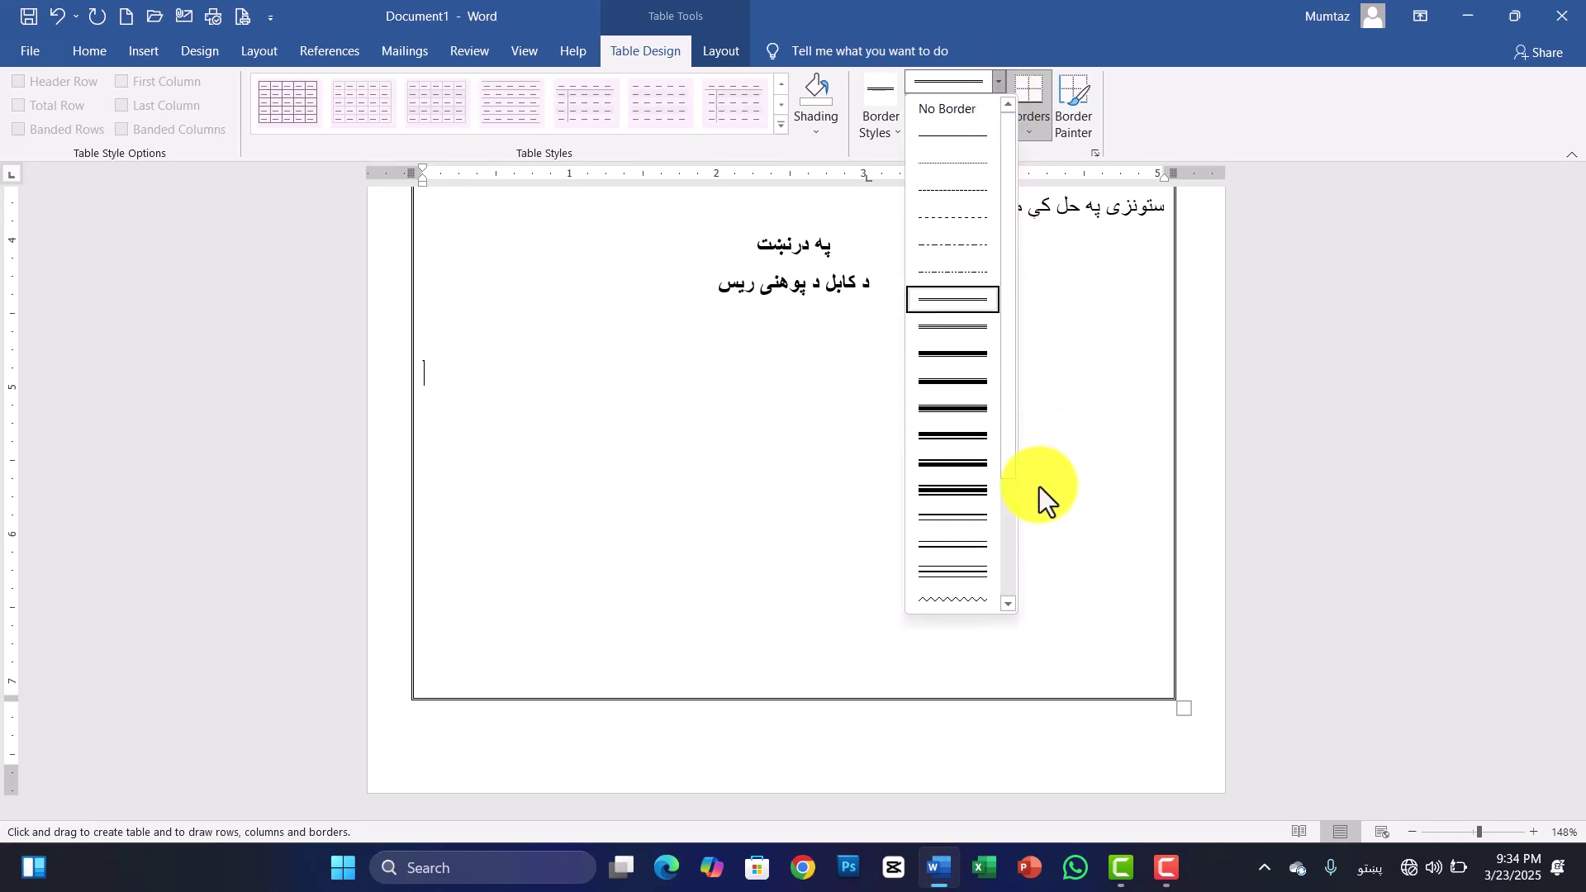
{"action": "left_click", "coordinate": [944, 302]}
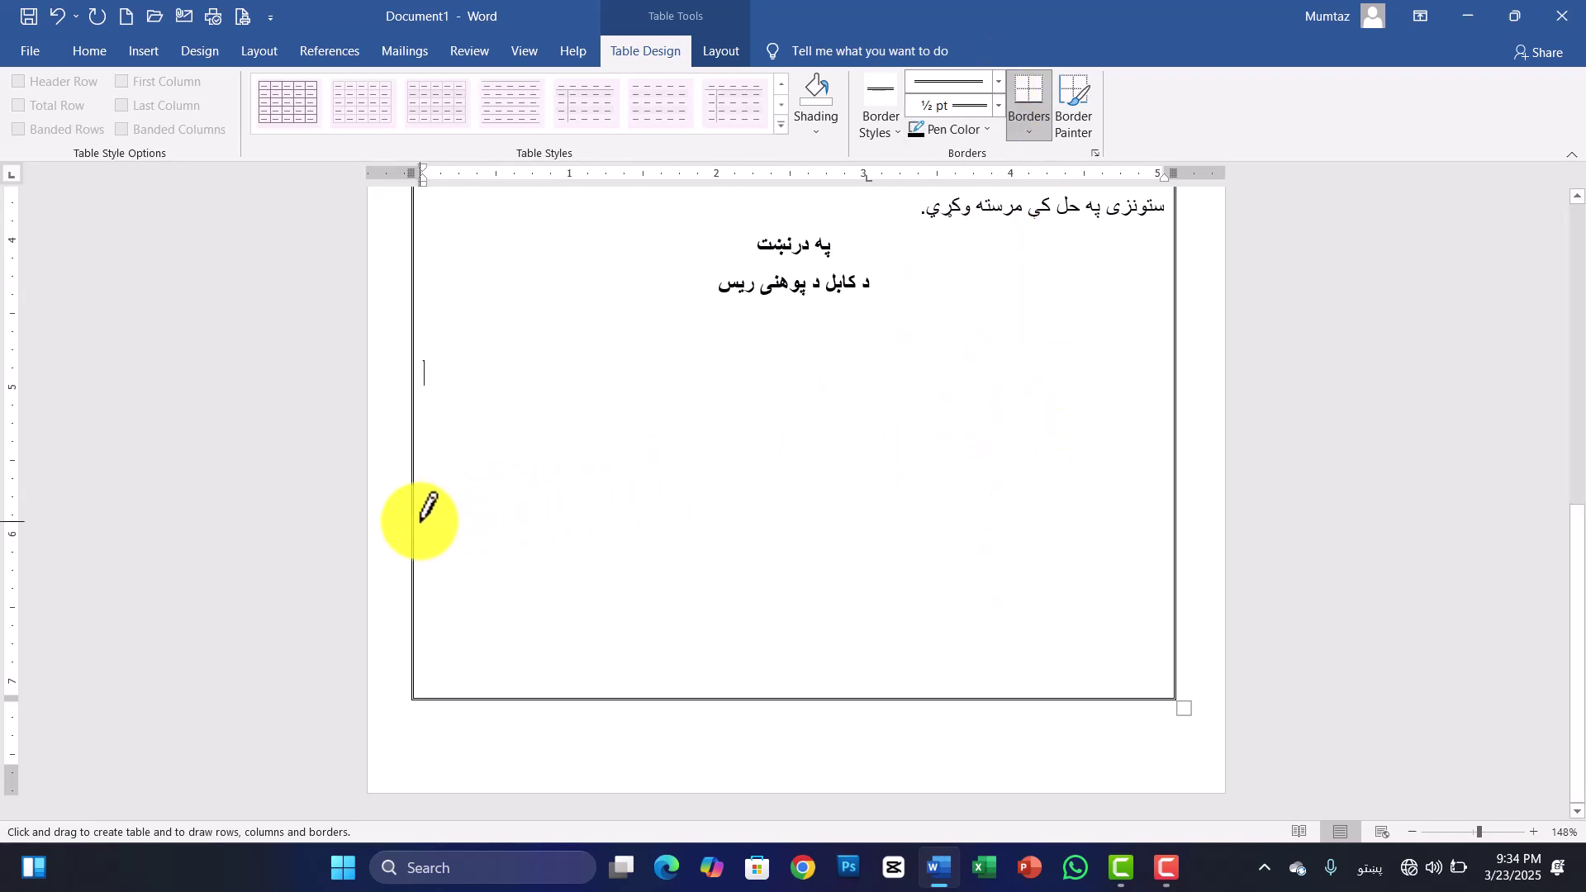
{"action": "mouse_move", "coordinate": [419, 518]}
{"action": "left_mouse_down"}
{"action": "mouse_move", "coordinate": [895, 533]}
{"action": "mouse_move", "coordinate": [1080, 506]}
{"action": "left_mouse_up"}
{"action": "scroll", "coordinate": [1074, 499], "scroll_direction": "up", "scroll_amount": 3}
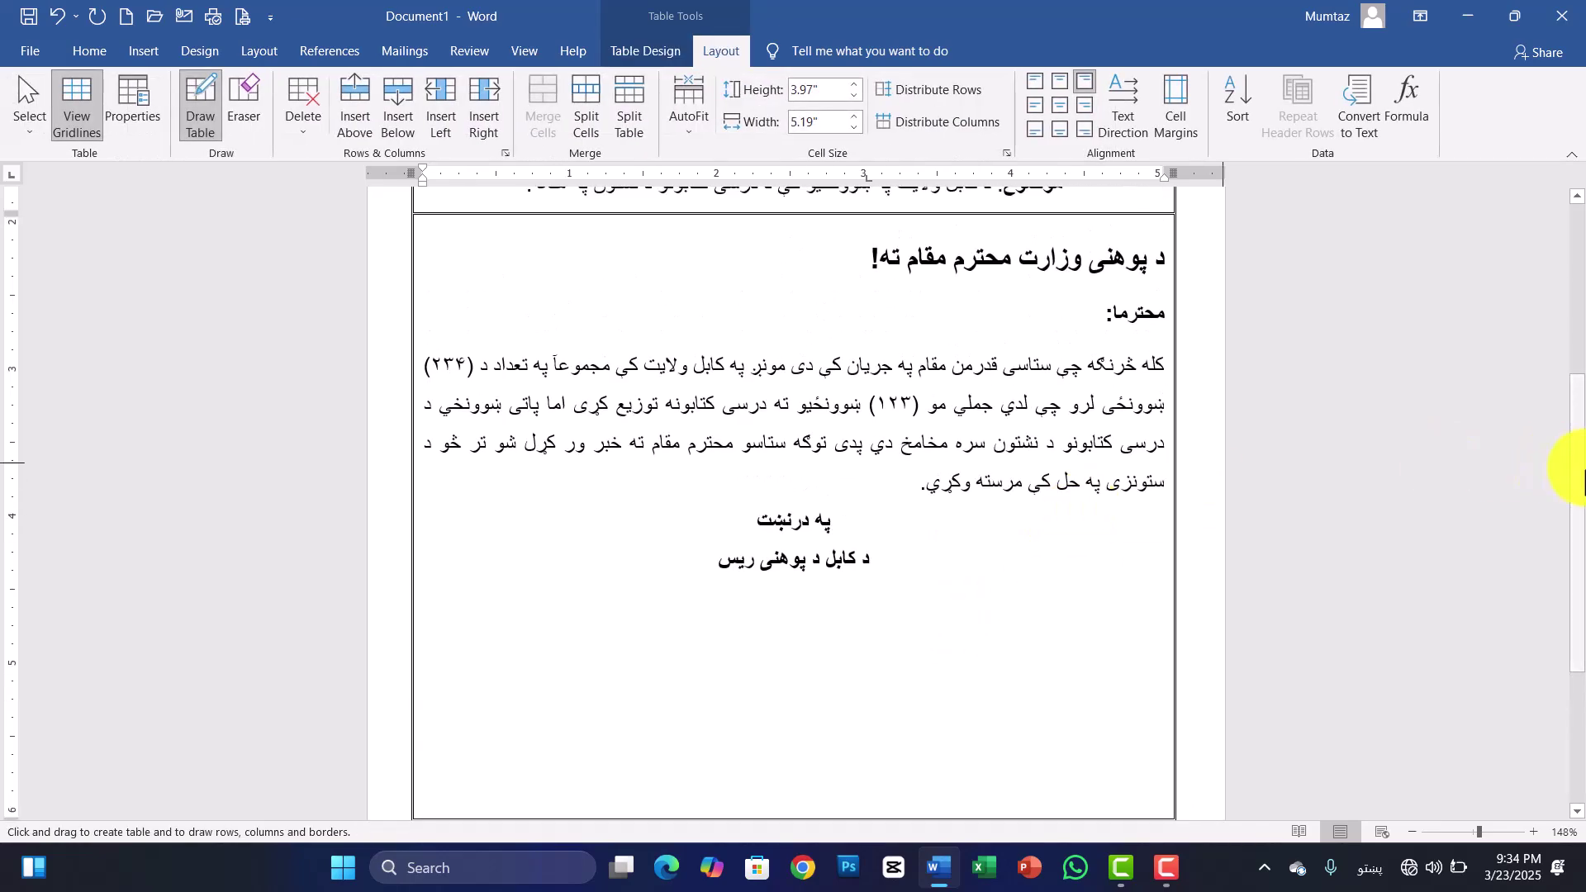
{"action": "scroll", "coordinate": [1577, 578], "scroll_direction": "down", "scroll_amount": 1}
{"action": "left_click_drag", "start_coordinate": [1578, 579], "coordinate": [1578, 661]}
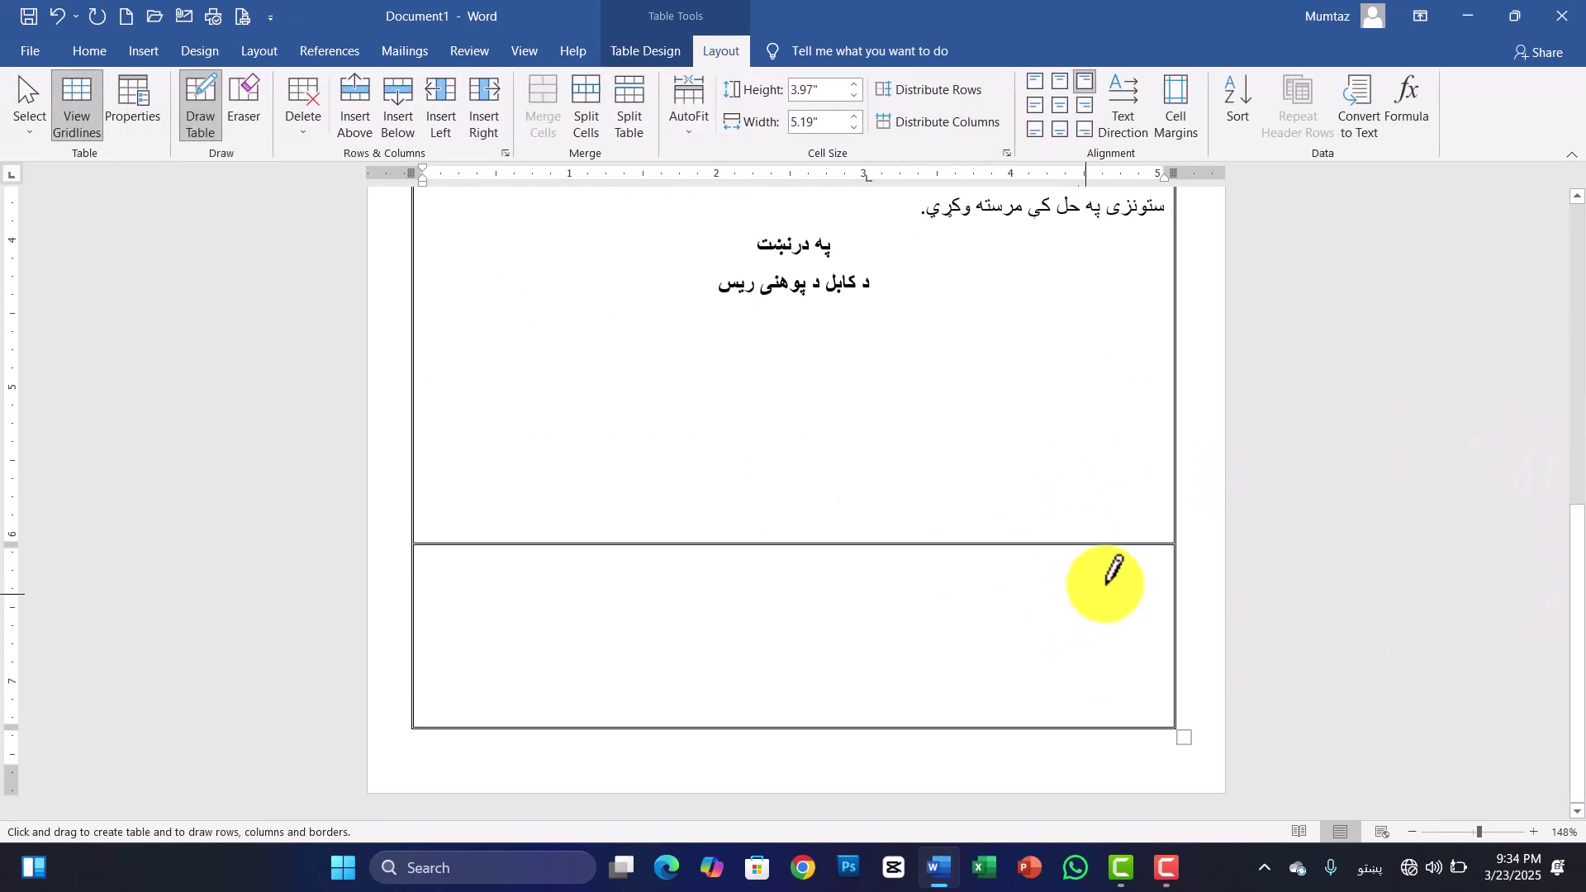
Add the label "احکام:" at the start of the new bottom row and make it bold
{"action": "key", "text": "Escape"}
{"action": "left_click", "coordinate": [1159, 566]}
{"action": "type", "text": "حکام:"}
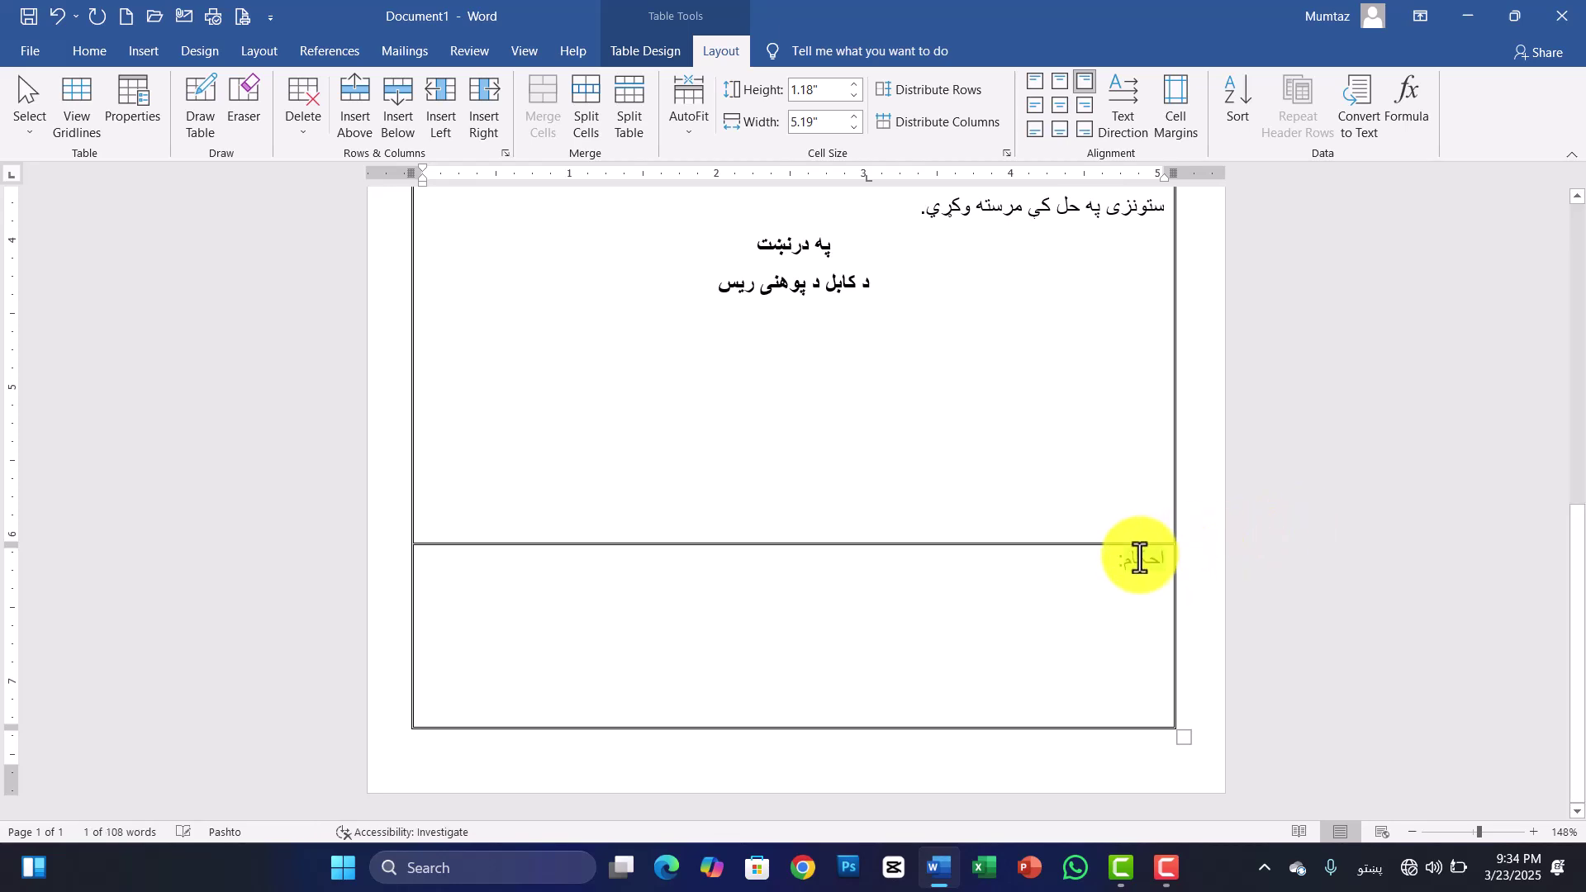
{"action": "double_click", "coordinate": [1140, 558]}
{"action": "key", "text": "ctrl+b"}
{"action": "left_click", "coordinate": [984, 634]}
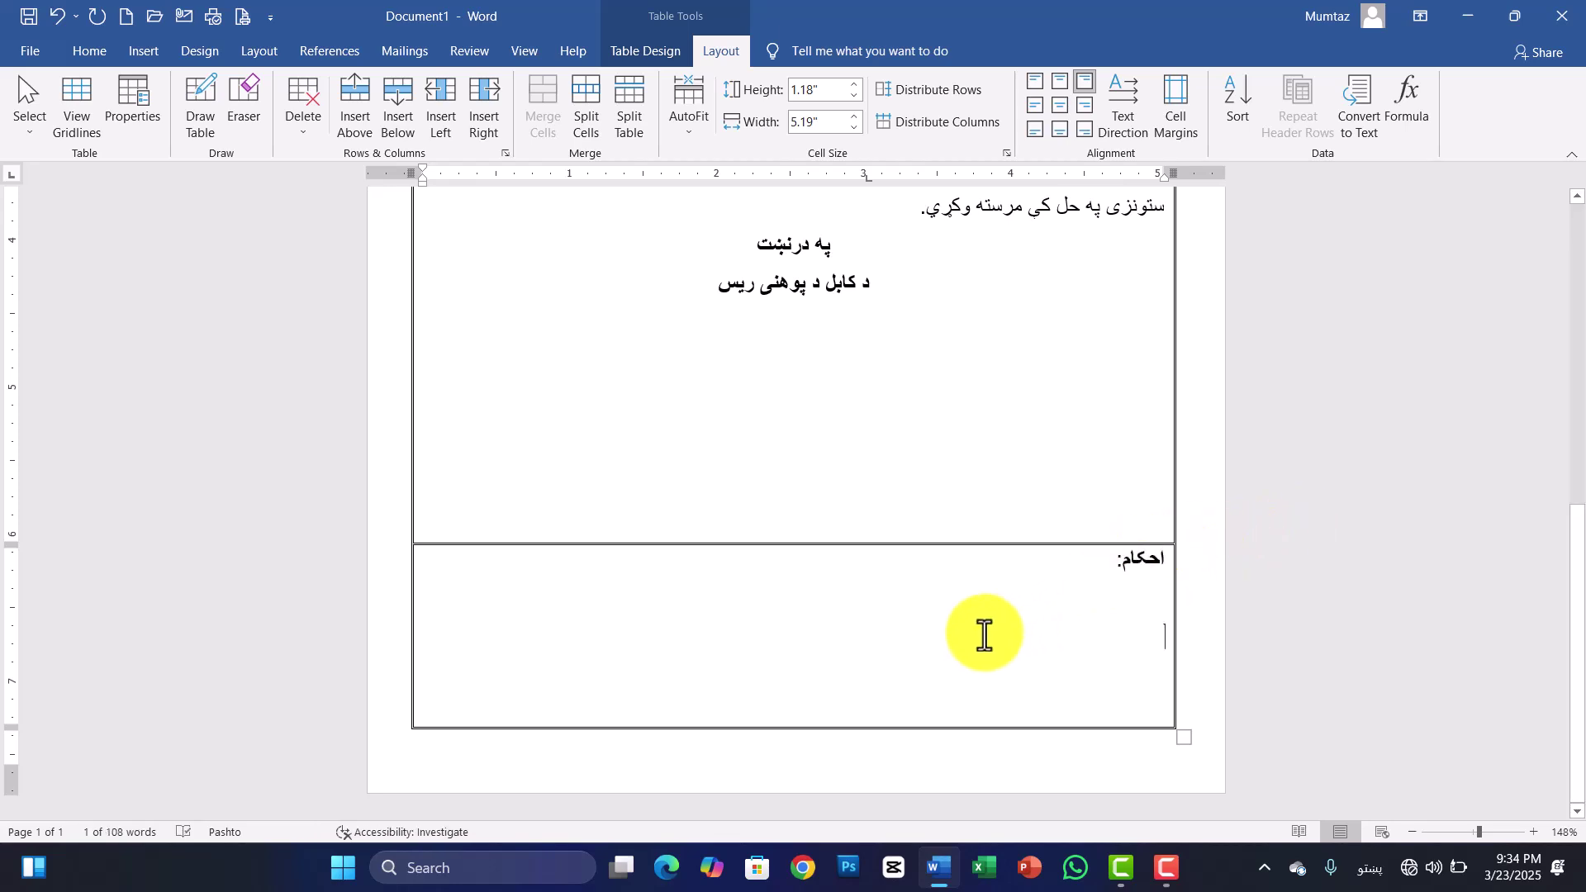
{"action": "key", "text": "ctrl+z"}
{"action": "left_click", "coordinate": [1153, 596]}
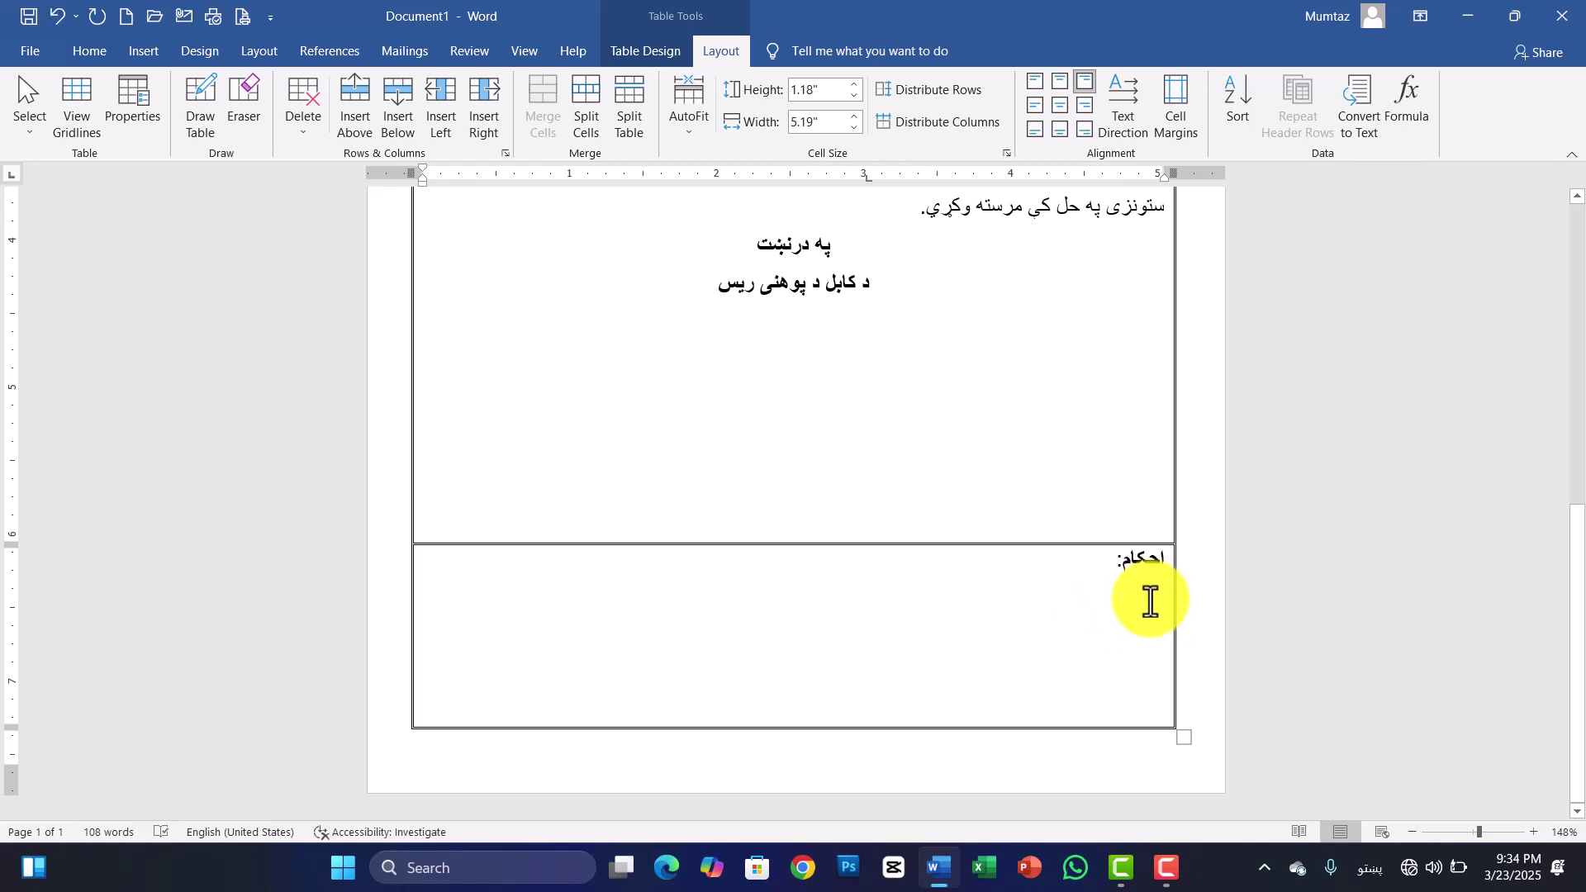
Review the full page layout of the letter in the print preview and return to the document
{"action": "left_click_drag", "start_coordinate": [1582, 685], "coordinate": [1558, 354]}
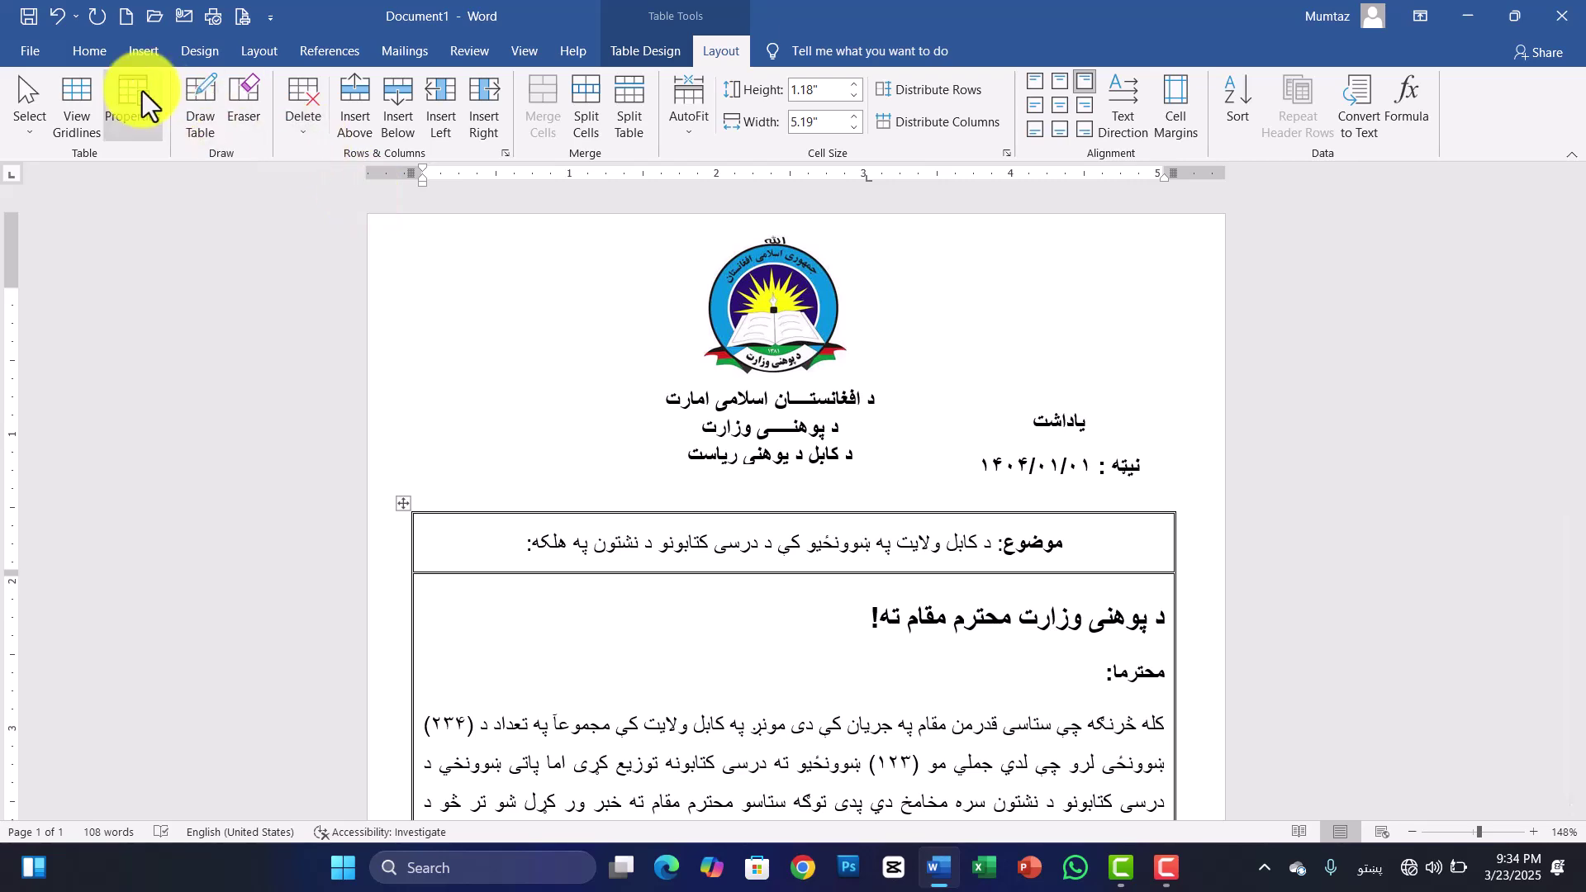
{"action": "left_click", "coordinate": [88, 51]}
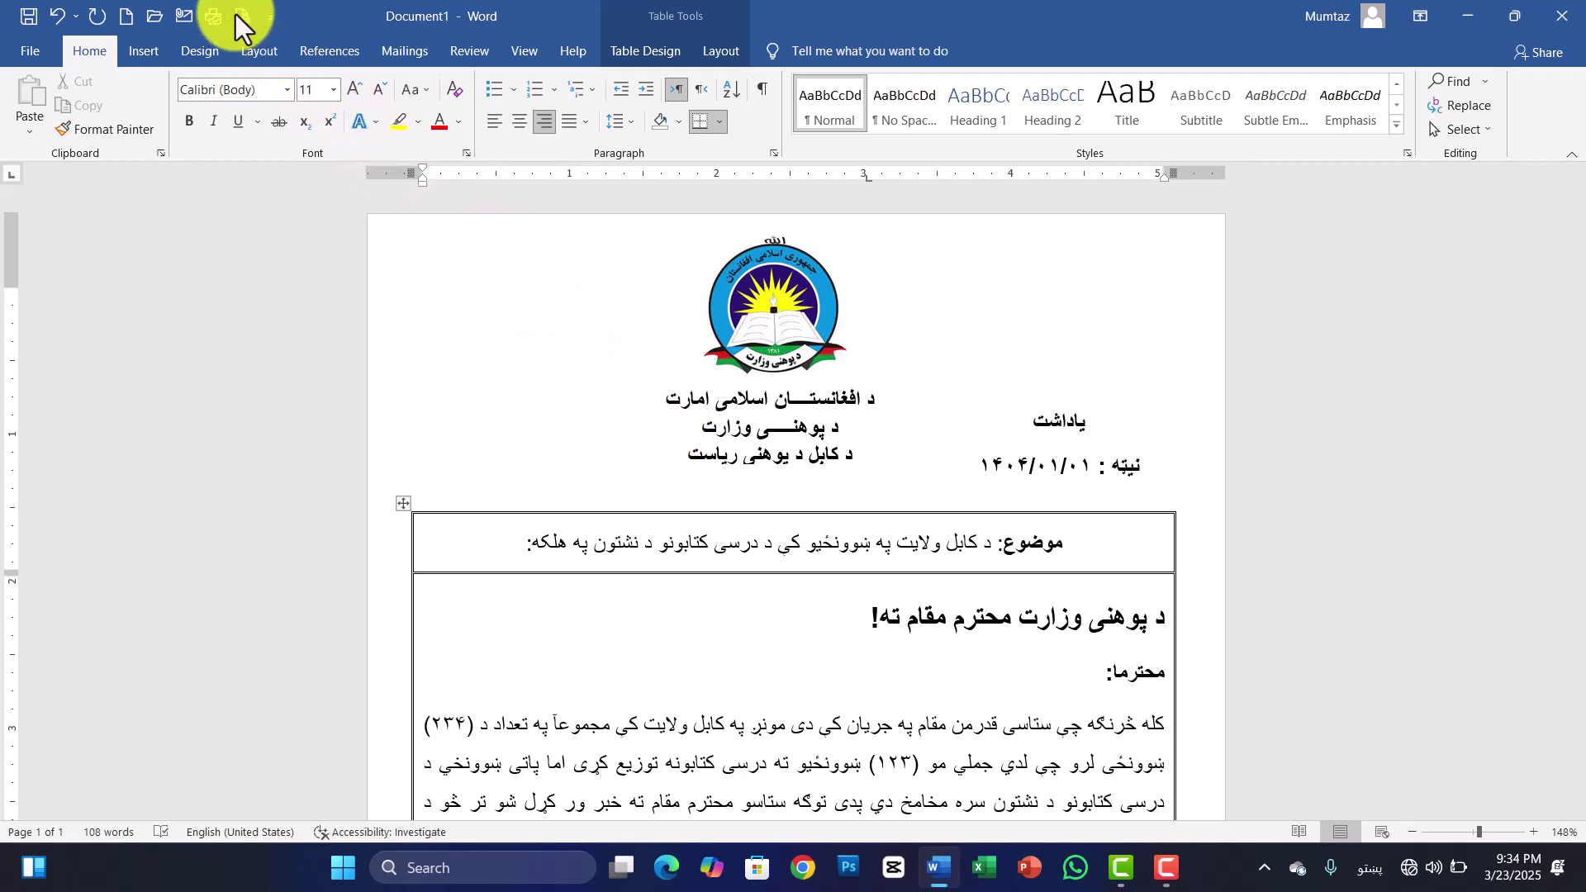
{"action": "key", "text": "ctrl+p"}
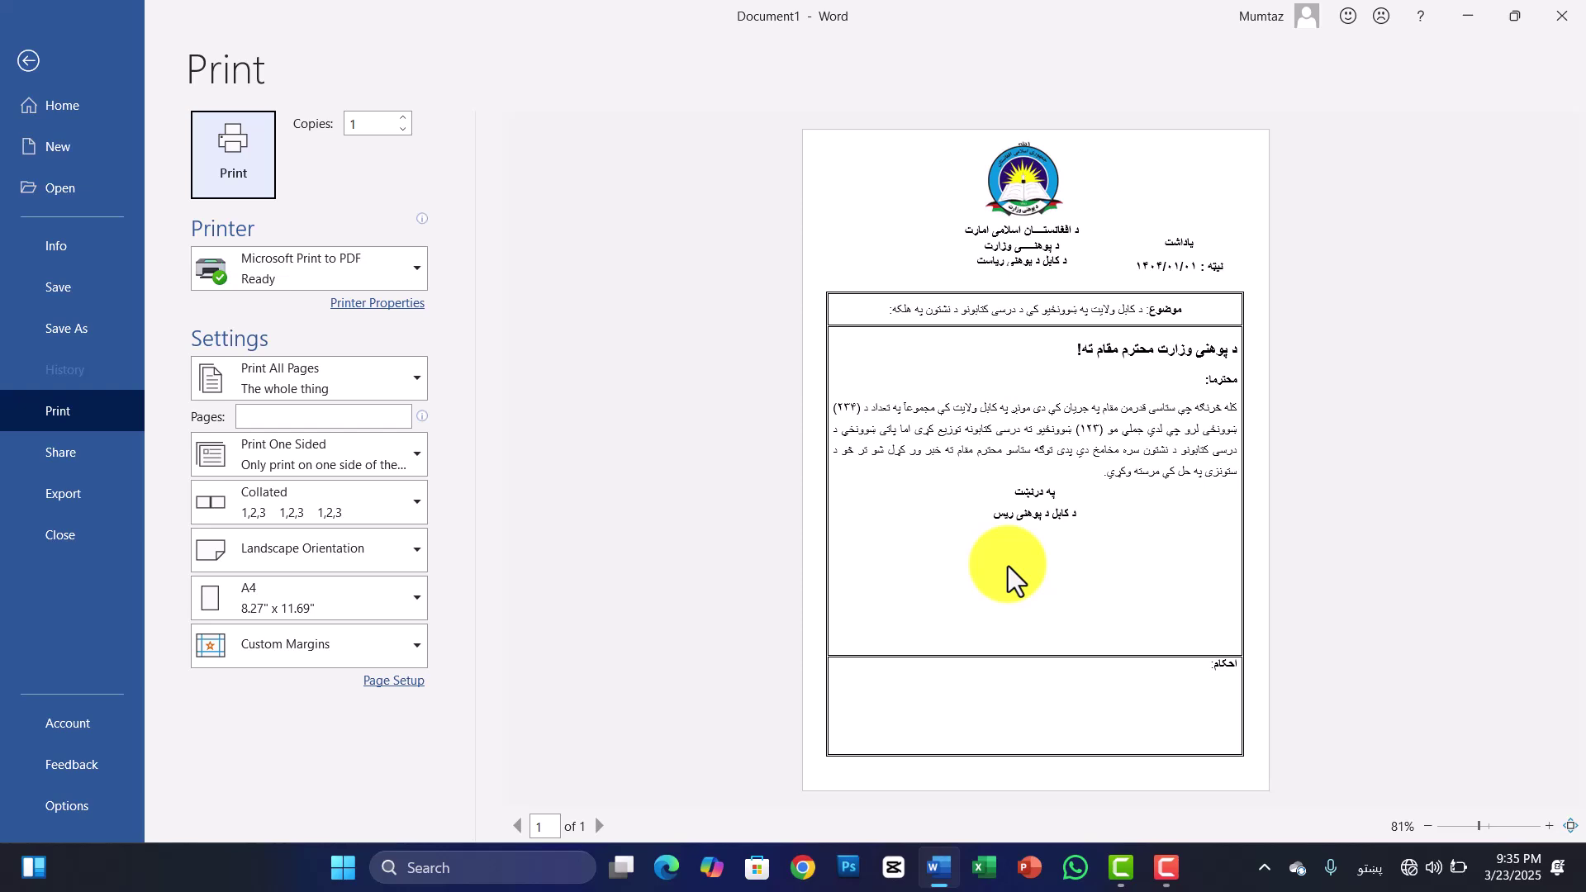
{"action": "left_click", "coordinate": [28, 73]}
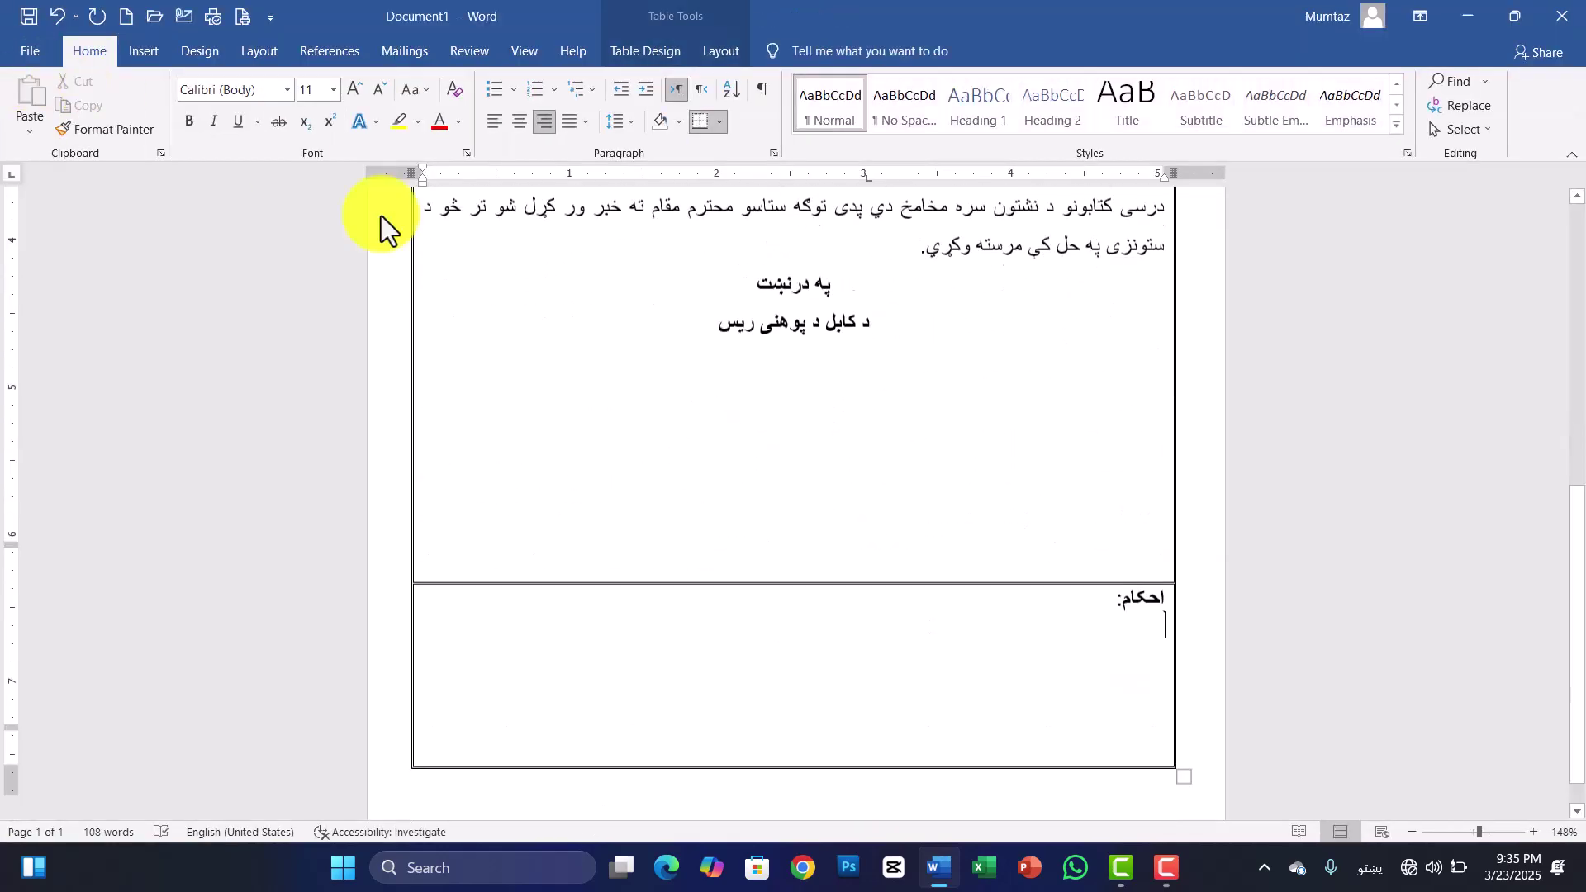
Save the document to the Desktop under the name "یاداشت فارمټ" and close it
{"action": "left_click", "coordinate": [36, 30]}
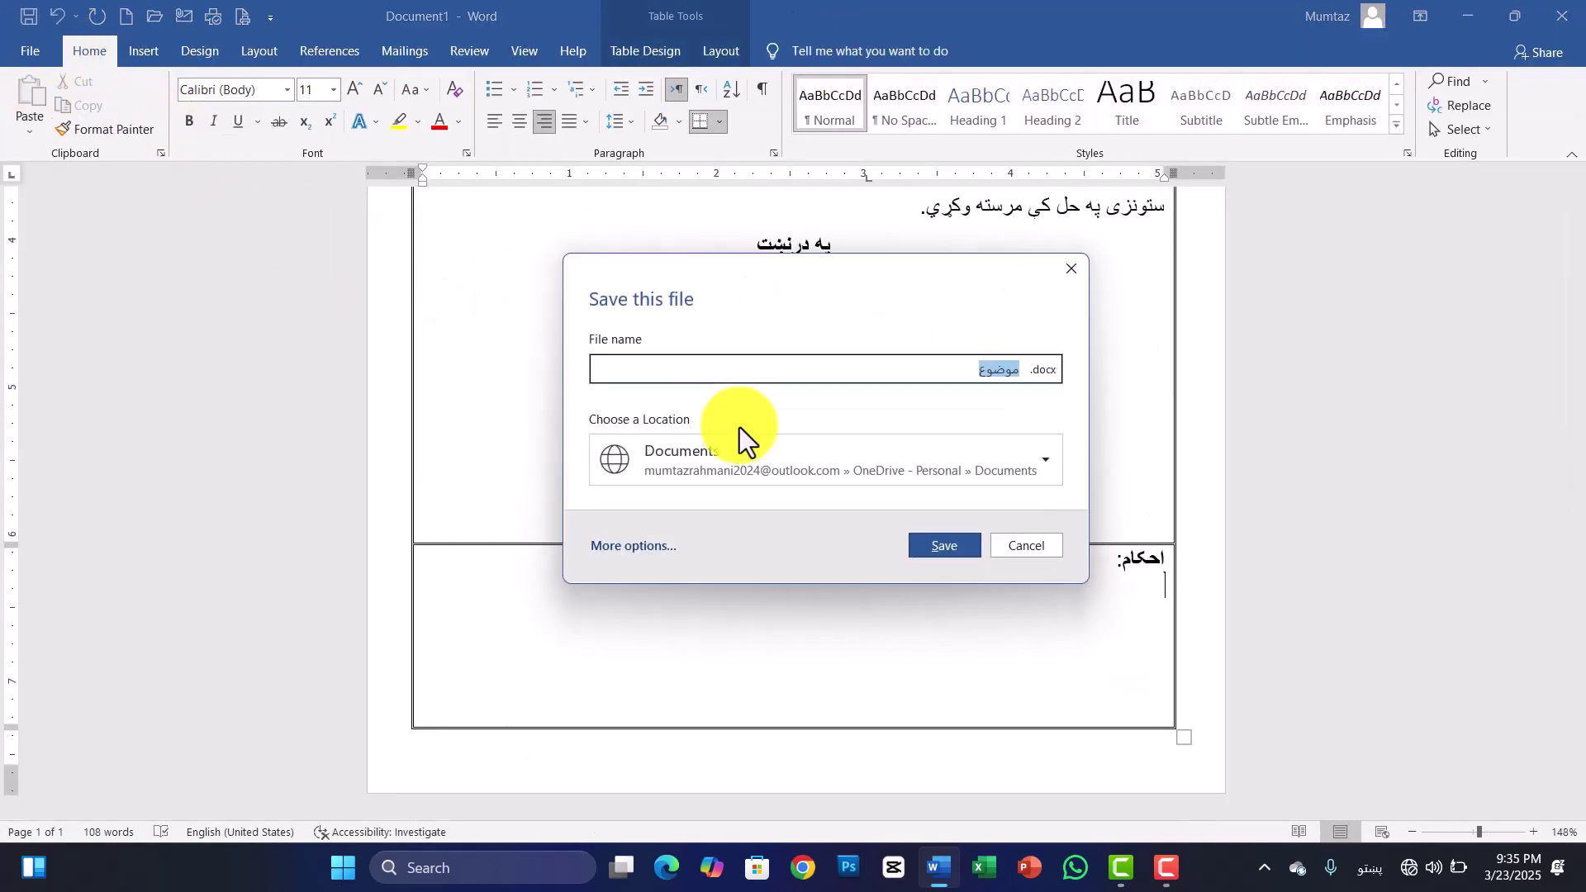
{"action": "type", "text": "یاداشت فارمت"}
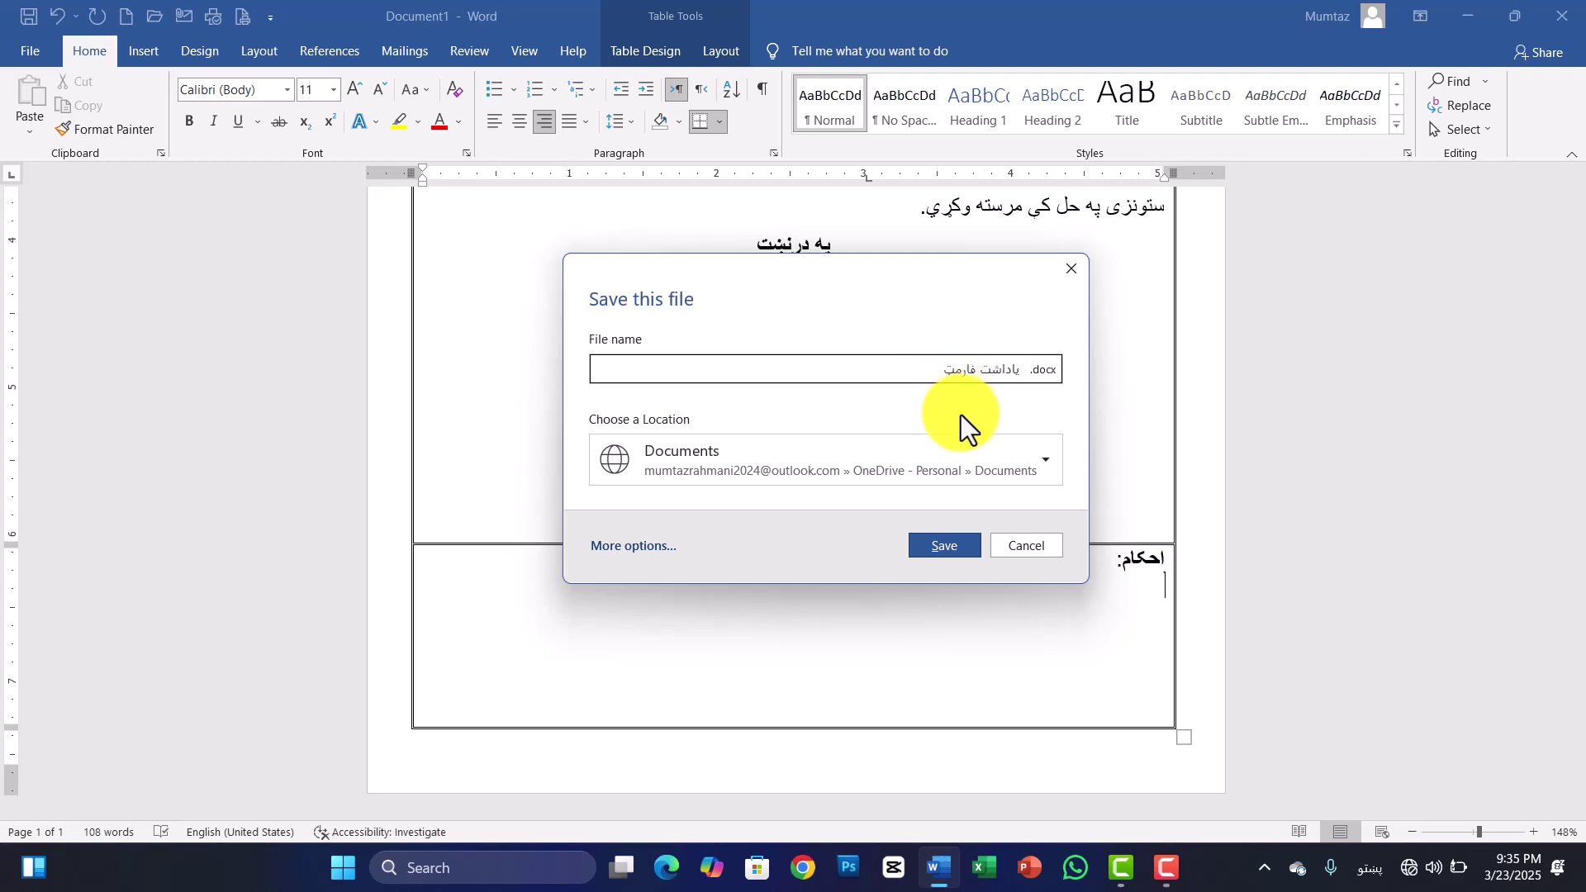
{"action": "left_click", "coordinate": [904, 456]}
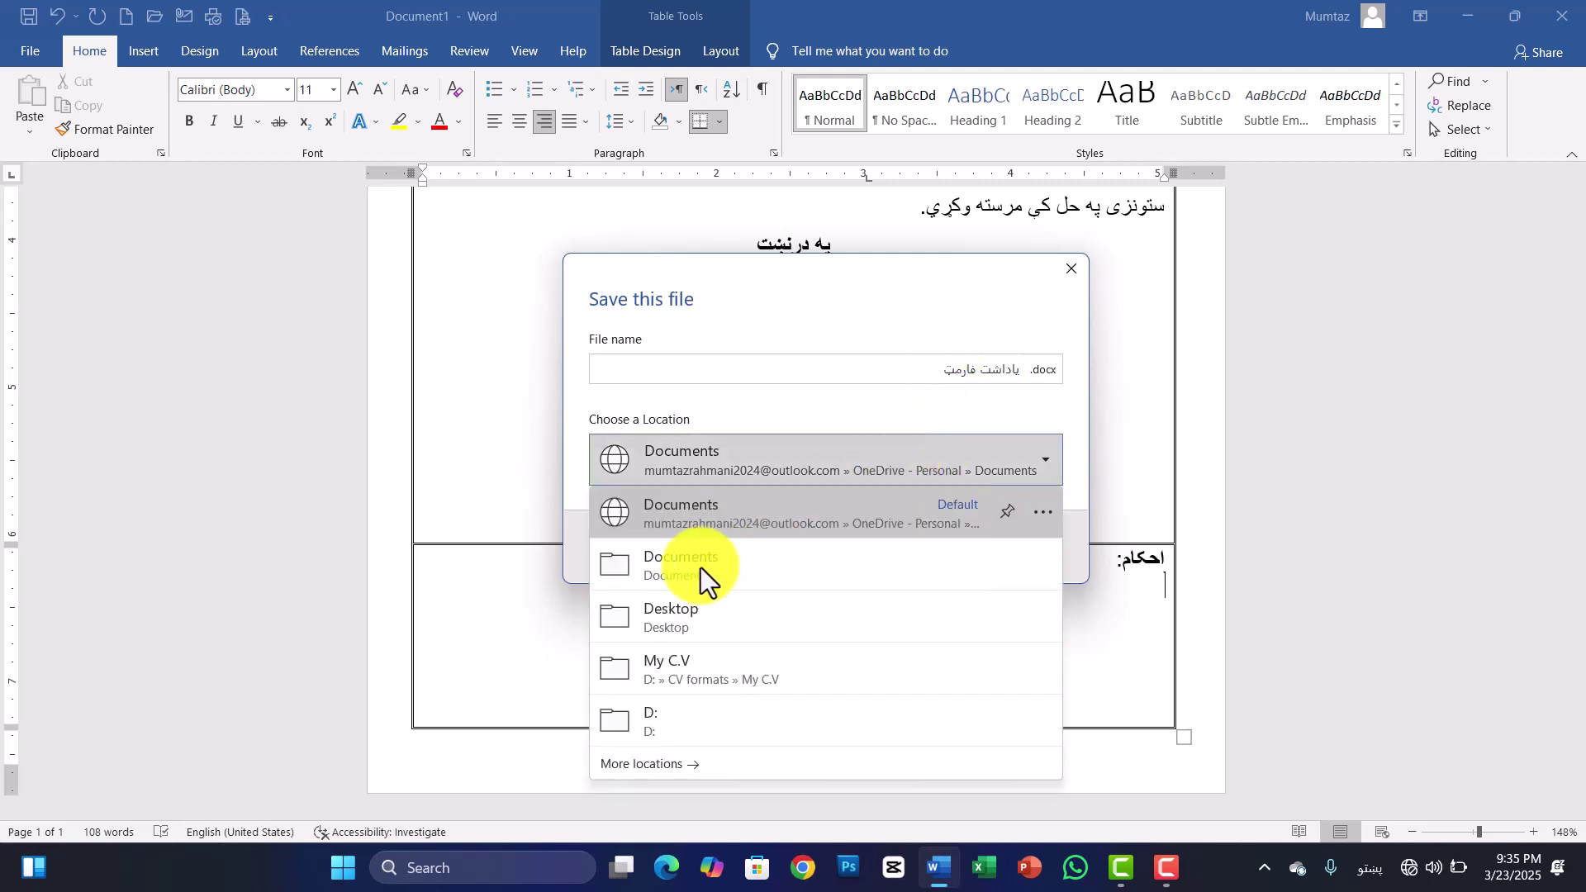
{"action": "left_click", "coordinate": [649, 611]}
{"action": "left_click", "coordinate": [947, 547]}
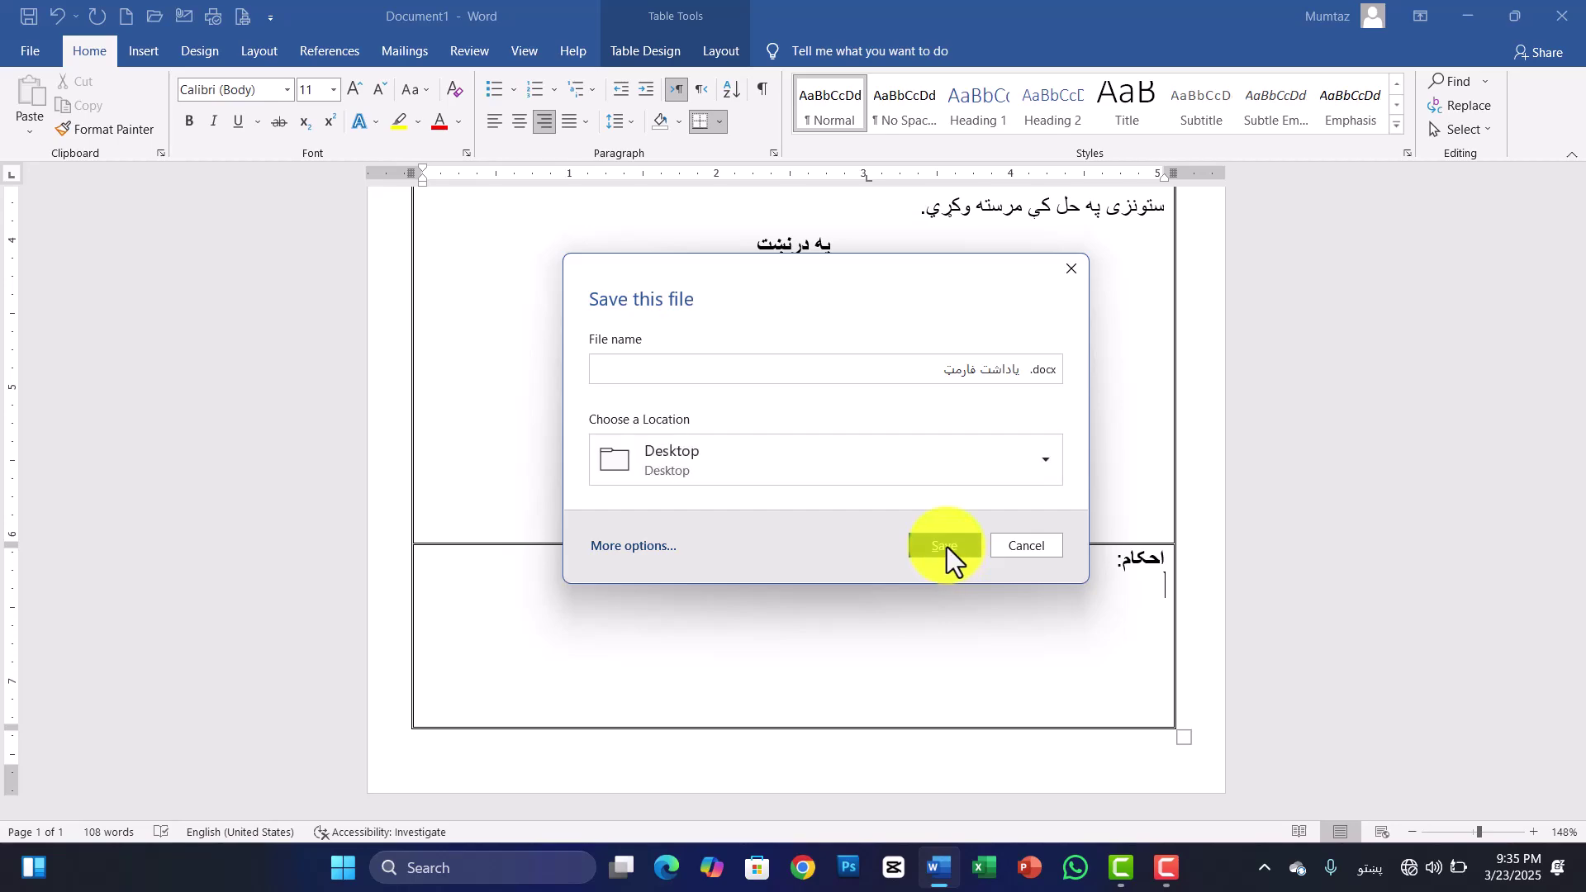
{"action": "left_click", "coordinate": [1561, 18]}
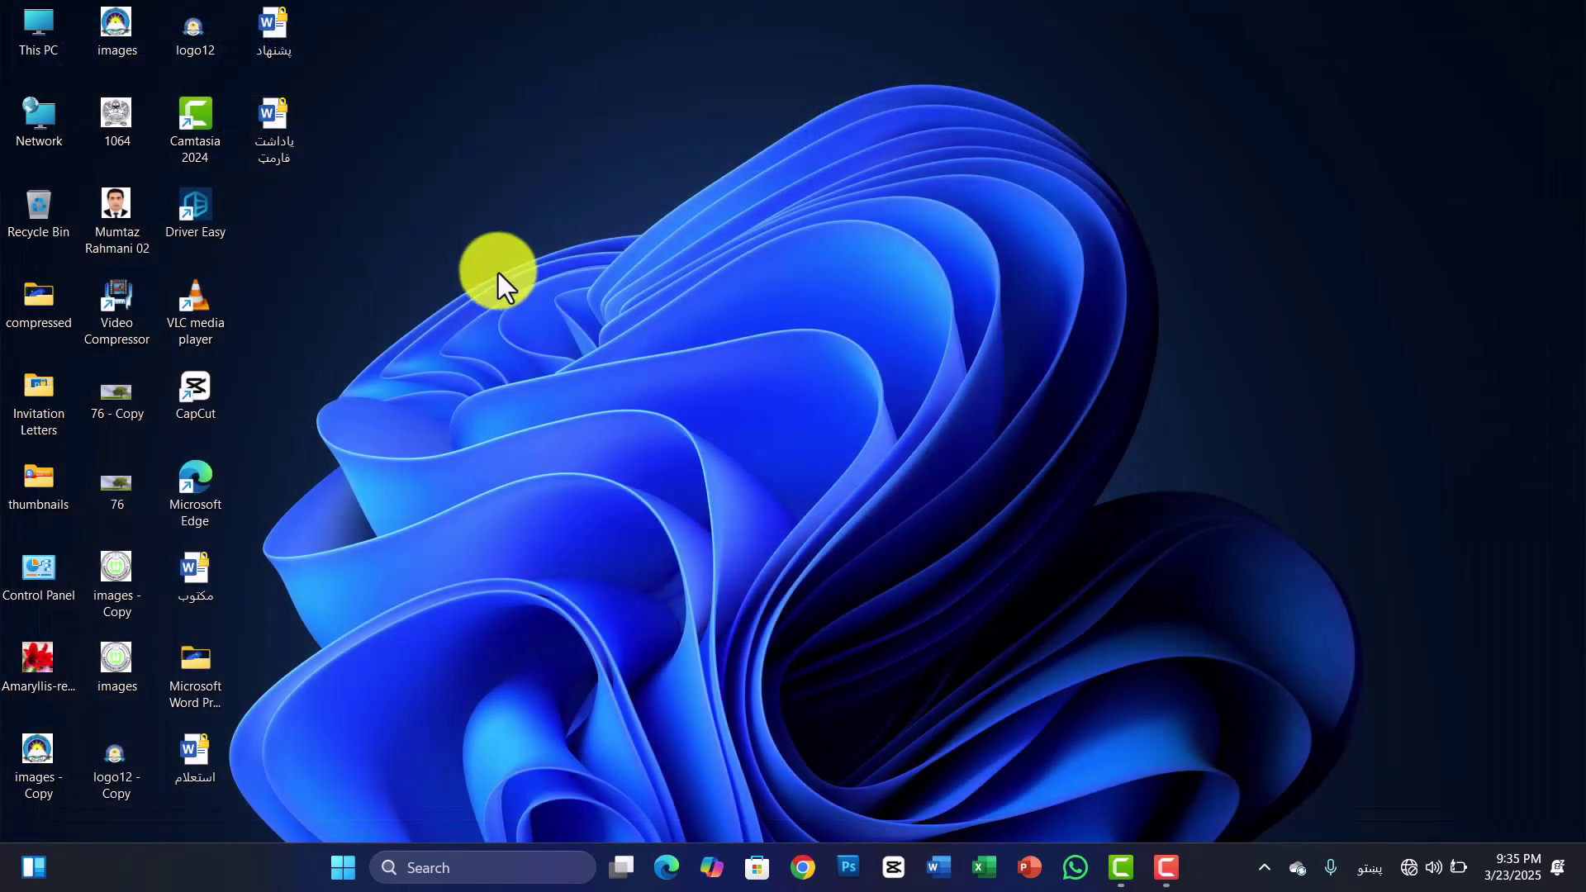
{"action": "right_click", "coordinate": [498, 273]}
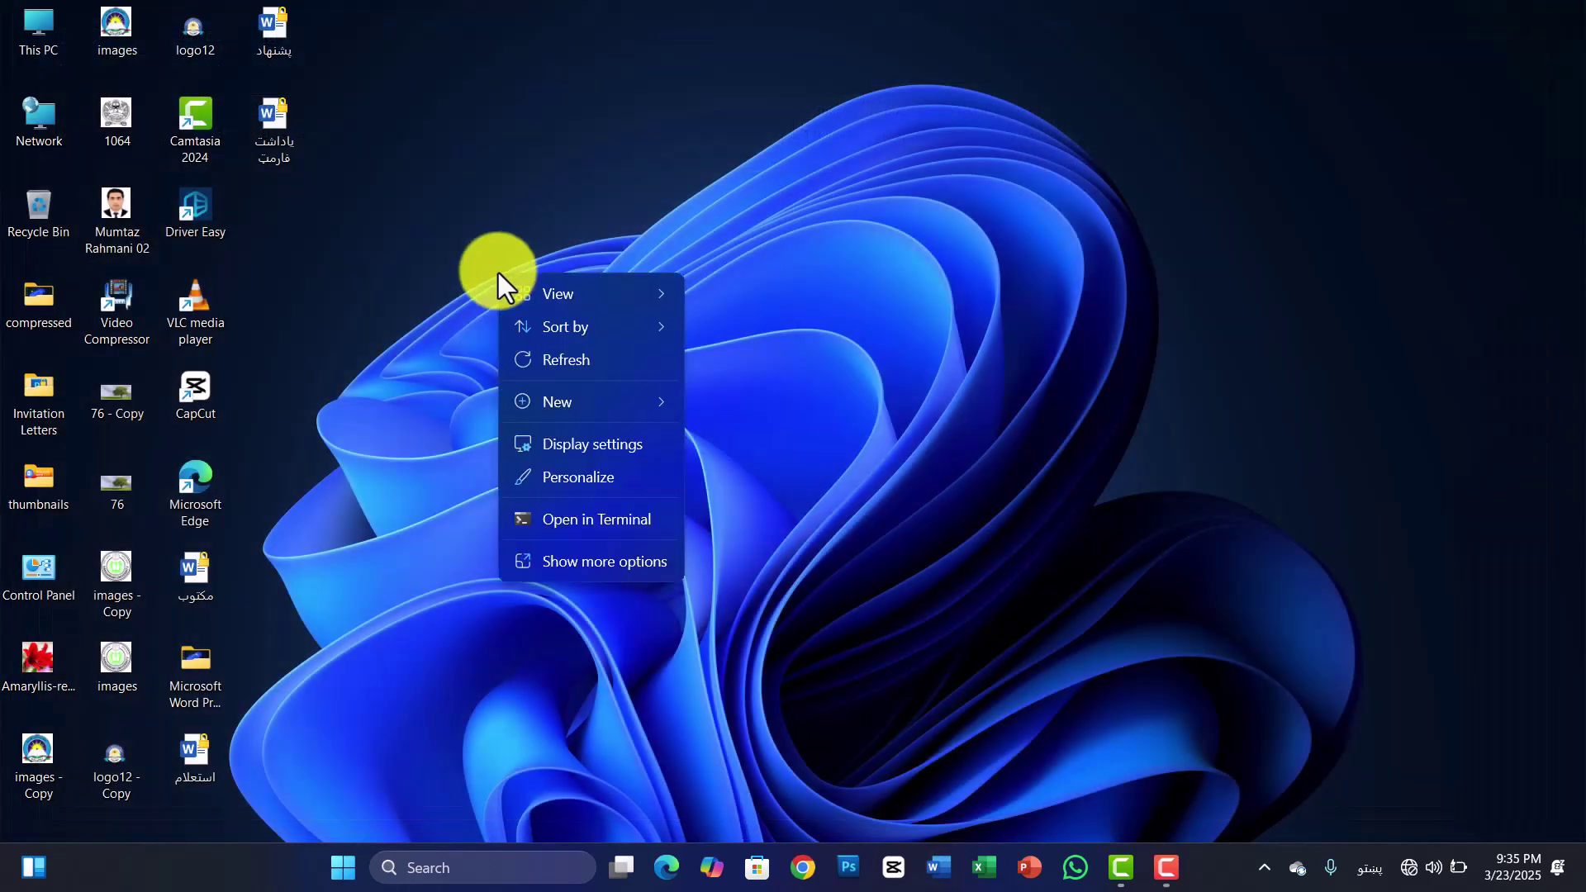
{"action": "left_click", "coordinate": [553, 360]}
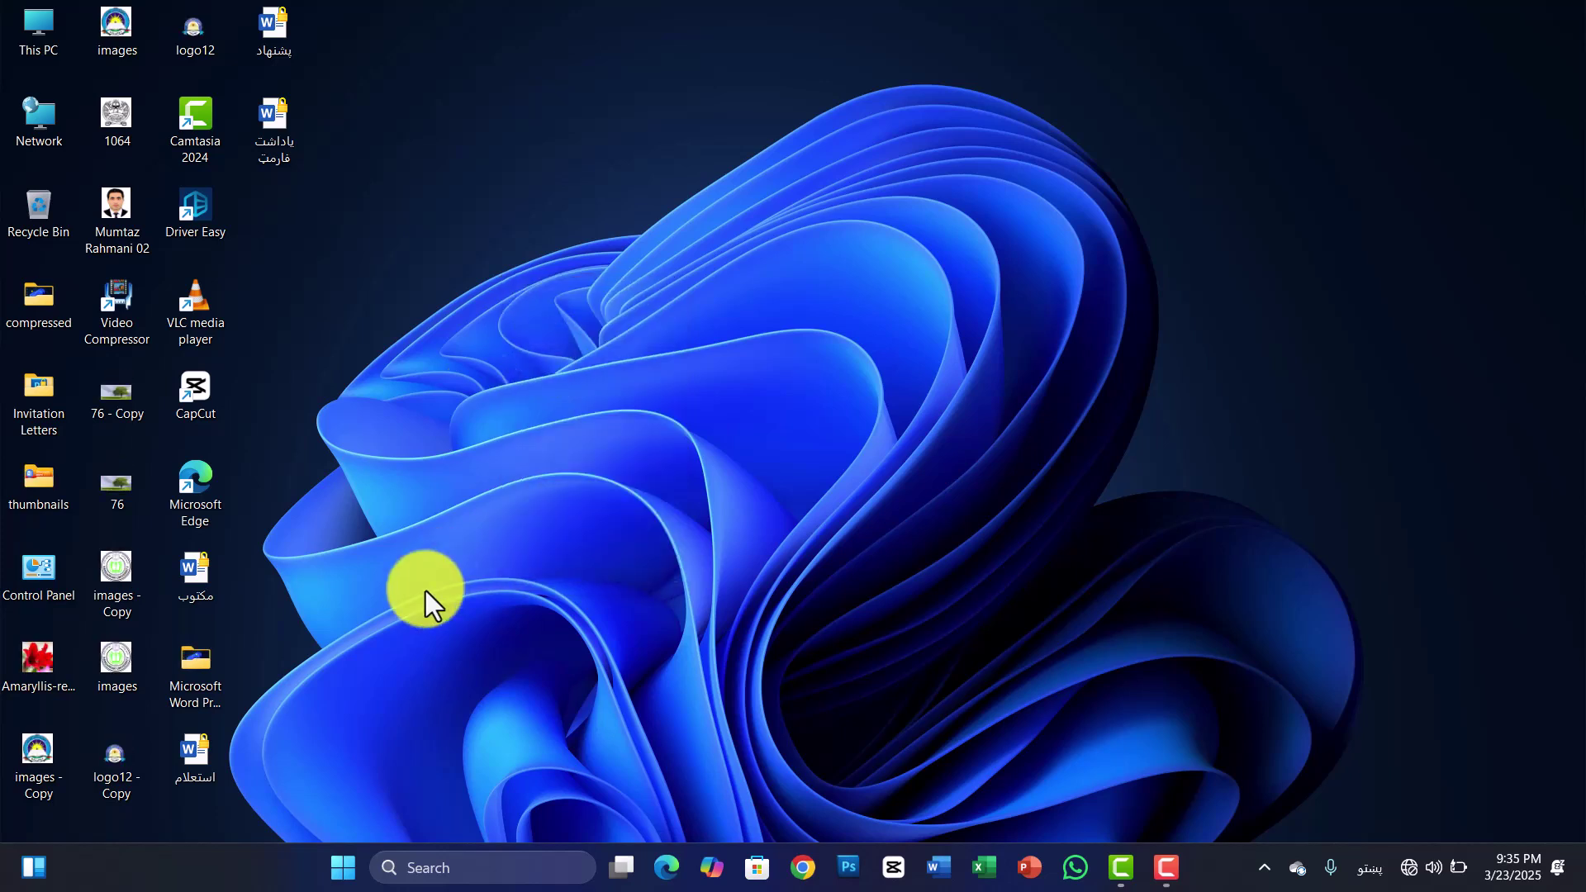
{"action": "right_click", "coordinate": [476, 314]}
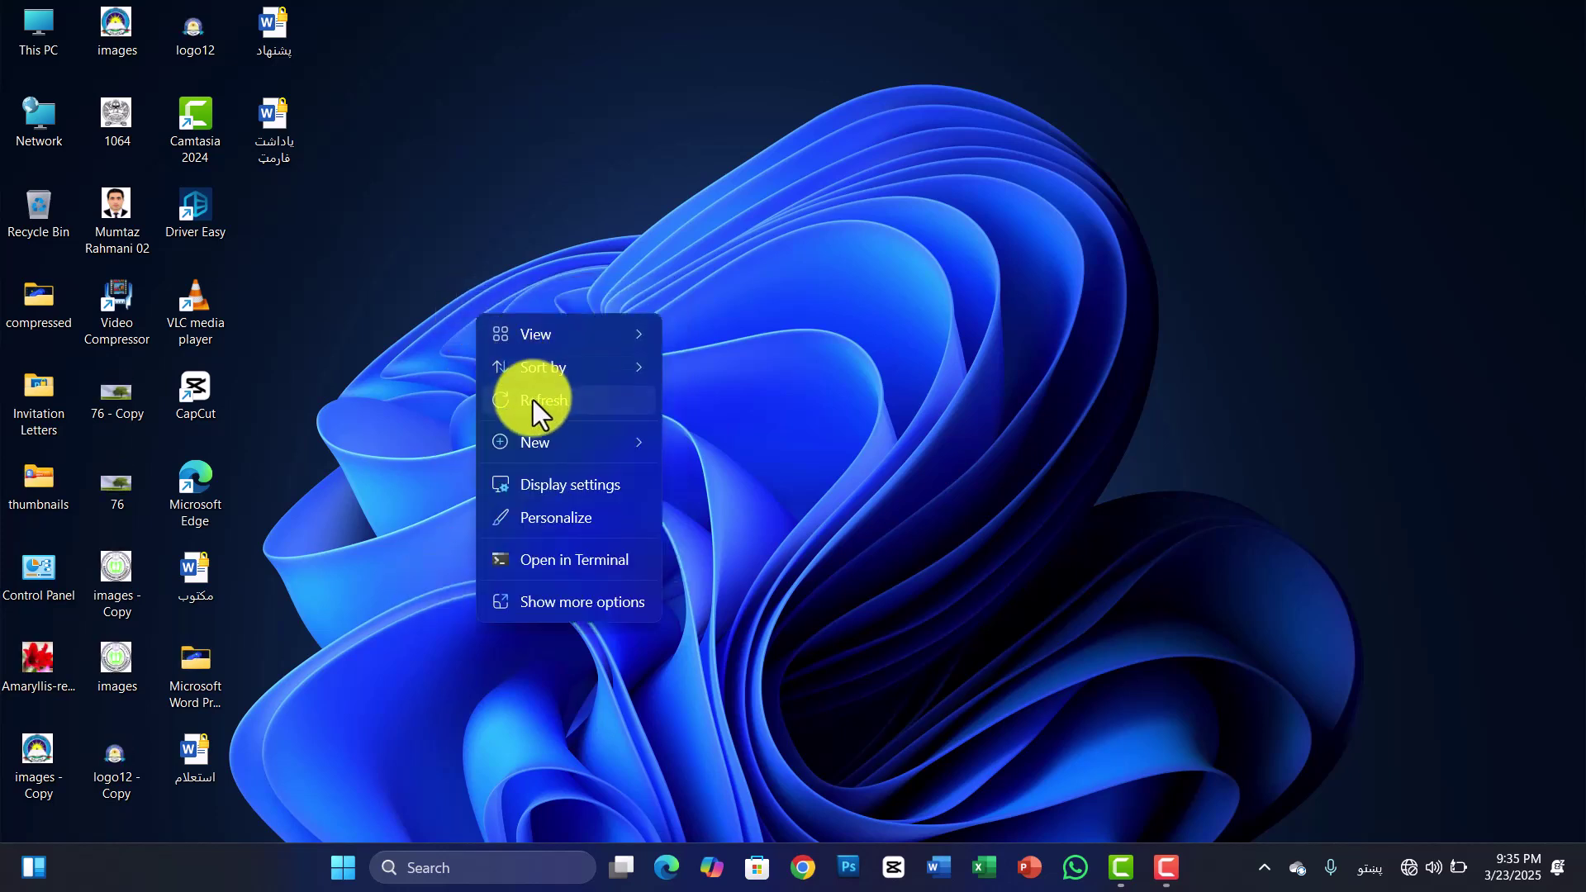
{"action": "left_click", "coordinate": [535, 403]}
{"action": "left_click", "coordinate": [1168, 872]}
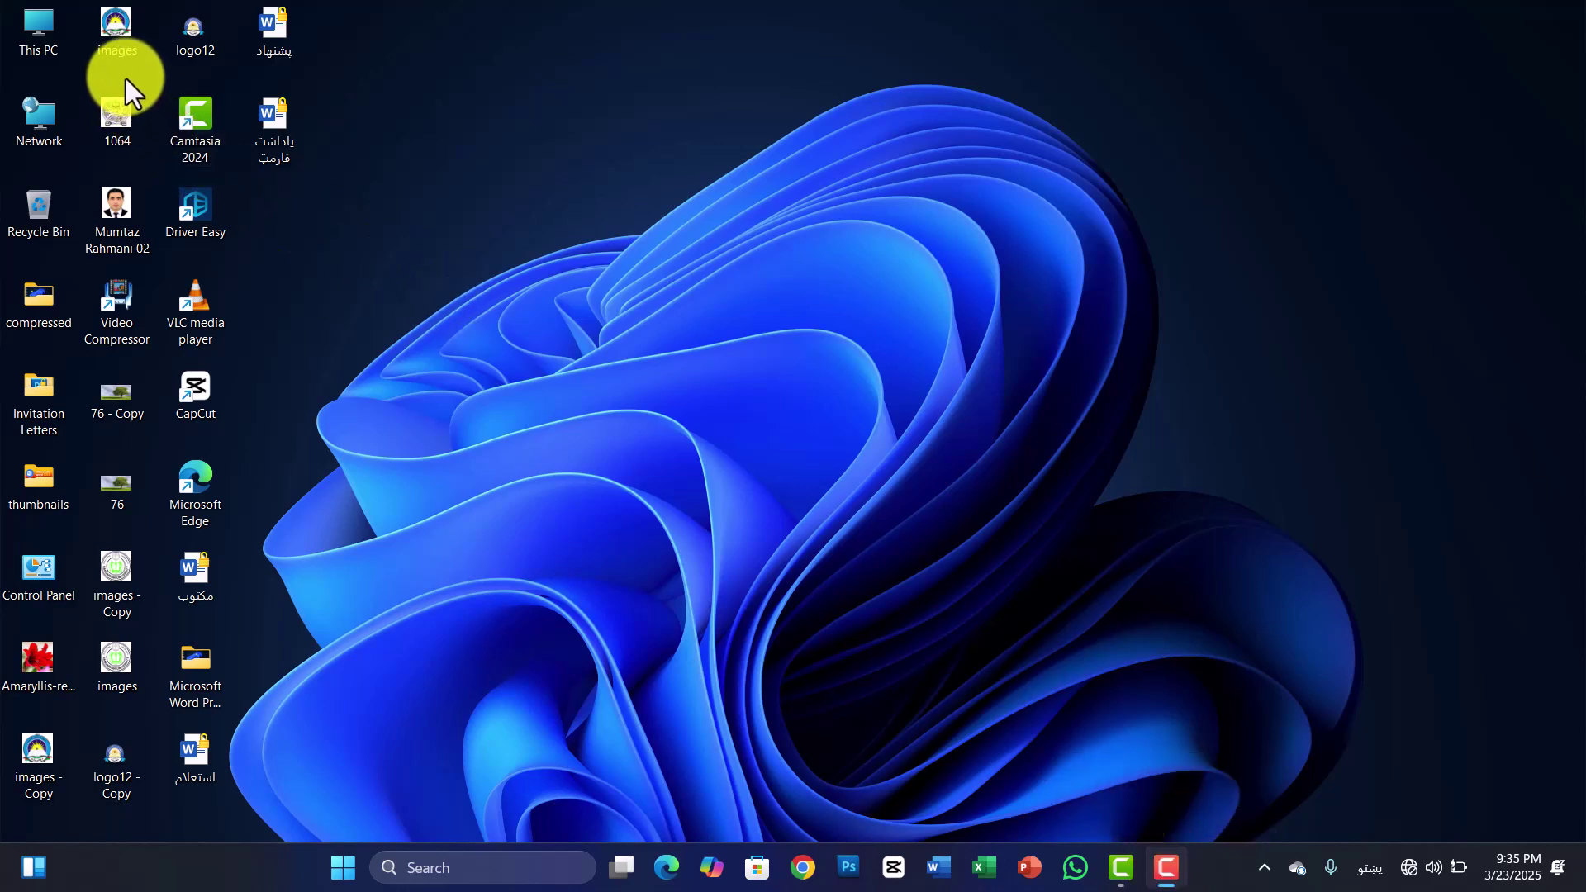